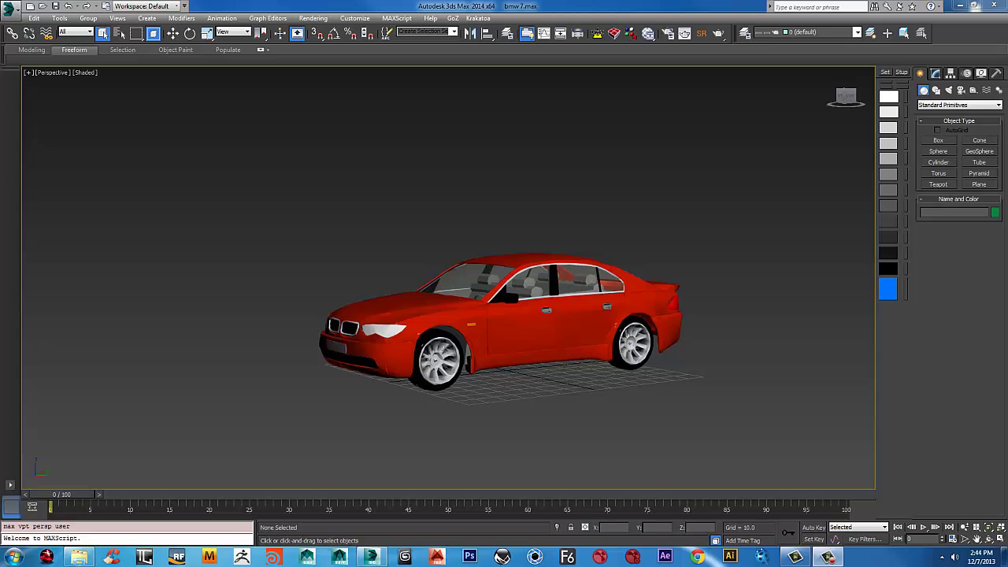
- Select the car model in the Left view and display it with edged faces
{"action": "middle_click_drag", "start_coordinate": [684, 306], "coordinate": [602, 313]}
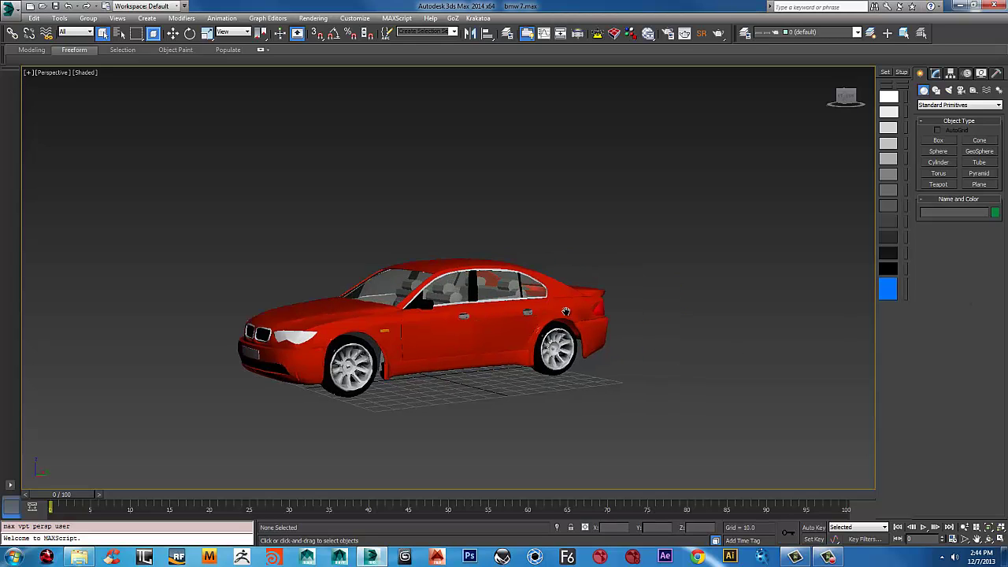
{"action": "middle_click_drag", "start_coordinate": [467, 294], "coordinate": [396, 256], "text": "alt"}
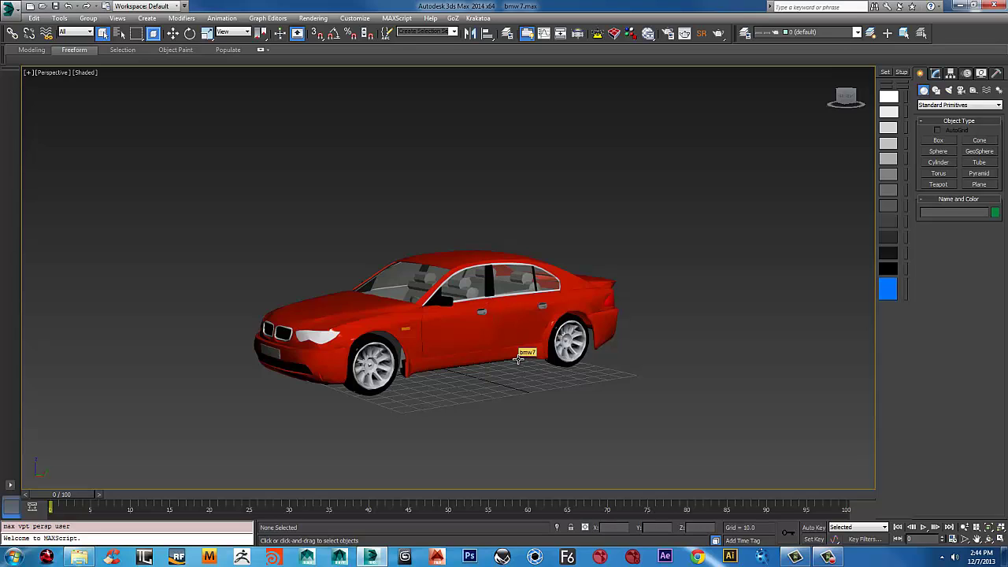
{"action": "middle_click_drag", "start_coordinate": [470, 330], "coordinate": [483, 327]}
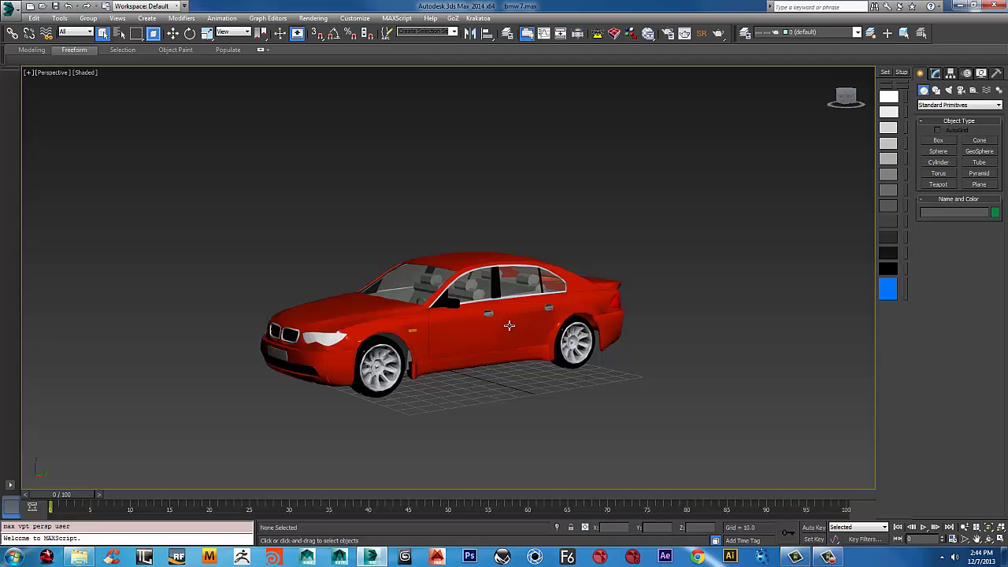
{"action": "scroll", "coordinate": [500, 320], "scroll_direction": "up", "scroll_amount": 3}
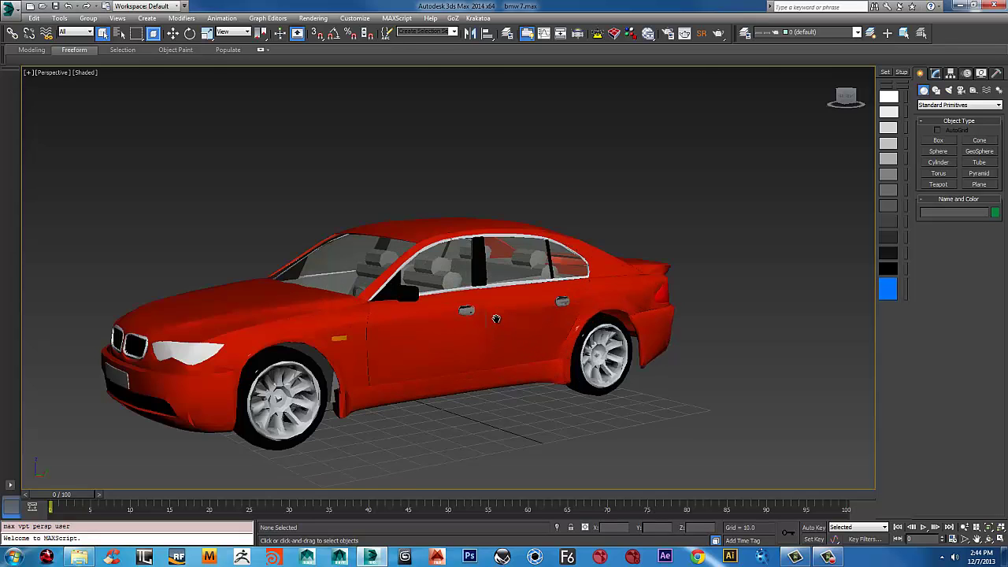
{"action": "key", "text": "l"}
{"action": "scroll", "coordinate": [479, 311], "scroll_direction": "up", "scroll_amount": 4}
{"action": "left_click", "coordinate": [504, 175]}
{"action": "scroll", "coordinate": [544, 295], "scroll_direction": "down", "scroll_amount": 2}
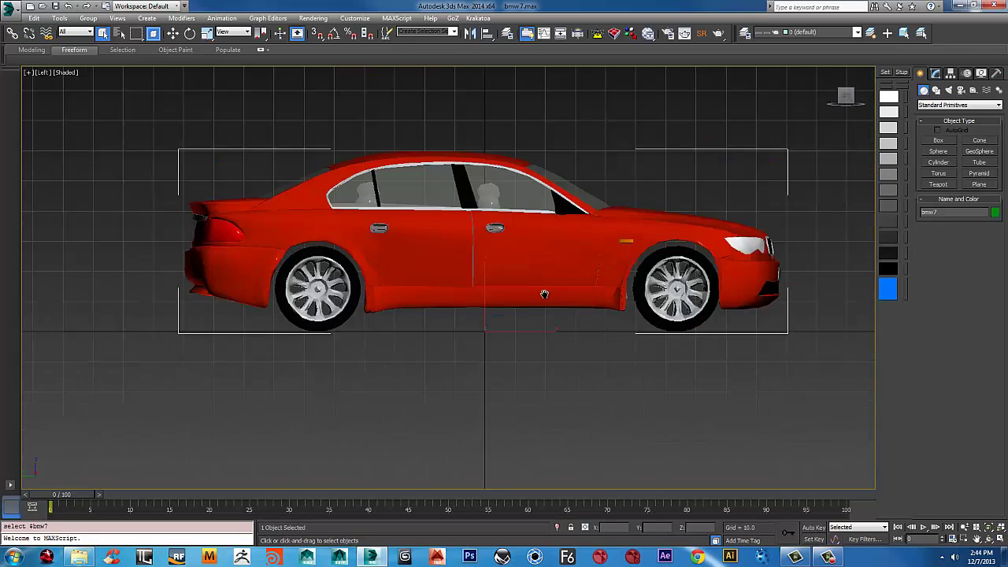
{"action": "middle_click_drag", "start_coordinate": [544, 295], "coordinate": [534, 309]}
{"action": "key", "text": "F4"}
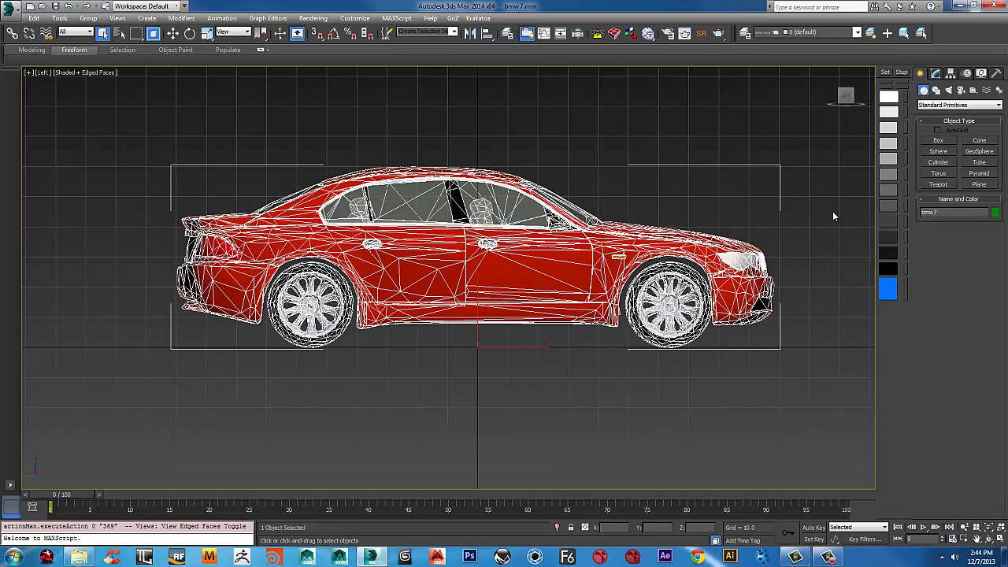
- Open the selected car's Editable Mesh for editing at the Element sub-object level
{"action": "middle_click_drag", "start_coordinate": [723, 282], "coordinate": [681, 256]}
{"action": "middle_click_drag", "start_coordinate": [718, 194], "coordinate": [703, 194]}
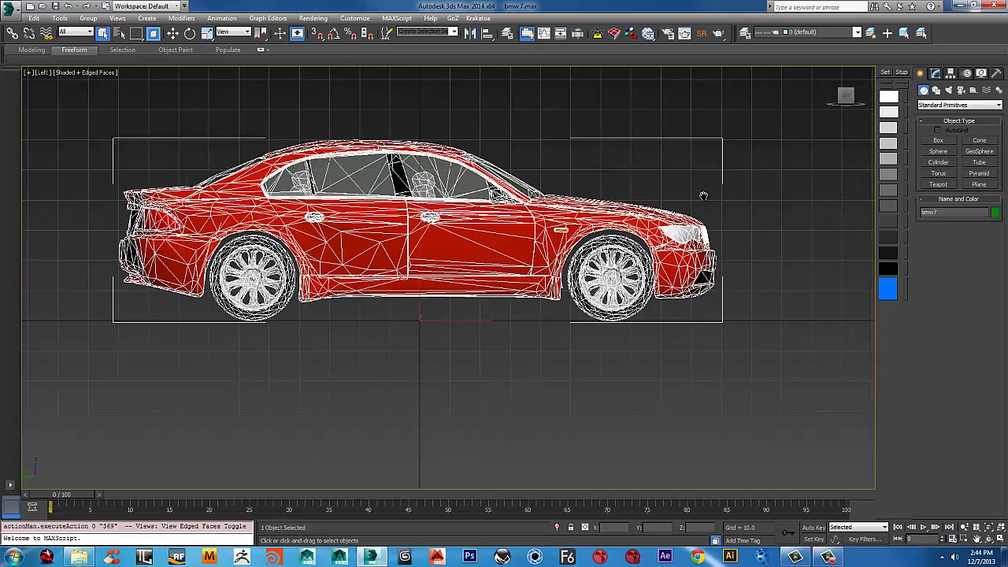
{"action": "scroll", "coordinate": [701, 194], "scroll_direction": "up", "scroll_amount": 3}
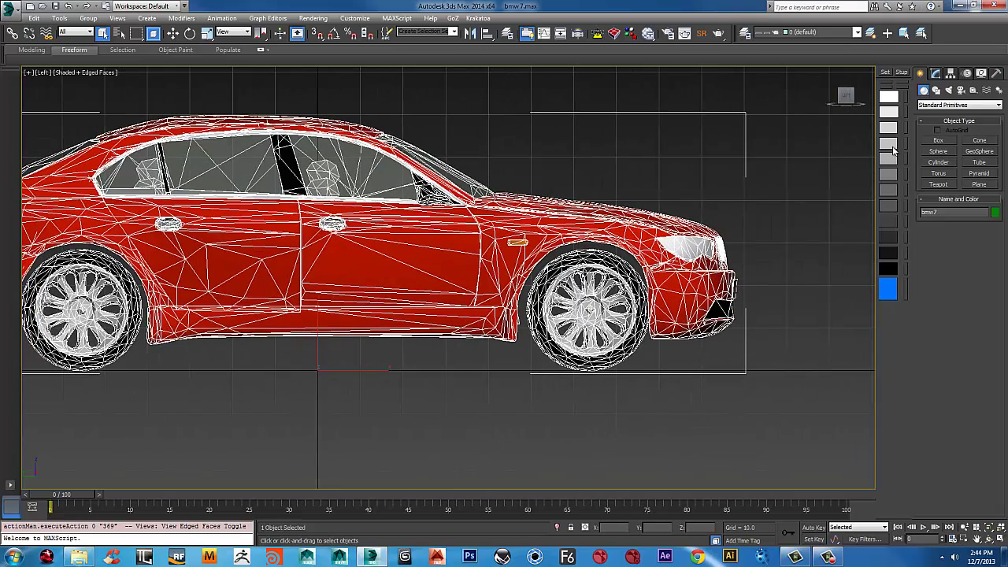
{"action": "left_click", "coordinate": [937, 73]}
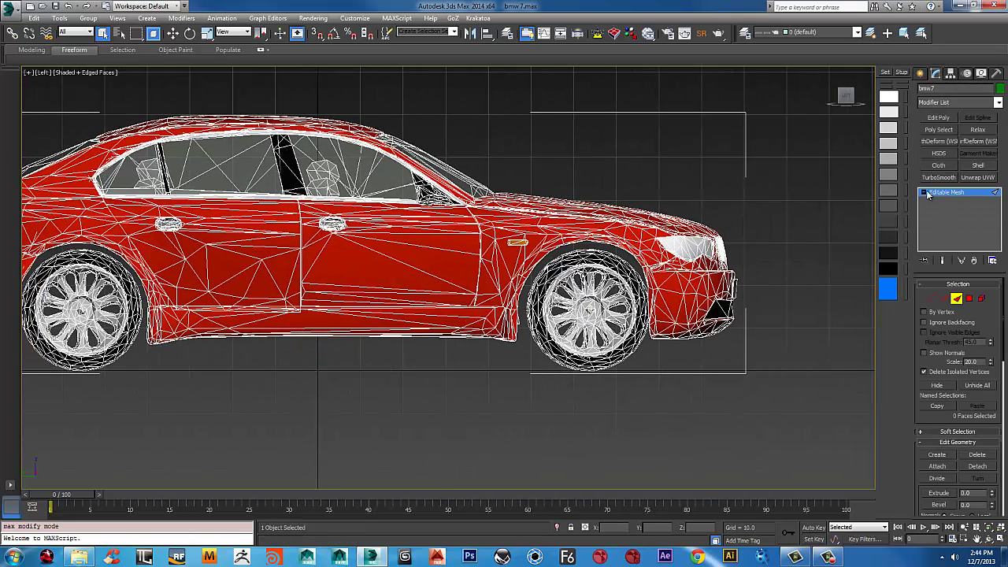
{"action": "left_click", "coordinate": [923, 193]}
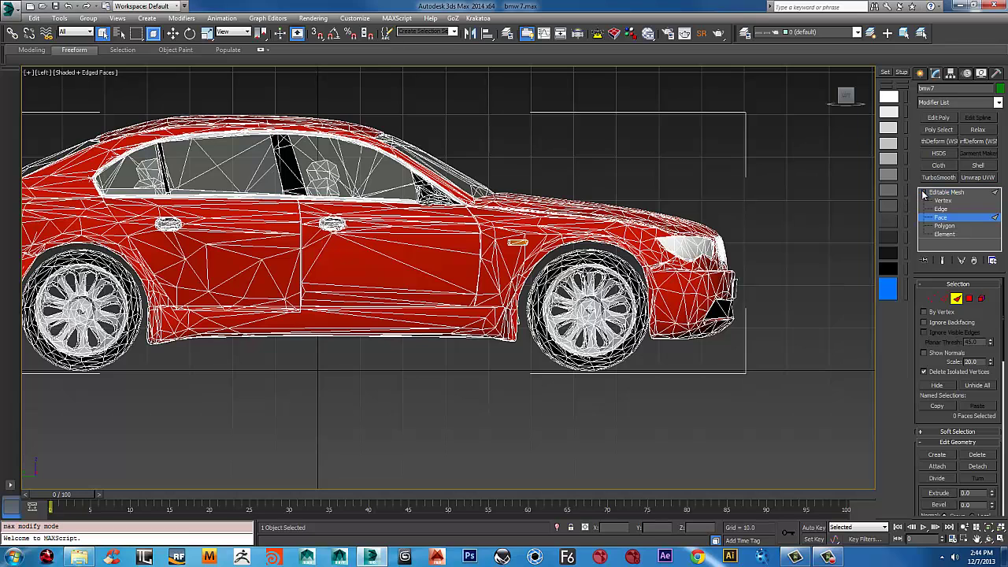
{"action": "left_click", "coordinate": [944, 234]}
- Switch region selection from window to crossing mode for picking the wheel elements
{"action": "middle_click_drag", "start_coordinate": [653, 354], "coordinate": [647, 318]}
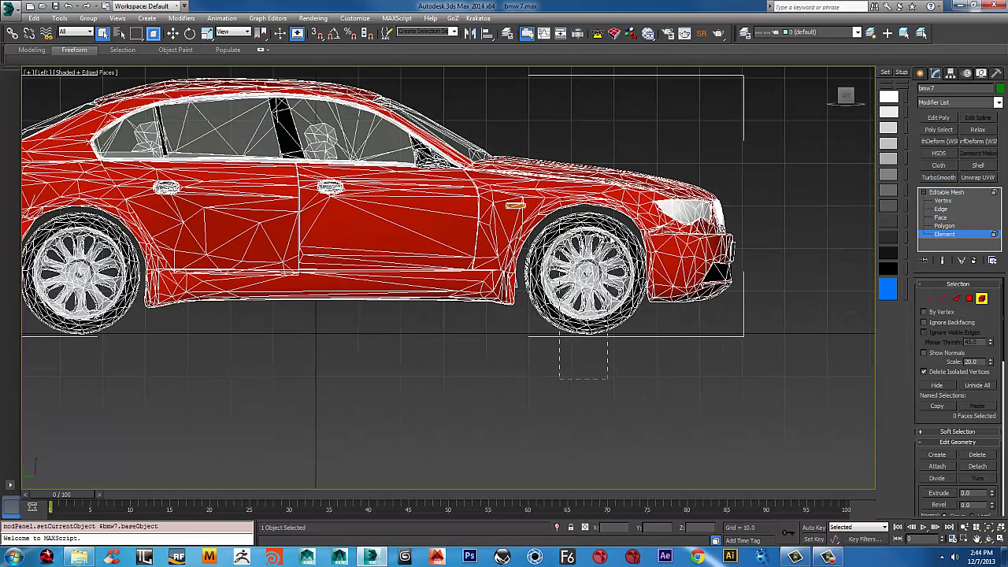
{"action": "left_click_drag", "start_coordinate": [607, 230], "coordinate": [612, 224]}
{"action": "middle_click_drag", "start_coordinate": [625, 342], "coordinate": [612, 335]}
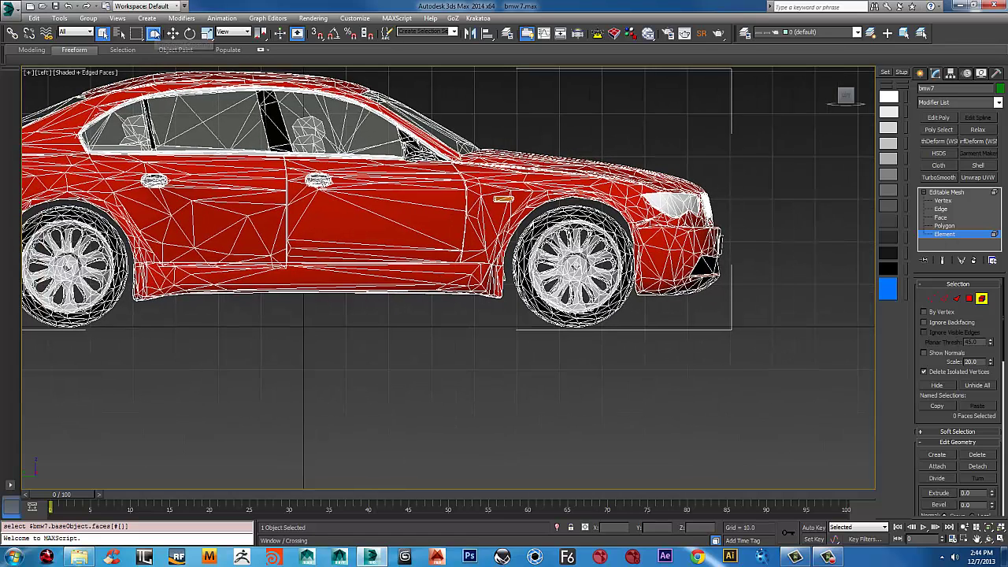
{"action": "left_click", "coordinate": [153, 35]}
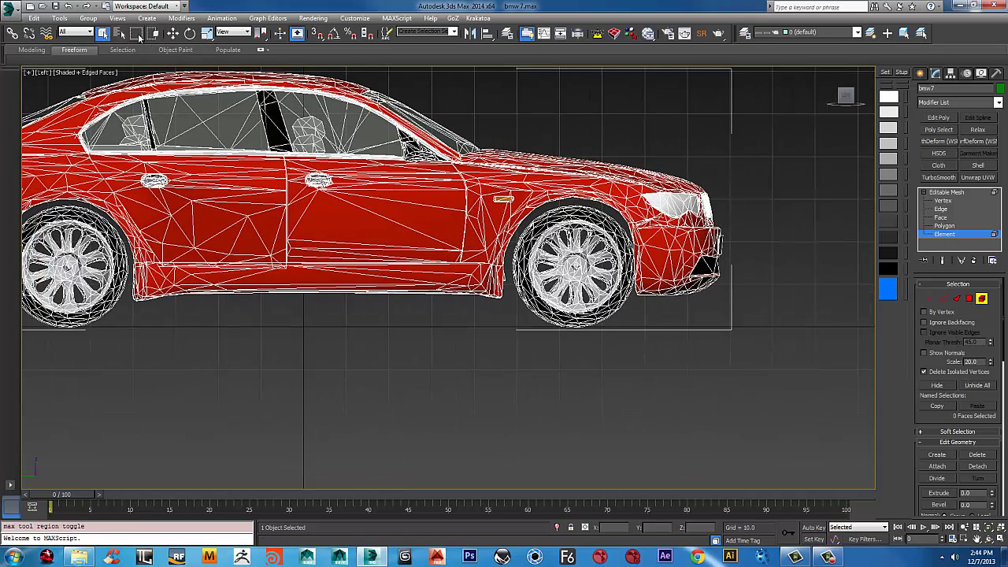
{"action": "middle_click_drag", "start_coordinate": [655, 339], "coordinate": [662, 287]}
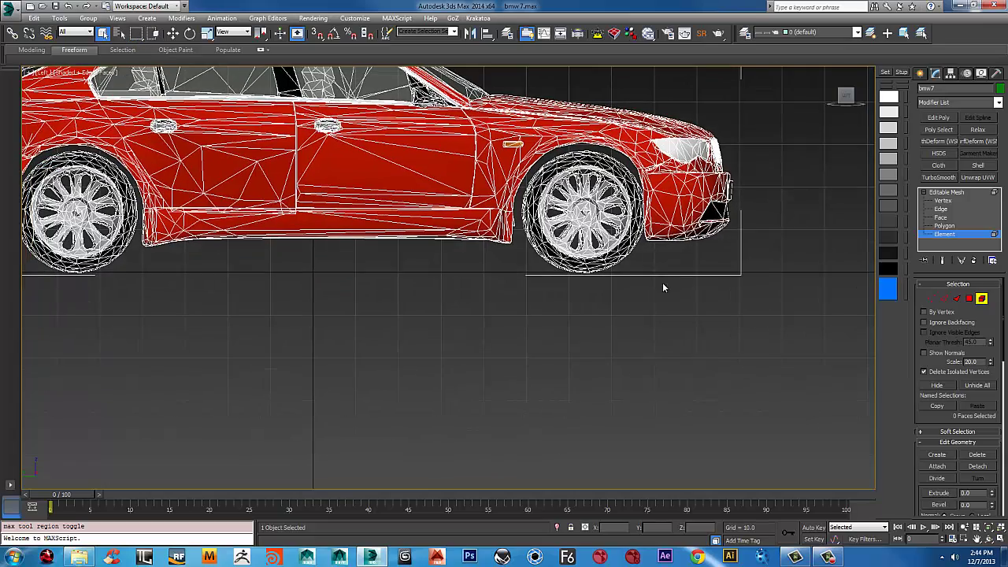
- Select only the front right wheel's elements and detach them as a separate object named tire01
{"action": "left_click_drag", "start_coordinate": [597, 206], "coordinate": [597, 198]}
{"action": "middle_click_drag", "start_coordinate": [451, 278], "coordinate": [580, 301]}
{"action": "middle_click_drag", "start_coordinate": [693, 273], "coordinate": [586, 351]}
{"action": "left_click", "coordinate": [586, 352]}
{"action": "left_click_drag", "start_coordinate": [564, 295], "coordinate": [562, 216]}
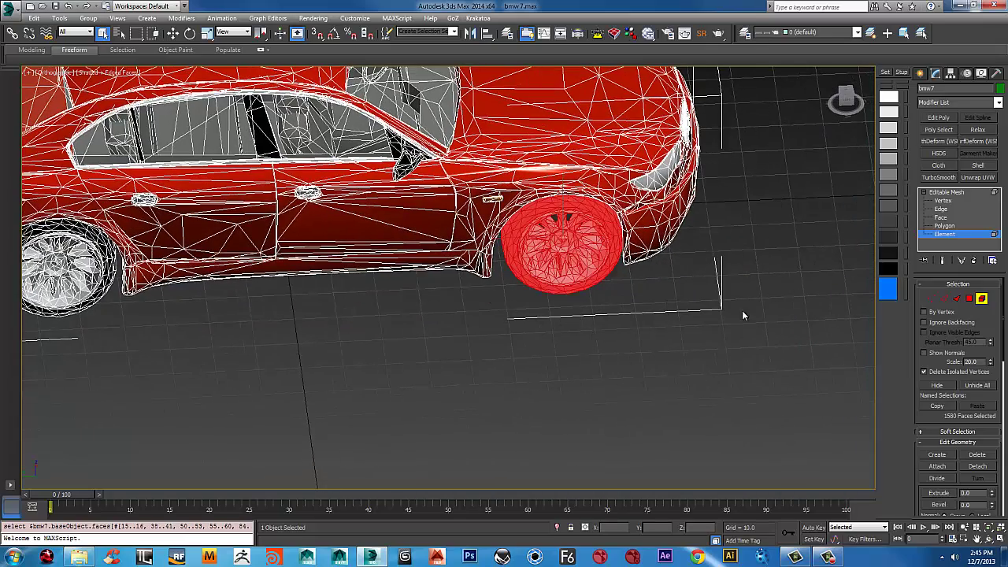
{"action": "left_click", "coordinate": [977, 467]}
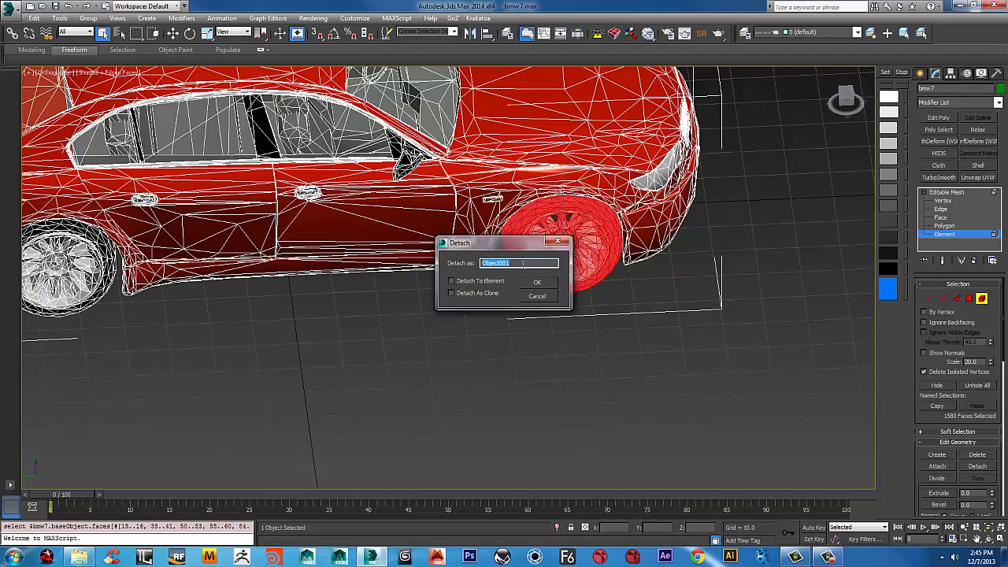
{"action": "type", "text": "tire01"}
{"action": "left_click", "coordinate": [535, 284]}
- Detach the car's rear right wheel elements as a separate object, keeping the default name
{"action": "middle_click_drag", "start_coordinate": [294, 334], "coordinate": [531, 330]}
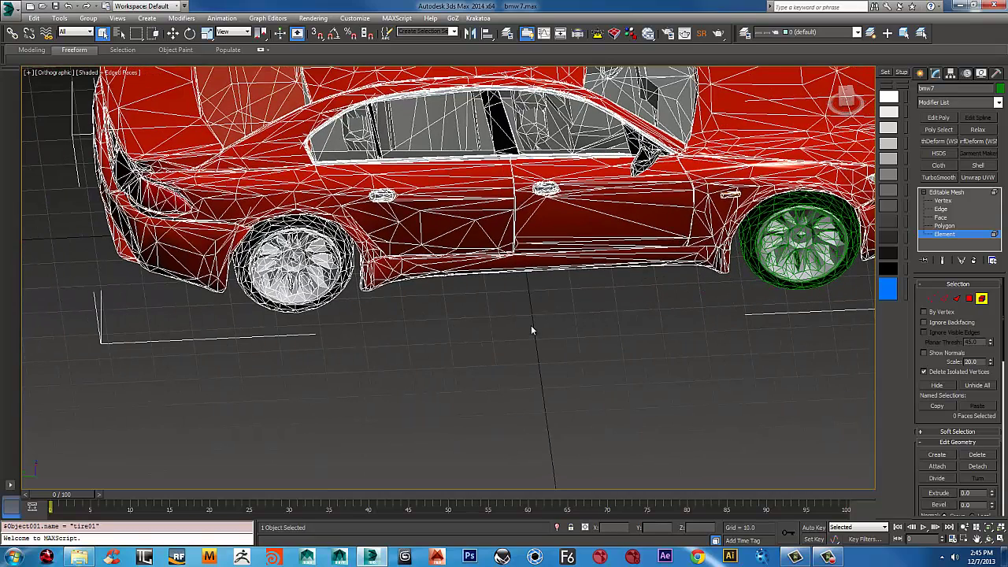
{"action": "left_click_drag", "start_coordinate": [316, 371], "coordinate": [318, 257]}
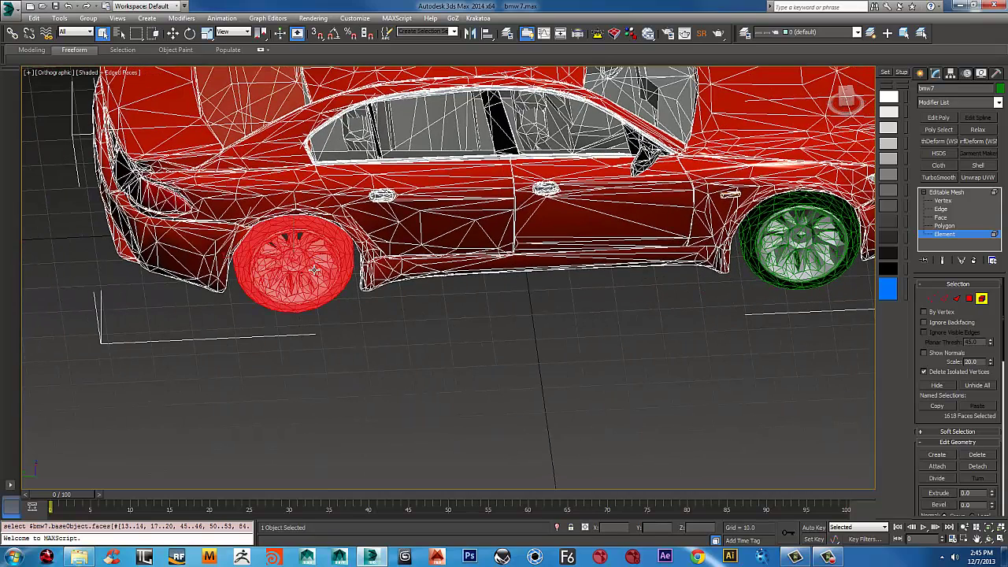
{"action": "left_click", "coordinate": [977, 466]}
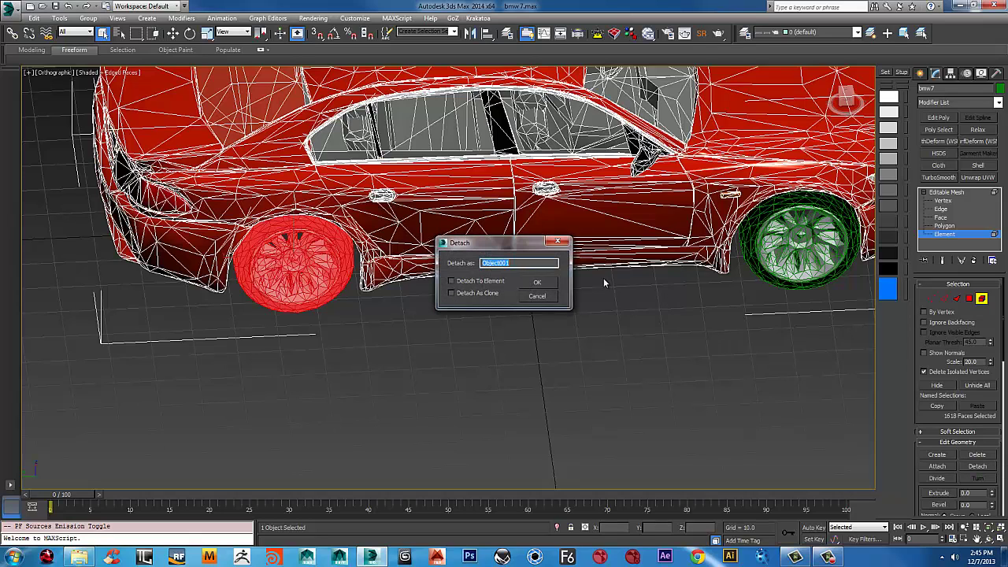
{"action": "left_click", "coordinate": [536, 280]}
- Detach the rear left wheel elements on the car's other side, keeping the default object name
{"action": "mouse_move", "coordinate": [447, 250]}
{"action": "middle_mouse_down", "text": "alt"}
{"action": "mouse_move", "coordinate": [646, 272]}
{"action": "mouse_move", "coordinate": [456, 241]}
{"action": "middle_mouse_up", "text": "alt"}
{"action": "left_click_drag", "start_coordinate": [538, 273], "coordinate": [563, 208]}
{"action": "left_click_drag", "start_coordinate": [564, 252], "coordinate": [564, 251]}
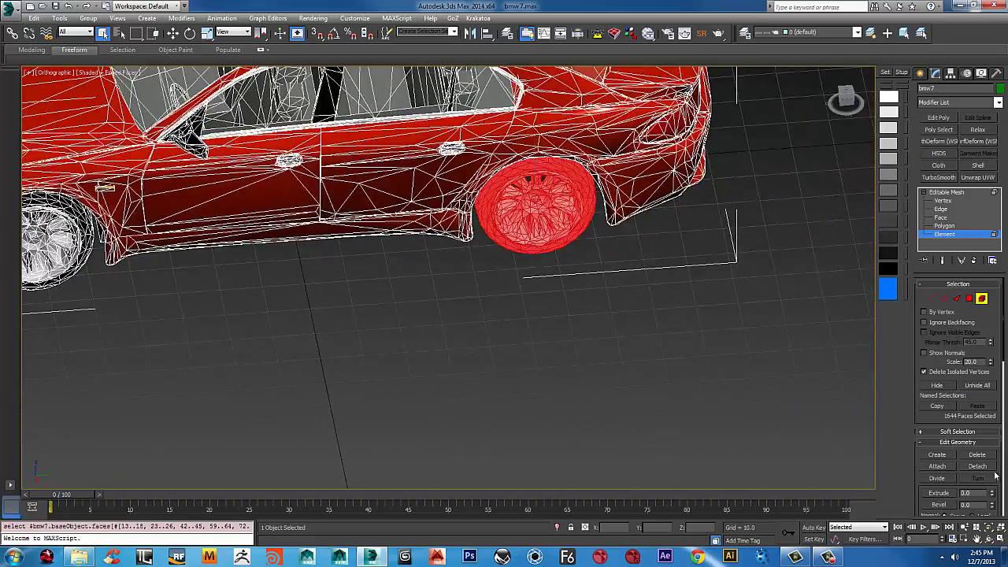
{"action": "left_click", "coordinate": [977, 467]}
{"action": "left_click", "coordinate": [536, 286]}
- Select the elements of the front left wheel, the last one still attached to the car mesh
{"action": "middle_click_drag", "start_coordinate": [535, 286], "coordinate": [278, 339], "text": "alt"}
{"action": "left_click", "coordinate": [306, 260]}
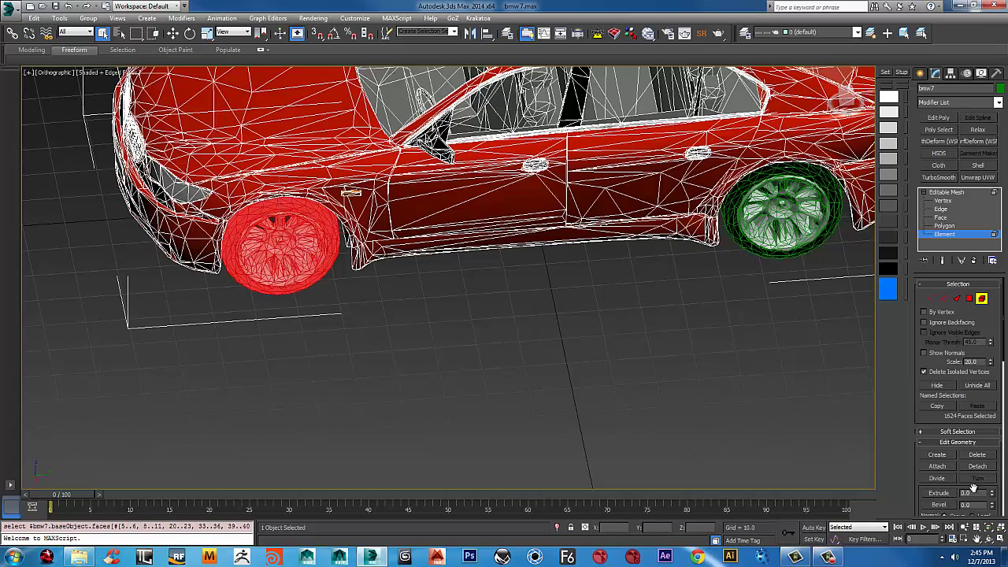
{"action": "left_click", "coordinate": [977, 456]}
{"action": "scroll", "coordinate": [685, 310], "scroll_direction": "down", "scroll_amount": 2}
{"action": "middle_click_drag", "start_coordinate": [685, 311], "coordinate": [559, 310], "text": "alt"}
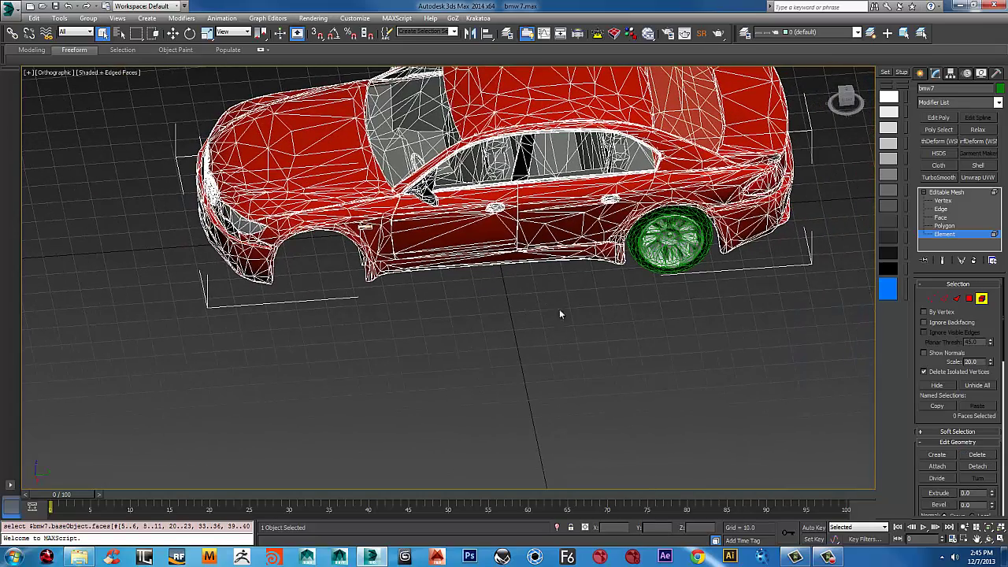
{"action": "key", "text": "ctrl+z"}
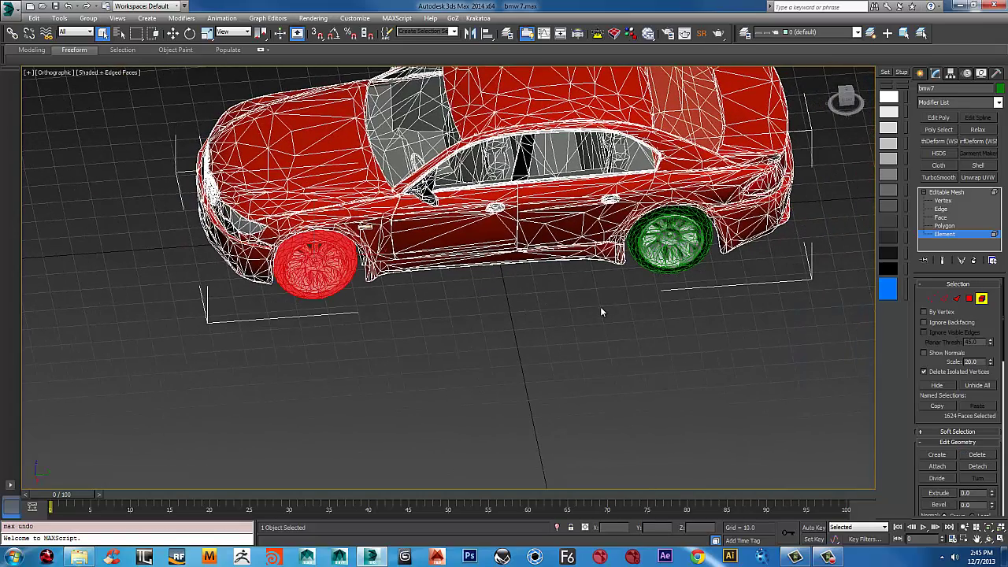
- Detach the selected front left wheel as a separate object, keeping the default name
{"action": "left_click", "coordinate": [977, 466]}
{"action": "left_click", "coordinate": [537, 283]}
- Leave element editing of the car body and select all four detached wheels in the Left view
{"action": "middle_click_drag", "start_coordinate": [539, 300], "coordinate": [732, 287], "text": "alt"}
{"action": "middle_click_drag", "start_coordinate": [793, 118], "coordinate": [698, 157], "text": "alt"}
{"action": "key", "text": "l"}
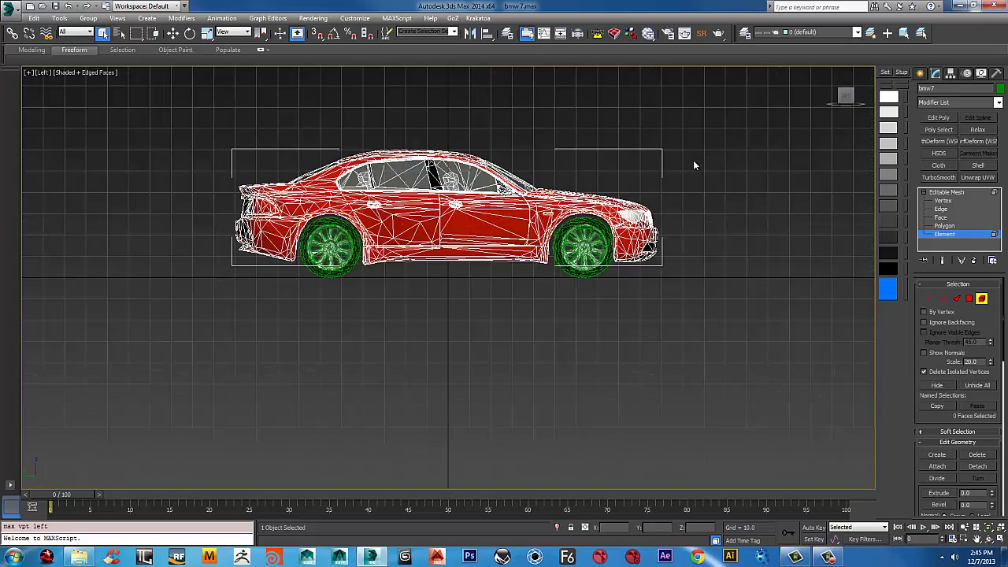
{"action": "key", "text": "z"}
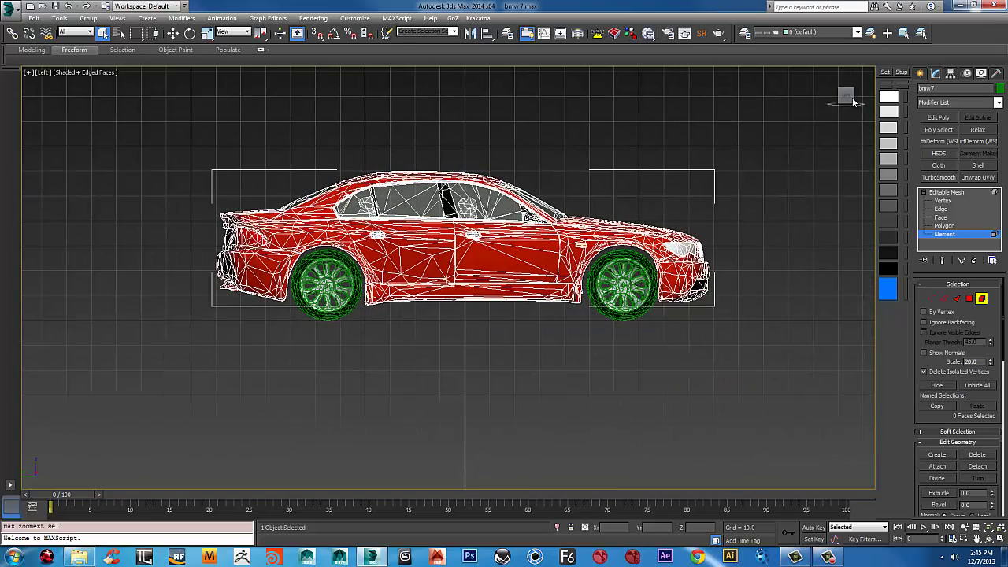
{"action": "scroll", "coordinate": [618, 170], "scroll_direction": "down", "scroll_amount": 2}
{"action": "left_click", "coordinate": [920, 73]}
{"action": "scroll", "coordinate": [682, 229], "scroll_direction": "up", "scroll_amount": 2}
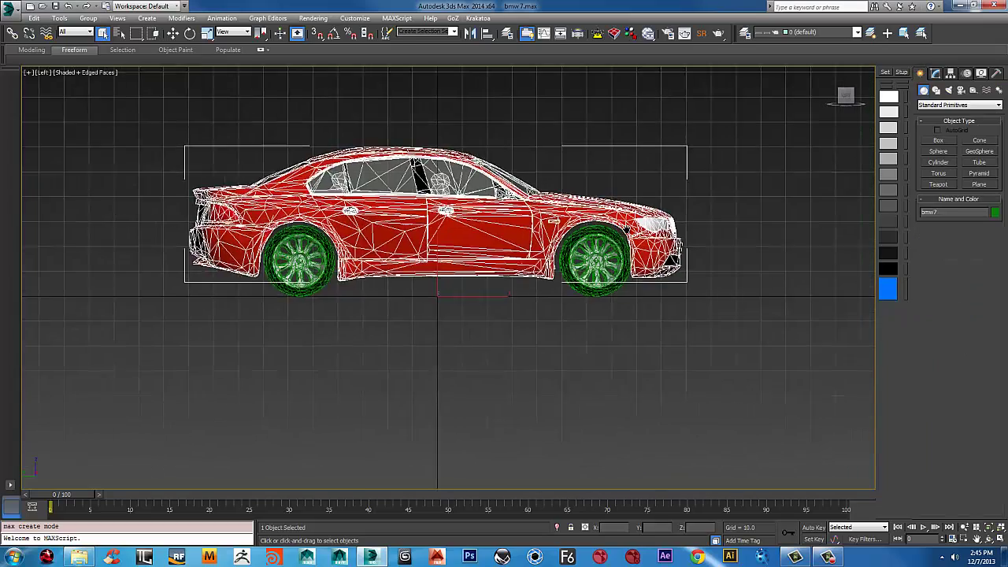
{"action": "scroll", "coordinate": [627, 335], "scroll_direction": "up", "scroll_amount": 2}
{"action": "left_click", "coordinate": [661, 344]}
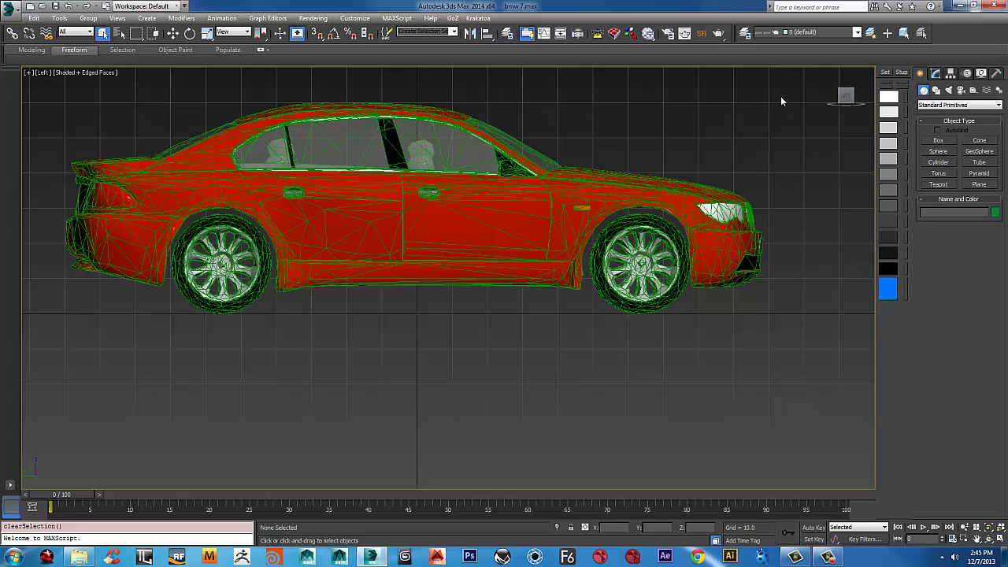
{"action": "left_click_drag", "start_coordinate": [685, 214], "coordinate": [655, 315]}
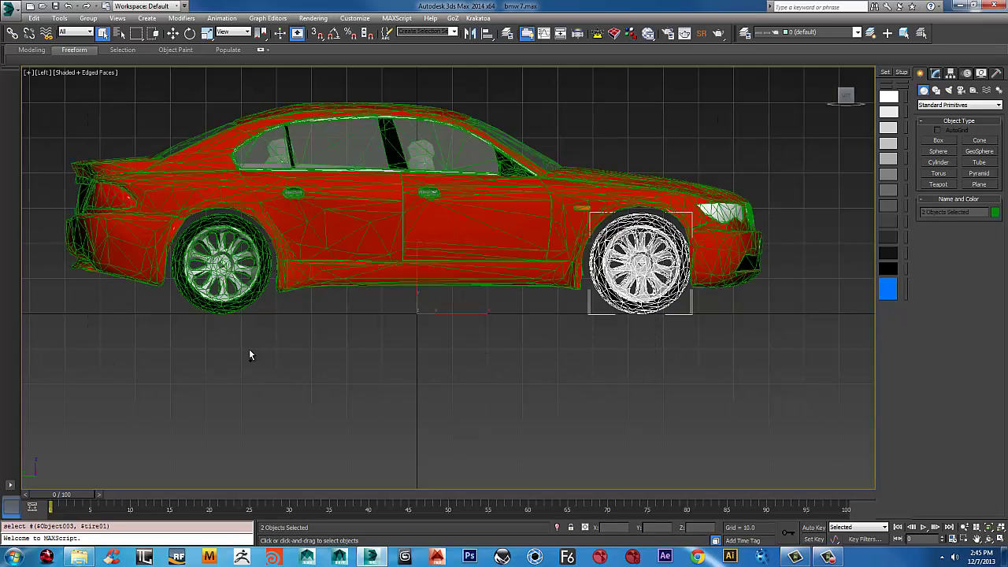
{"action": "left_click_drag", "start_coordinate": [249, 270], "coordinate": [246, 271], "text": "ctrl"}
- Center the pivots of the four selected wheels to their own objects, affecting the pivots only
{"action": "middle_click_drag", "start_coordinate": [796, 151], "coordinate": [732, 184]}
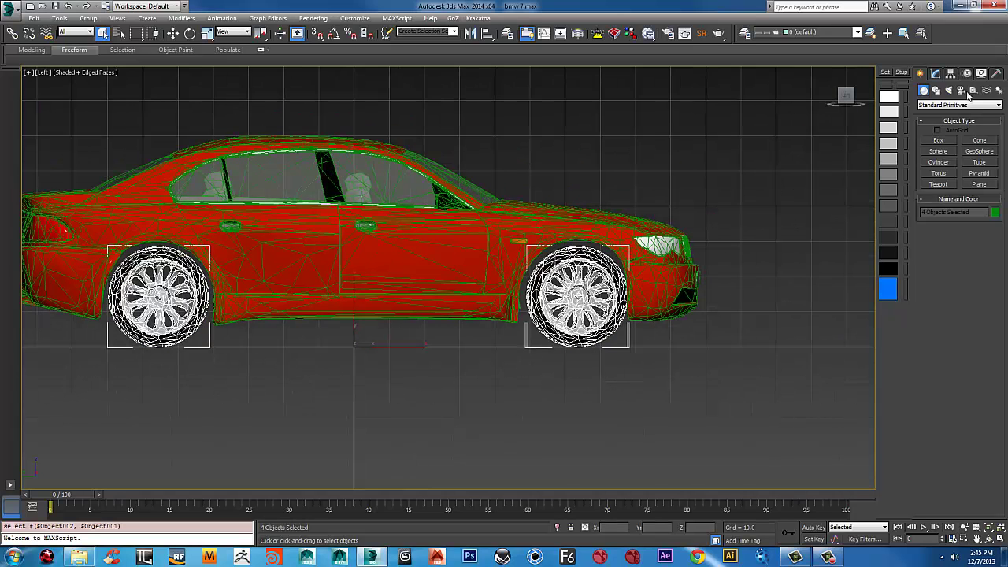
{"action": "left_click", "coordinate": [951, 72]}
{"action": "left_click", "coordinate": [975, 141]}
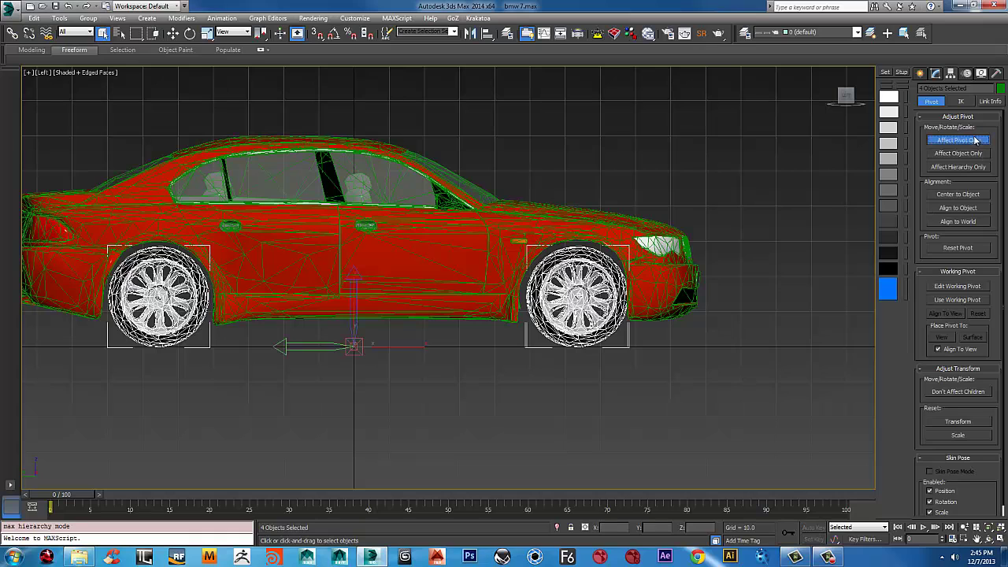
{"action": "left_click", "coordinate": [941, 195]}
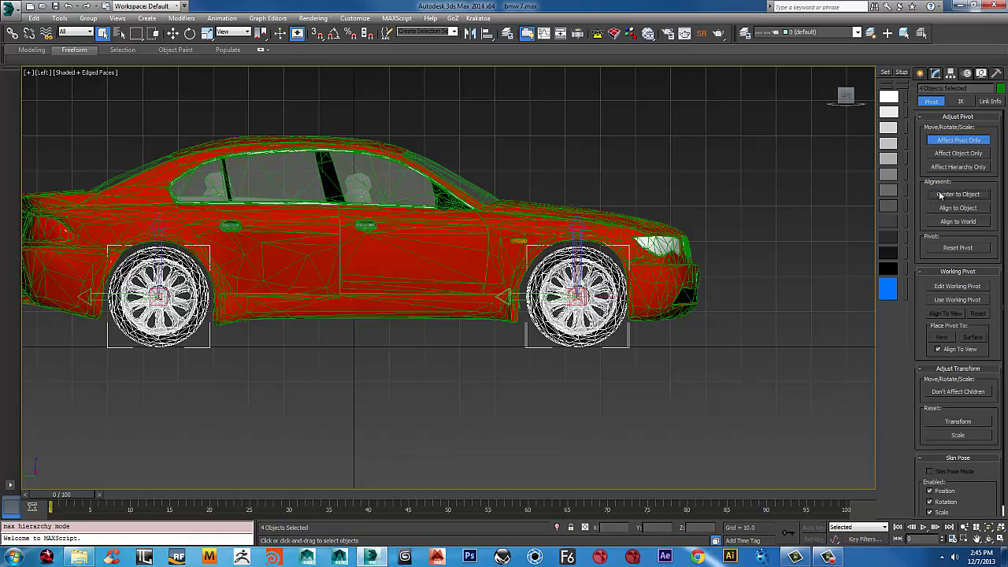
{"action": "left_click", "coordinate": [946, 142]}
- Inspect the car in Perspective, then in the Left view check that the body and the front and rear wheels select separately
{"action": "scroll", "coordinate": [522, 329], "scroll_direction": "down", "scroll_amount": 5}
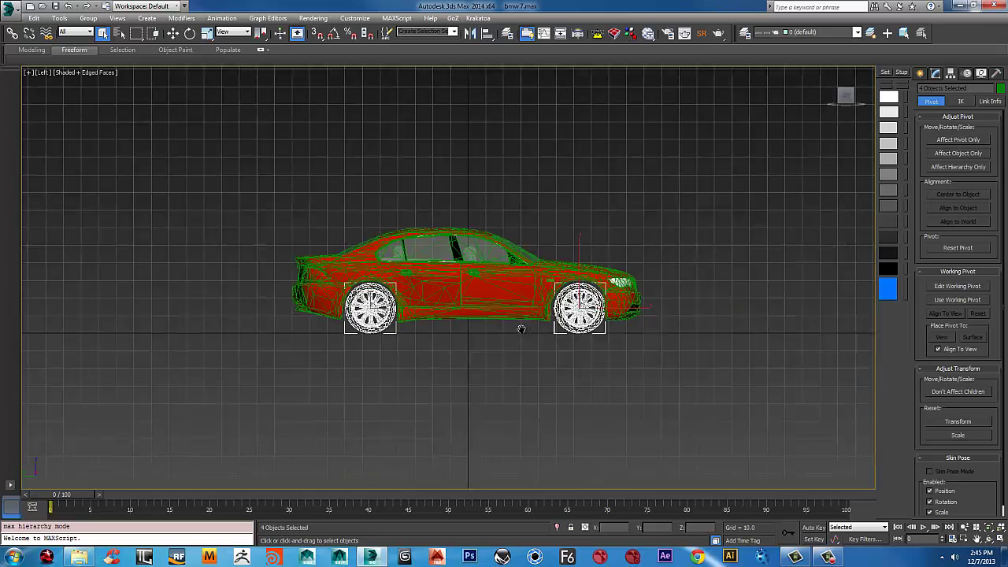
{"action": "left_click", "coordinate": [706, 259]}
{"action": "key", "text": "p"}
{"action": "key", "text": "z"}
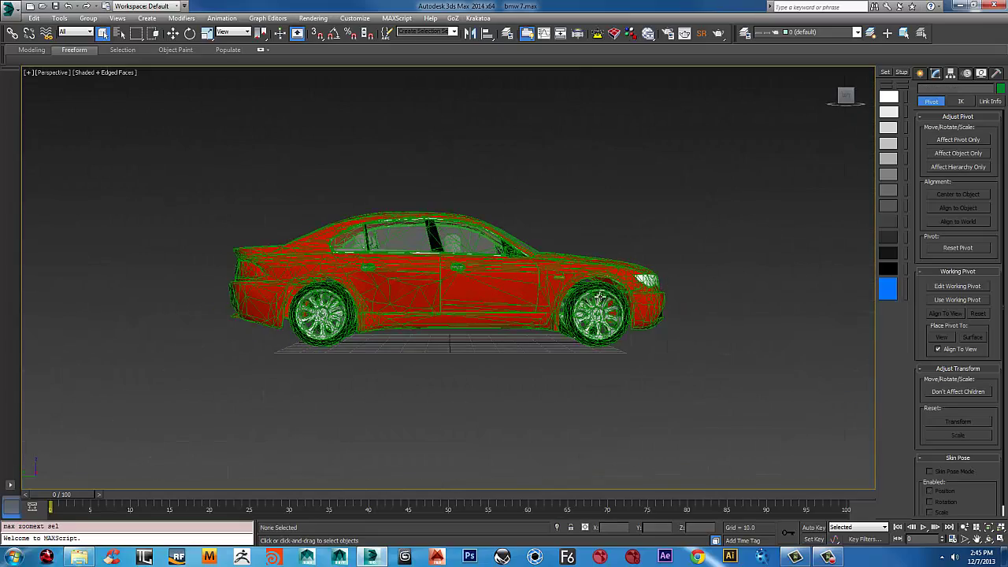
{"action": "mouse_move", "coordinate": [604, 256]}
{"action": "middle_mouse_down", "text": "alt"}
{"action": "mouse_move", "coordinate": [538, 266]}
{"action": "mouse_move", "coordinate": [641, 263]}
{"action": "mouse_move", "coordinate": [599, 257]}
{"action": "middle_mouse_up", "text": "alt"}
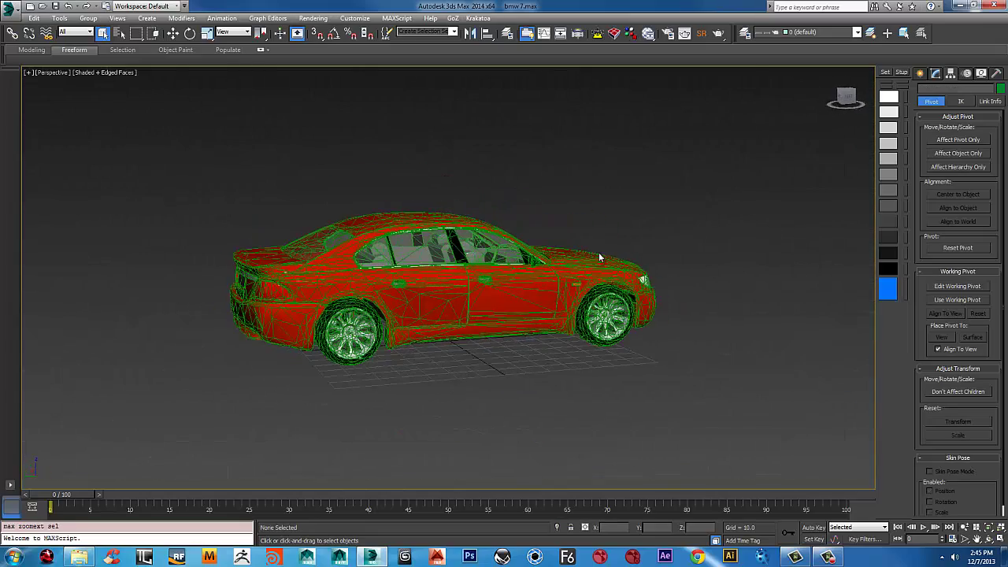
{"action": "key", "text": "l"}
{"action": "left_click", "coordinate": [457, 260]}
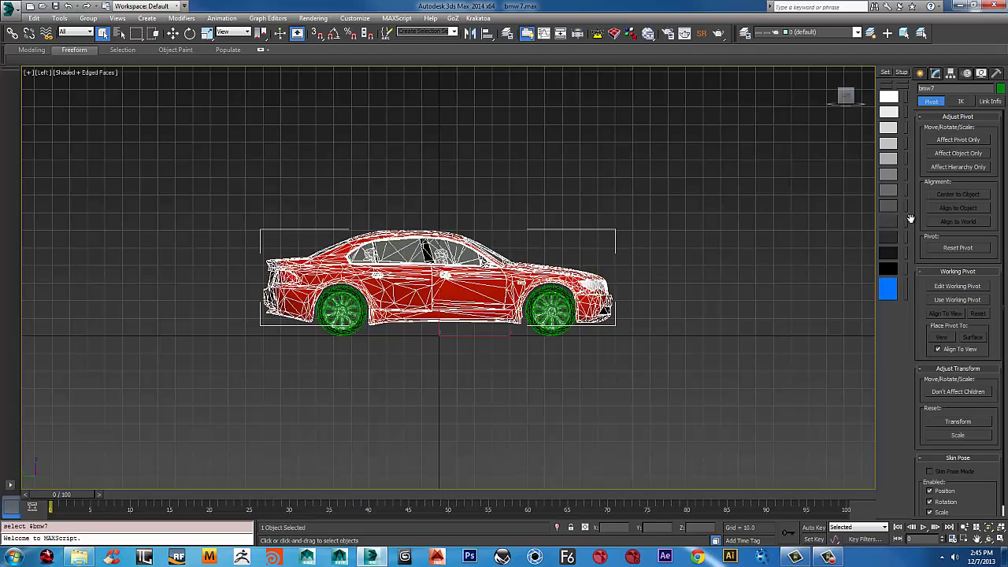
{"action": "left_click_drag", "start_coordinate": [551, 329], "coordinate": [411, 367]}
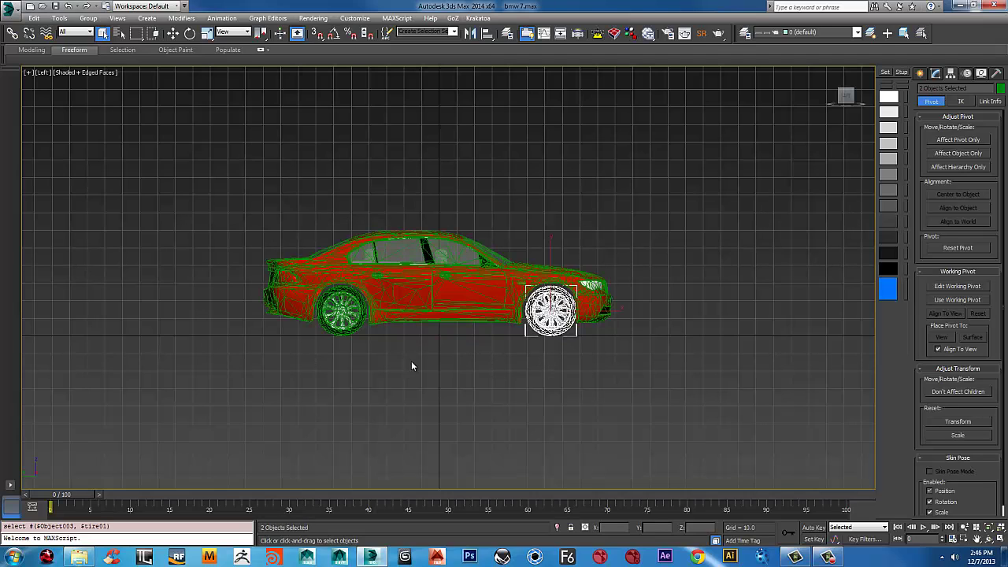
{"action": "left_click_drag", "start_coordinate": [356, 330], "coordinate": [382, 325]}
- Move only the car body's pivot straight up by about 8.03 units to the body's underside in the Left view
{"action": "left_click", "coordinate": [458, 304]}
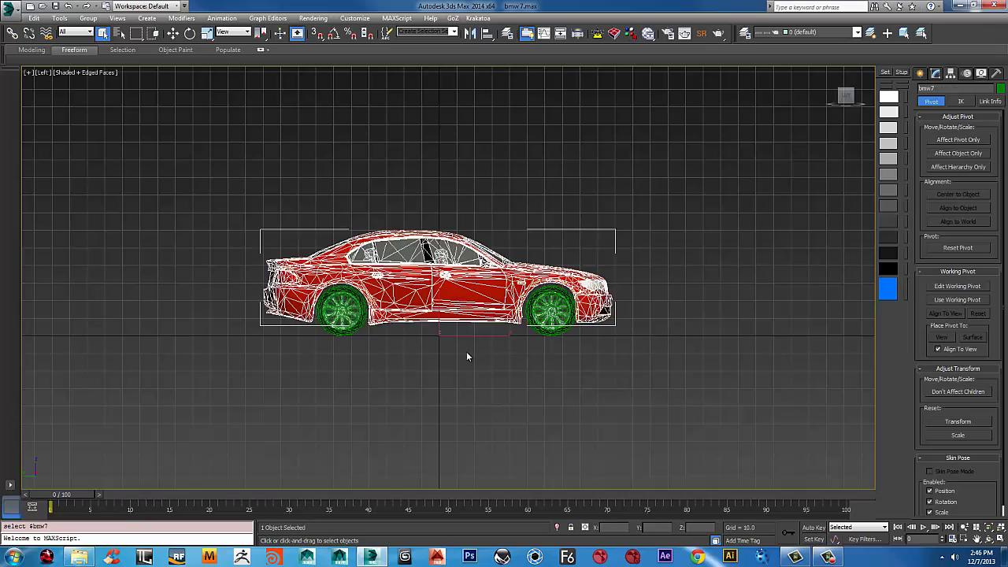
{"action": "scroll", "coordinate": [466, 351], "scroll_direction": "up", "scroll_amount": 6}
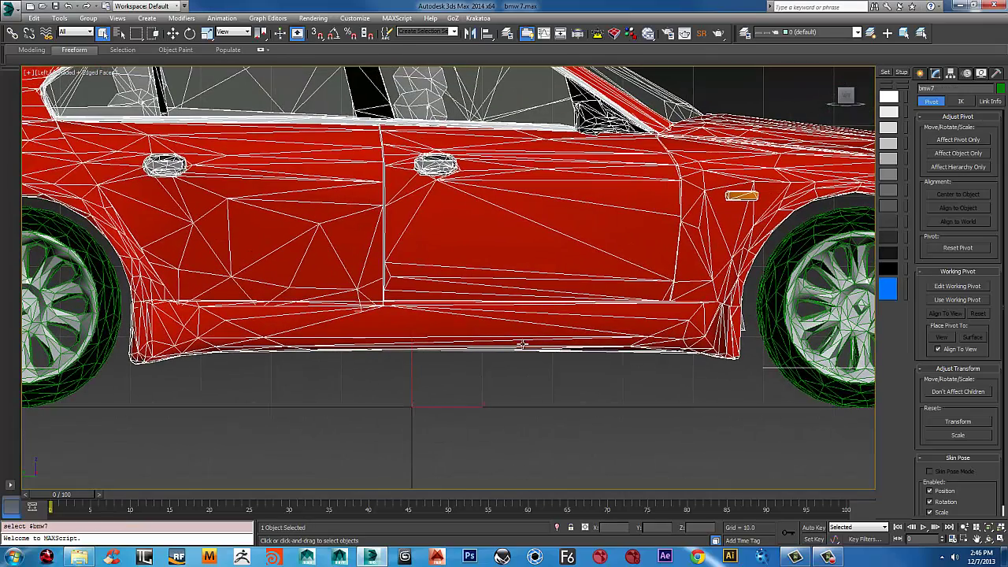
{"action": "left_click", "coordinate": [957, 141]}
{"action": "scroll", "coordinate": [434, 317], "scroll_direction": "up", "scroll_amount": 5}
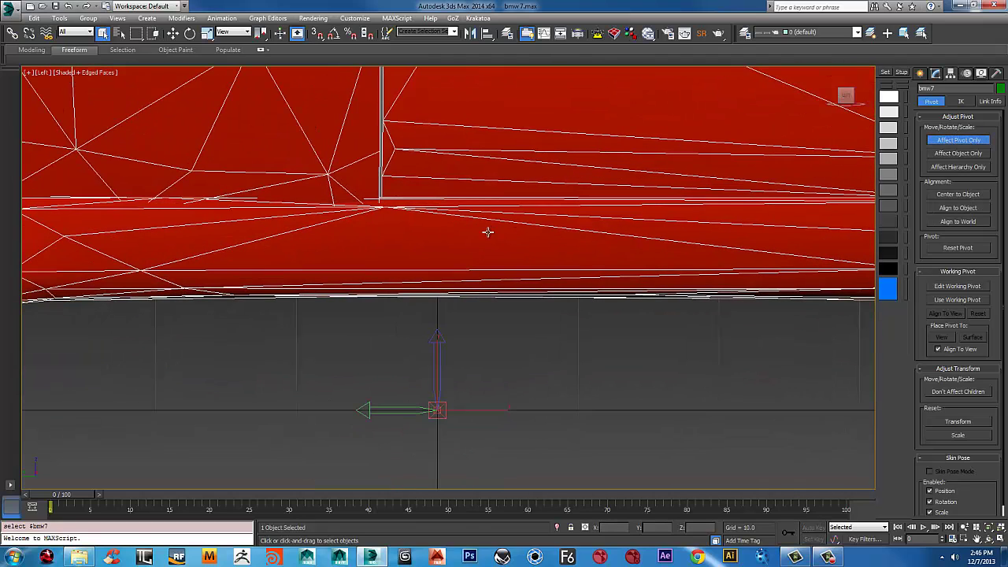
{"action": "key", "text": "w"}
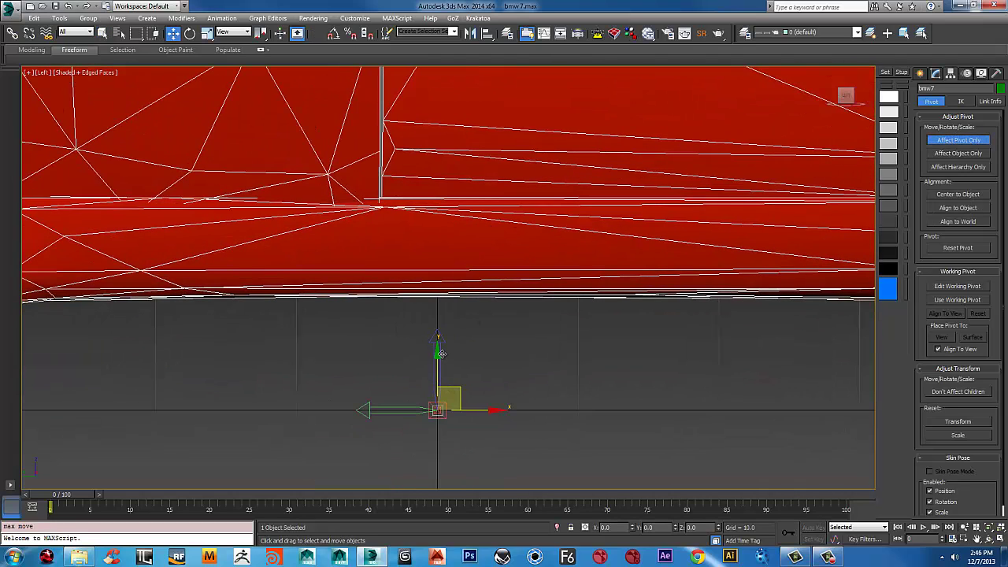
{"action": "left_click_drag", "start_coordinate": [435, 356], "coordinate": [432, 246]}
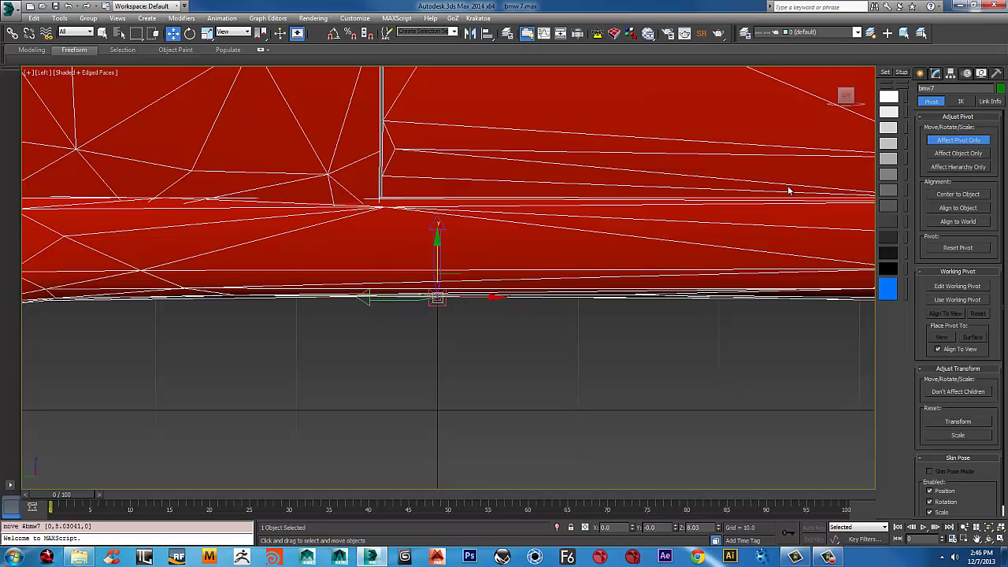
{"action": "left_click", "coordinate": [960, 143]}
{"action": "key", "text": "z"}
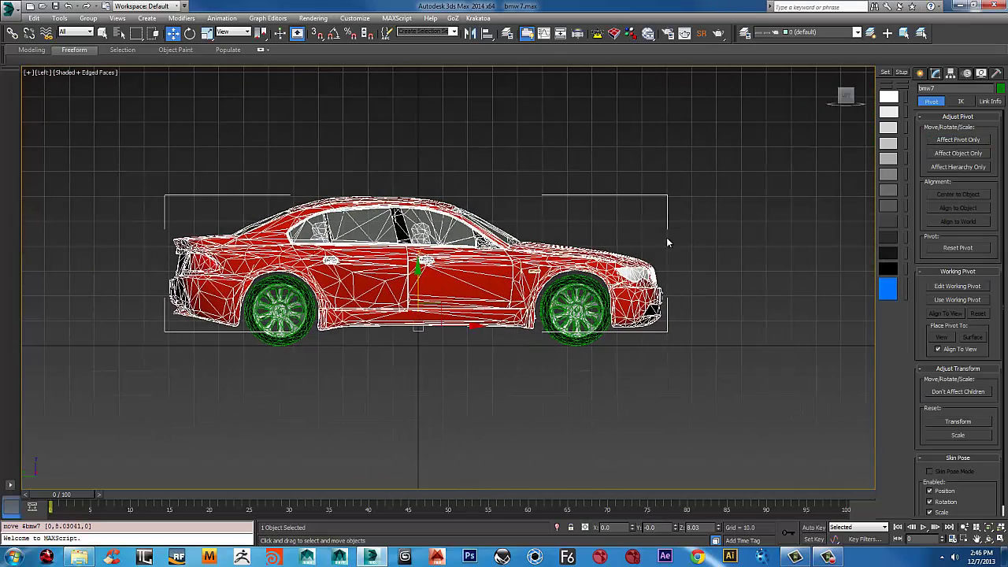
- Create a cylinder about 14.8 units in radius and 10.1 units high in the empty space ahead of the car in the Left view
{"action": "left_click", "coordinate": [920, 73]}
{"action": "scroll", "coordinate": [581, 197], "scroll_direction": "up", "scroll_amount": 4}
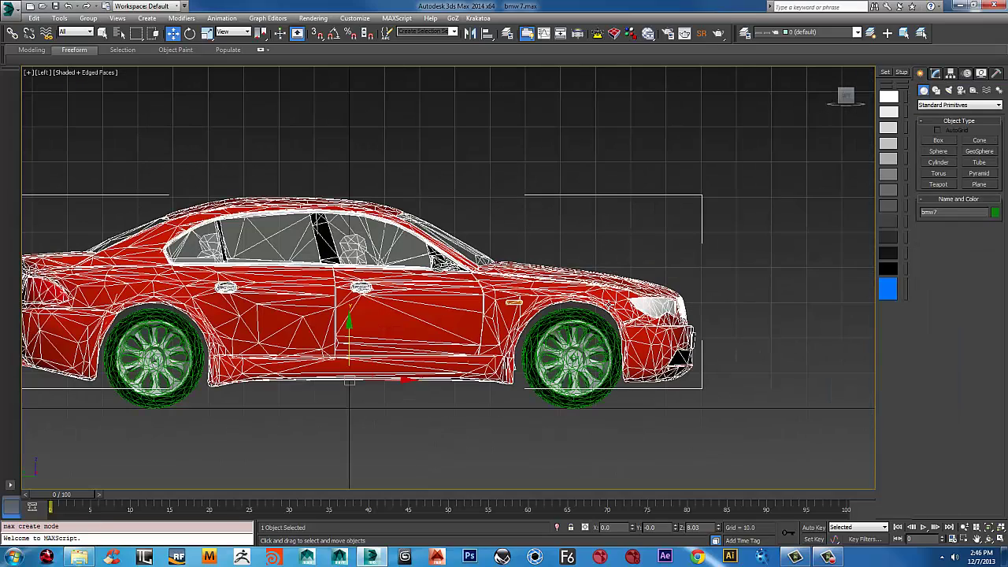
{"action": "scroll", "coordinate": [469, 298], "scroll_direction": "down", "scroll_amount": 4}
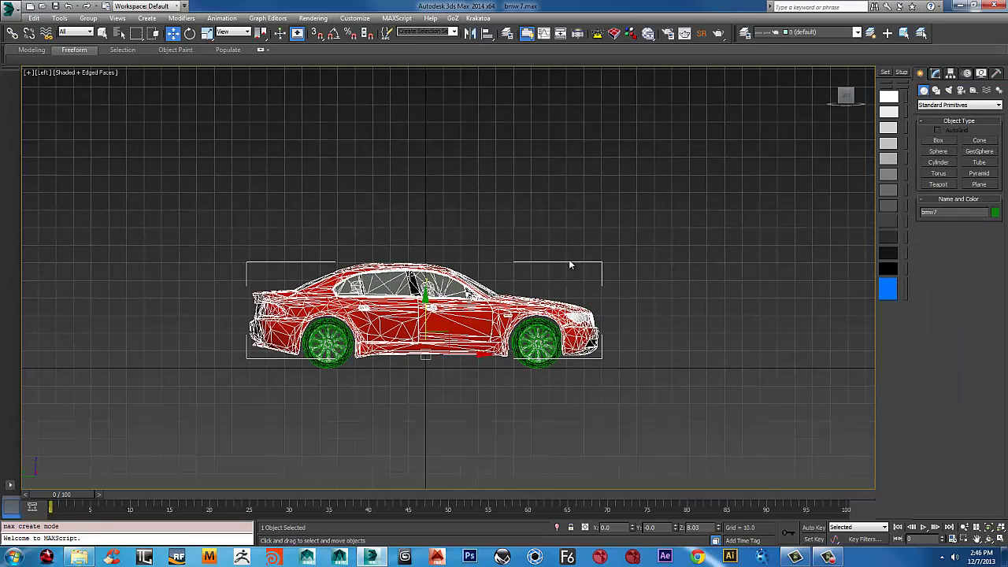
{"action": "scroll", "coordinate": [585, 375], "scroll_direction": "up", "scroll_amount": 4}
{"action": "middle_click_drag", "start_coordinate": [582, 373], "coordinate": [565, 358]}
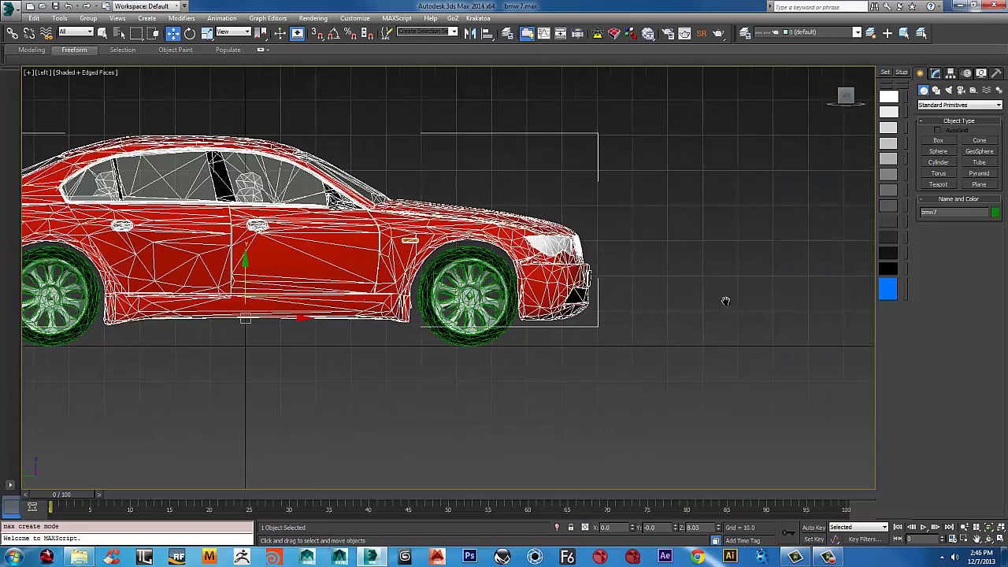
{"action": "middle_click_drag", "start_coordinate": [726, 301], "coordinate": [598, 302]}
{"action": "key", "text": "z"}
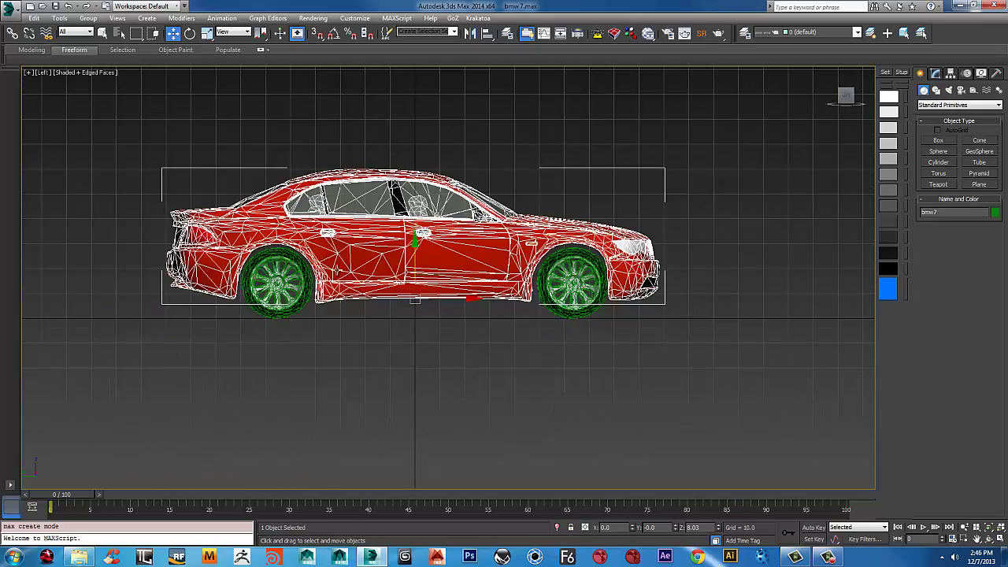
{"action": "scroll", "coordinate": [463, 283], "scroll_direction": "up", "scroll_amount": 2}
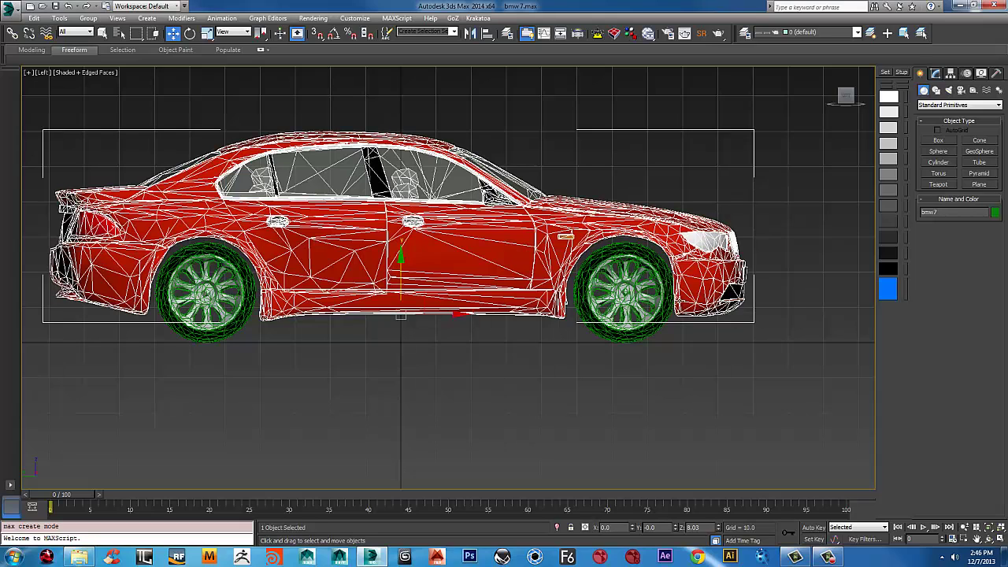
{"action": "middle_click_drag", "start_coordinate": [679, 300], "coordinate": [470, 276]}
{"action": "middle_click_drag", "start_coordinate": [669, 241], "coordinate": [585, 237]}
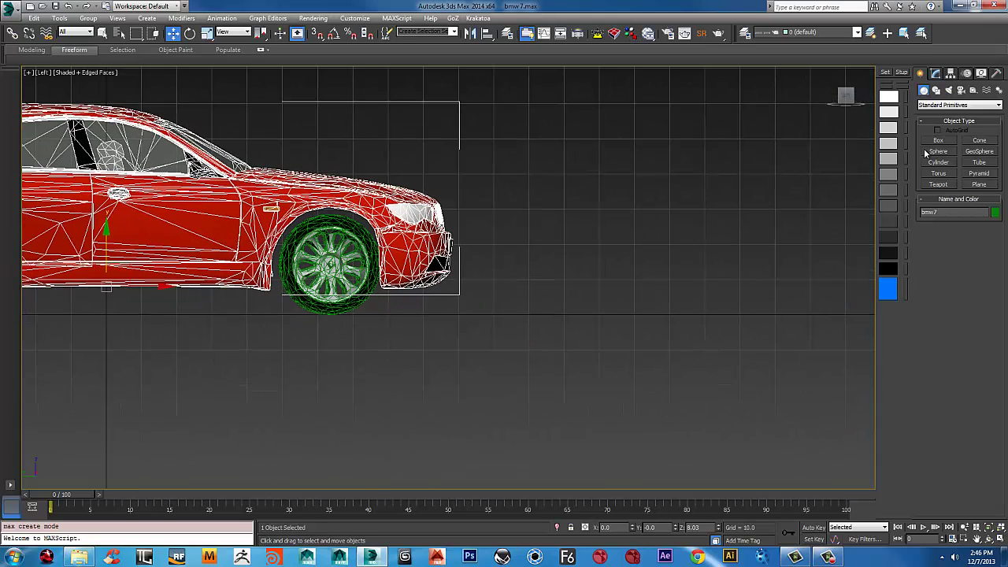
{"action": "left_click", "coordinate": [935, 162]}
{"action": "left_click_drag", "start_coordinate": [658, 251], "coordinate": [691, 291]}
{"action": "left_click", "coordinate": [703, 255]}
{"action": "key", "text": "w"}
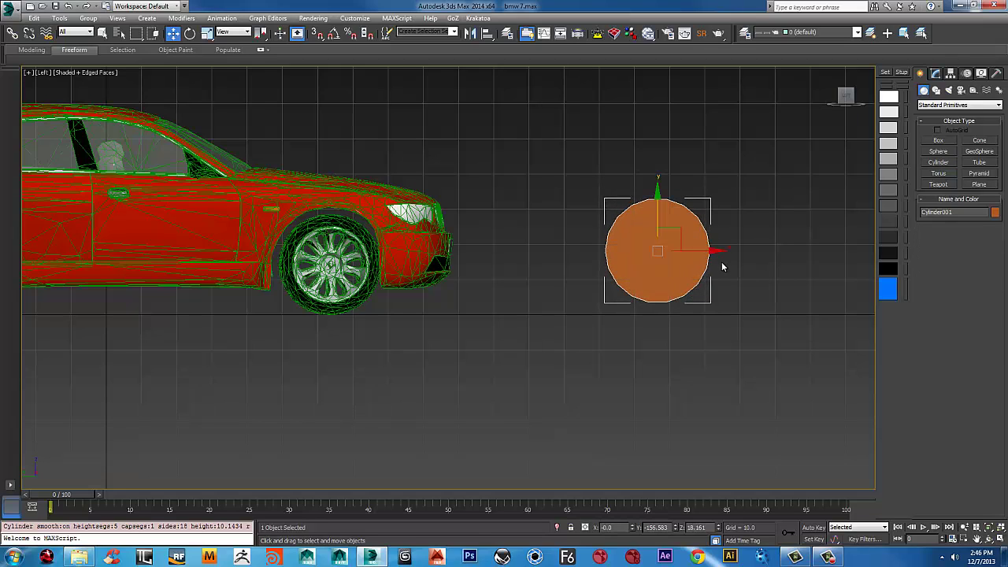
- Quick-align the cylinder to the near front wheel and show its placement close up in the Bottom view
{"action": "key", "text": "shift+a"}
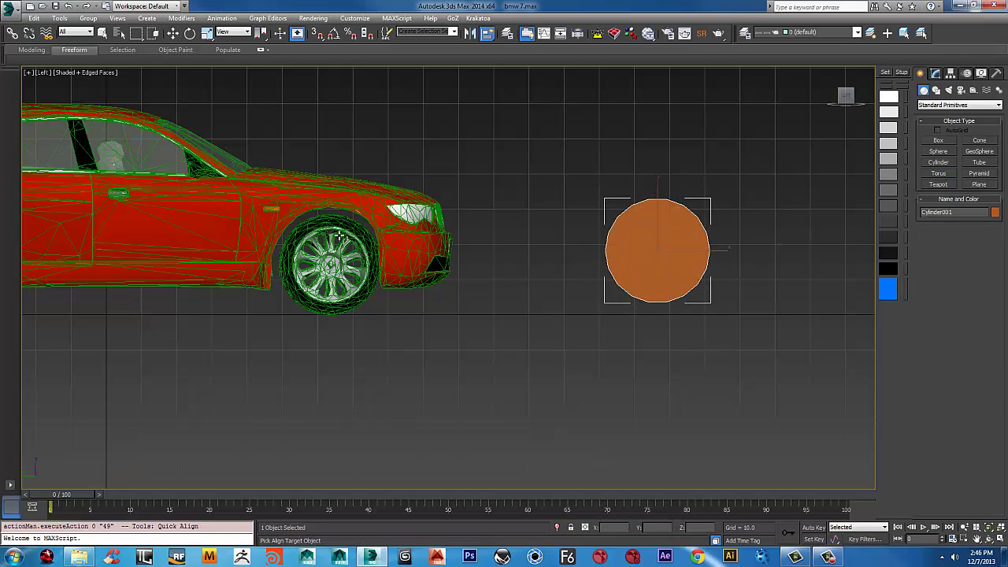
{"action": "left_click", "coordinate": [329, 225]}
{"action": "middle_click_drag", "start_coordinate": [329, 225], "coordinate": [430, 236], "text": "alt"}
{"action": "key", "text": "b"}
{"action": "scroll", "coordinate": [429, 197], "scroll_direction": "up", "scroll_amount": 3}
{"action": "middle_click_drag", "start_coordinate": [430, 198], "coordinate": [569, 376]}
{"action": "scroll", "coordinate": [435, 206], "scroll_direction": "up", "scroll_amount": 3}
{"action": "scroll", "coordinate": [513, 312], "scroll_direction": "up", "scroll_amount": 2}
{"action": "middle_click_drag", "start_coordinate": [514, 312], "coordinate": [583, 317]}
{"action": "middle_click_drag", "start_coordinate": [504, 254], "coordinate": [413, 237]}
{"action": "scroll", "coordinate": [402, 227], "scroll_direction": "down", "scroll_amount": 3}
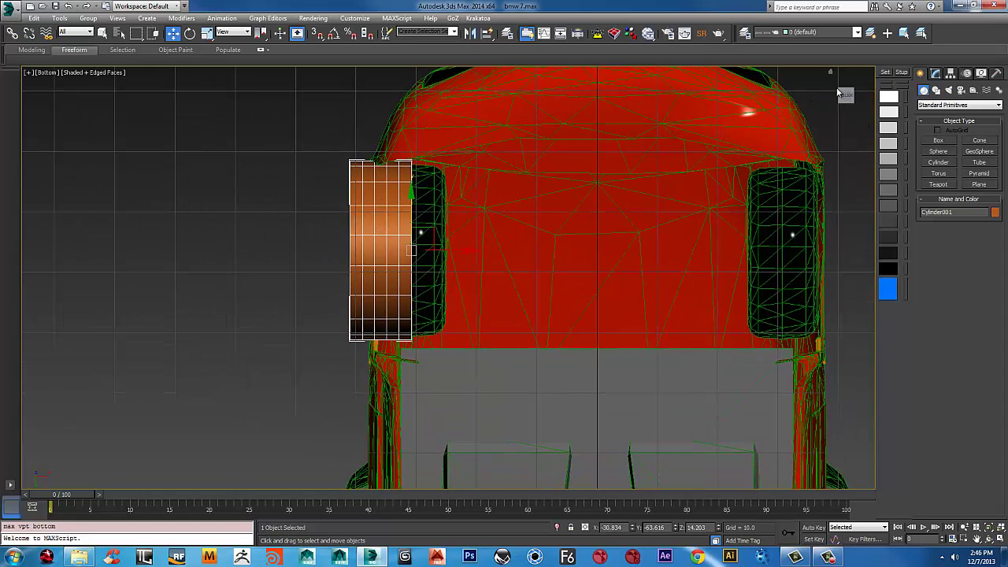
- Center the cylinder's pivot to its own object, affecting the pivot only, and leave pivot editing
{"action": "left_click", "coordinate": [950, 73]}
{"action": "left_click", "coordinate": [958, 140]}
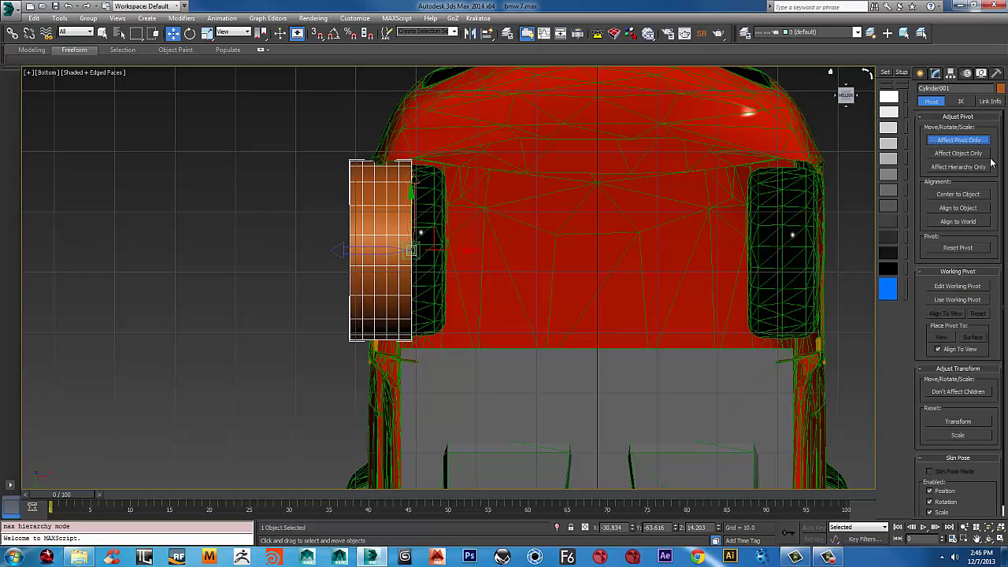
{"action": "left_click", "coordinate": [955, 195]}
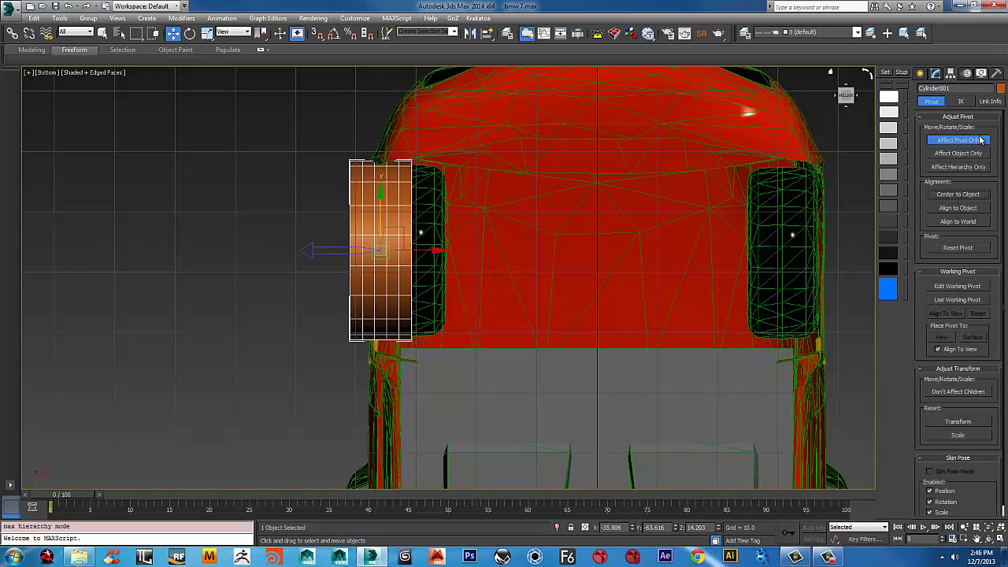
{"action": "left_click", "coordinate": [961, 140]}
- Quick-align the cylinder to the same front wheel again, using its centered pivot
{"action": "scroll", "coordinate": [392, 223], "scroll_direction": "up", "scroll_amount": 2}
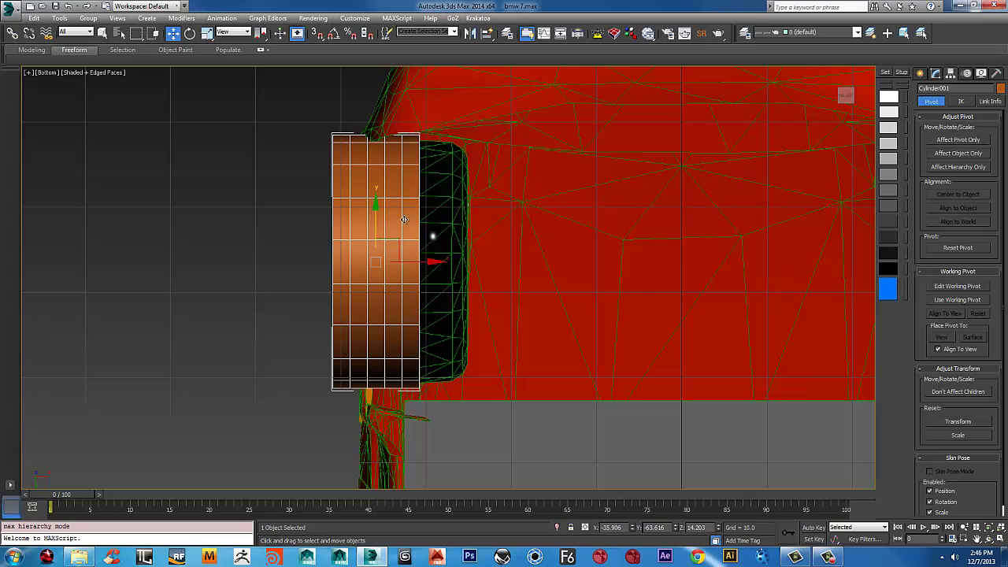
{"action": "key", "text": "alt+a"}
{"action": "key", "text": "shift+q"}
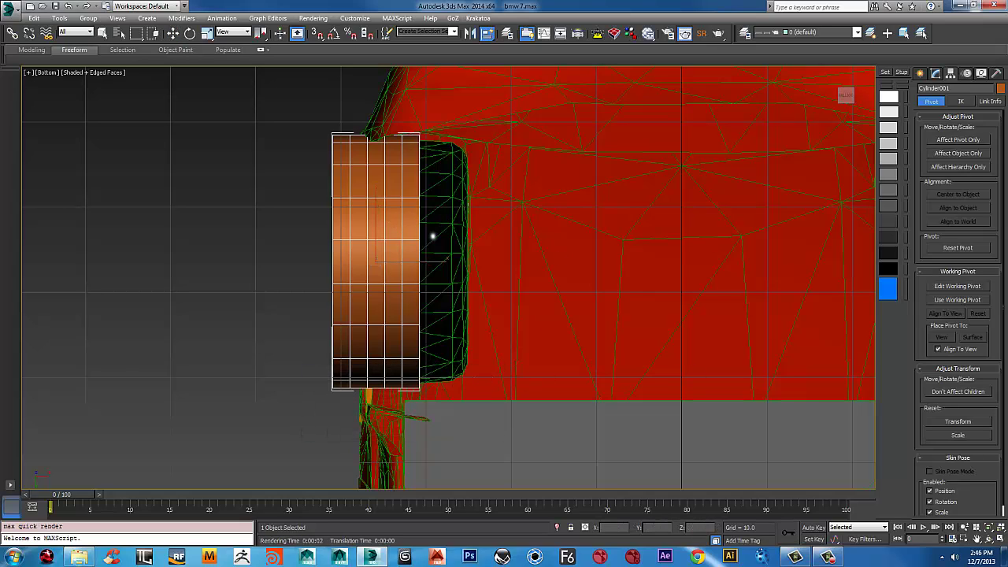
{"action": "key", "text": "Escape"}
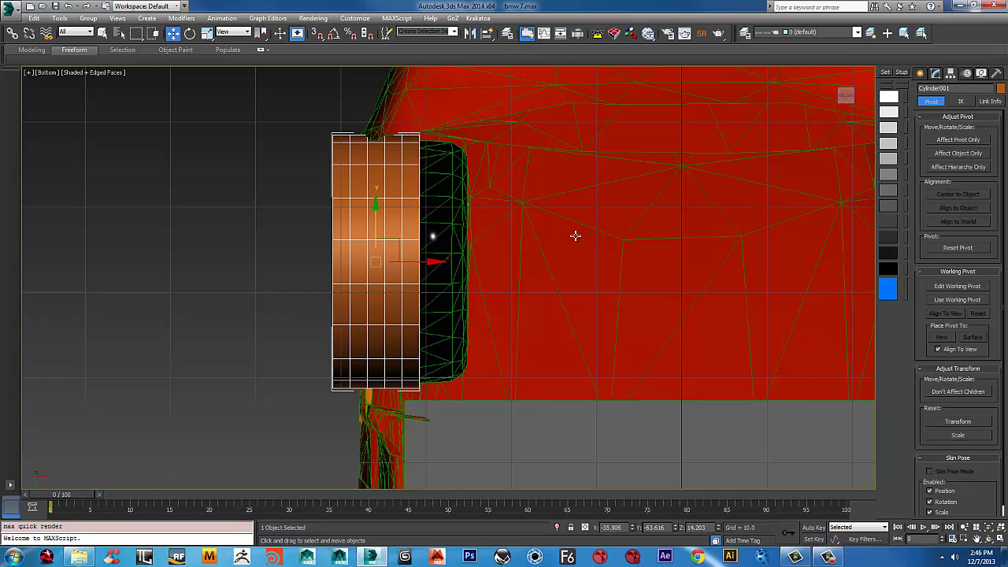
{"action": "key", "text": "alt+a"}
{"action": "left_click", "coordinate": [445, 204]}
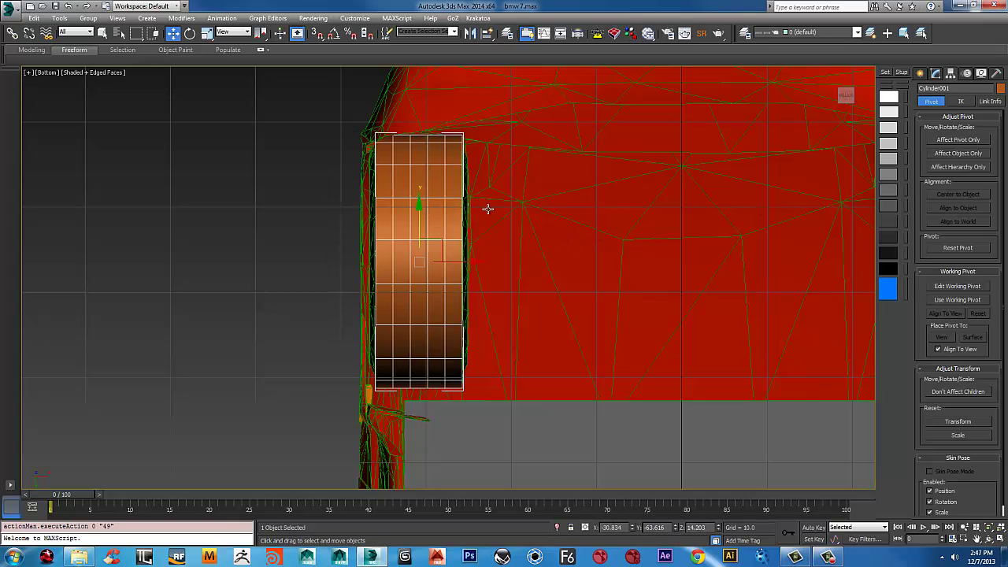
- Scale the cylinder along its axis to about 116.25% so that it spans the tire's width in the Bottom view
{"action": "scroll", "coordinate": [486, 210], "scroll_direction": "up", "scroll_amount": 4}
{"action": "scroll", "coordinate": [538, 217], "scroll_direction": "down", "scroll_amount": 2}
{"action": "mouse_move", "coordinate": [544, 223]}
{"action": "middle_mouse_down"}
{"action": "mouse_move", "coordinate": [537, 217]}
{"action": "mouse_move", "coordinate": [534, 235]}
{"action": "middle_mouse_up"}
{"action": "mouse_move", "coordinate": [517, 292]}
{"action": "middle_mouse_down"}
{"action": "mouse_move", "coordinate": [506, 237]}
{"action": "mouse_move", "coordinate": [514, 288]}
{"action": "middle_mouse_up"}
{"action": "key", "text": "r"}
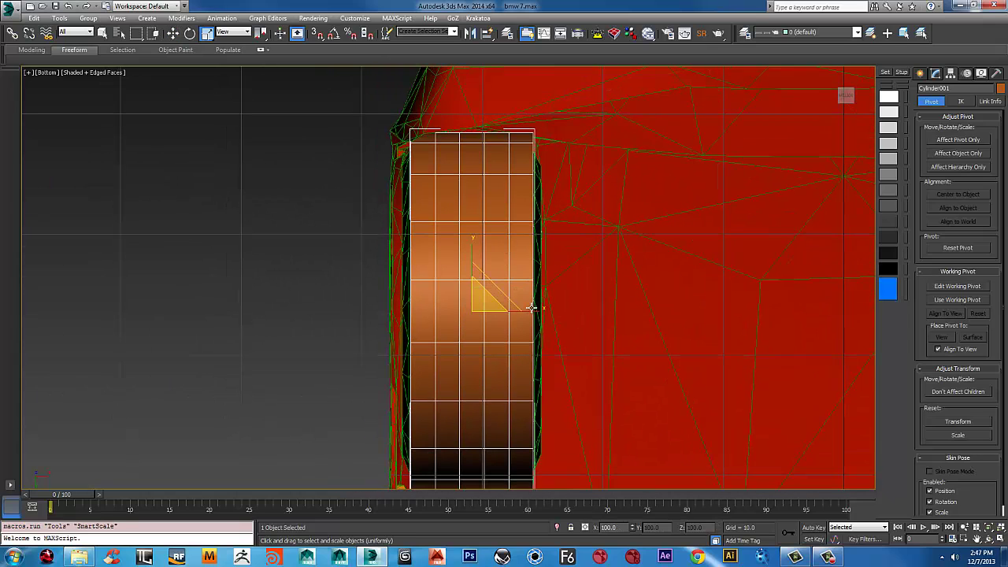
{"action": "left_click_drag", "start_coordinate": [537, 312], "coordinate": [543, 313]}
- Scale the cylinder's X and Y together to about 98.19% in the wireframe Left view so it fits closer around the tire
{"action": "key", "text": "l"}
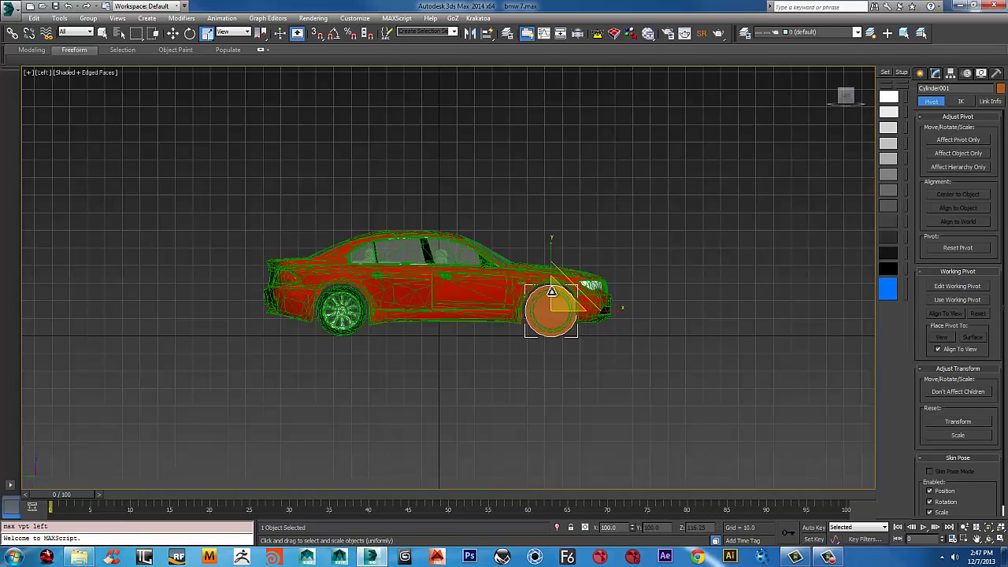
{"action": "key", "text": "z"}
{"action": "scroll", "coordinate": [524, 293], "scroll_direction": "up", "scroll_amount": 2}
{"action": "key", "text": "F3"}
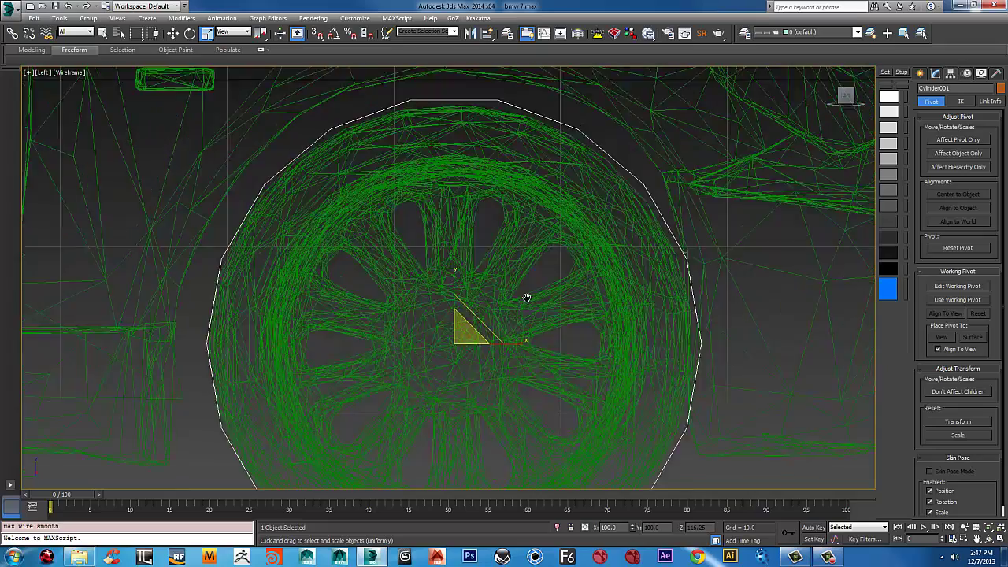
{"action": "scroll", "coordinate": [504, 283], "scroll_direction": "down", "scroll_amount": 2}
{"action": "scroll", "coordinate": [481, 288], "scroll_direction": "up", "scroll_amount": 2}
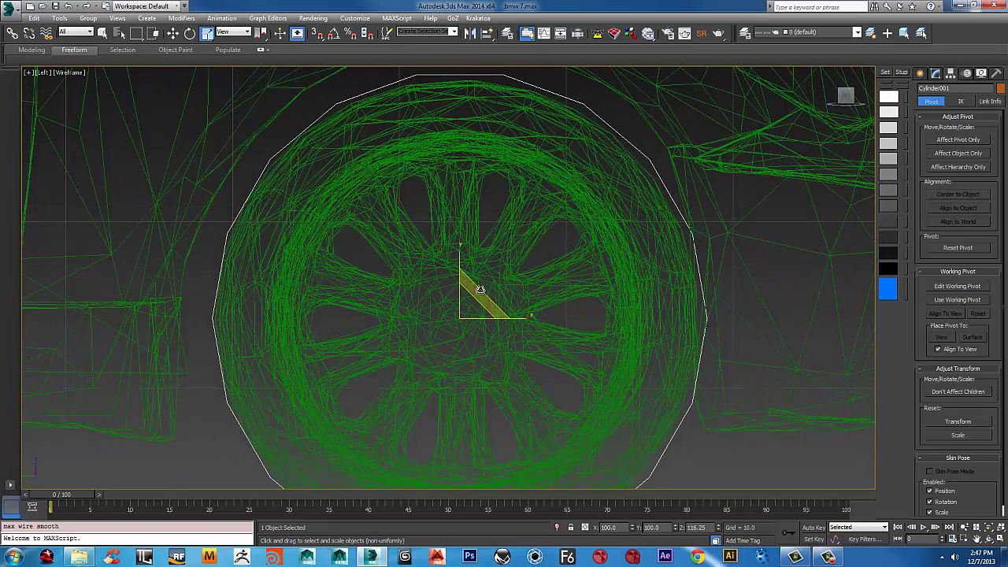
{"action": "left_click_drag", "start_coordinate": [481, 289], "coordinate": [480, 292]}
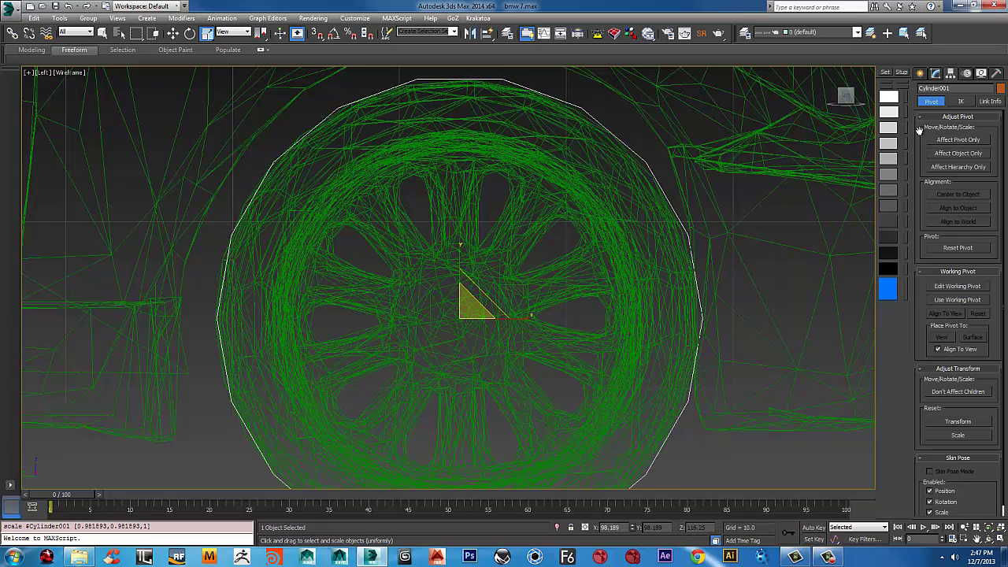
- Raise the cylinder's number of sides to 32 and finally 40, and inspect the rounder outline around the front wheel
{"action": "left_click", "coordinate": [935, 73]}
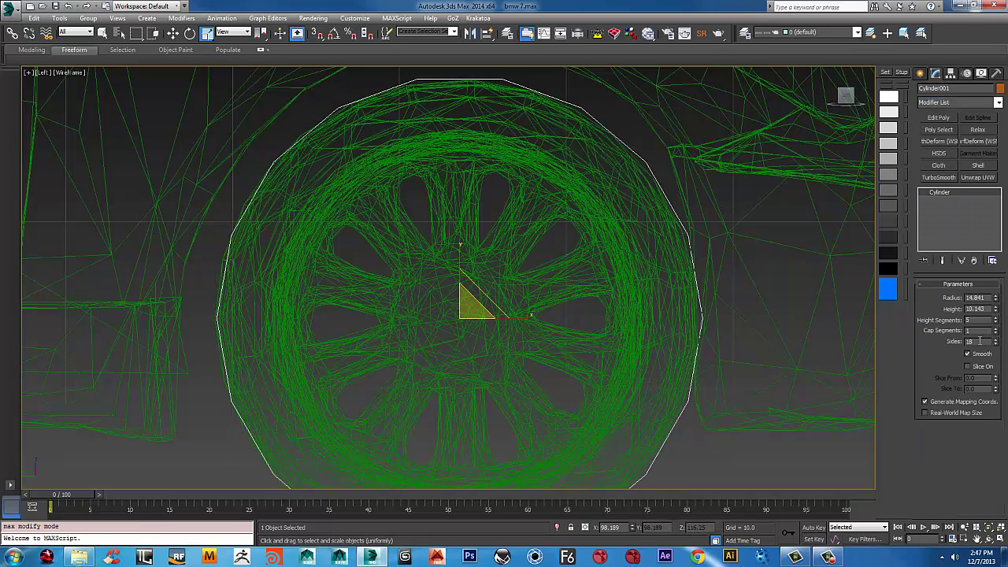
{"action": "type", "text": "32"}
{"action": "key", "text": "Return"}
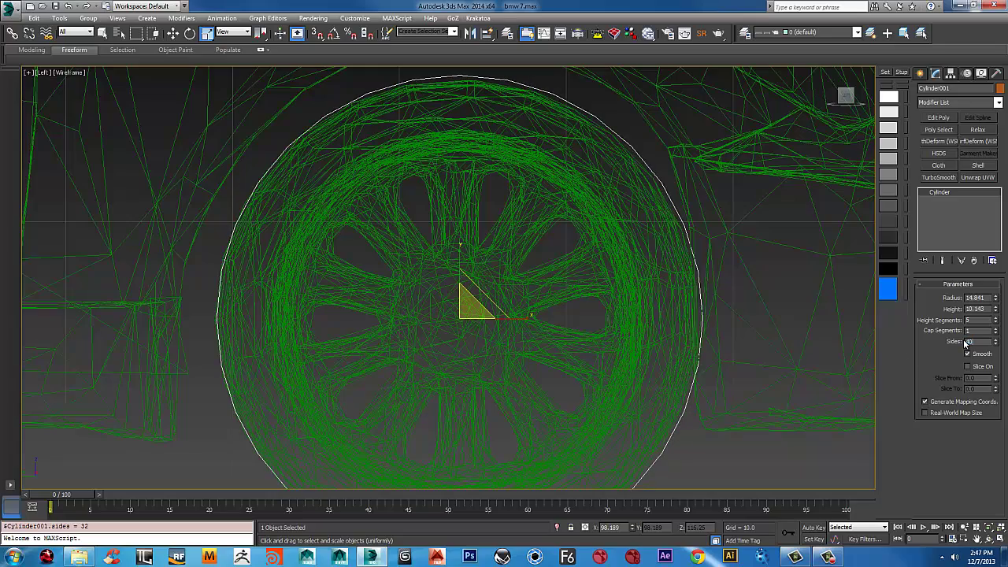
{"action": "type", "text": "40"}
{"action": "key", "text": "Return"}
{"action": "scroll", "coordinate": [526, 389], "scroll_direction": "down", "scroll_amount": 5}
{"action": "middle_click_drag", "start_coordinate": [526, 389], "coordinate": [544, 287], "text": "alt"}
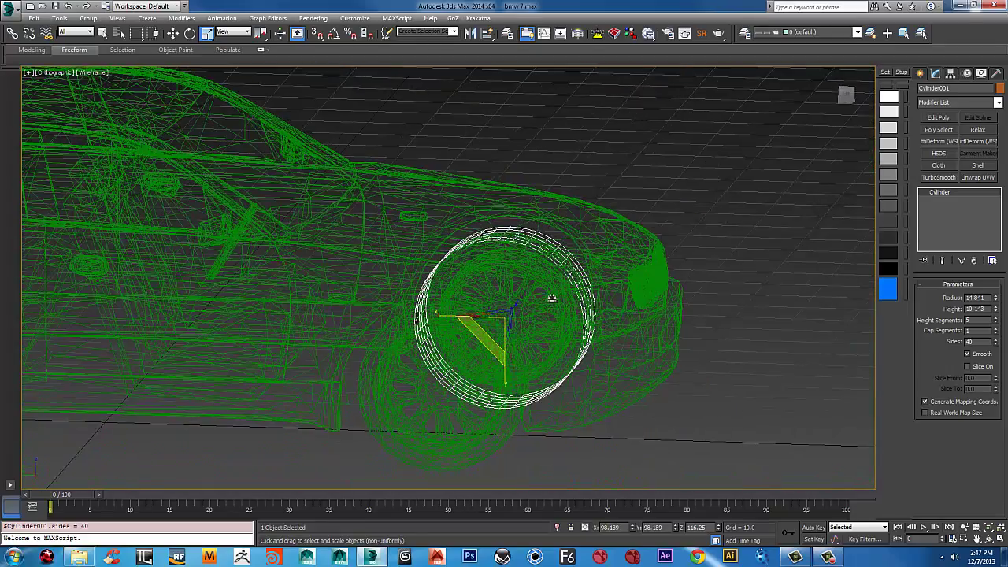
{"action": "left_click", "coordinate": [848, 95]}
{"action": "scroll", "coordinate": [443, 312], "scroll_direction": "up", "scroll_amount": 4}
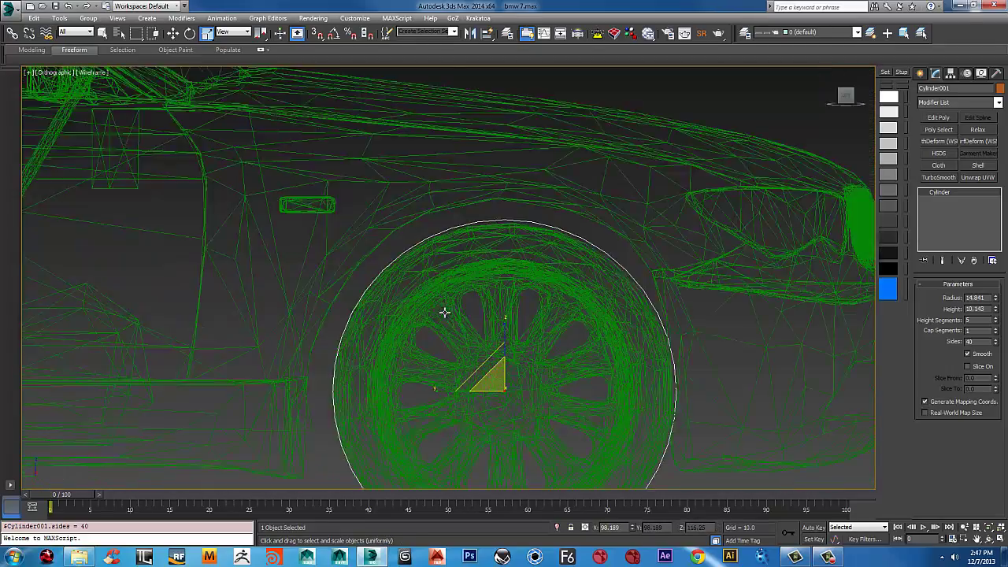
- Convert the cylinder around the front wheel to an Editable Poly
{"action": "middle_click_drag", "start_coordinate": [514, 340], "coordinate": [495, 238]}
{"action": "right_click", "coordinate": [549, 223]}
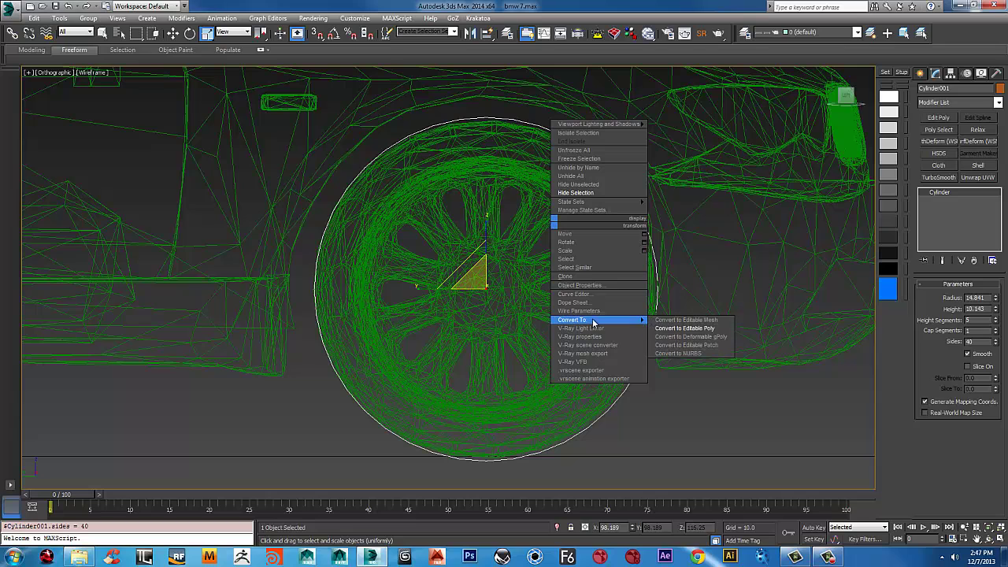
{"action": "left_click", "coordinate": [684, 328]}
{"action": "middle_click_drag", "start_coordinate": [546, 207], "coordinate": [511, 193]}
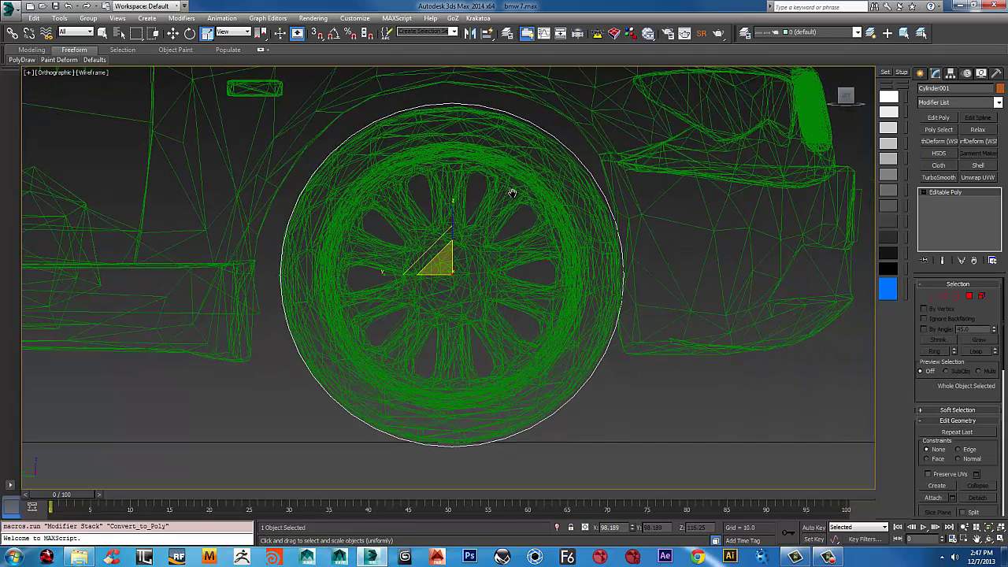
- Reset the cylinder's XForm and collapse the result back to an Editable Poly
{"action": "left_click", "coordinate": [997, 73]}
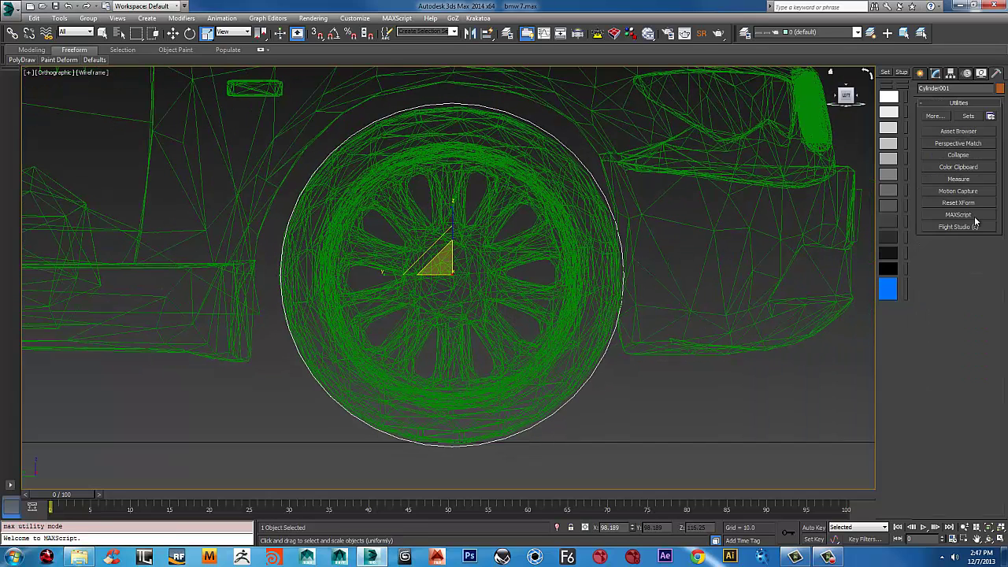
{"action": "left_click", "coordinate": [955, 203]}
{"action": "left_click", "coordinate": [950, 267]}
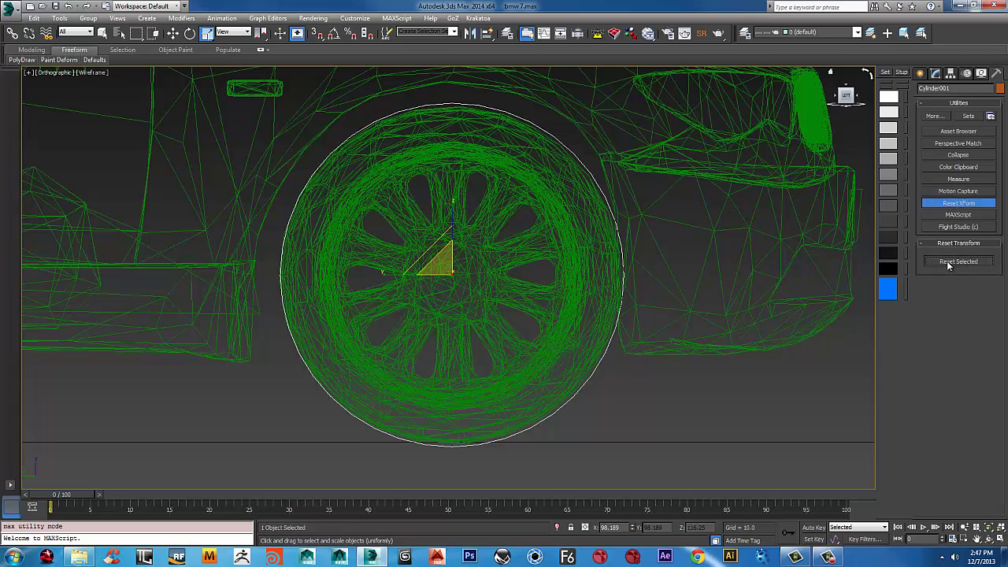
{"action": "right_click", "coordinate": [523, 195]}
{"action": "mouse_move", "coordinate": [559, 287]}
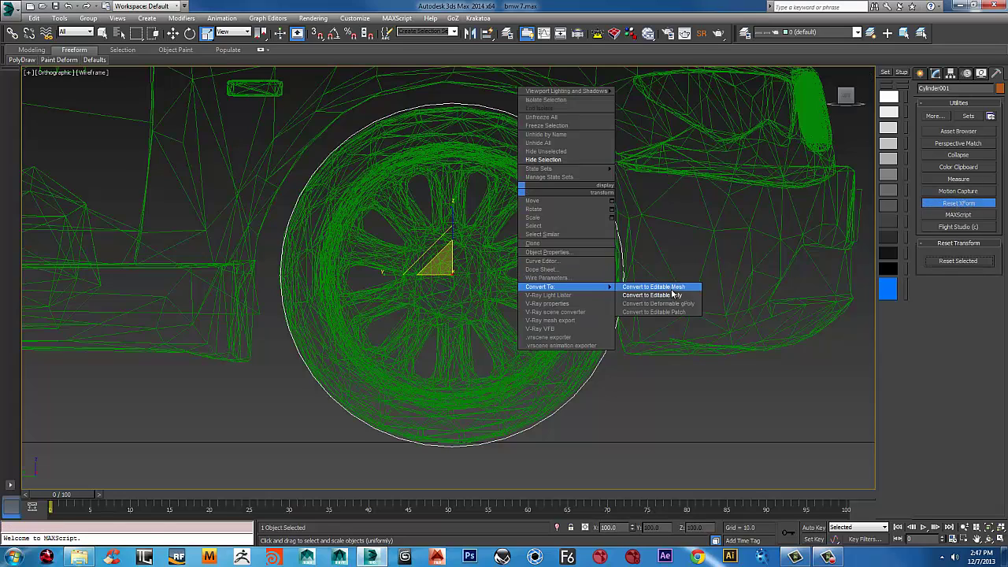
{"action": "left_click", "coordinate": [643, 292]}
- Clone the cylinder toward the rear along the car's length as three separate copies
{"action": "scroll", "coordinate": [602, 222], "scroll_direction": "down", "scroll_amount": 6}
{"action": "middle_click_drag", "start_coordinate": [572, 230], "coordinate": [724, 270]}
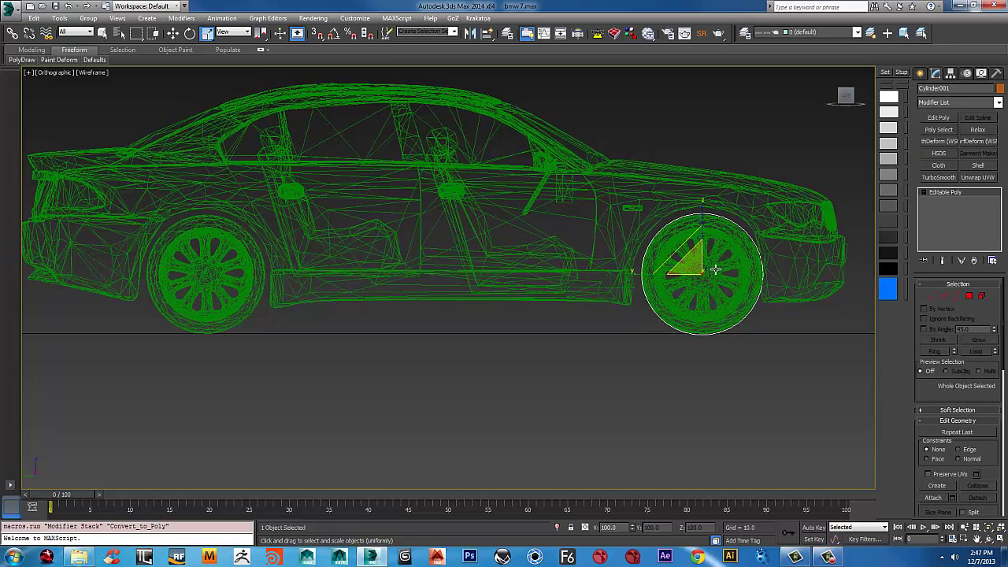
{"action": "key", "text": "w"}
{"action": "left_click_drag", "start_coordinate": [652, 274], "coordinate": [430, 251], "text": "shift"}
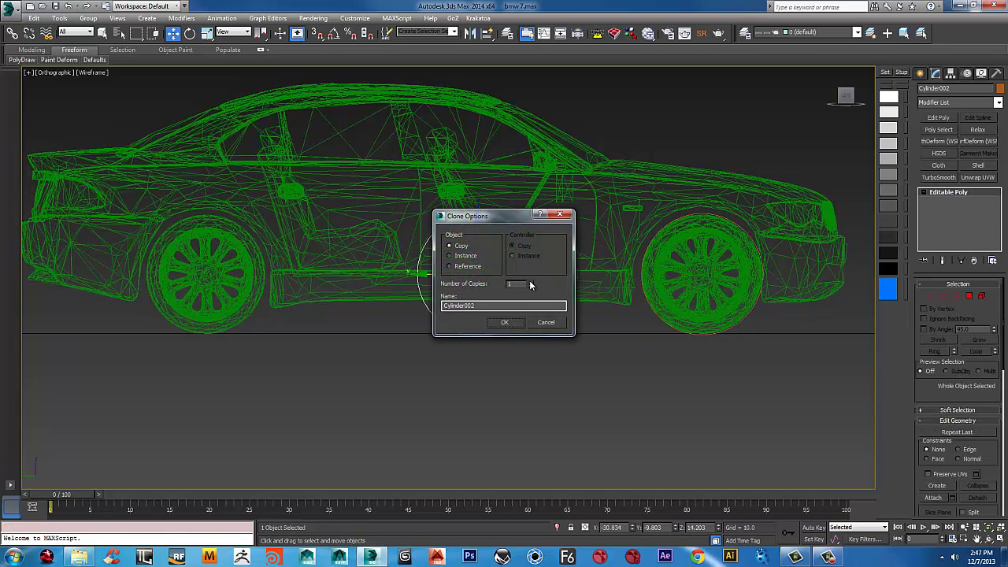
{"action": "left_click", "coordinate": [505, 322]}
{"action": "middle_click_drag", "start_coordinate": [450, 321], "coordinate": [714, 351]}
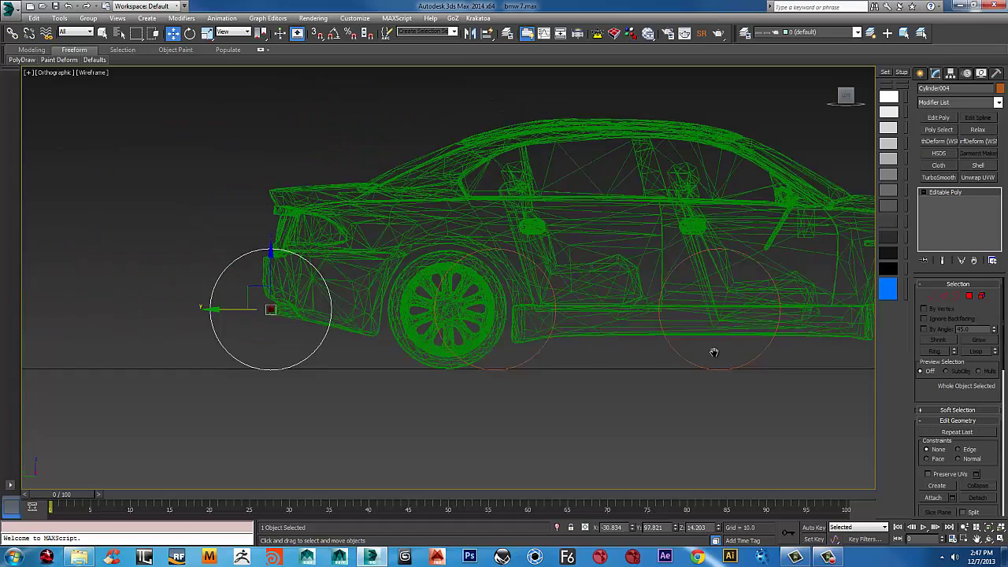
{"action": "scroll", "coordinate": [568, 310], "scroll_direction": "down", "scroll_amount": 2}
{"action": "middle_click_drag", "start_coordinate": [569, 310], "coordinate": [421, 267]}
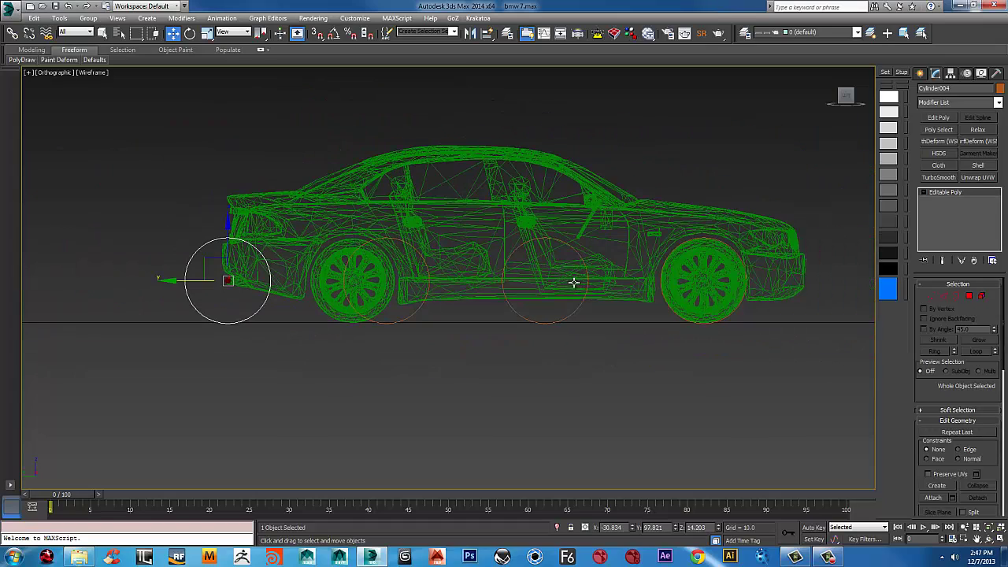
- Quick-align two of the cylinder copies to the two rear wheels, one on each side
{"action": "key", "text": "shift+a"}
{"action": "left_click", "coordinate": [340, 318]}
{"action": "middle_click_drag", "start_coordinate": [362, 311], "coordinate": [320, 310], "text": "alt"}
{"action": "left_click", "coordinate": [399, 304]}
{"action": "key", "text": "shift+a"}
{"action": "left_click", "coordinate": [236, 373]}
- Quick-align the remaining cylinder copy beside the car to the uncovered front wheel
{"action": "left_click", "coordinate": [503, 396]}
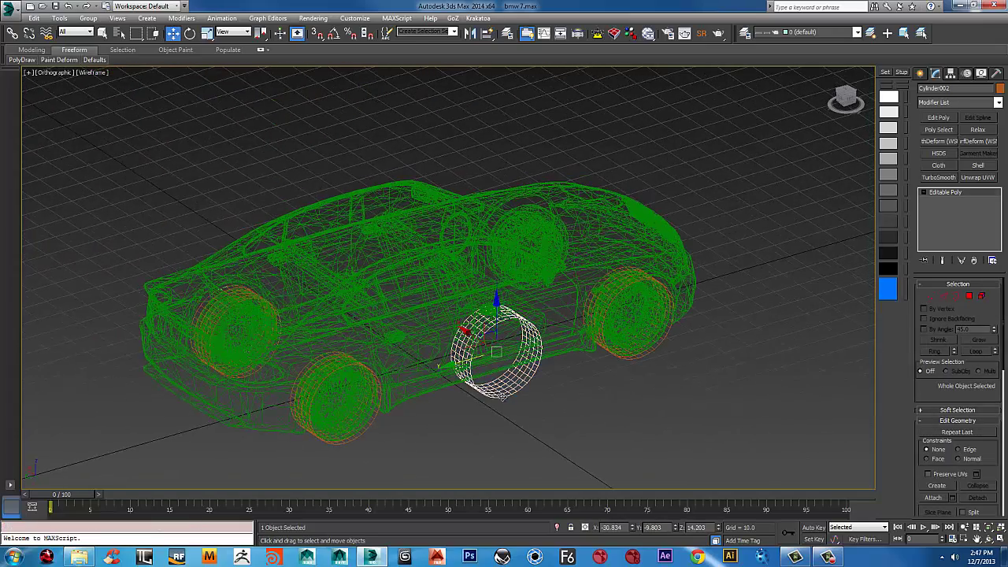
{"action": "middle_click_drag", "start_coordinate": [503, 396], "coordinate": [477, 302], "text": "alt"}
{"action": "key", "text": "shift+a"}
{"action": "left_click", "coordinate": [369, 330]}
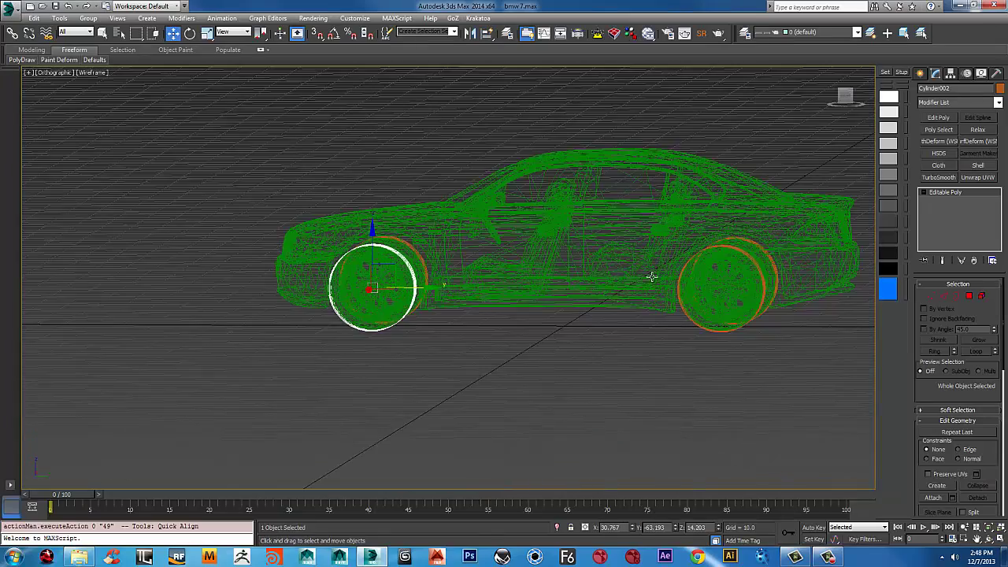
- Create a box ahead of the car's front bumper in the Left view
{"action": "key", "text": "l"}
{"action": "key", "text": "z"}
{"action": "scroll", "coordinate": [646, 307], "scroll_direction": "down", "scroll_amount": 5}
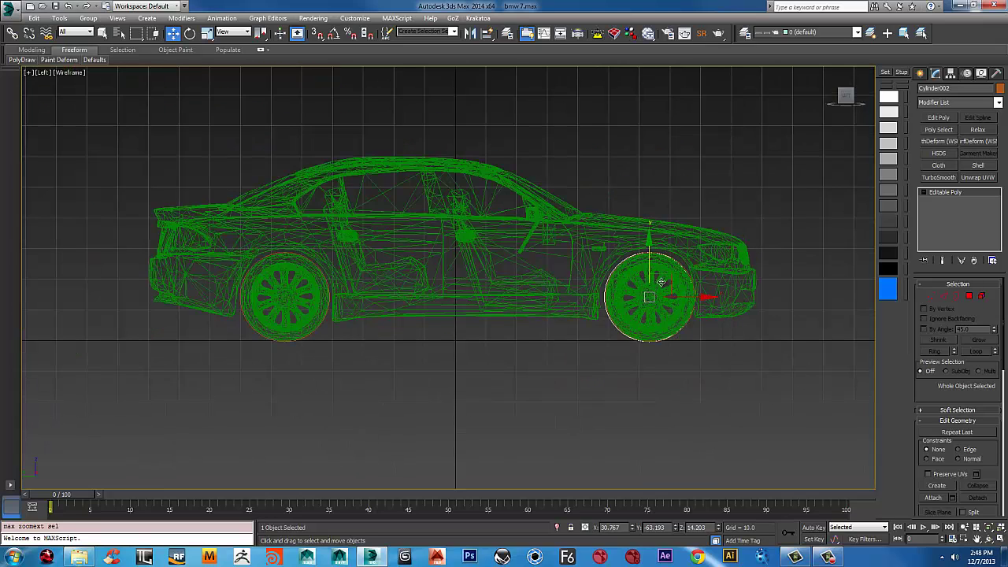
{"action": "middle_click_drag", "start_coordinate": [718, 303], "coordinate": [565, 283]}
{"action": "right_click", "coordinate": [729, 252]}
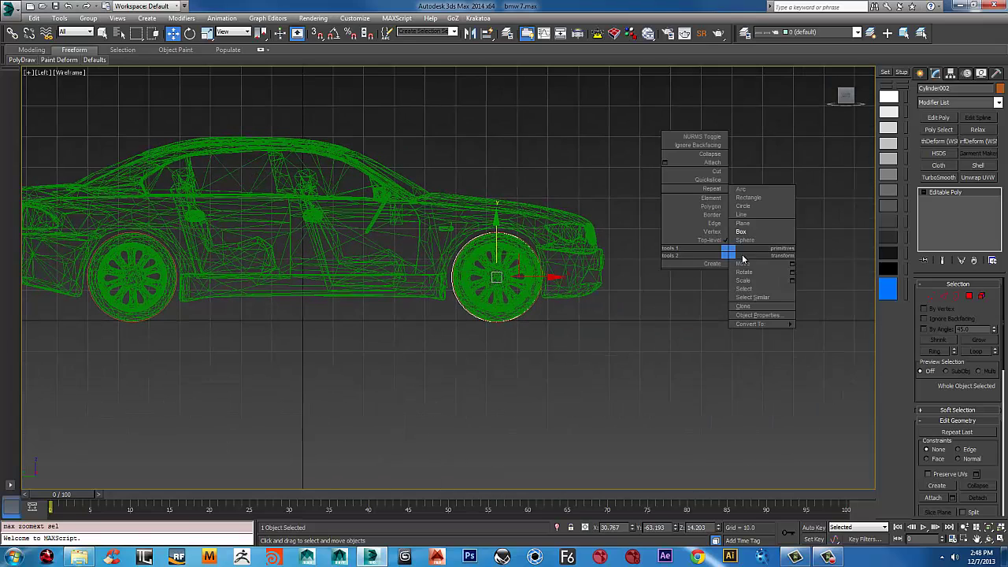
{"action": "left_click", "coordinate": [753, 231]}
{"action": "middle_click_drag", "start_coordinate": [747, 278], "coordinate": [652, 272]}
{"action": "mouse_move", "coordinate": [647, 273]}
{"action": "left_mouse_down"}
{"action": "mouse_move", "coordinate": [671, 280]}
{"action": "mouse_move", "coordinate": [663, 285]}
{"action": "left_mouse_up"}
{"action": "right_click", "coordinate": [696, 115]}
- Set the box's length and width to 3
{"action": "left_click", "coordinate": [935, 74]}
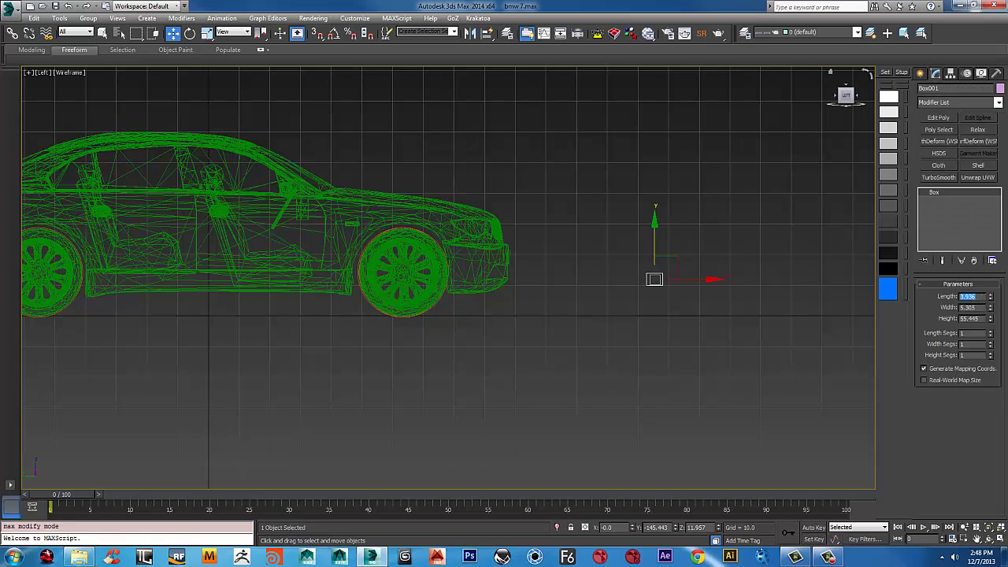
{"action": "type", "text": "3"}
{"action": "key", "text": "Tab"}
{"action": "type", "text": "3"}
{"action": "key", "text": "Tab"}
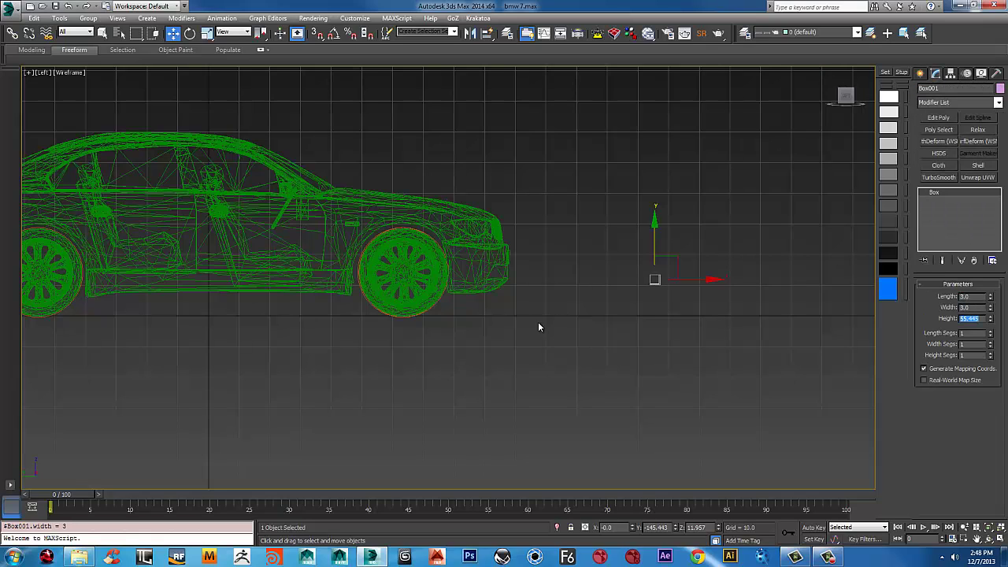
{"action": "scroll", "coordinate": [691, 261], "scroll_direction": "up", "scroll_amount": 1}
{"action": "middle_click_drag", "start_coordinate": [691, 261], "coordinate": [747, 250]}
{"action": "scroll", "coordinate": [747, 250], "scroll_direction": "down", "scroll_amount": 1}
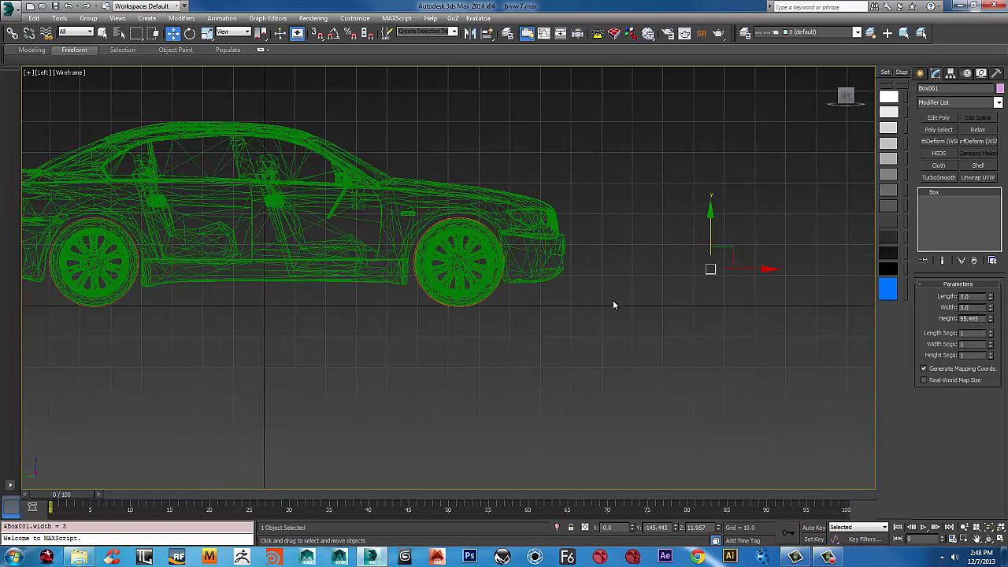
{"action": "key", "text": "alt+a"}
{"action": "key", "text": "Escape"}
{"action": "key", "text": "alt+a"}
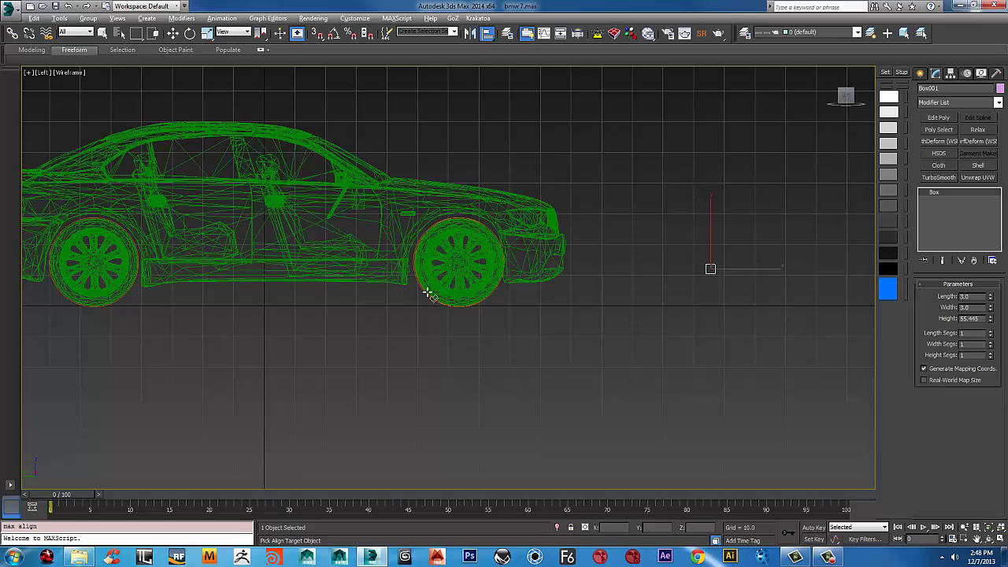
{"action": "scroll", "coordinate": [428, 294], "scroll_direction": "up", "scroll_amount": 5}
{"action": "scroll", "coordinate": [436, 382], "scroll_direction": "up", "scroll_amount": 2}
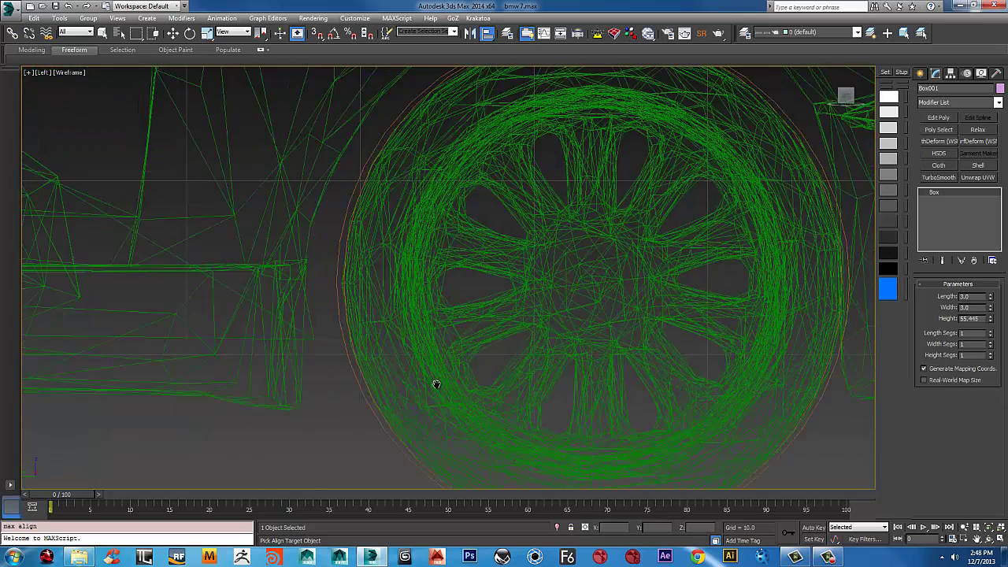
{"action": "middle_click_drag", "start_coordinate": [436, 383], "coordinate": [409, 449]}
{"action": "scroll", "coordinate": [410, 448], "scroll_direction": "down", "scroll_amount": 2}
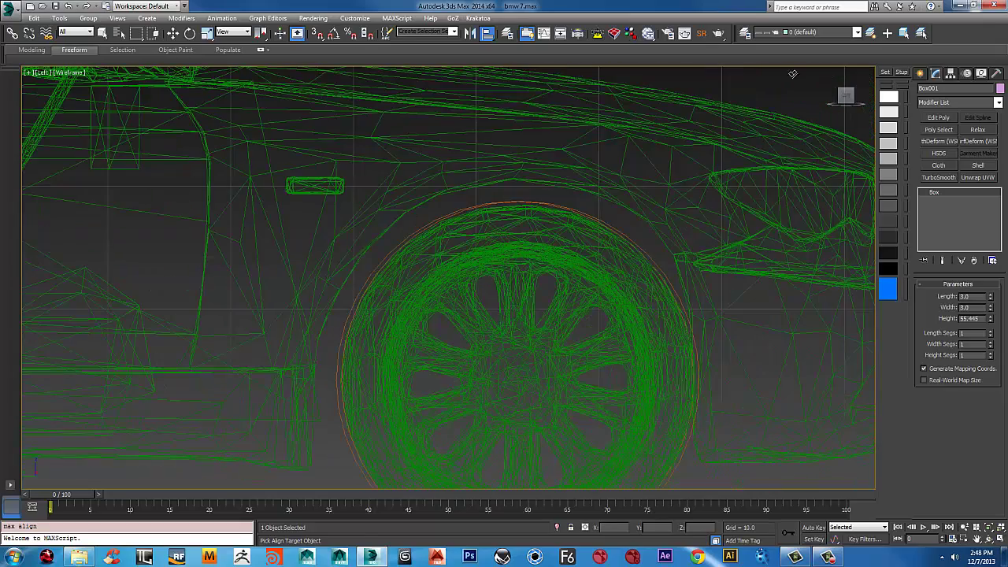
{"action": "key", "text": "w"}
- Move the front wheel opposite the original cylinder, with its own cylinder, about 0.43 along X in the Left view to line up both sides
{"action": "scroll", "coordinate": [654, 134], "scroll_direction": "up", "scroll_amount": 5}
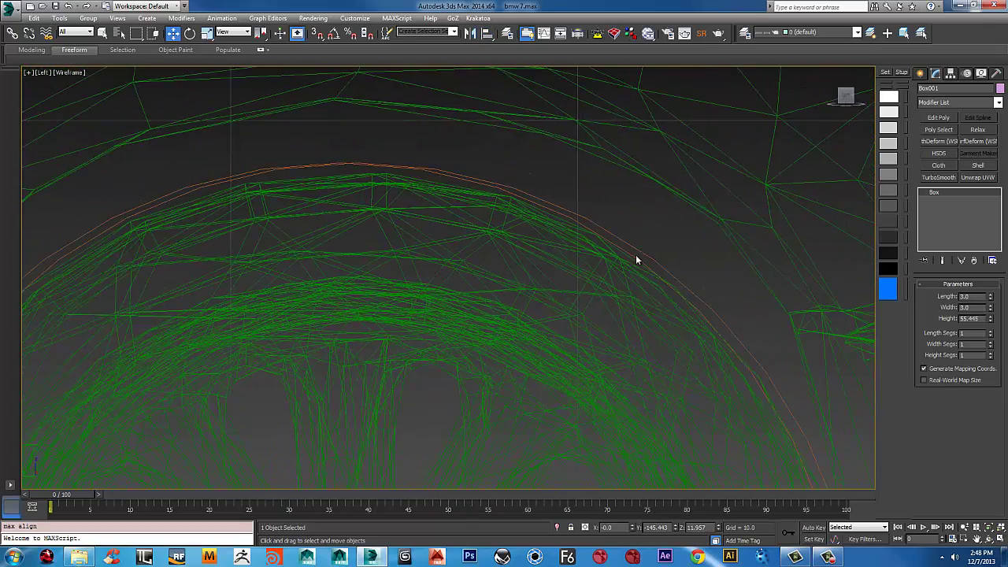
{"action": "scroll", "coordinate": [637, 259], "scroll_direction": "down", "scroll_amount": 3}
{"action": "scroll", "coordinate": [362, 184], "scroll_direction": "down", "scroll_amount": 2}
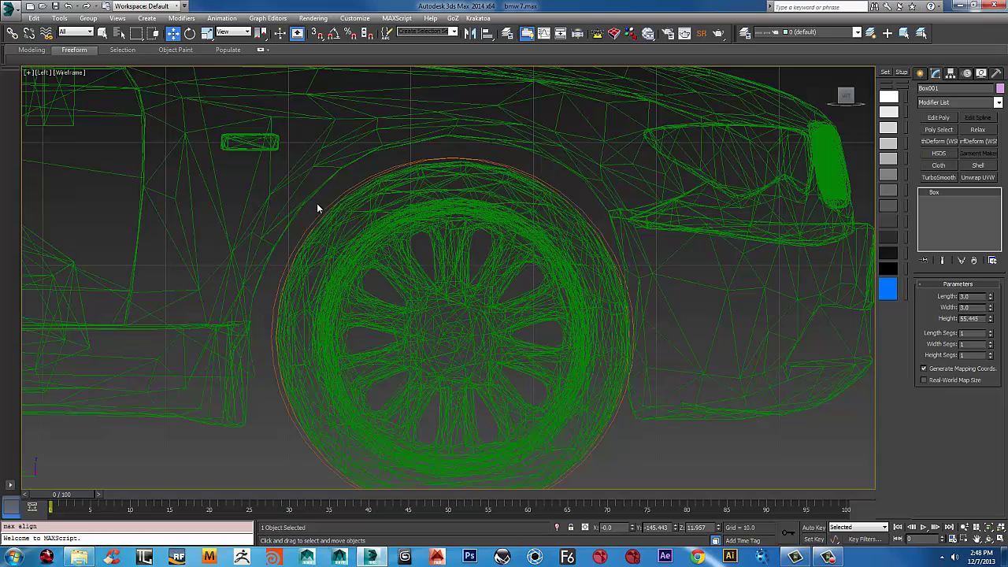
{"action": "left_click", "coordinate": [290, 261]}
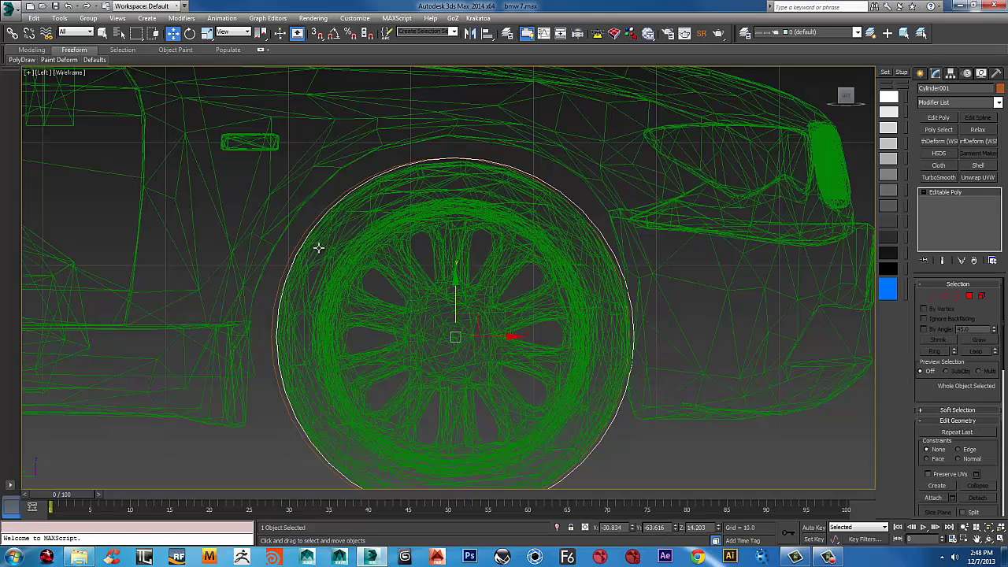
{"action": "scroll", "coordinate": [576, 218], "scroll_direction": "up", "scroll_amount": 1}
{"action": "scroll", "coordinate": [722, 171], "scroll_direction": "down", "scroll_amount": 1}
{"action": "middle_click_drag", "start_coordinate": [576, 218], "coordinate": [560, 339]}
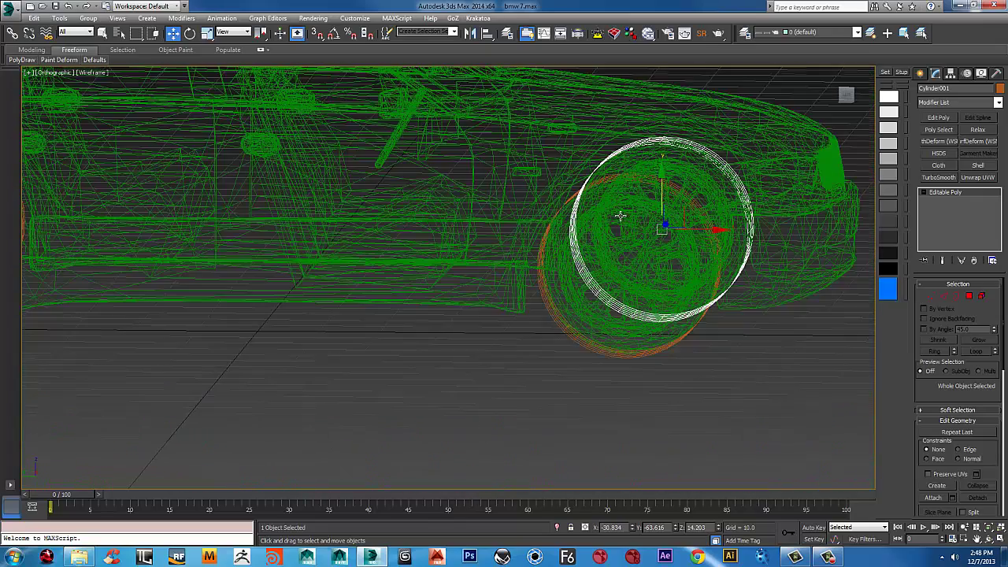
{"action": "left_click_drag", "start_coordinate": [572, 336], "coordinate": [583, 315]}
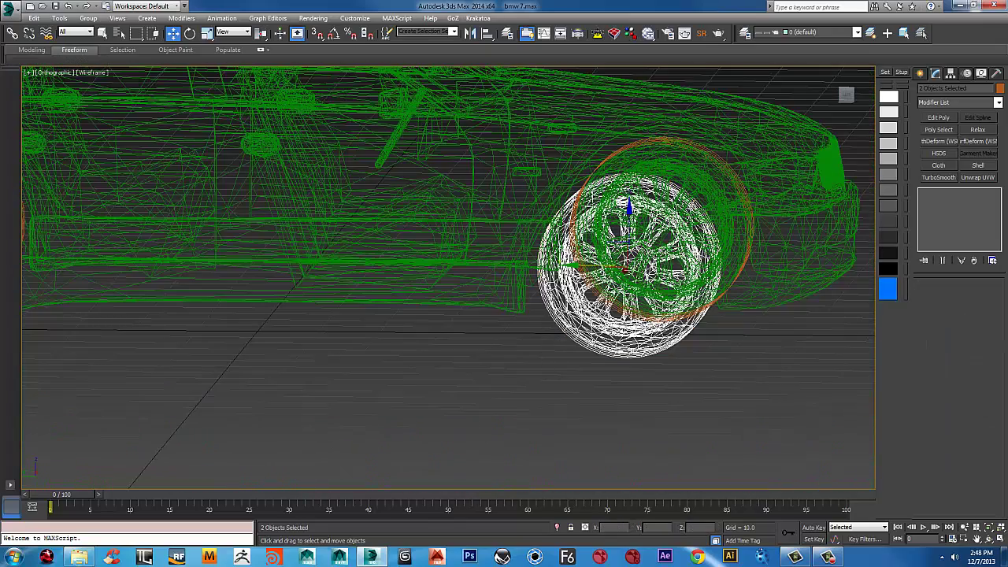
{"action": "key", "text": "l"}
{"action": "key", "text": "z"}
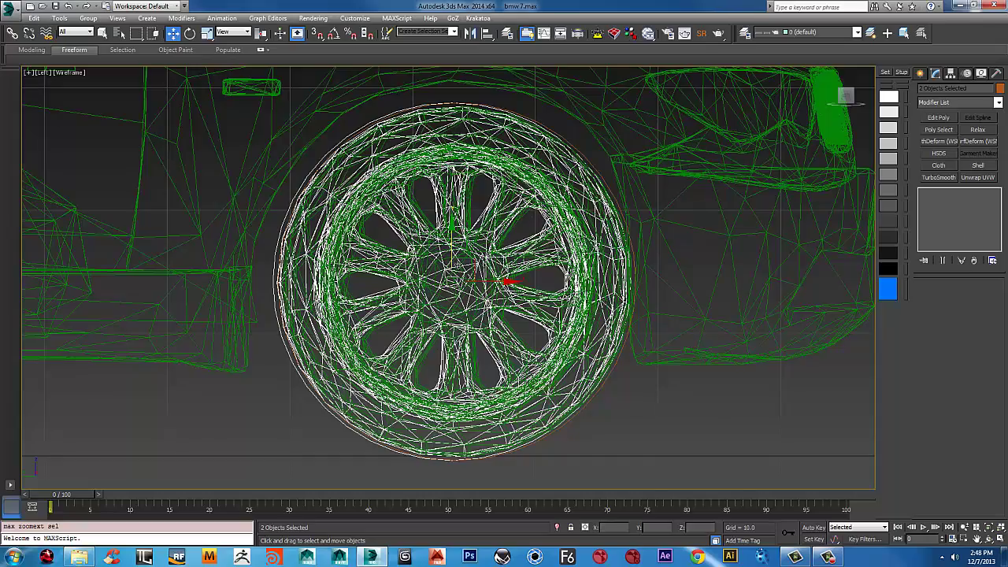
{"action": "scroll", "coordinate": [461, 264], "scroll_direction": "up", "scroll_amount": 3}
{"action": "middle_click_drag", "start_coordinate": [460, 264], "coordinate": [487, 246]}
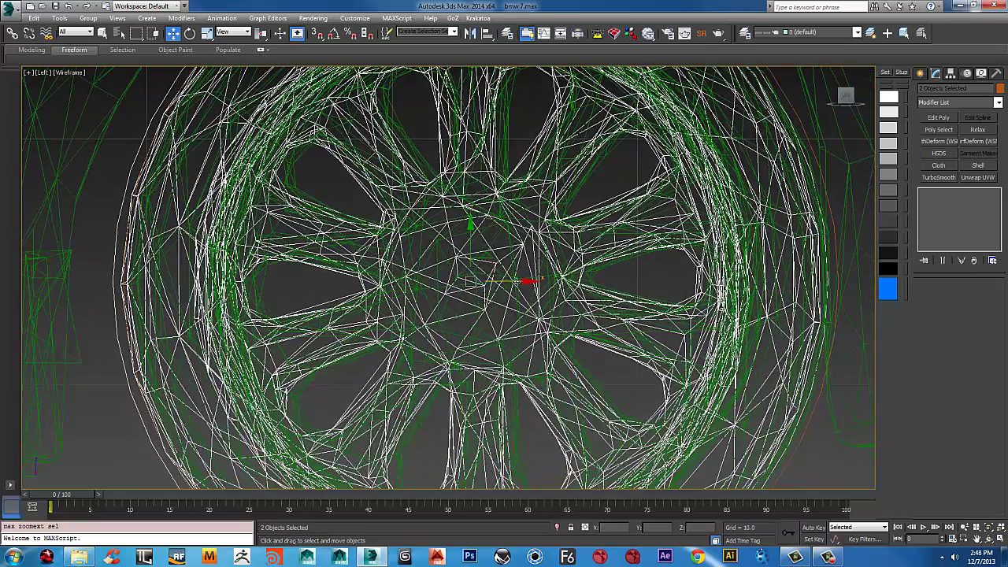
{"action": "mouse_move", "coordinate": [526, 281]}
{"action": "left_mouse_down"}
{"action": "mouse_move", "coordinate": [540, 281]}
{"action": "mouse_move", "coordinate": [525, 281]}
{"action": "left_mouse_up"}
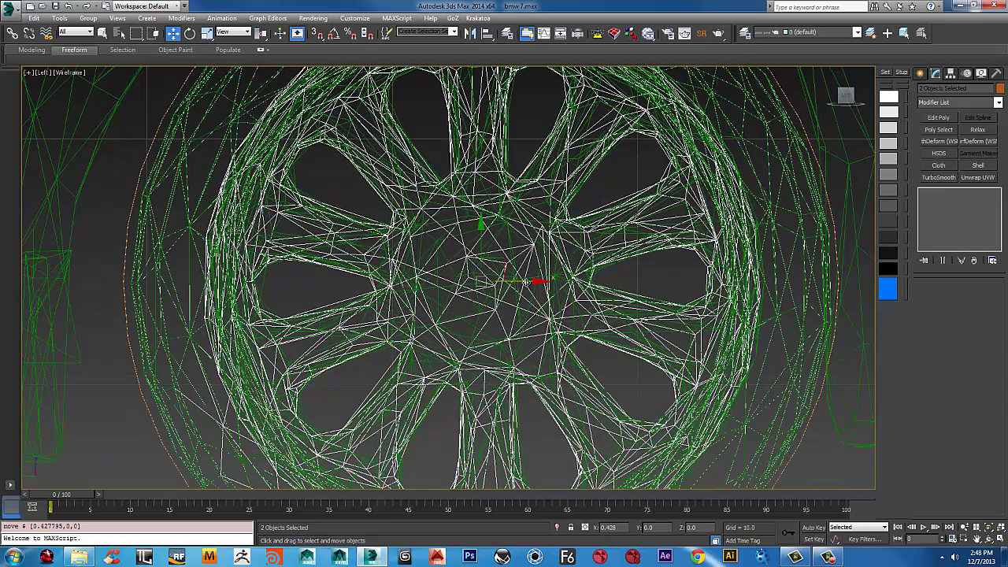
- Examine the rear wheels and their cylinders for the same side-to-side offset in the Left view
{"action": "scroll", "coordinate": [527, 281], "scroll_direction": "down", "scroll_amount": 6}
{"action": "middle_click_drag", "start_coordinate": [469, 271], "coordinate": [545, 264]}
{"action": "middle_click_drag", "start_coordinate": [413, 276], "coordinate": [570, 252]}
{"action": "scroll", "coordinate": [453, 268], "scroll_direction": "up", "scroll_amount": 5}
{"action": "scroll", "coordinate": [449, 272], "scroll_direction": "up", "scroll_amount": 2}
{"action": "scroll", "coordinate": [450, 272], "scroll_direction": "down", "scroll_amount": 5}
{"action": "scroll", "coordinate": [658, 253], "scroll_direction": "down", "scroll_amount": 4}
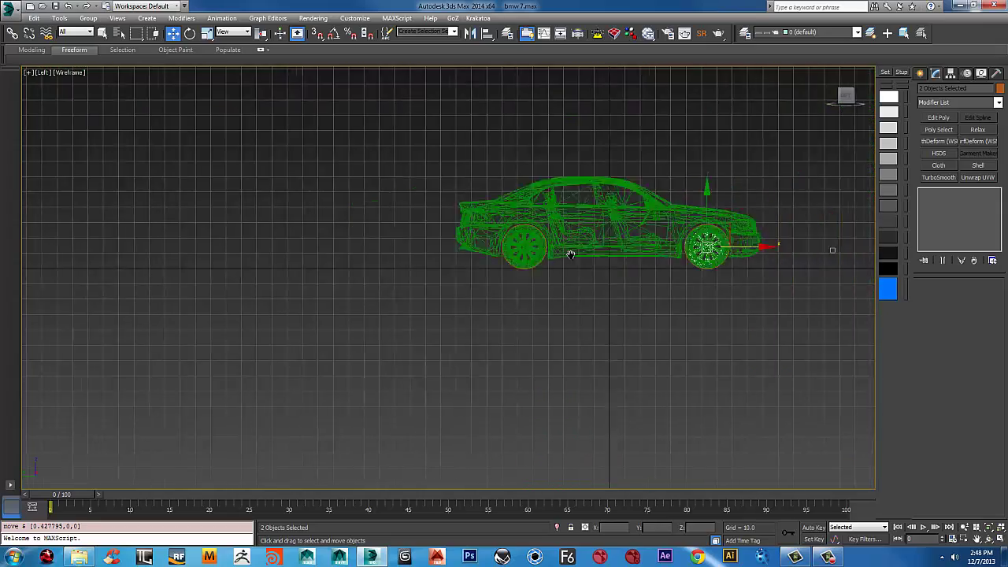
{"action": "scroll", "coordinate": [637, 256], "scroll_direction": "up", "scroll_amount": 1}
{"action": "middle_click_drag", "start_coordinate": [637, 257], "coordinate": [514, 300]}
{"action": "scroll", "coordinate": [514, 300], "scroll_direction": "up", "scroll_amount": 2}
- Freeze the transforms of the car body, all four wheels and their four cylinders
{"action": "left_click", "coordinate": [646, 388]}
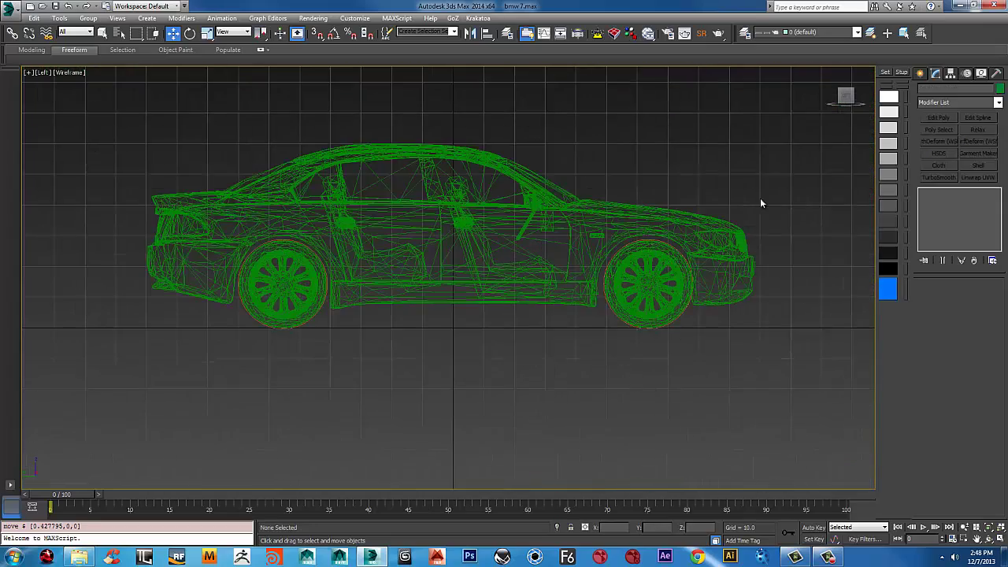
{"action": "left_click_drag", "start_coordinate": [101, 358], "coordinate": [101, 356]}
{"action": "right_click", "coordinate": [439, 234], "text": "alt"}
{"action": "left_click", "coordinate": [413, 194]}
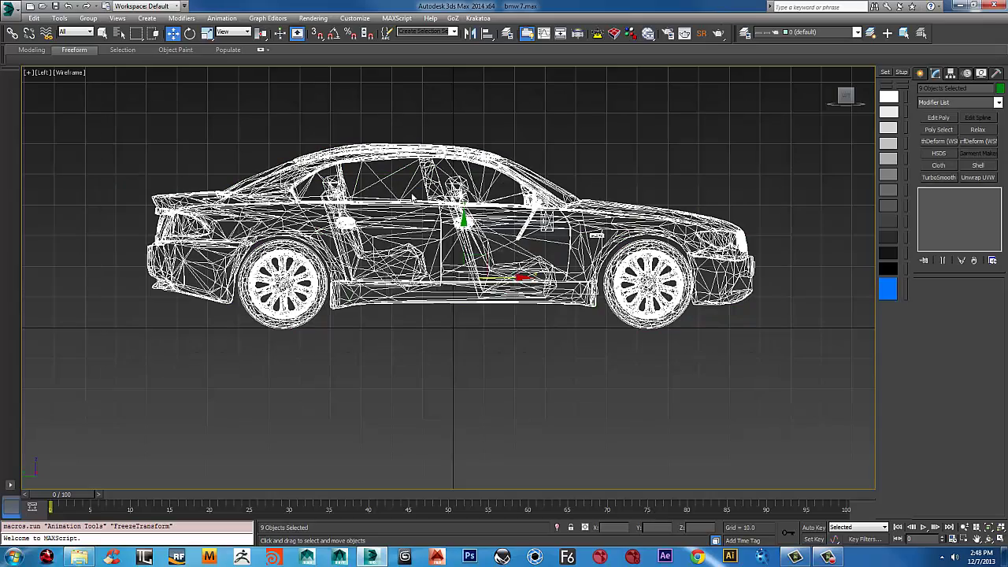
{"action": "left_click", "coordinate": [551, 337]}
{"action": "middle_click_drag", "start_coordinate": [662, 178], "coordinate": [640, 164]}
{"action": "left_click", "coordinate": [640, 165]}
- Move the box in the Bottom view to the front-wheel area, at about X 22.1 and Y -73.8
{"action": "middle_click_drag", "start_coordinate": [585, 277], "coordinate": [389, 254]}
{"action": "scroll", "coordinate": [389, 254], "scroll_direction": "up", "scroll_amount": 3}
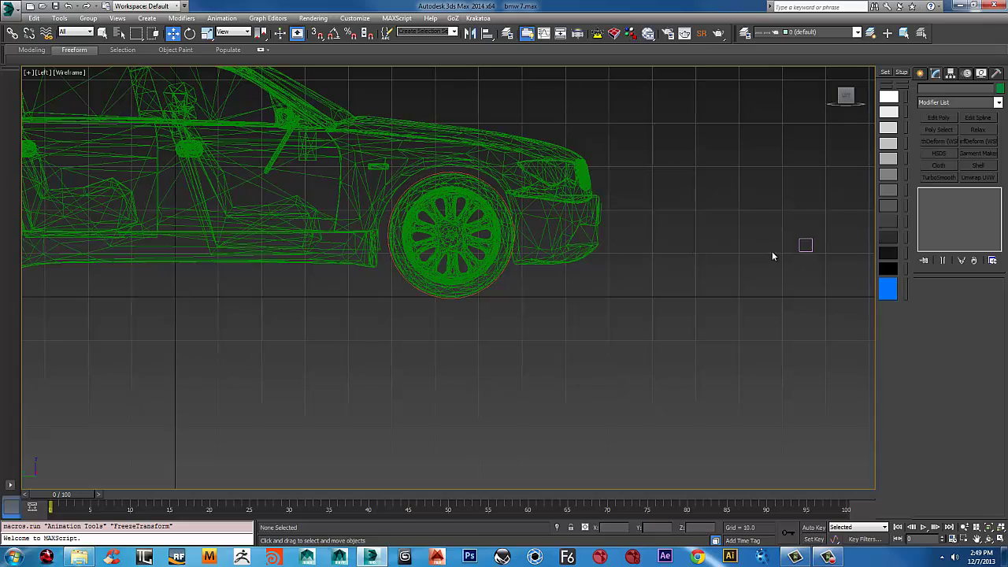
{"action": "left_click", "coordinate": [803, 244]}
{"action": "key", "text": "b"}
{"action": "scroll", "coordinate": [571, 248], "scroll_direction": "down", "scroll_amount": 6}
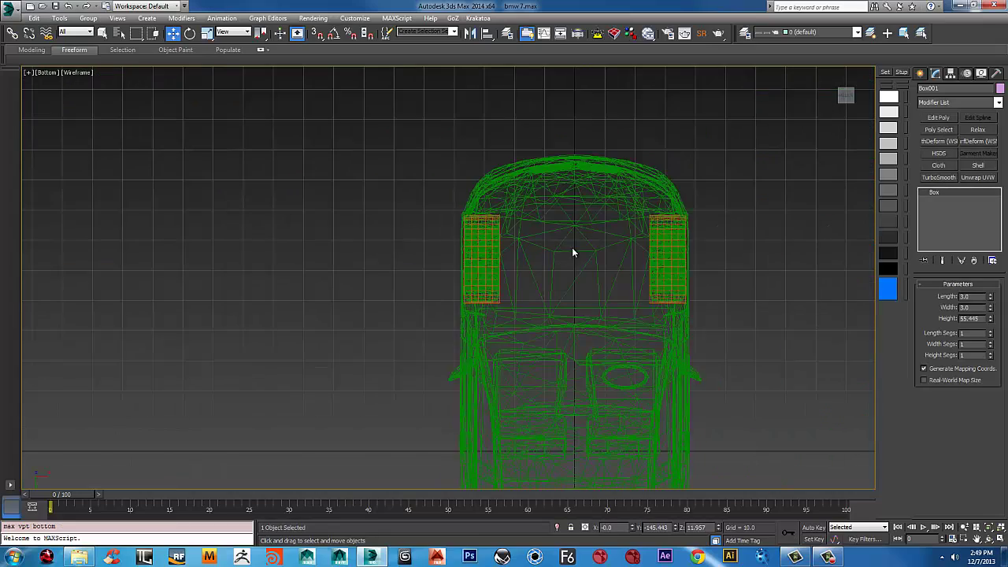
{"action": "scroll", "coordinate": [572, 247], "scroll_direction": "up", "scroll_amount": 4}
{"action": "middle_click_drag", "start_coordinate": [572, 247], "coordinate": [470, 317]}
{"action": "scroll", "coordinate": [470, 316], "scroll_direction": "up", "scroll_amount": 3}
{"action": "middle_click_drag", "start_coordinate": [538, 180], "coordinate": [594, 277]}
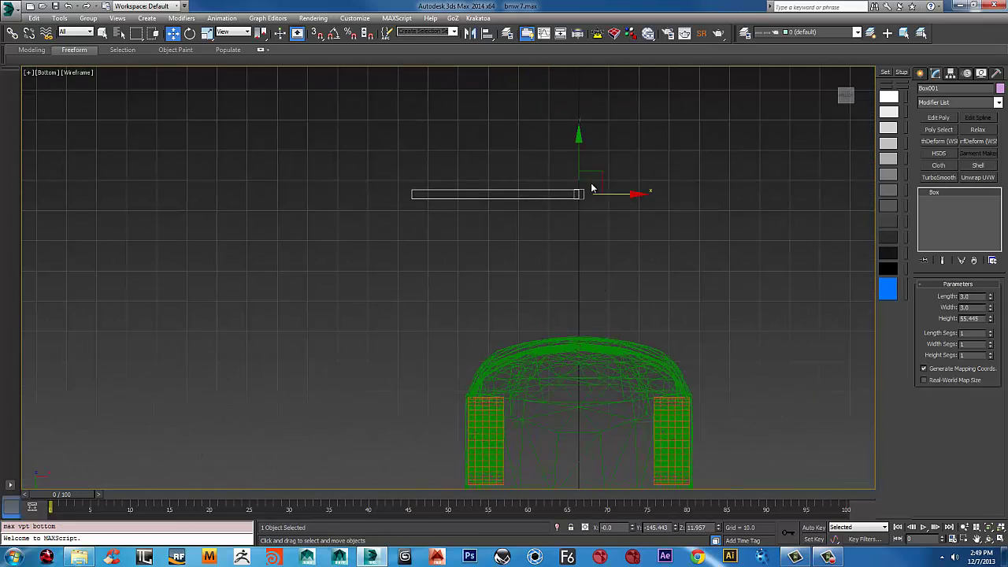
{"action": "left_click_drag", "start_coordinate": [593, 182], "coordinate": [666, 389]}
{"action": "scroll", "coordinate": [666, 390], "scroll_direction": "up", "scroll_amount": 3}
{"action": "middle_click_drag", "start_coordinate": [666, 390], "coordinate": [653, 211]}
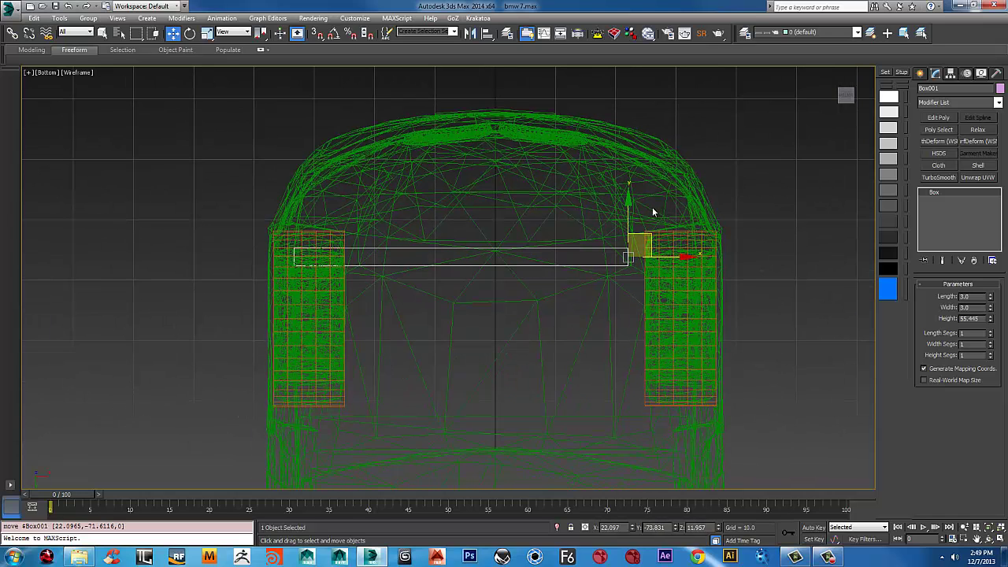
{"action": "key", "text": "shift+a"}
{"action": "scroll", "coordinate": [518, 235], "scroll_direction": "down", "scroll_amount": 2}
{"action": "key", "text": "w"}
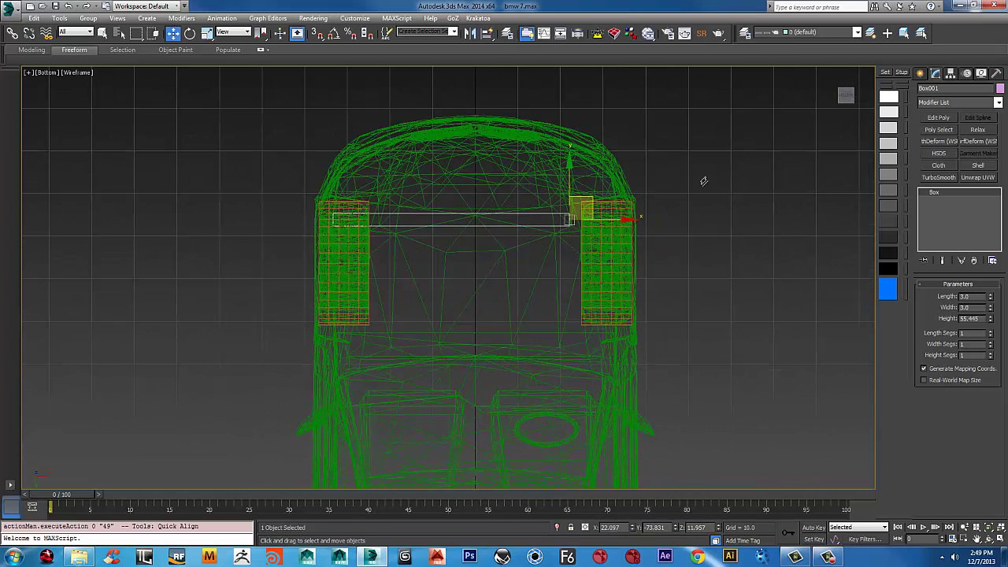
- Center the pivot of the front axle box on the object
{"action": "left_click", "coordinate": [950, 74]}
{"action": "left_click", "coordinate": [963, 140]}
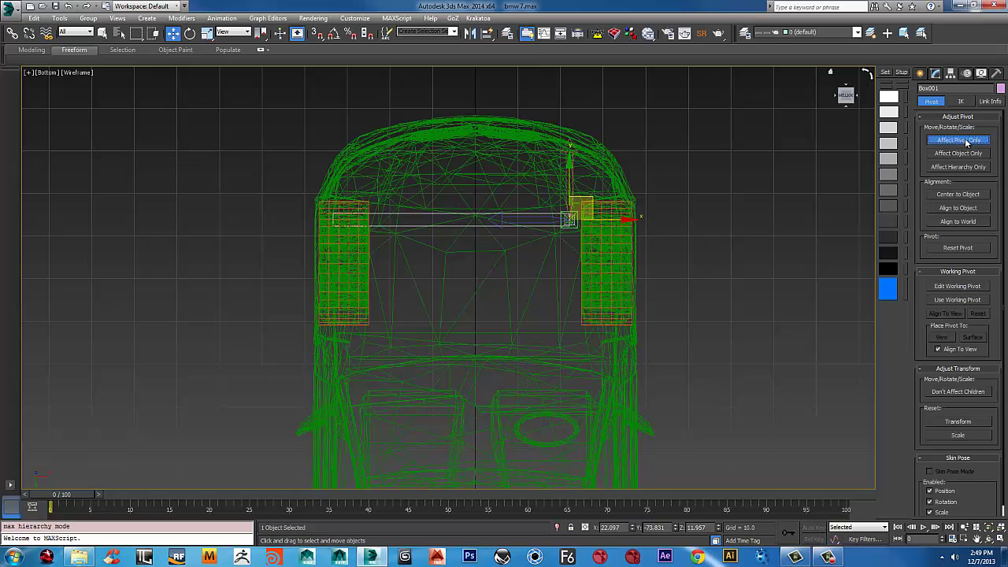
{"action": "left_click", "coordinate": [959, 194]}
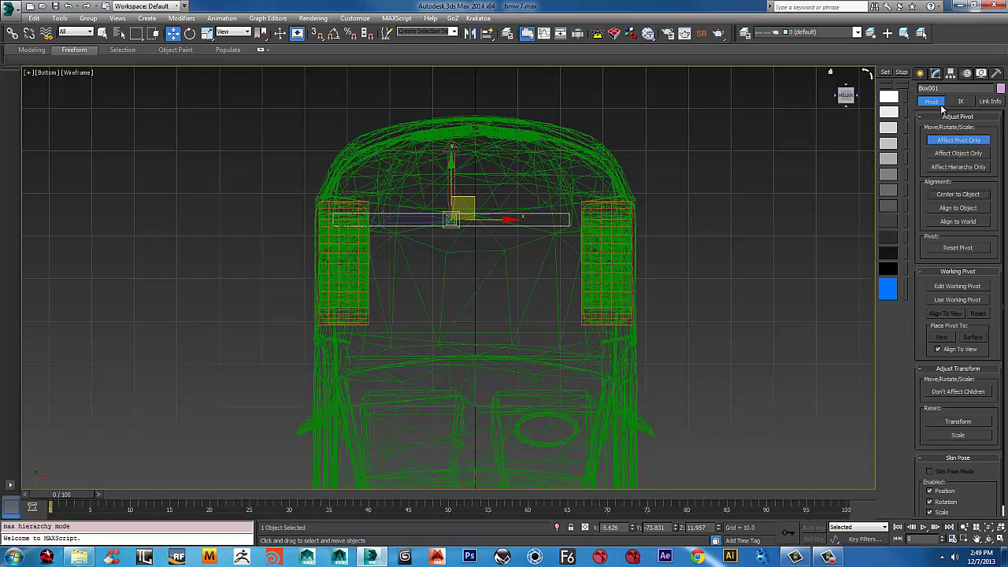
{"action": "left_click", "coordinate": [920, 73]}
- Apply a Position Constraint to the front axle box, targeting both front-wheel cylinders, Cylinder001 and Cylinder002
{"action": "scroll", "coordinate": [488, 213], "scroll_direction": "up", "scroll_amount": 3}
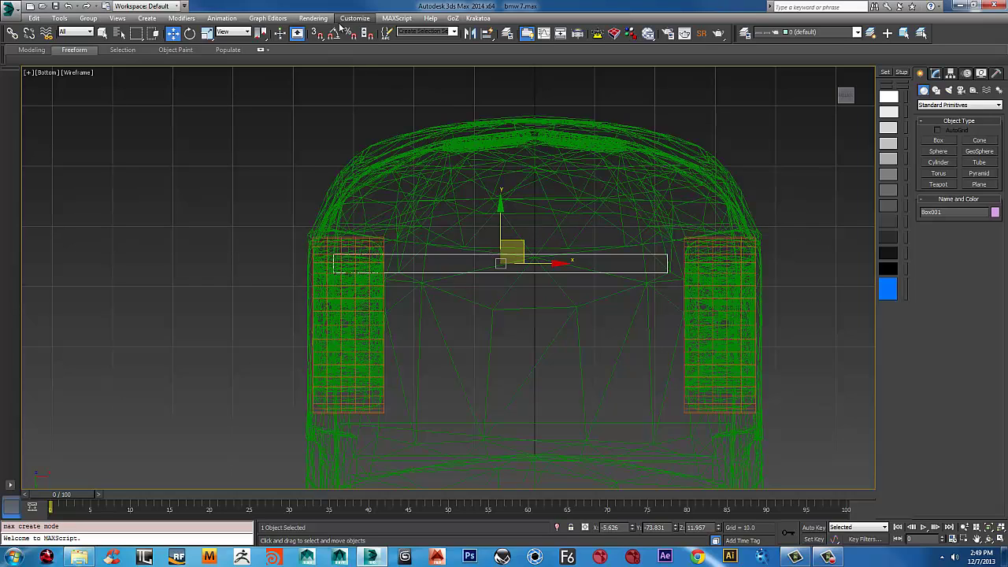
{"action": "left_click", "coordinate": [223, 18]}
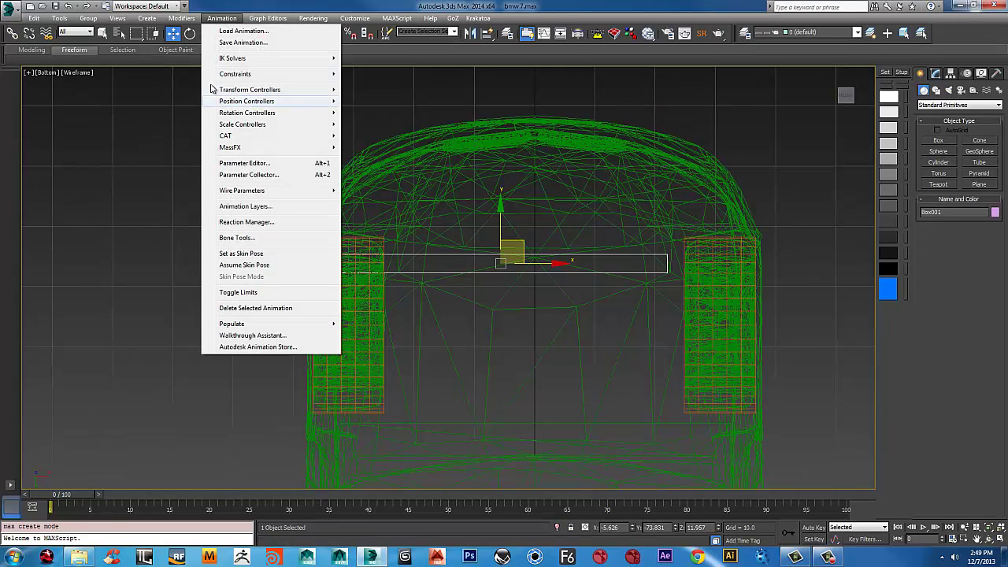
{"action": "mouse_move", "coordinate": [236, 74]}
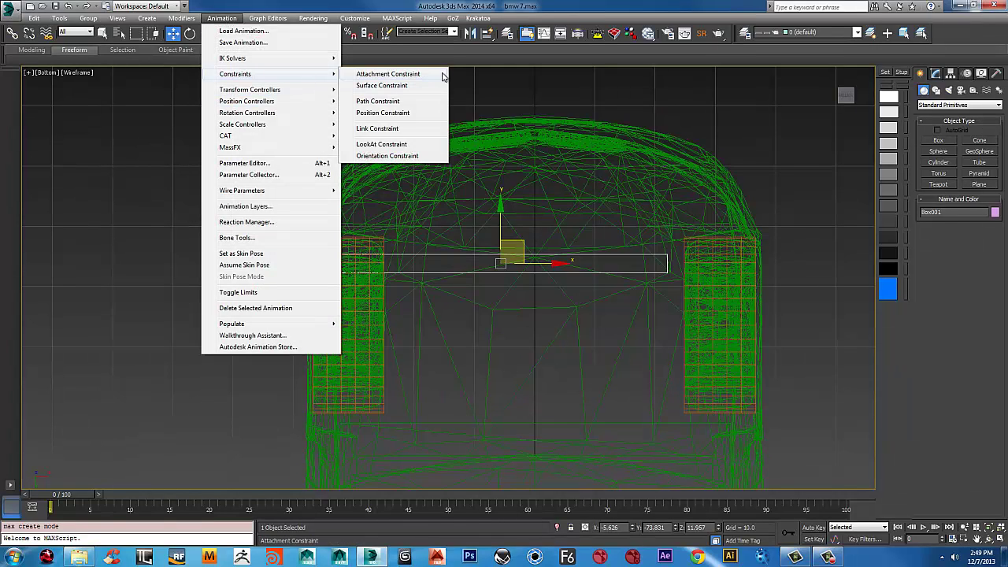
{"action": "left_click", "coordinate": [381, 113]}
{"action": "left_click", "coordinate": [383, 245]}
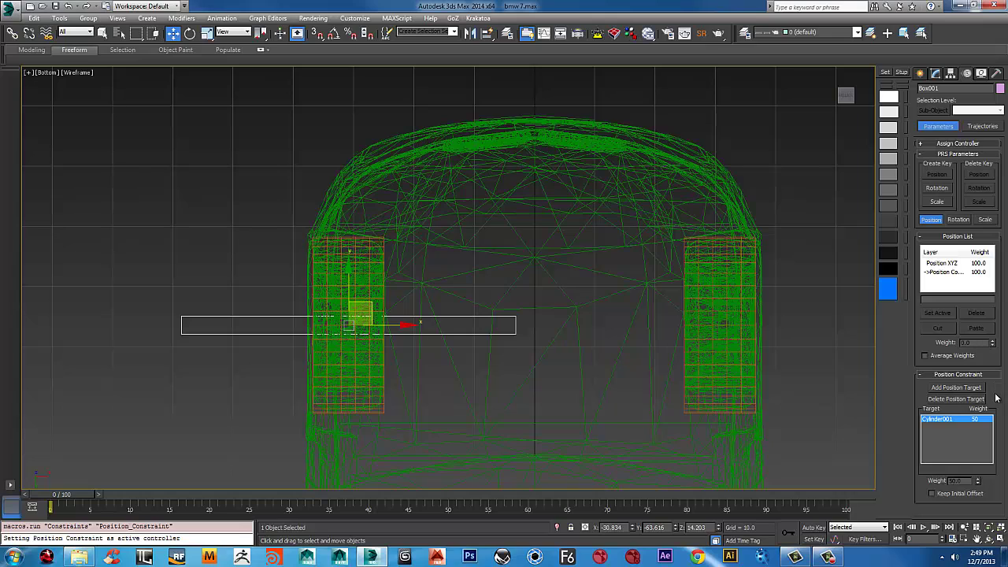
{"action": "left_click", "coordinate": [955, 388]}
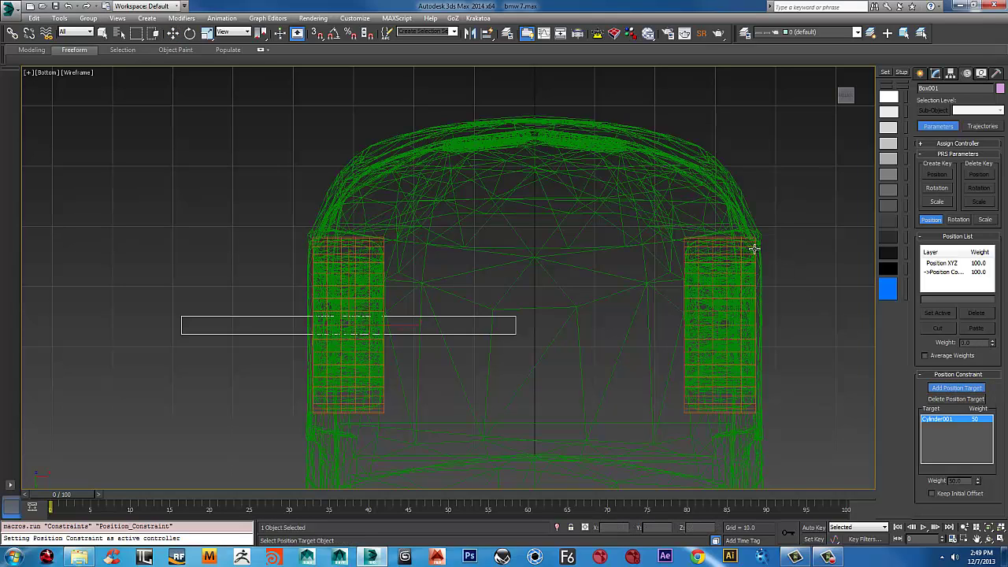
{"action": "left_click", "coordinate": [755, 249]}
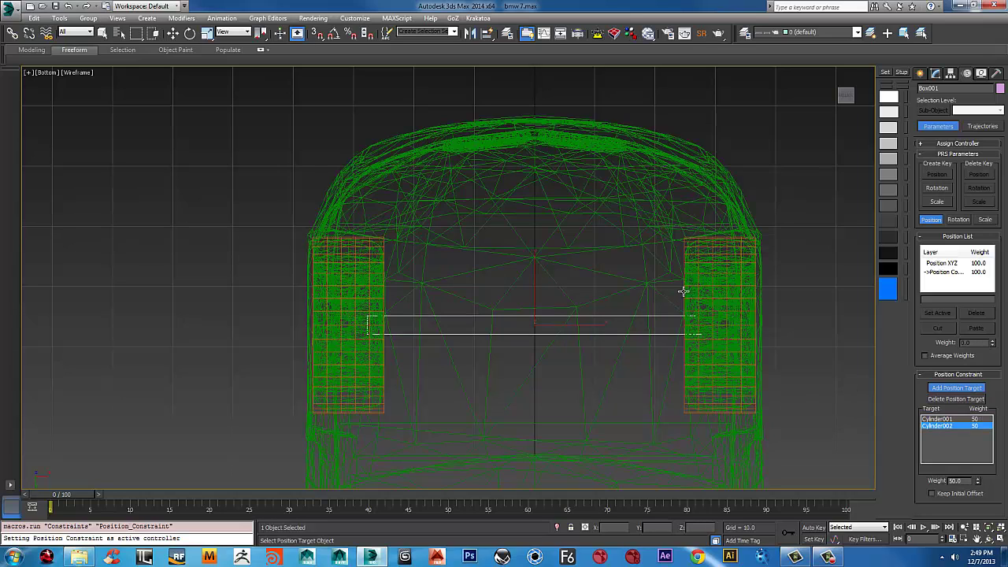
{"action": "middle_click_drag", "start_coordinate": [703, 377], "coordinate": [595, 267]}
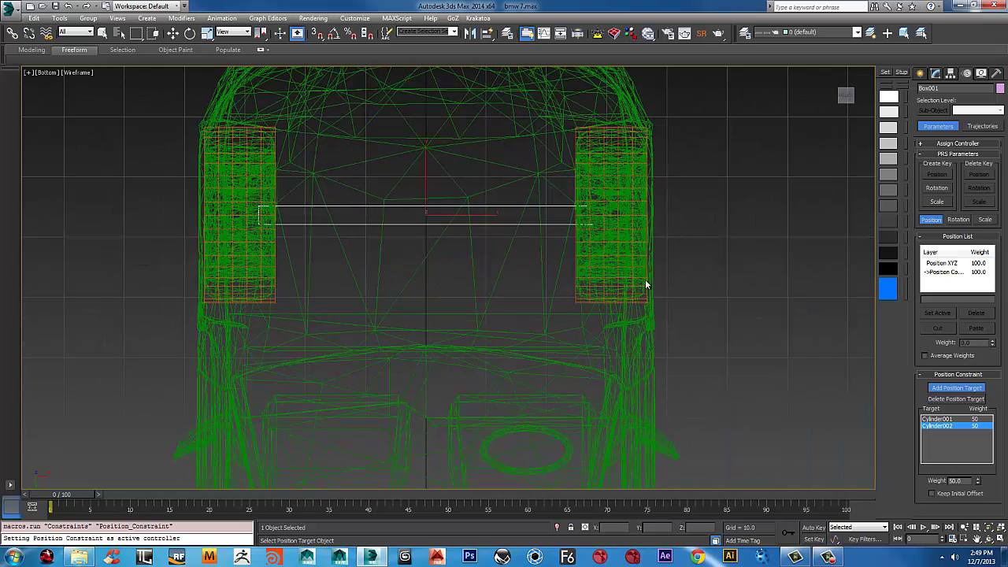
{"action": "right_click", "coordinate": [796, 391]}
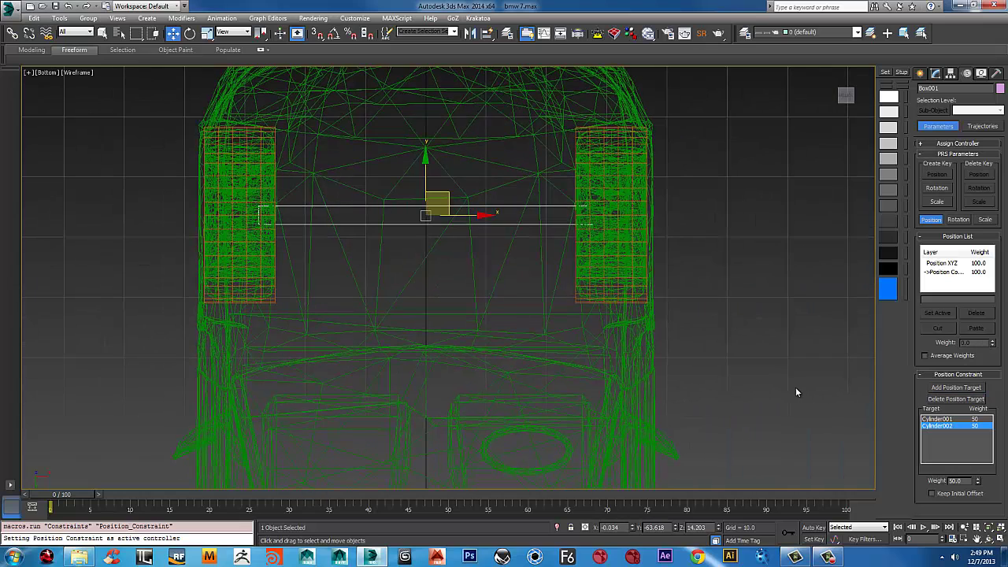
{"action": "left_click", "coordinate": [973, 400]}
{"action": "left_click", "coordinate": [974, 400]}
{"action": "key", "text": "ctrl+z"}
{"action": "key", "text": "ctrl+z"}
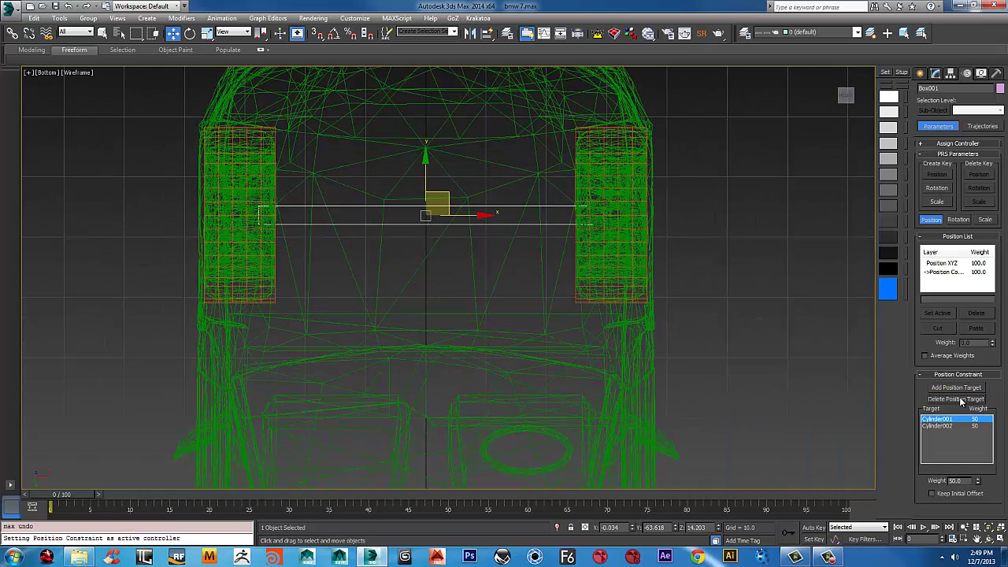
- Freeze the transforms of the front axle box
{"action": "right_click", "coordinate": [524, 220], "text": "alt"}
{"action": "left_click", "coordinate": [484, 182]}
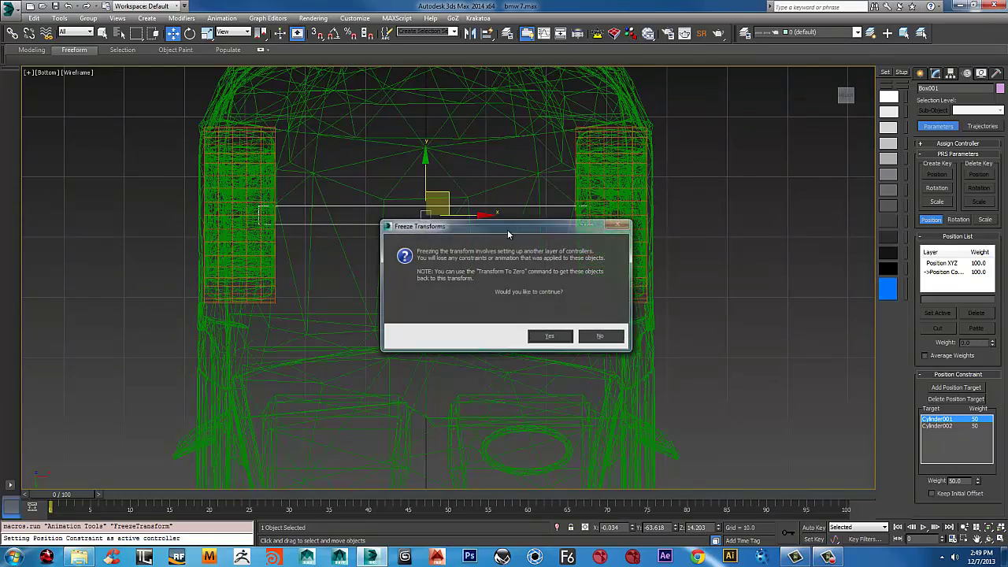
{"action": "left_click", "coordinate": [551, 337]}
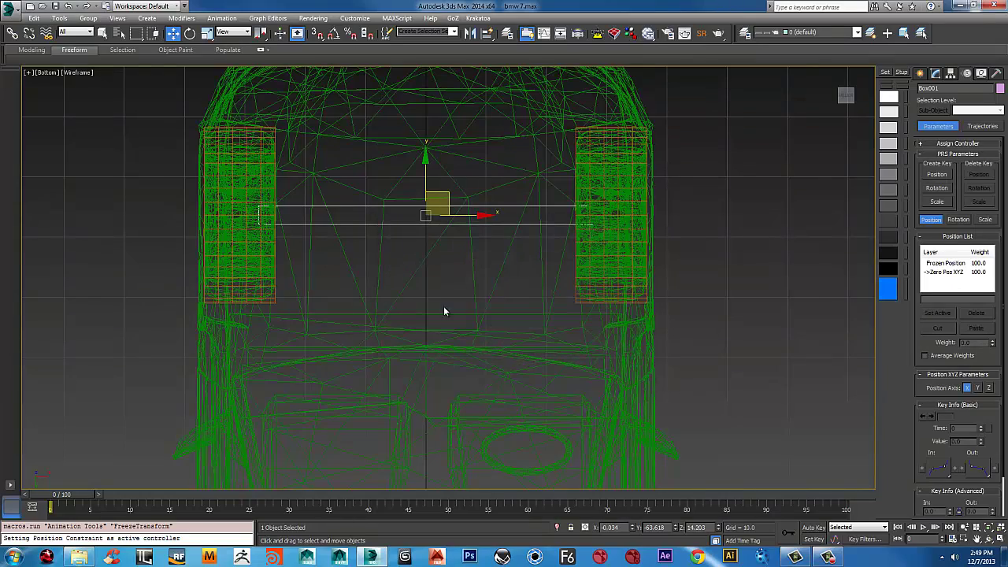
- Convert the front axle box to an Editable Poly
{"action": "scroll", "coordinate": [443, 311], "scroll_direction": "down", "scroll_amount": 3}
{"action": "scroll", "coordinate": [472, 286], "scroll_direction": "up", "scroll_amount": 6}
{"action": "right_click", "coordinate": [428, 254]}
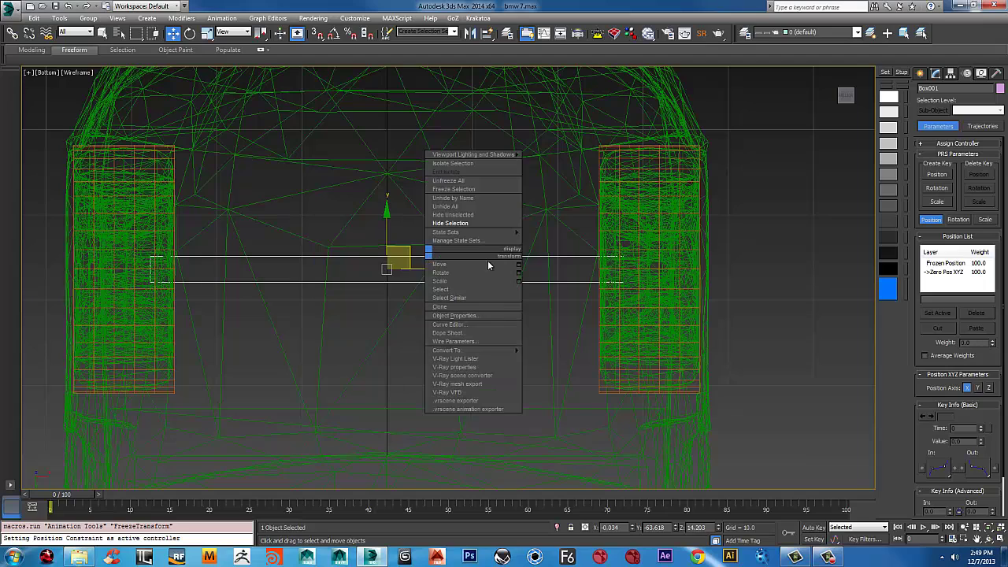
{"action": "left_click", "coordinate": [572, 358]}
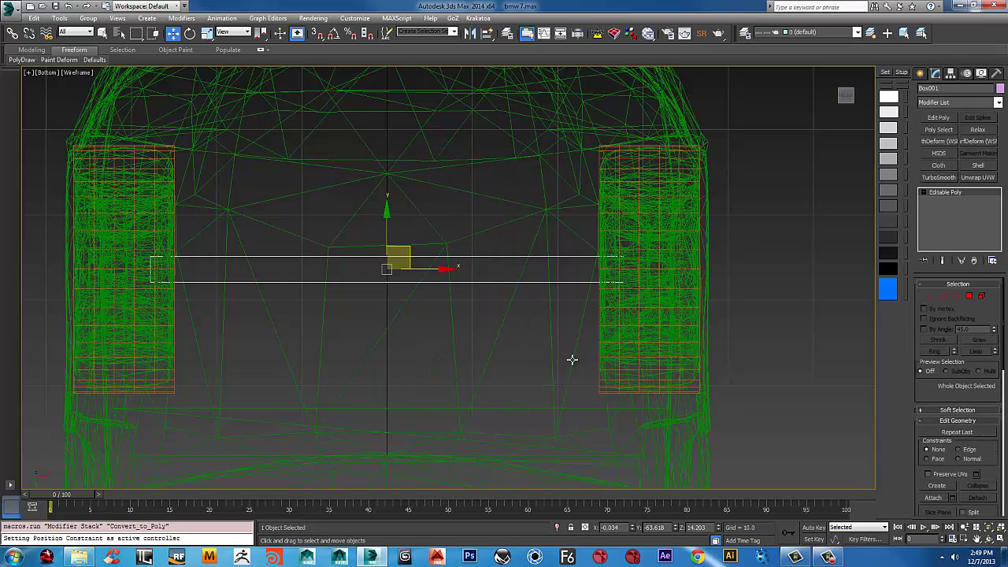
- Scale the vertices at both ends of the front axle box to 88% along X so it fits between the front wheels
{"action": "key", "text": "1"}
{"action": "left_click_drag", "start_coordinate": [558, 349], "coordinate": [559, 349]}
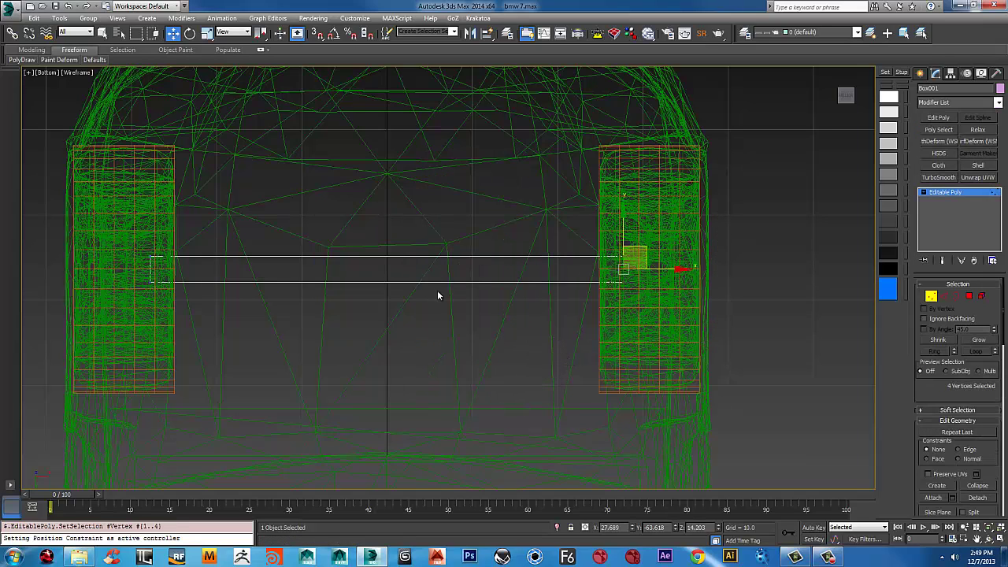
{"action": "left_click_drag", "start_coordinate": [120, 355], "coordinate": [129, 344], "text": "ctrl"}
{"action": "key", "text": "r"}
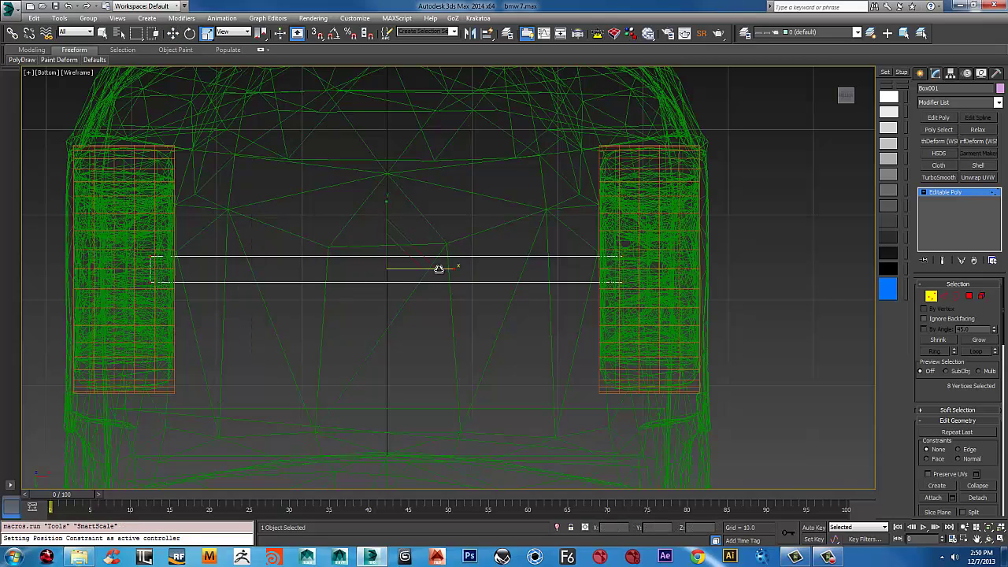
{"action": "left_click_drag", "start_coordinate": [437, 268], "coordinate": [434, 269]}
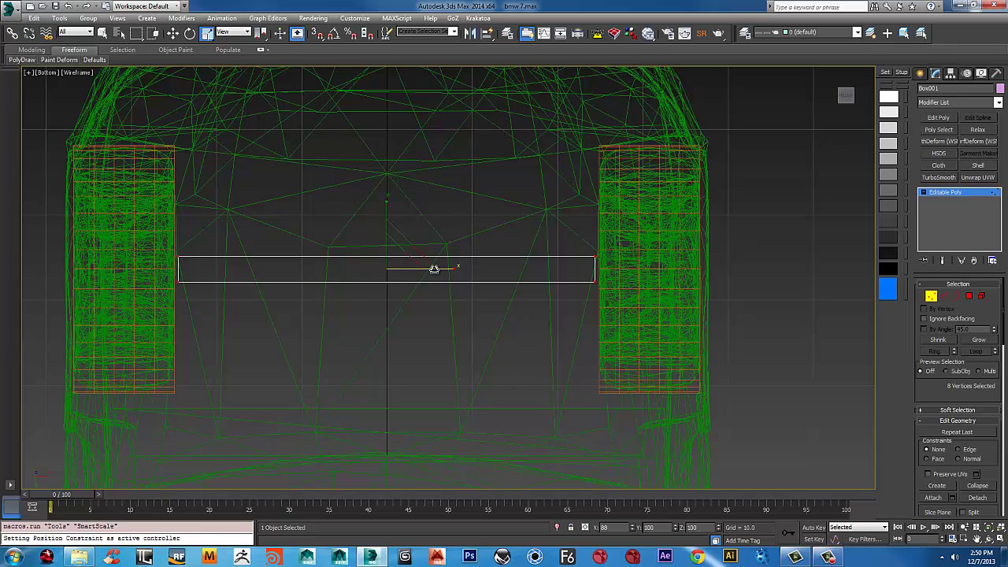
{"action": "scroll", "coordinate": [496, 274], "scroll_direction": "down", "scroll_amount": 5}
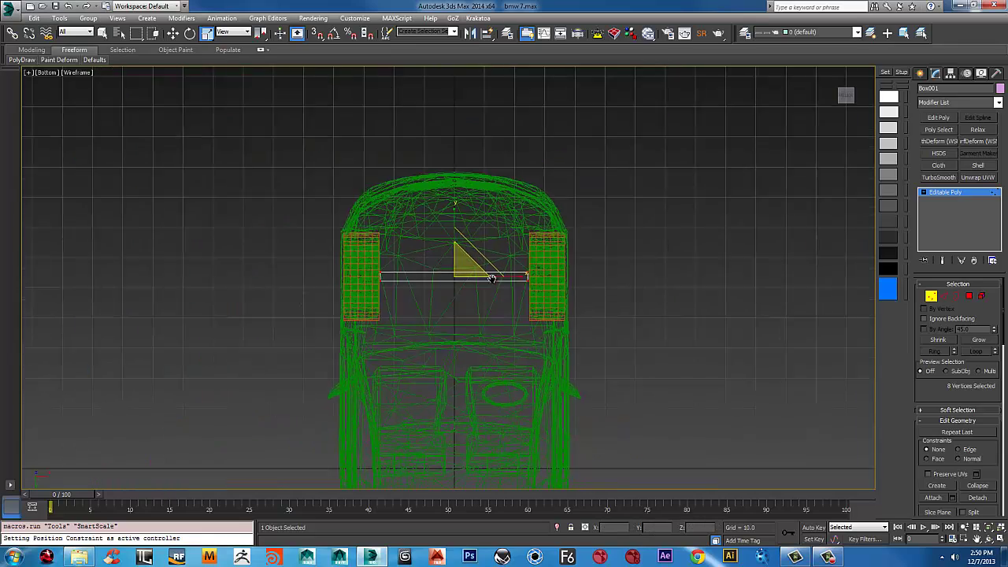
{"action": "middle_click_drag", "start_coordinate": [496, 274], "coordinate": [504, 224]}
{"action": "scroll", "coordinate": [544, 236], "scroll_direction": "up", "scroll_amount": 5}
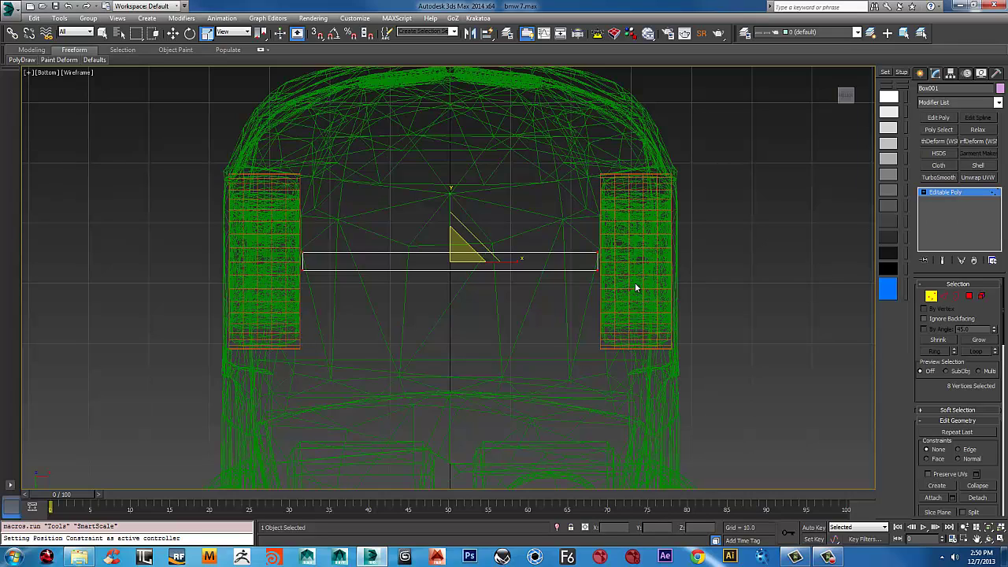
{"action": "left_click", "coordinate": [951, 192]}
- Clone the front axle box as a Copy along Y to the rear wheels, at about Y 42
{"action": "scroll", "coordinate": [569, 225], "scroll_direction": "down", "scroll_amount": 5}
{"action": "middle_click_drag", "start_coordinate": [569, 225], "coordinate": [572, 142]}
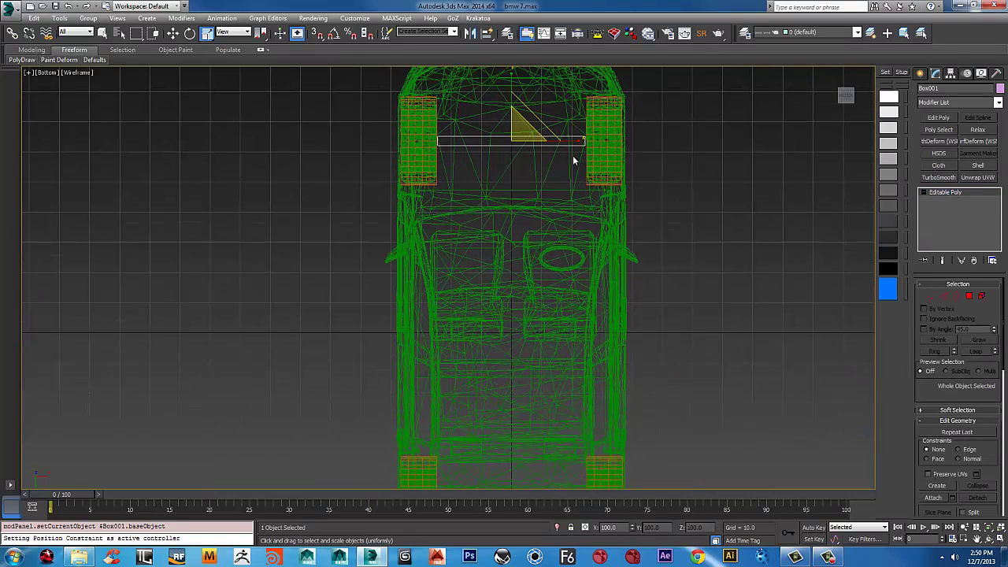
{"action": "key", "text": "w"}
{"action": "scroll", "coordinate": [544, 212], "scroll_direction": "down", "scroll_amount": 3}
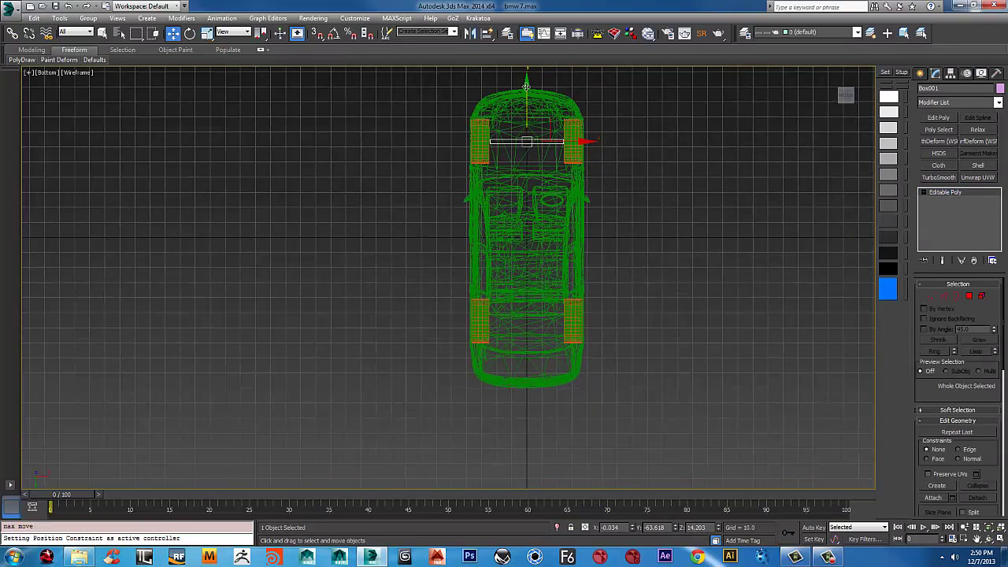
{"action": "left_click_drag", "start_coordinate": [531, 94], "coordinate": [536, 245], "text": "shift"}
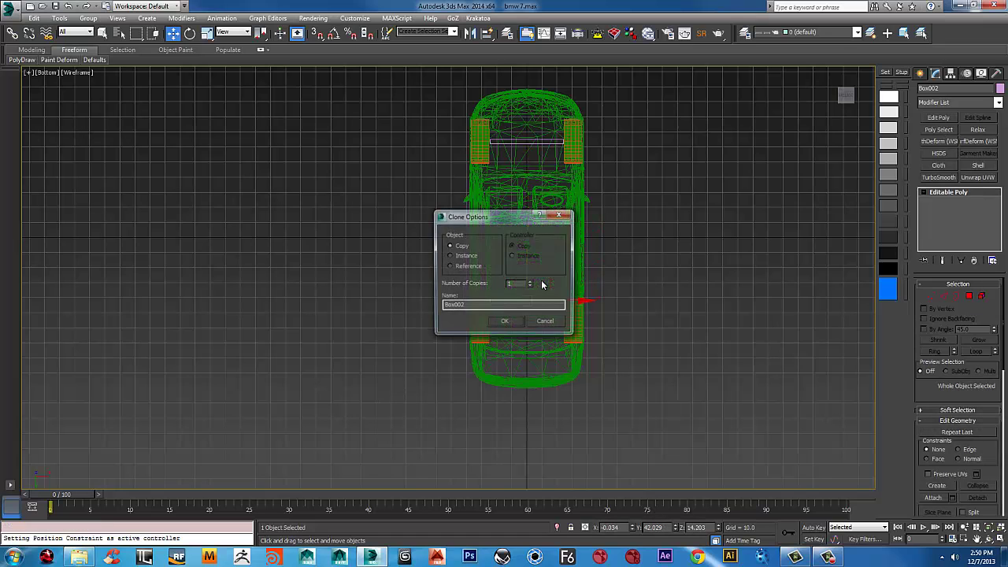
{"action": "left_click", "coordinate": [512, 322]}
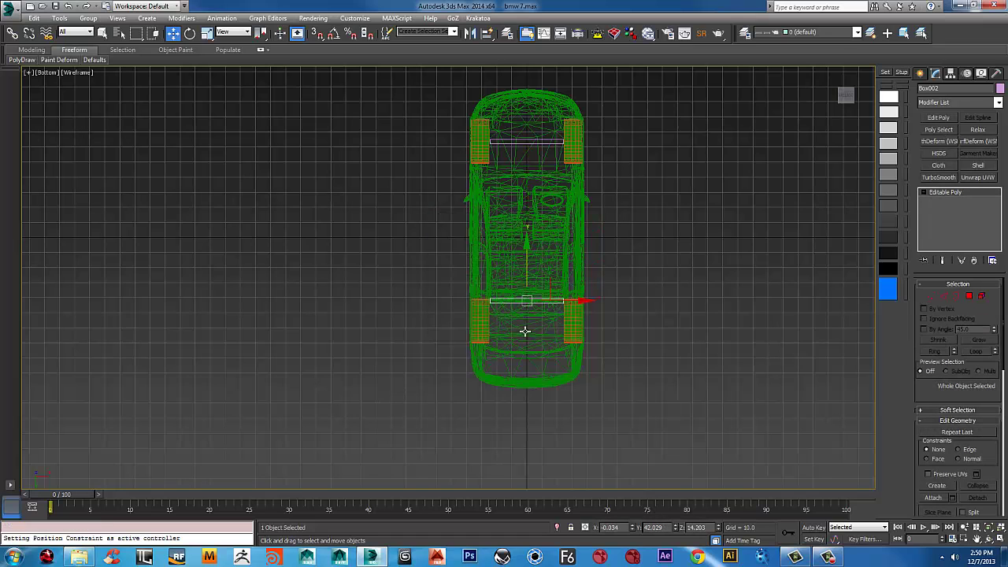
- Apply a Position Constraint to the rear axle box, targeting both rear-wheel cylinders, Cylinder004 and Cylinder003
{"action": "scroll", "coordinate": [519, 347], "scroll_direction": "up", "scroll_amount": 5}
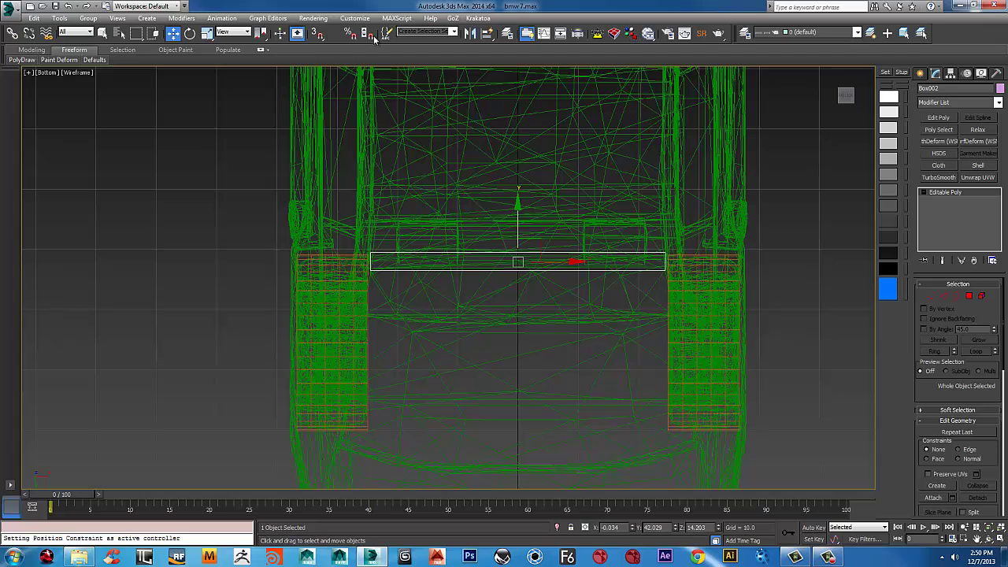
{"action": "left_click", "coordinate": [225, 19]}
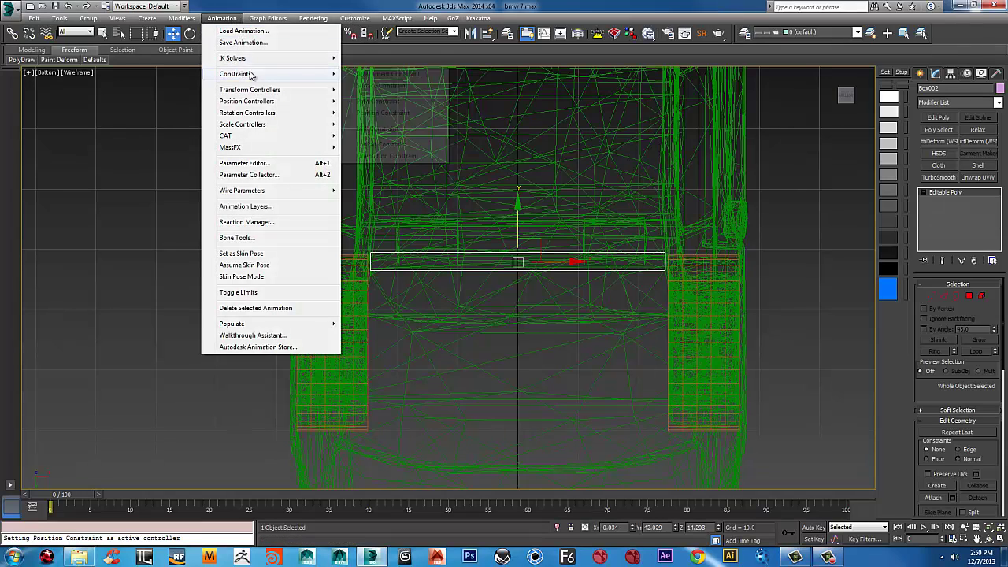
{"action": "mouse_move", "coordinate": [323, 74]}
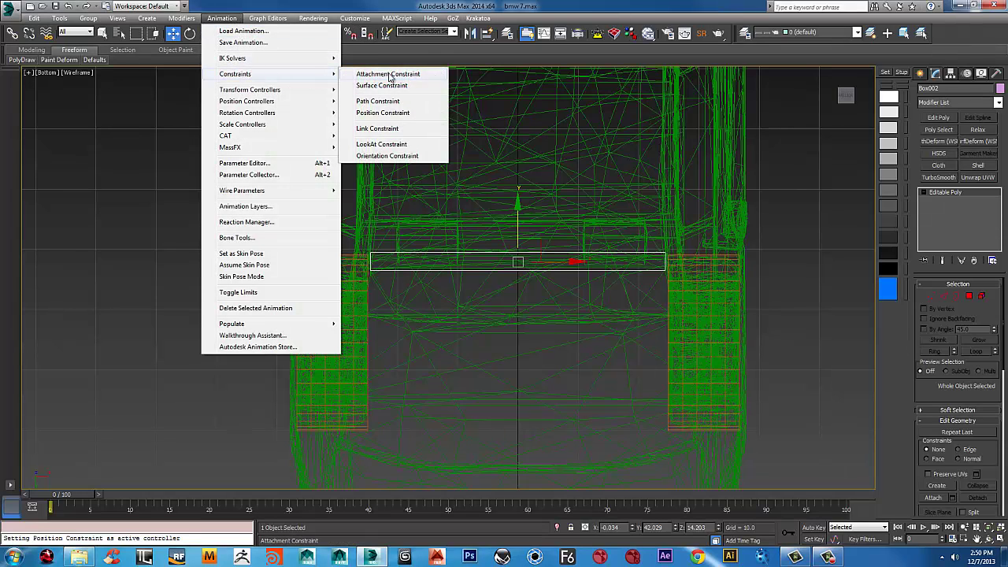
{"action": "left_click", "coordinate": [392, 114]}
{"action": "left_click", "coordinate": [298, 259]}
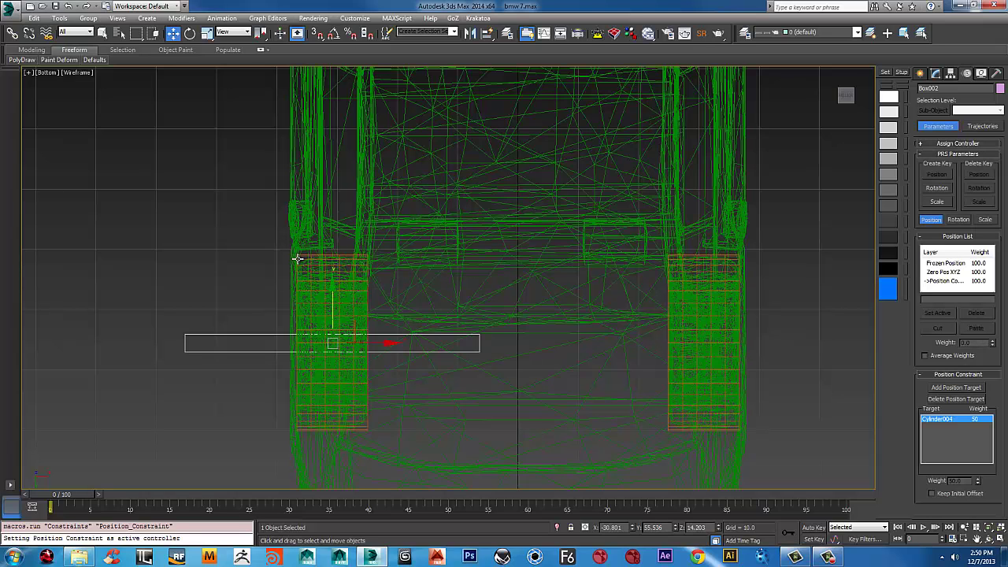
{"action": "middle_click_drag", "start_coordinate": [489, 281], "coordinate": [400, 233]}
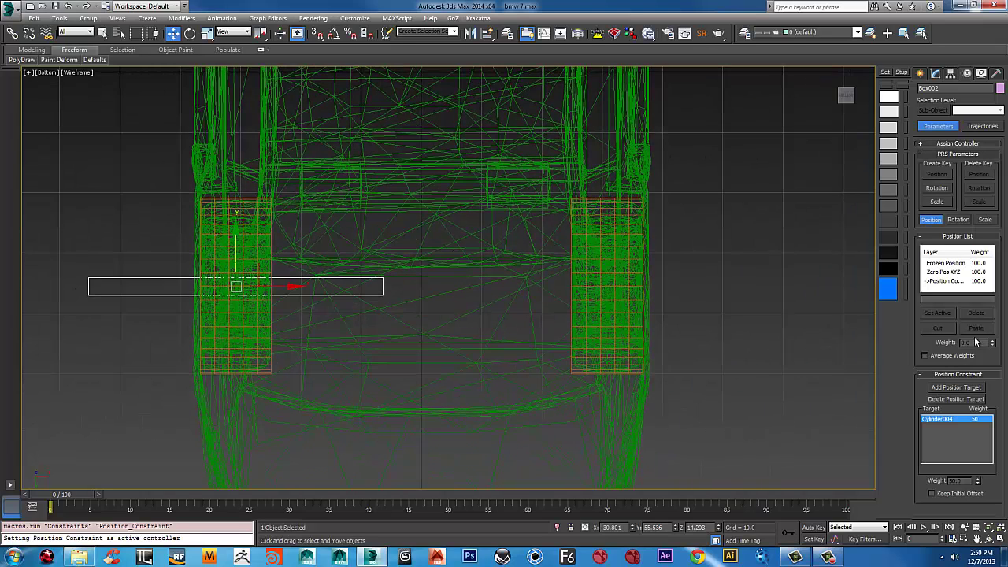
{"action": "left_click", "coordinate": [956, 389]}
{"action": "left_click", "coordinate": [637, 204]}
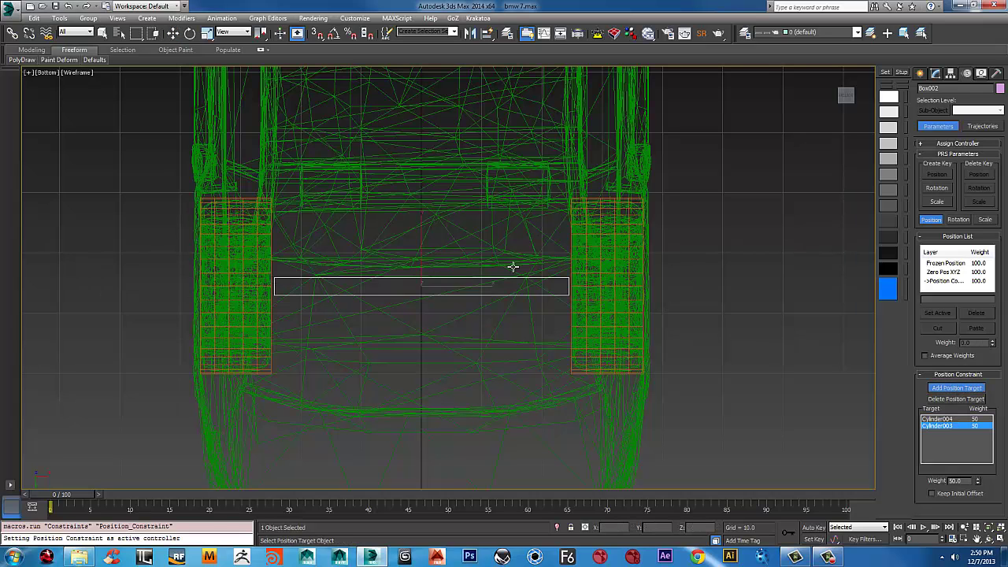
{"action": "middle_click_drag", "start_coordinate": [499, 286], "coordinate": [484, 238]}
- Freeze the transforms of the rear axle box
{"action": "right_click", "coordinate": [445, 226], "text": "alt"}
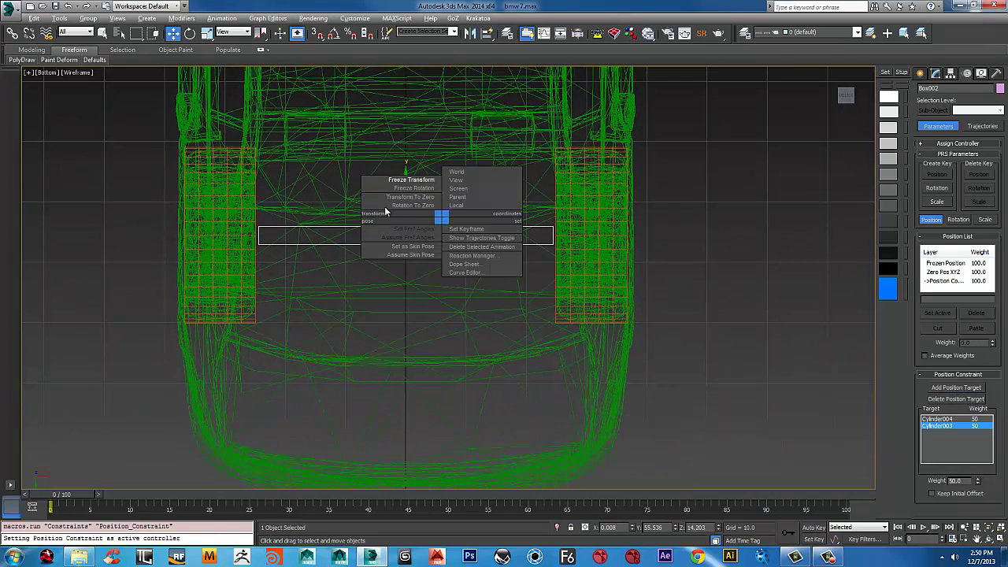
{"action": "left_click", "coordinate": [397, 180]}
{"action": "left_click", "coordinate": [551, 337]}
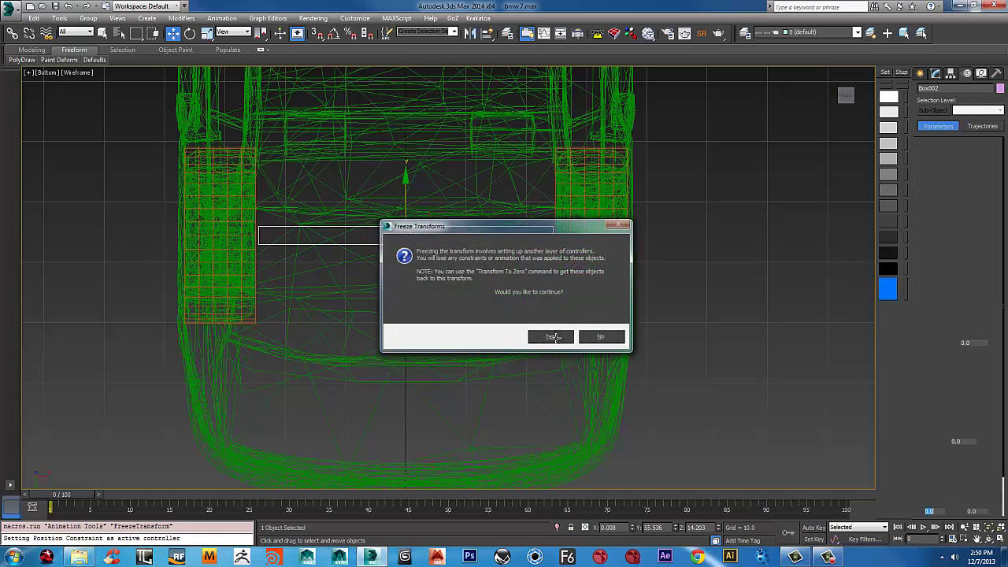
- Clone the rear axle box as a Copy rotated 90 degrees, with angle snap turned on, so it runs along the car's length
{"action": "scroll", "coordinate": [523, 275], "scroll_direction": "down", "scroll_amount": 5}
{"action": "scroll", "coordinate": [527, 306], "scroll_direction": "up", "scroll_amount": 1}
{"action": "scroll", "coordinate": [526, 306], "scroll_direction": "up", "scroll_amount": 2}
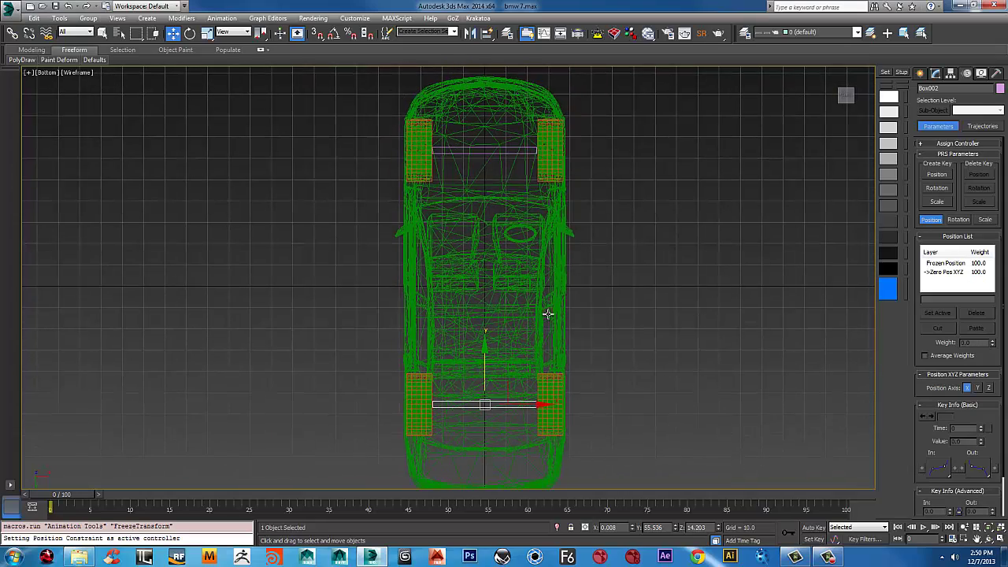
{"action": "key", "text": "e"}
{"action": "scroll", "coordinate": [536, 343], "scroll_direction": "up", "scroll_amount": 3}
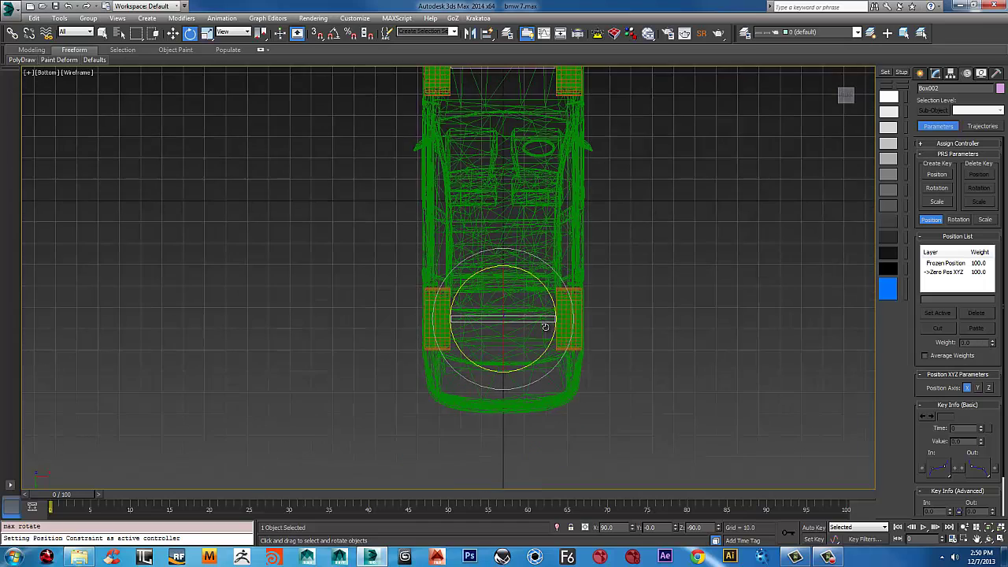
{"action": "mouse_move", "coordinate": [545, 334]}
{"action": "left_mouse_down", "text": "shift"}
{"action": "mouse_move", "coordinate": [497, 300]}
{"action": "mouse_move", "coordinate": [544, 325]}
{"action": "left_mouse_up", "text": "shift"}
{"action": "left_click", "coordinate": [546, 322]}
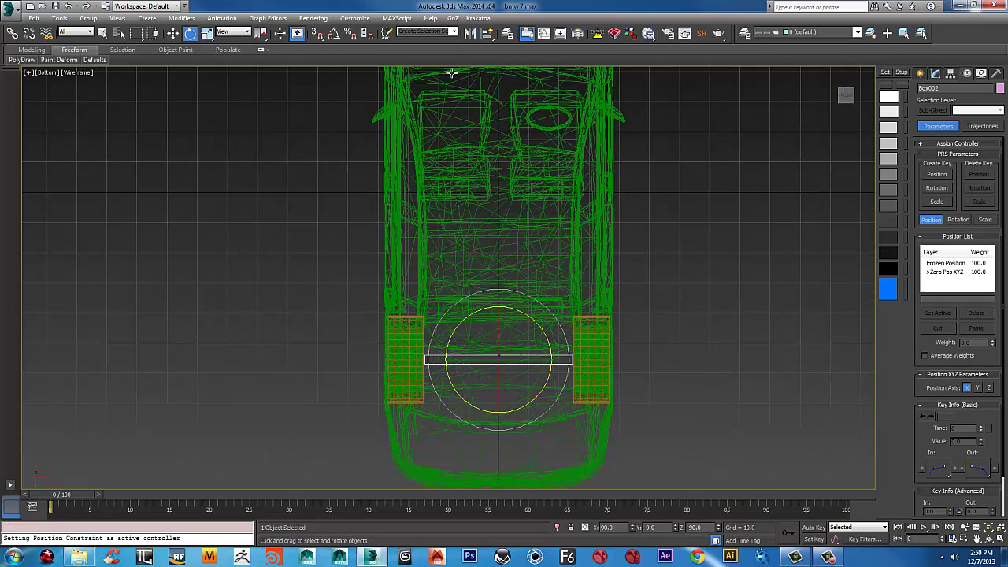
{"action": "left_click", "coordinate": [333, 34]}
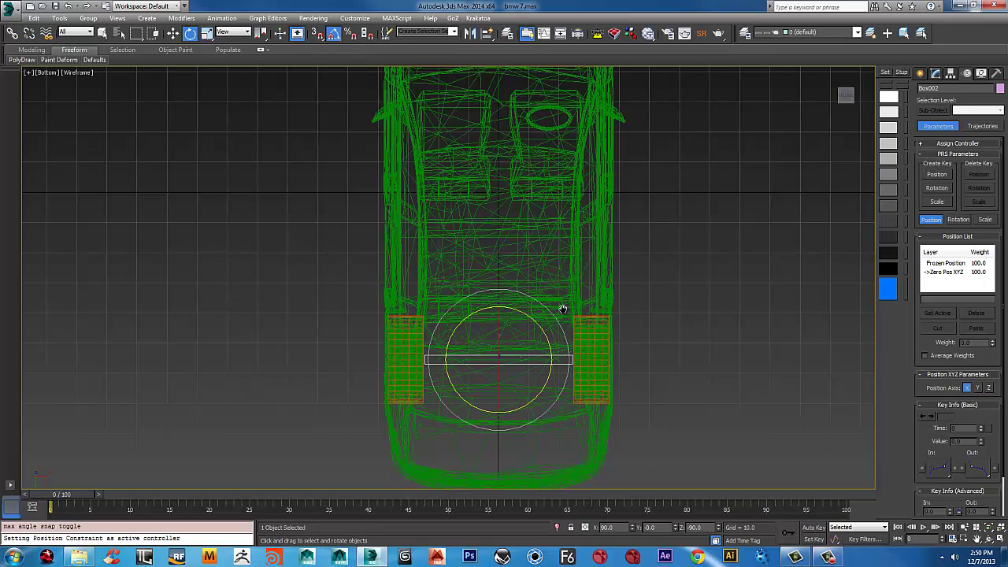
{"action": "middle_click_drag", "start_coordinate": [563, 308], "coordinate": [579, 261]}
{"action": "left_click_drag", "start_coordinate": [542, 242], "coordinate": [529, 344]}
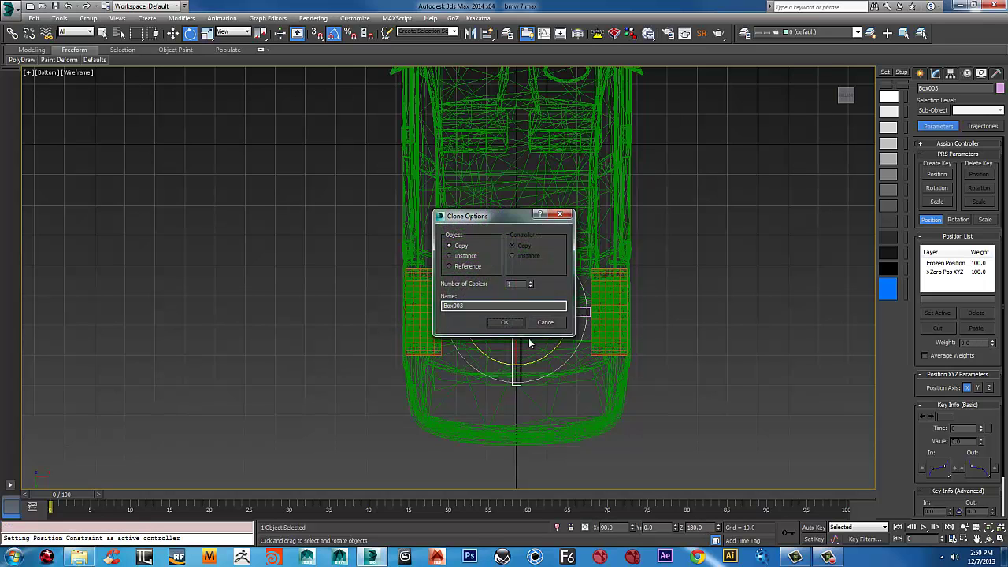
{"action": "left_click", "coordinate": [506, 324]}
- Apply a Position Constraint to the rotated lengthwise box, targeting the front axle box
{"action": "scroll", "coordinate": [546, 292], "scroll_direction": "down", "scroll_amount": 1}
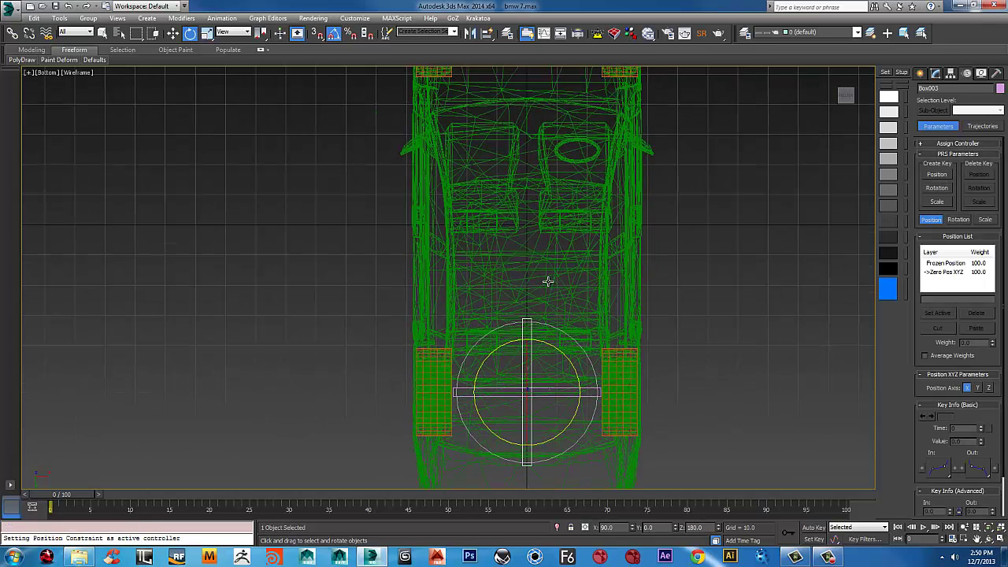
{"action": "scroll", "coordinate": [545, 323], "scroll_direction": "down", "scroll_amount": 1}
{"action": "middle_click_drag", "start_coordinate": [545, 330], "coordinate": [546, 337]}
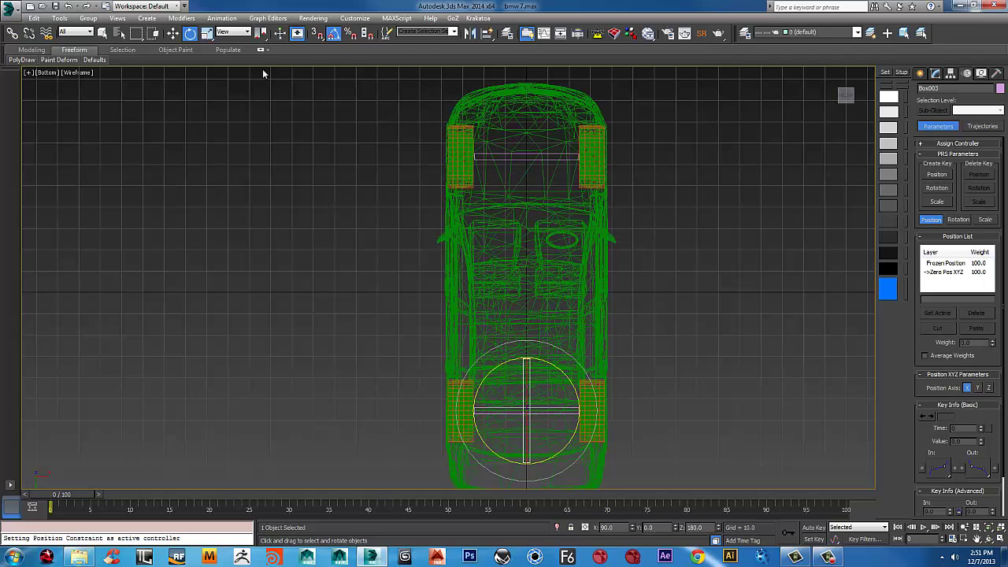
{"action": "left_click", "coordinate": [222, 18]}
{"action": "mouse_move", "coordinate": [236, 73]}
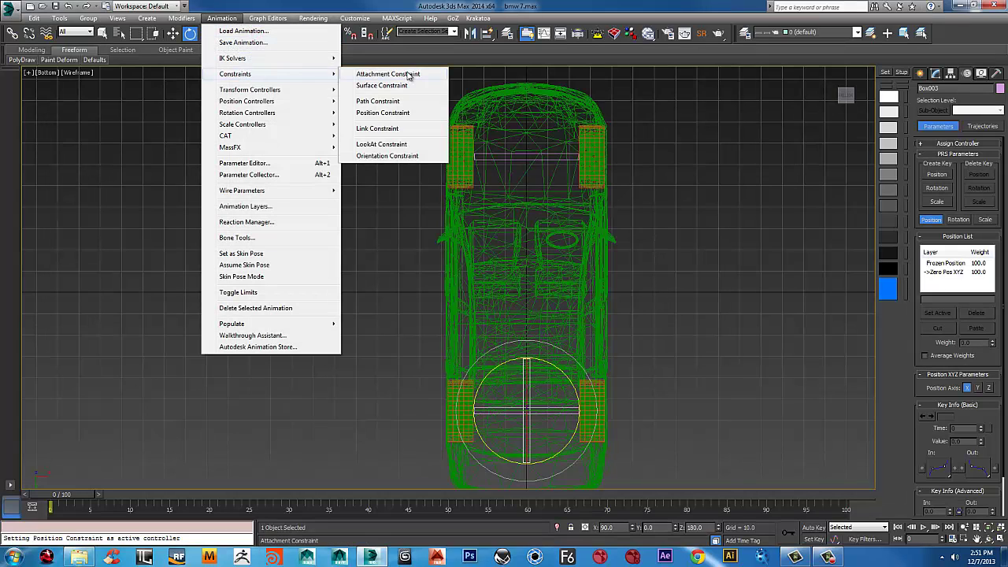
{"action": "left_click", "coordinate": [394, 112]}
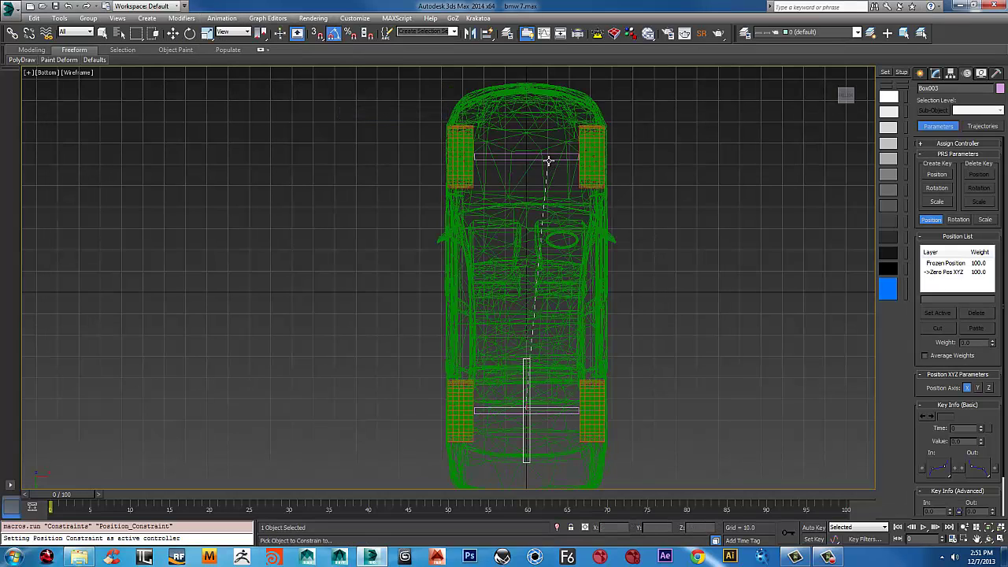
{"action": "left_click", "coordinate": [548, 161]}
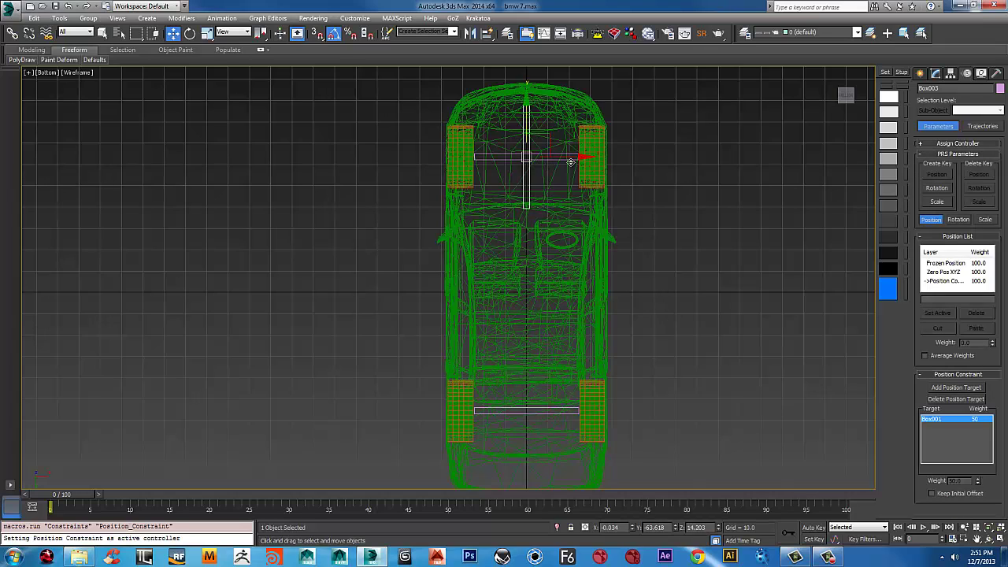
- Add the rear axle box as a second position target of the lengthwise box
{"action": "left_click", "coordinate": [949, 386]}
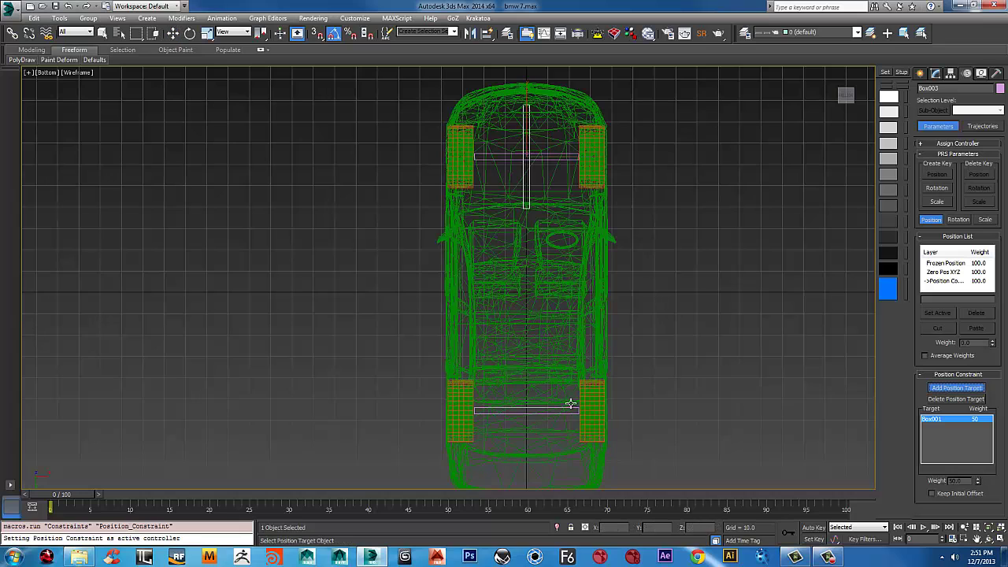
{"action": "middle_click_drag", "start_coordinate": [570, 407], "coordinate": [534, 280]}
{"action": "left_click", "coordinate": [534, 279]}
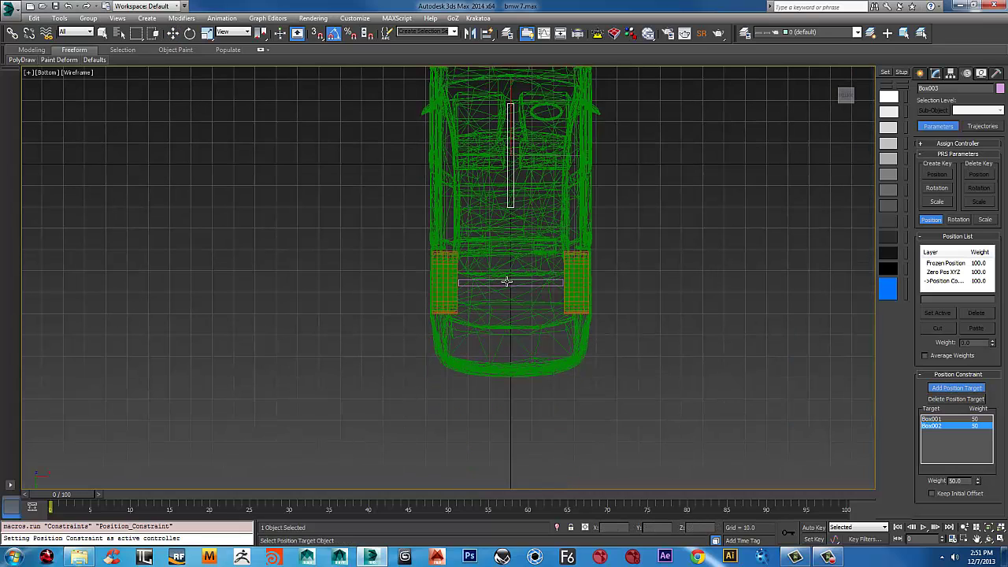
{"action": "middle_click_drag", "start_coordinate": [538, 166], "coordinate": [538, 296]}
{"action": "key", "text": "w"}
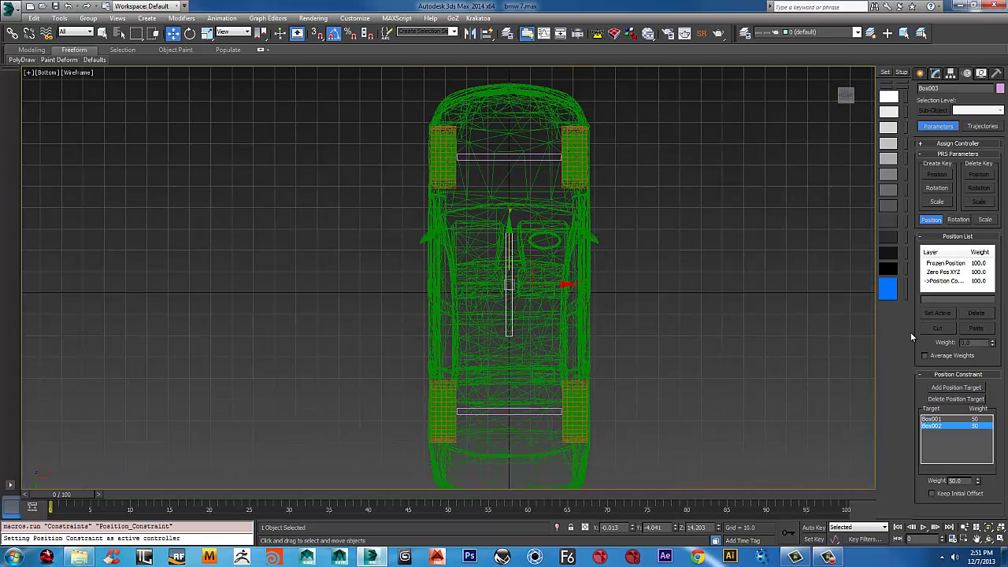
- Freeze the transforms of the lengthwise box centered between the axles
{"action": "right_click", "coordinate": [543, 244], "text": "alt"}
{"action": "left_click", "coordinate": [508, 207]}
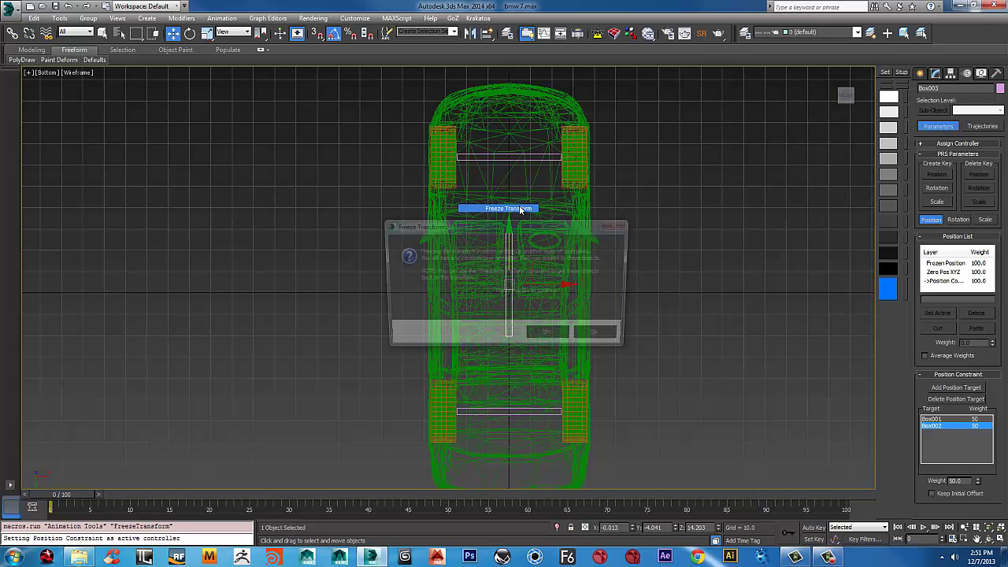
{"action": "left_click", "coordinate": [551, 336]}
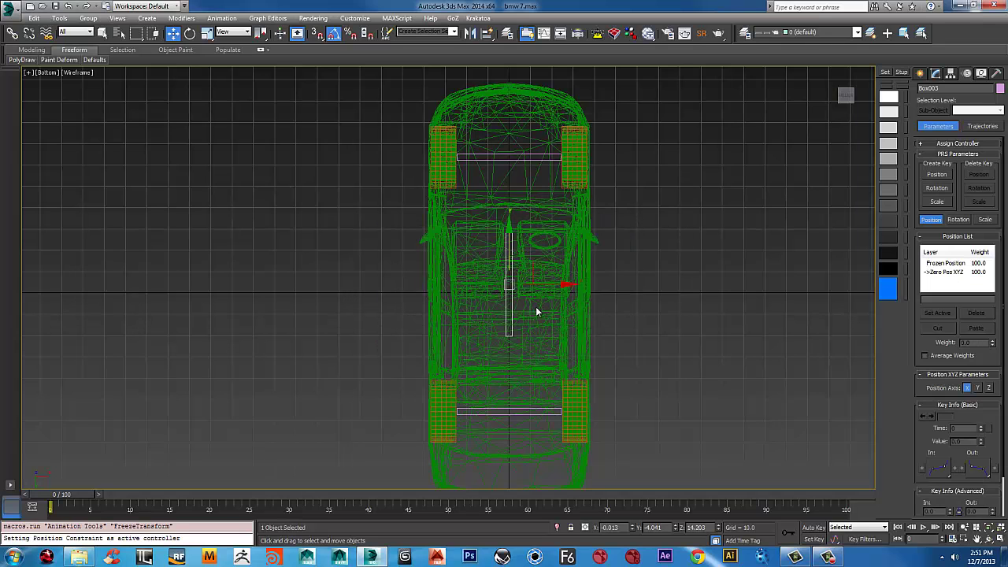
- Convert the lengthwise center box to an Editable Poly
{"action": "scroll", "coordinate": [535, 245], "scroll_direction": "up", "scroll_amount": 4}
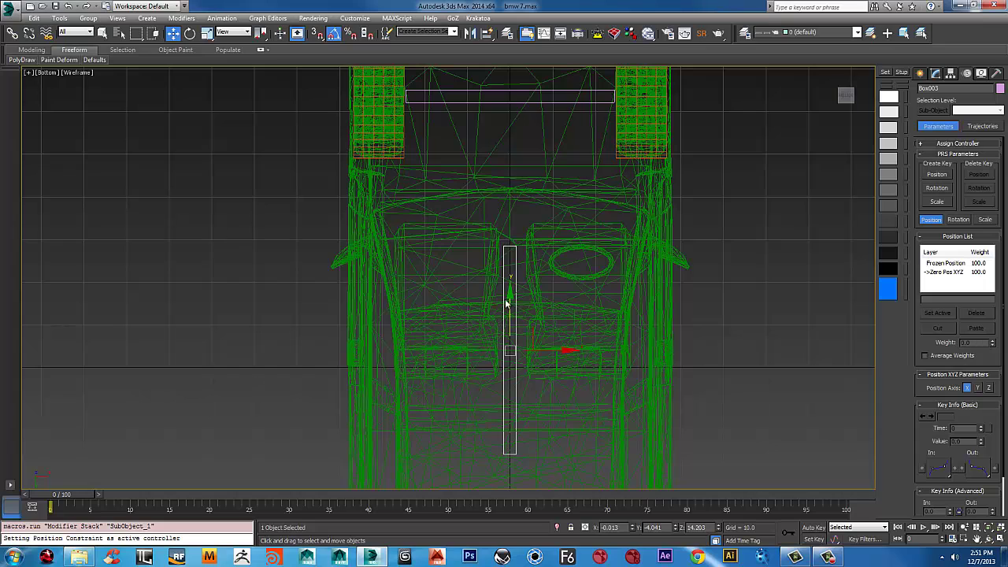
{"action": "right_click", "coordinate": [508, 304]}
{"action": "mouse_move", "coordinate": [554, 394]}
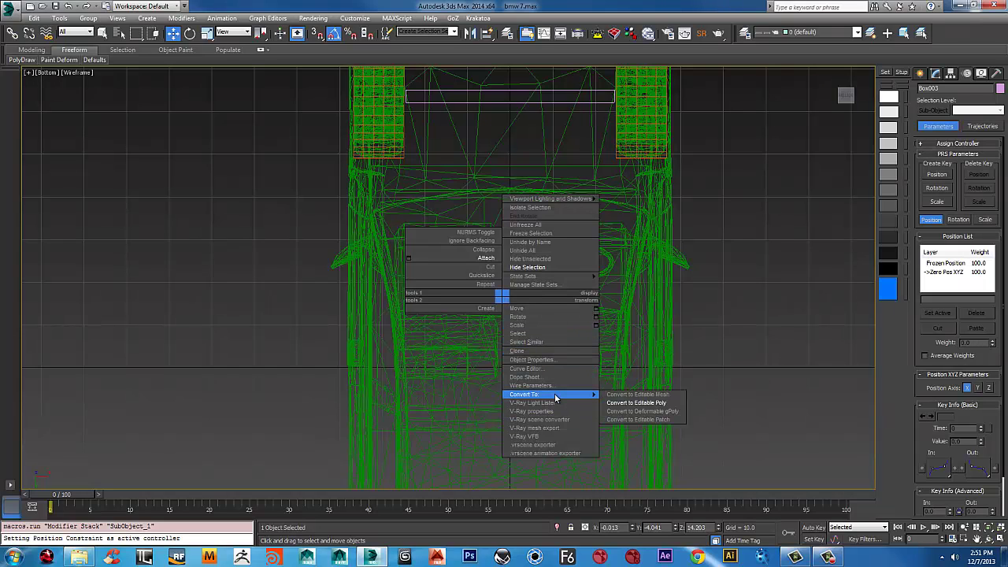
{"action": "left_click", "coordinate": [654, 403]}
{"action": "middle_click_drag", "start_coordinate": [587, 299], "coordinate": [641, 295]}
- Scale all vertices of the lengthwise box to 234% along Y so it spans between the front and rear axle boxes
{"action": "key", "text": "1"}
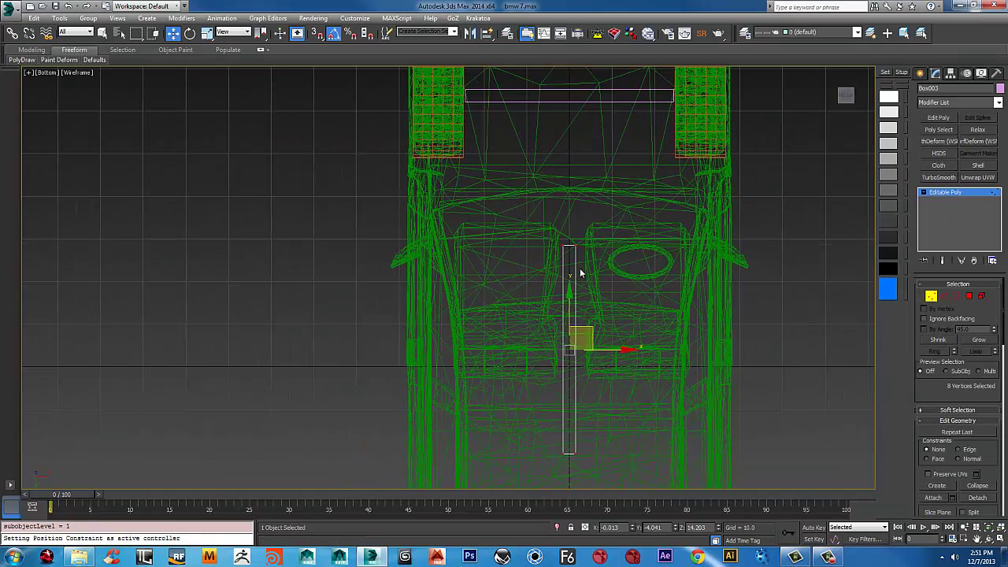
{"action": "left_click_drag", "start_coordinate": [605, 225], "coordinate": [500, 254]}
{"action": "middle_click_drag", "start_coordinate": [567, 226], "coordinate": [544, 175]}
{"action": "scroll", "coordinate": [543, 175], "scroll_direction": "up", "scroll_amount": 2}
{"action": "scroll", "coordinate": [543, 175], "scroll_direction": "down", "scroll_amount": 2}
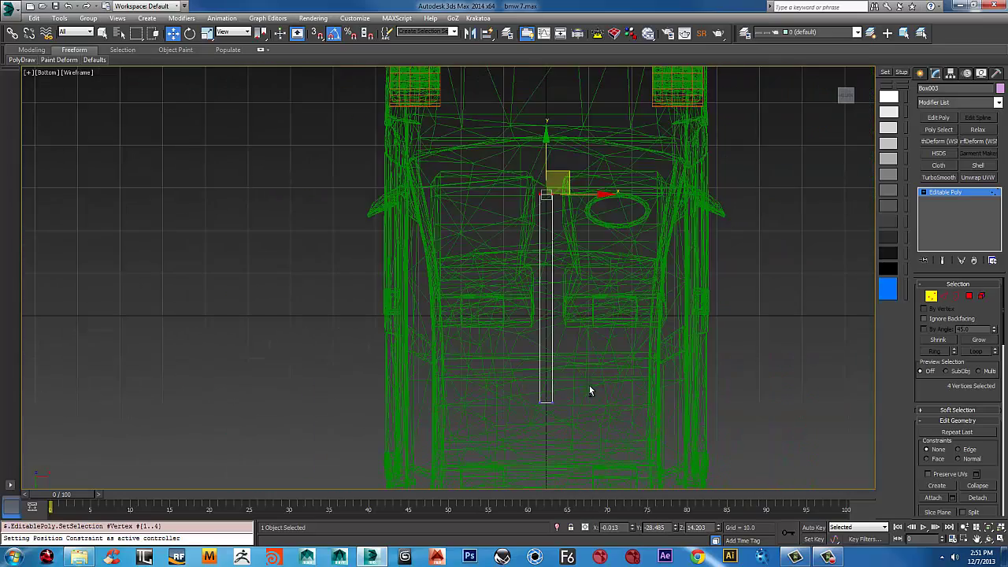
{"action": "key", "text": "ctrl+a"}
{"action": "scroll", "coordinate": [573, 354], "scroll_direction": "down", "scroll_amount": 2}
{"action": "middle_click_drag", "start_coordinate": [572, 352], "coordinate": [572, 328]}
{"action": "key", "text": "r"}
{"action": "middle_click_drag", "start_coordinate": [581, 243], "coordinate": [580, 226]}
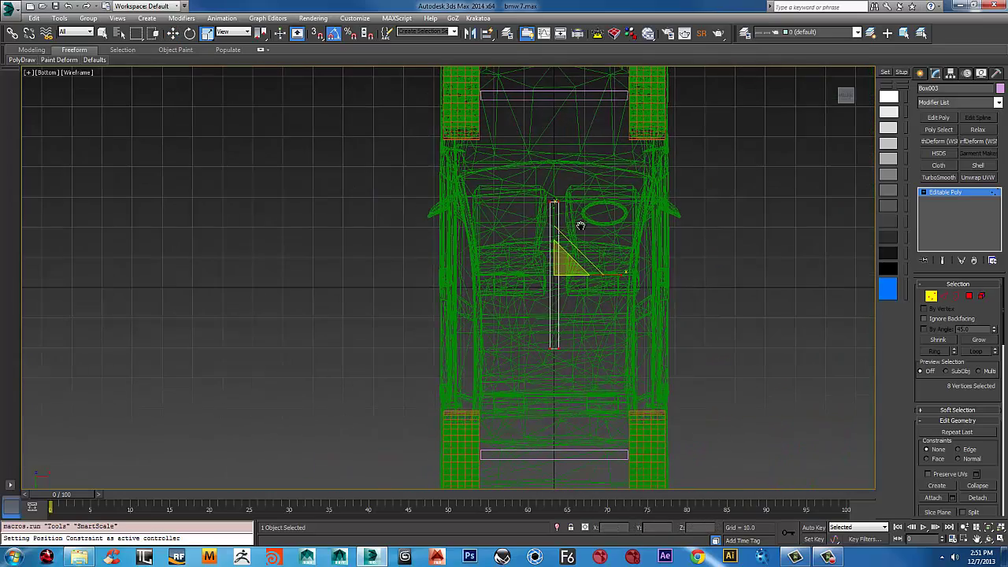
{"action": "left_click_drag", "start_coordinate": [554, 209], "coordinate": [555, 159]}
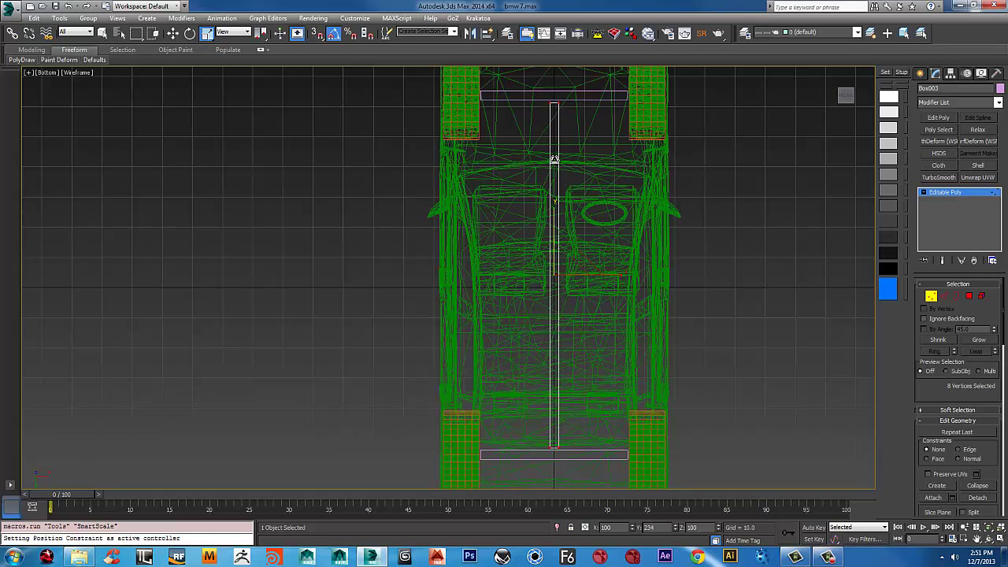
{"action": "scroll", "coordinate": [632, 274], "scroll_direction": "down", "scroll_amount": 3}
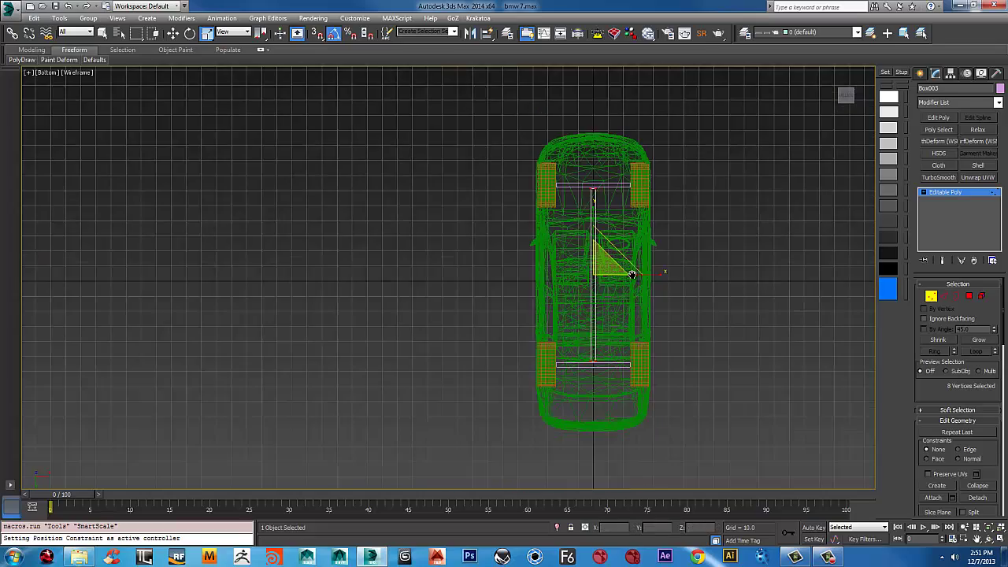
{"action": "left_click", "coordinate": [940, 190]}
- Examine the car in the Left view to check how the center and axle boxes line up with the wheels and body
{"action": "middle_click_drag", "start_coordinate": [652, 227], "coordinate": [524, 313], "text": "alt"}
{"action": "key", "text": "l"}
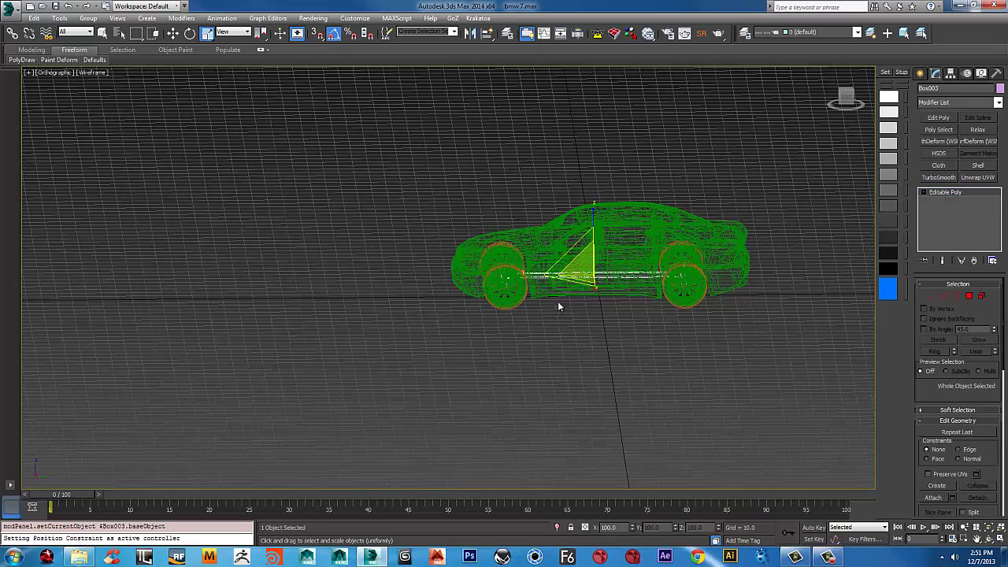
{"action": "scroll", "coordinate": [558, 299], "scroll_direction": "up", "scroll_amount": 6}
{"action": "key", "text": "z"}
{"action": "scroll", "coordinate": [562, 282], "scroll_direction": "up", "scroll_amount": 4}
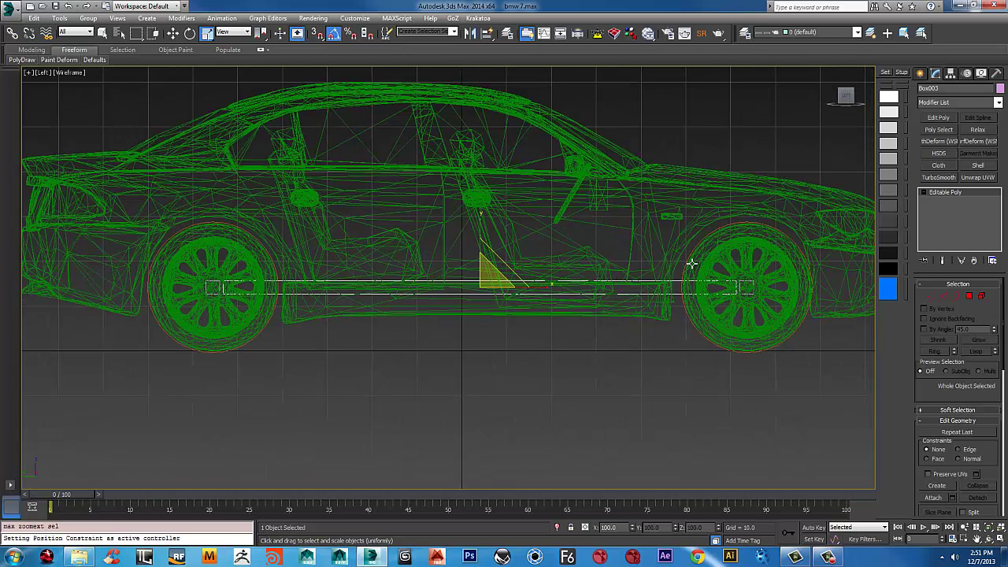
{"action": "scroll", "coordinate": [650, 261], "scroll_direction": "down", "scroll_amount": 3}
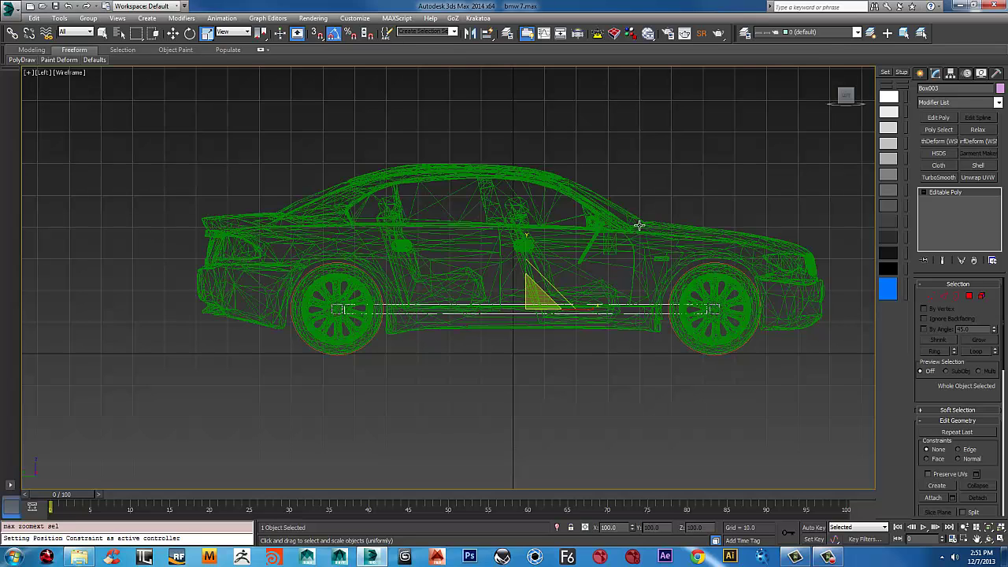
{"action": "middle_click_drag", "start_coordinate": [771, 289], "coordinate": [711, 307]}
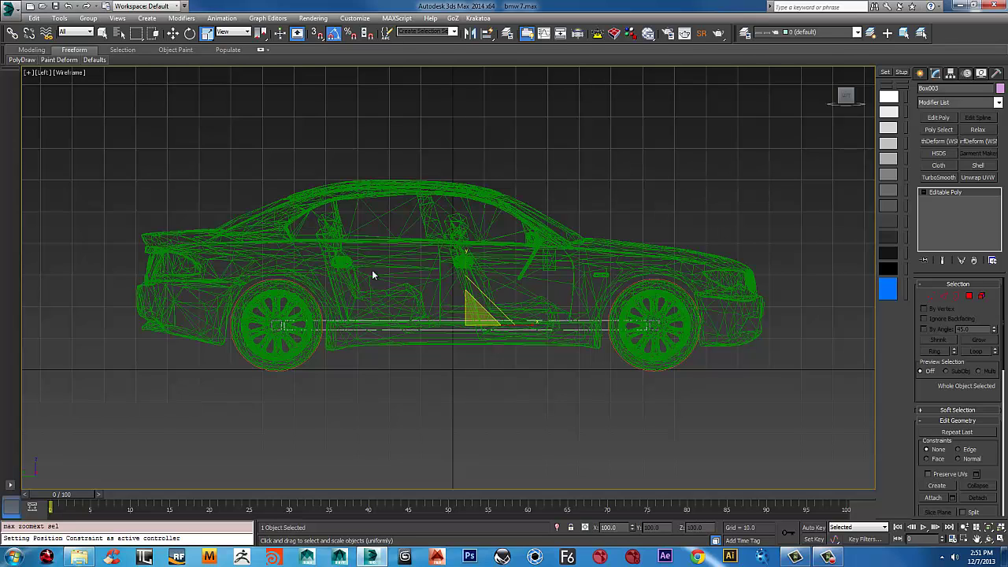
{"action": "scroll", "coordinate": [378, 299], "scroll_direction": "down", "scroll_amount": 5}
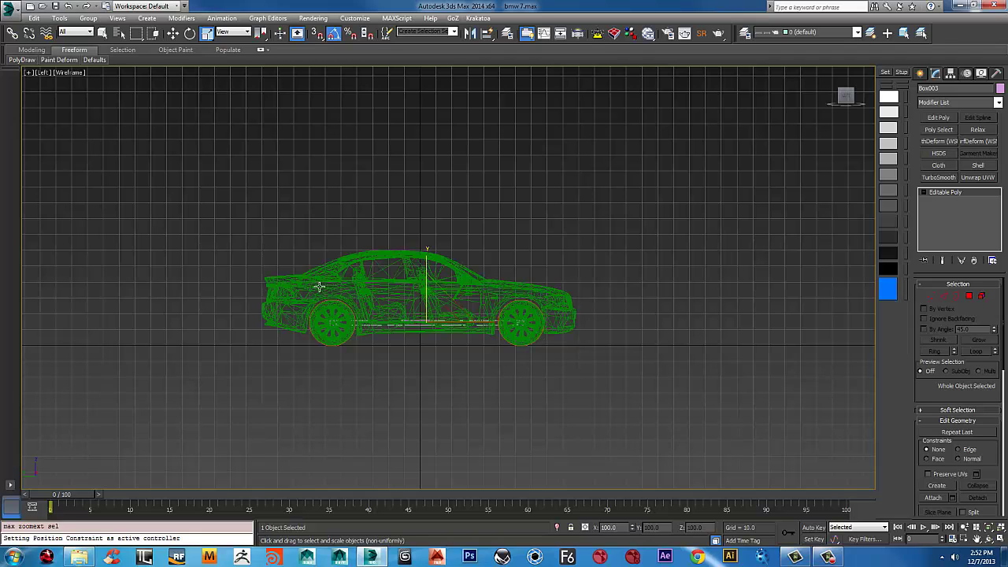
{"action": "scroll", "coordinate": [370, 299], "scroll_direction": "up", "scroll_amount": 6}
{"action": "scroll", "coordinate": [525, 278], "scroll_direction": "down", "scroll_amount": 5}
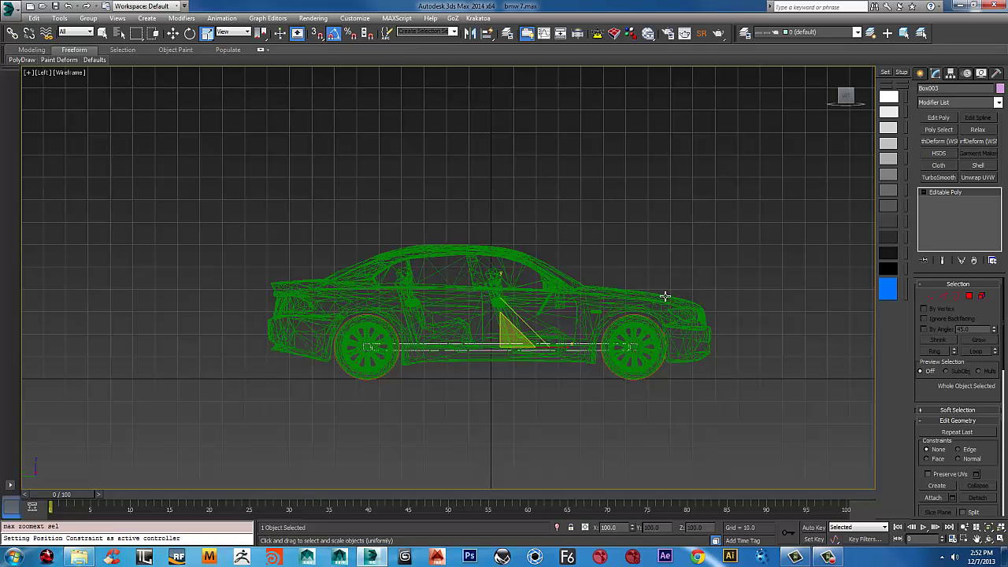
{"action": "middle_click_drag", "start_coordinate": [535, 335], "coordinate": [575, 316]}
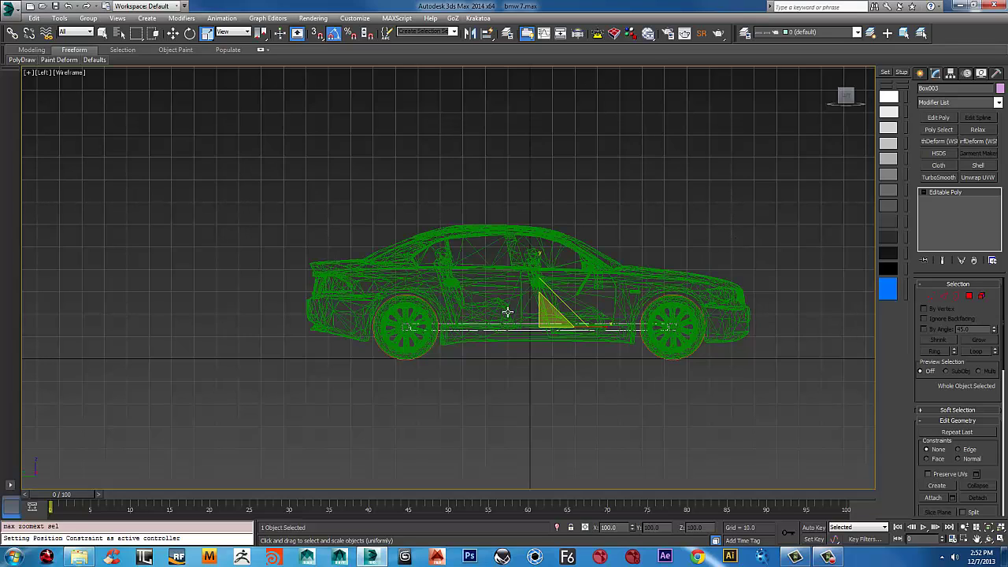
- Create a box over the car body in the Left view, about 198 wide, 32 long and 12 high
{"action": "scroll", "coordinate": [504, 307], "scroll_direction": "up", "scroll_amount": 3}
{"action": "middle_click_drag", "start_coordinate": [499, 307], "coordinate": [411, 318]}
{"action": "right_click", "coordinate": [799, 255]}
{"action": "left_click", "coordinate": [823, 233]}
{"action": "left_click_drag", "start_coordinate": [766, 218], "coordinate": [139, 318]}
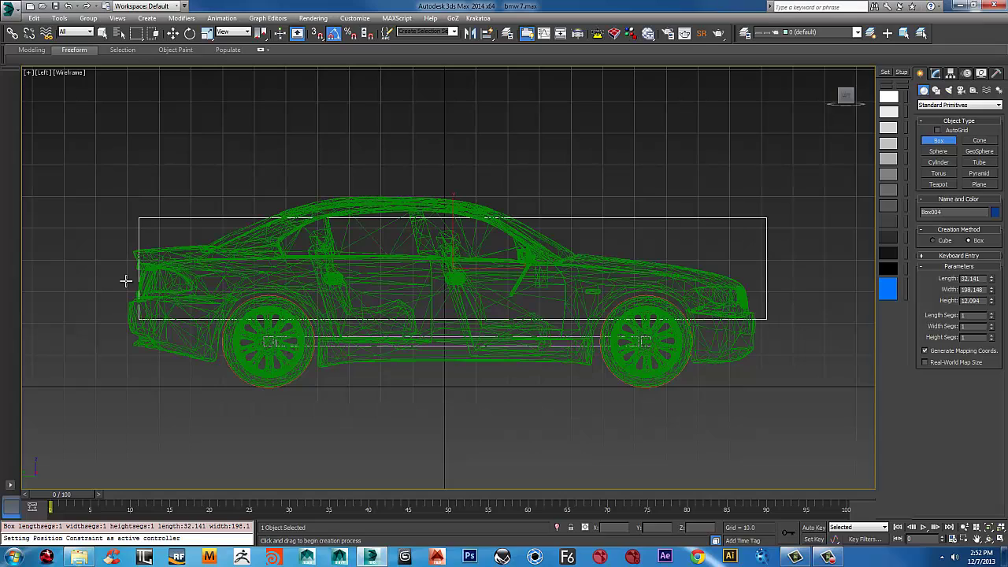
{"action": "left_click", "coordinate": [126, 281]}
{"action": "key", "text": "r"}
{"action": "scroll", "coordinate": [552, 346], "scroll_direction": "down", "scroll_amount": 4}
{"action": "scroll", "coordinate": [518, 315], "scroll_direction": "up", "scroll_amount": 4}
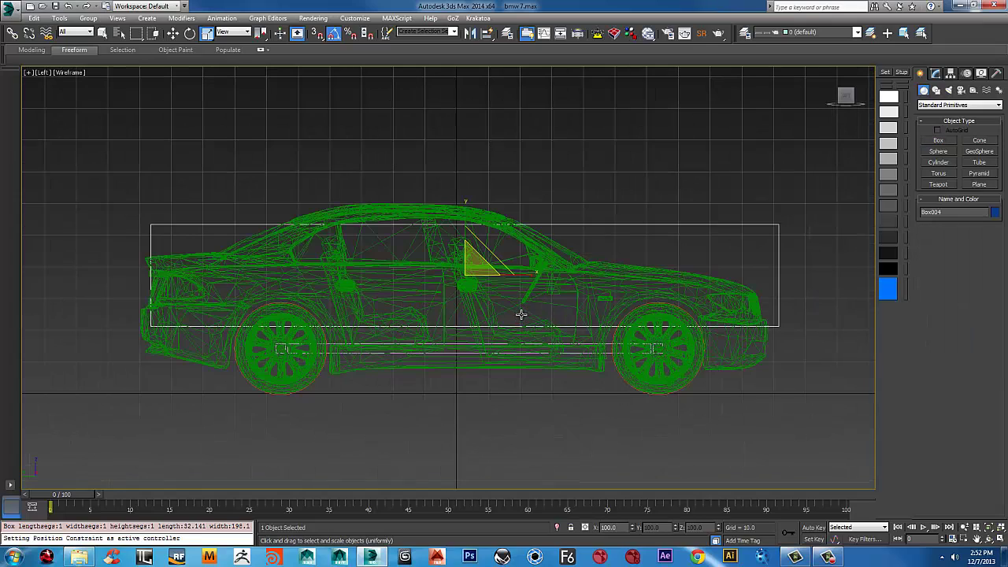
- Quick Align the new body box to the lengthwise box between the axles
{"action": "key", "text": "shift+a"}
{"action": "scroll", "coordinate": [452, 417], "scroll_direction": "up", "scroll_amount": 4}
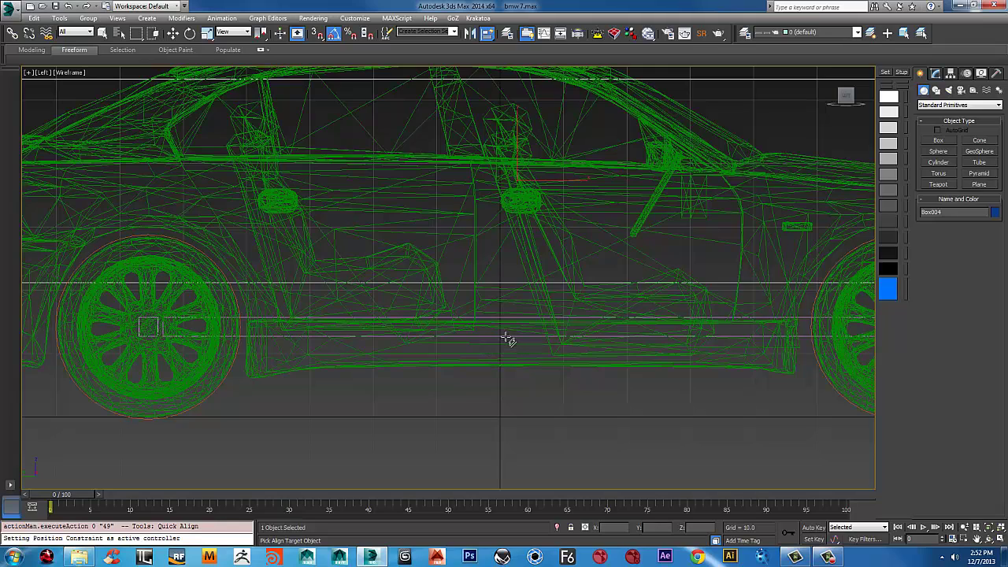
{"action": "left_click", "coordinate": [508, 337]}
{"action": "scroll", "coordinate": [525, 337], "scroll_direction": "down", "scroll_amount": 6}
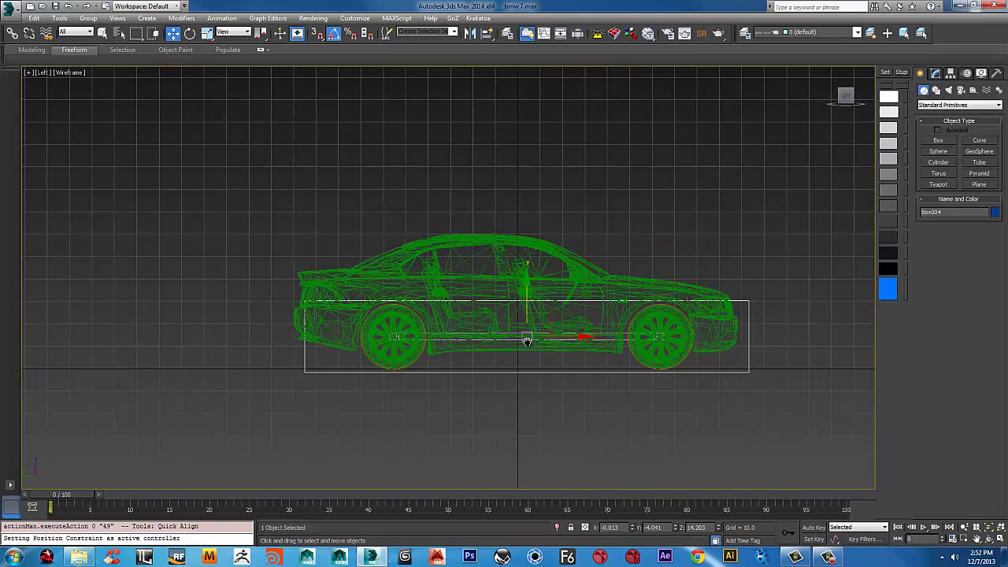
- Raise the body box by about 18.5 so it sits above the lengthwise axle box, at about Z 32.7
{"action": "scroll", "coordinate": [533, 389], "scroll_direction": "up", "scroll_amount": 5}
{"action": "left_click_drag", "start_coordinate": [534, 332], "coordinate": [603, 243]}
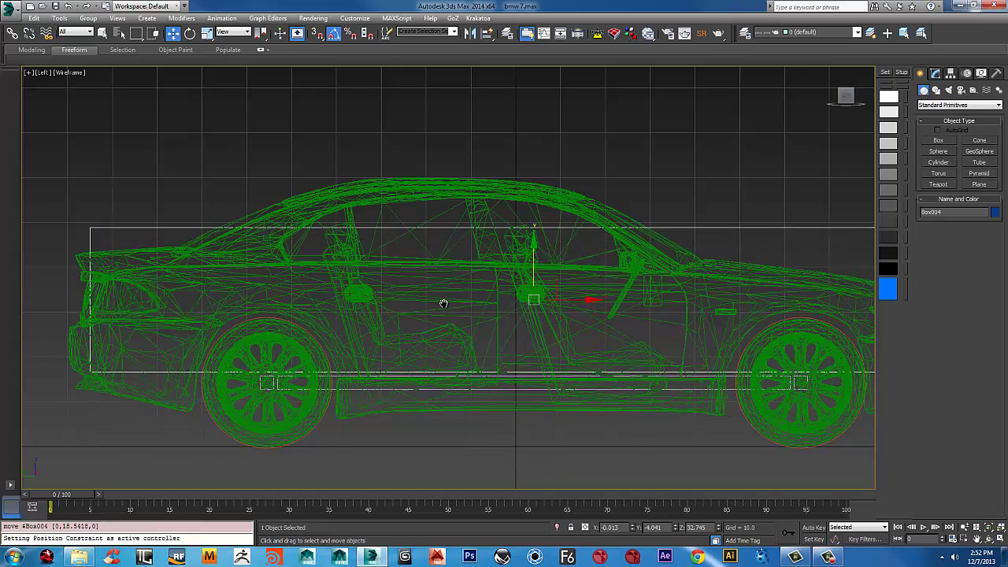
{"action": "scroll", "coordinate": [445, 304], "scroll_direction": "down", "scroll_amount": 3}
{"action": "middle_click_drag", "start_coordinate": [525, 289], "coordinate": [562, 308], "text": "alt"}
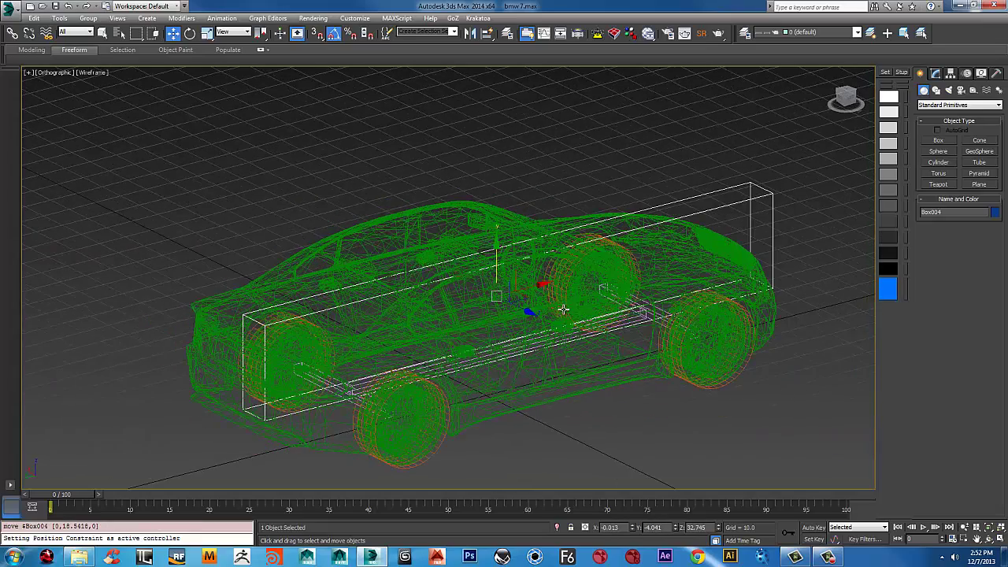
- Center the body box's pivot to the object
{"action": "left_click", "coordinate": [950, 73]}
{"action": "left_click", "coordinate": [958, 140]}
{"action": "left_click", "coordinate": [965, 194]}
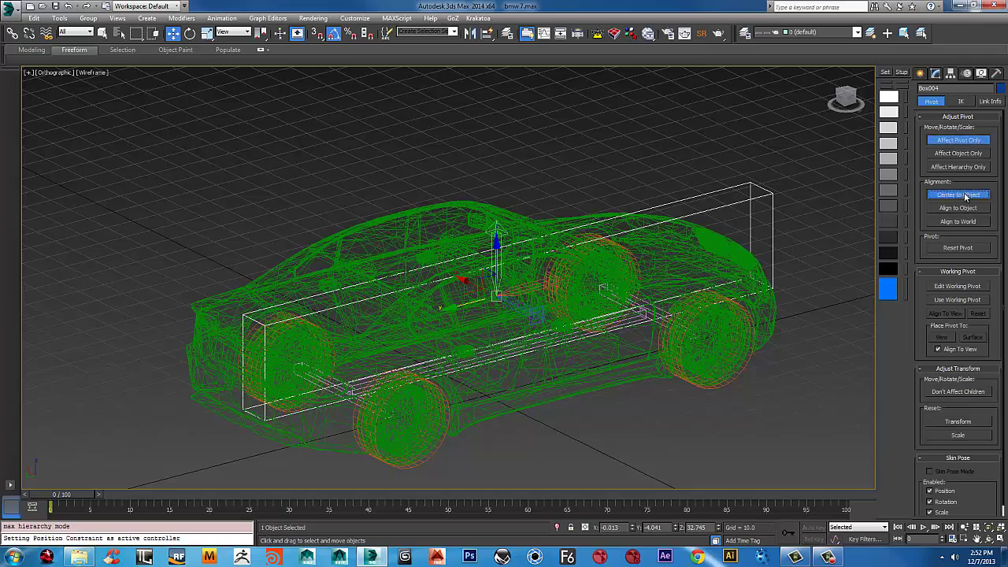
{"action": "left_click", "coordinate": [920, 74]}
- Quick Align the body box to the lengthwise box between the axles
{"action": "scroll", "coordinate": [567, 346], "scroll_direction": "up", "scroll_amount": 3}
{"action": "middle_click_drag", "start_coordinate": [567, 346], "coordinate": [509, 362], "text": "alt"}
{"action": "key", "text": "alt+a"}
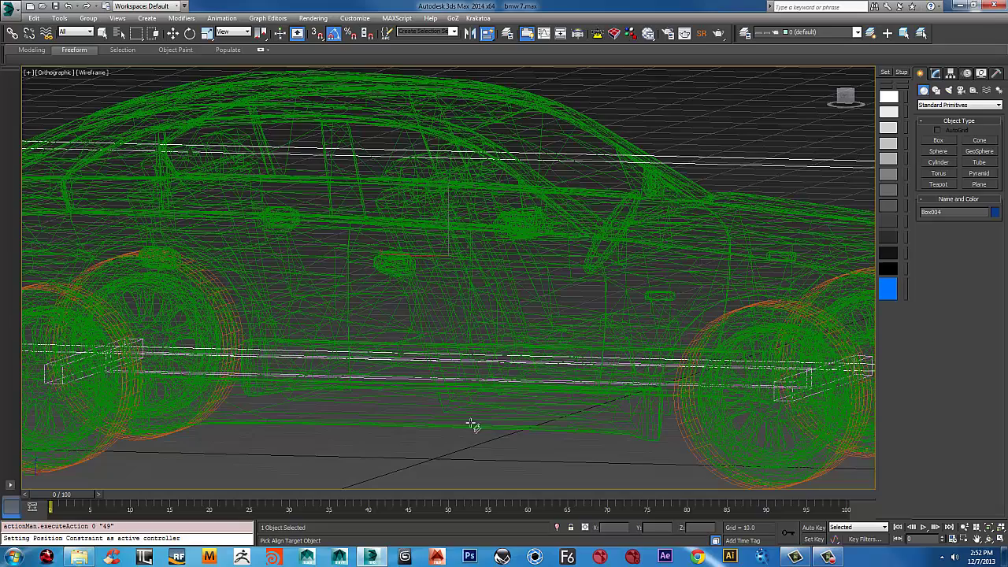
{"action": "left_click", "coordinate": [408, 380]}
{"action": "scroll", "coordinate": [479, 376], "scroll_direction": "down", "scroll_amount": 5}
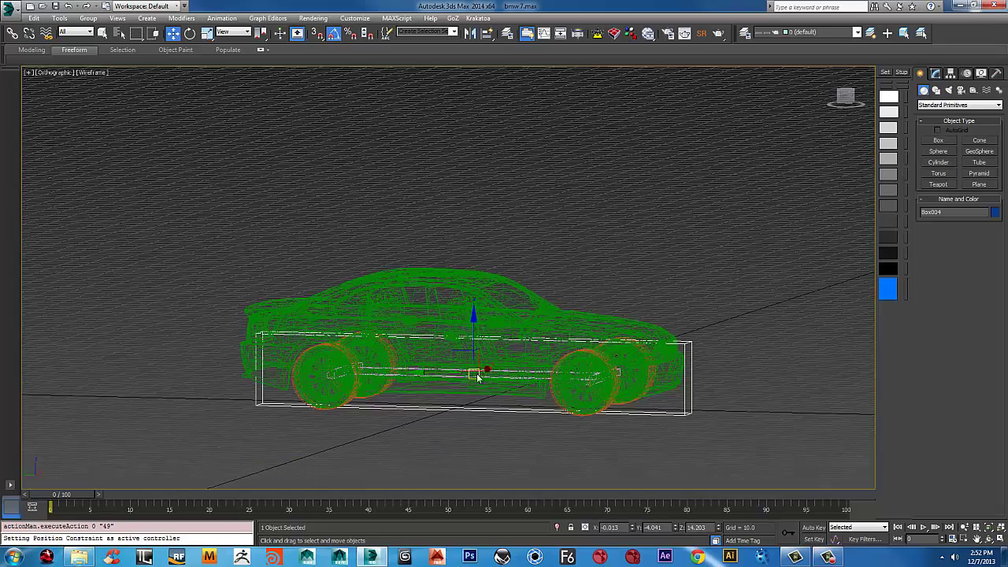
- Raise the body box by about 22.5 in the Left view so it sits above the lengthwise axle box
{"action": "key", "text": "l"}
{"action": "key", "text": "z"}
{"action": "middle_click_drag", "start_coordinate": [473, 348], "coordinate": [531, 423]}
{"action": "left_click_drag", "start_coordinate": [521, 315], "coordinate": [526, 229]}
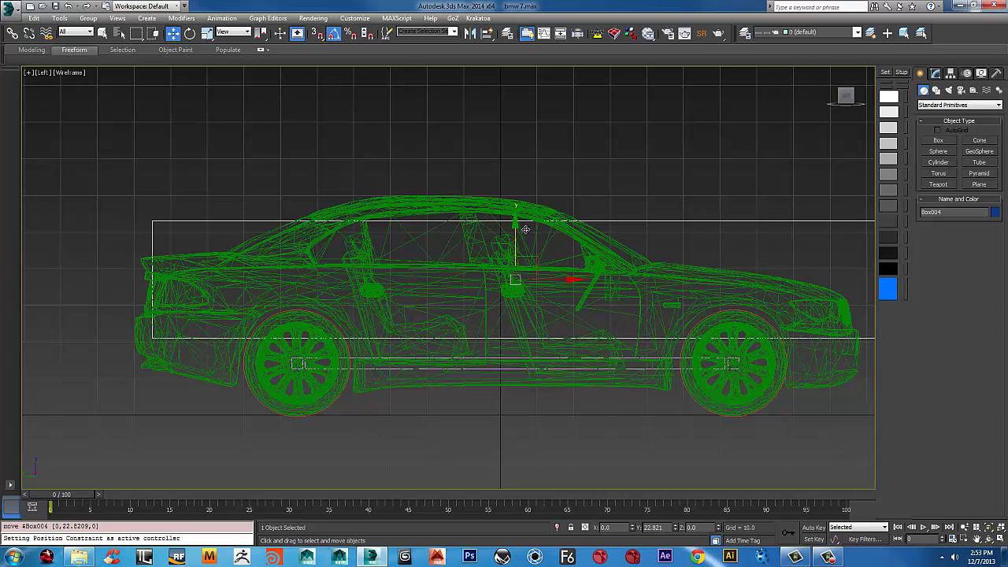
{"action": "left_click_drag", "start_coordinate": [525, 230], "coordinate": [527, 231]}
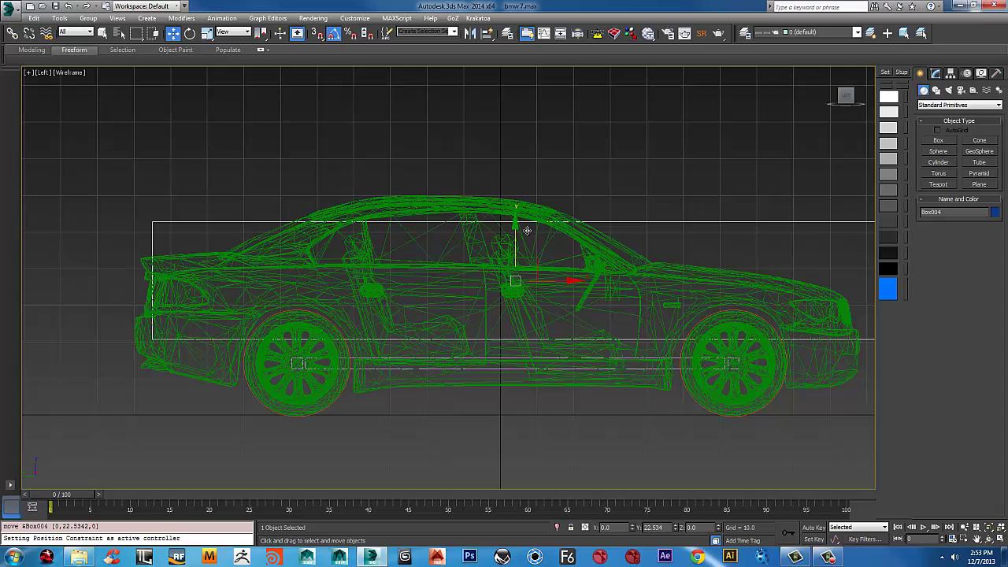
- Convert the body box to an Editable Poly in the Top view
{"action": "key", "text": "t"}
{"action": "scroll", "coordinate": [583, 303], "scroll_direction": "down", "scroll_amount": 5}
{"action": "scroll", "coordinate": [589, 328], "scroll_direction": "up", "scroll_amount": 5}
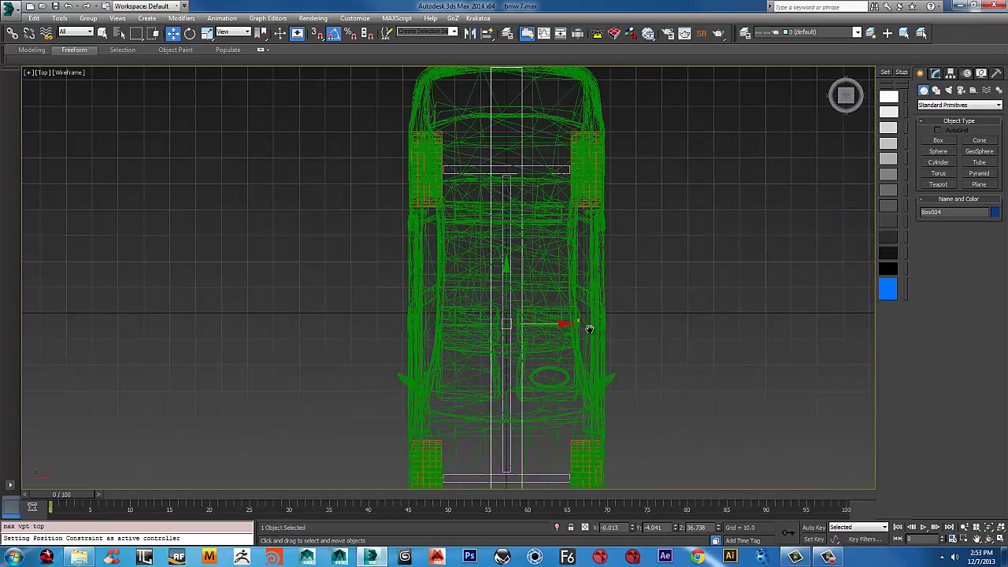
{"action": "scroll", "coordinate": [589, 327], "scroll_direction": "down", "scroll_amount": 3}
{"action": "key", "text": "r"}
{"action": "scroll", "coordinate": [561, 219], "scroll_direction": "down", "scroll_amount": 3}
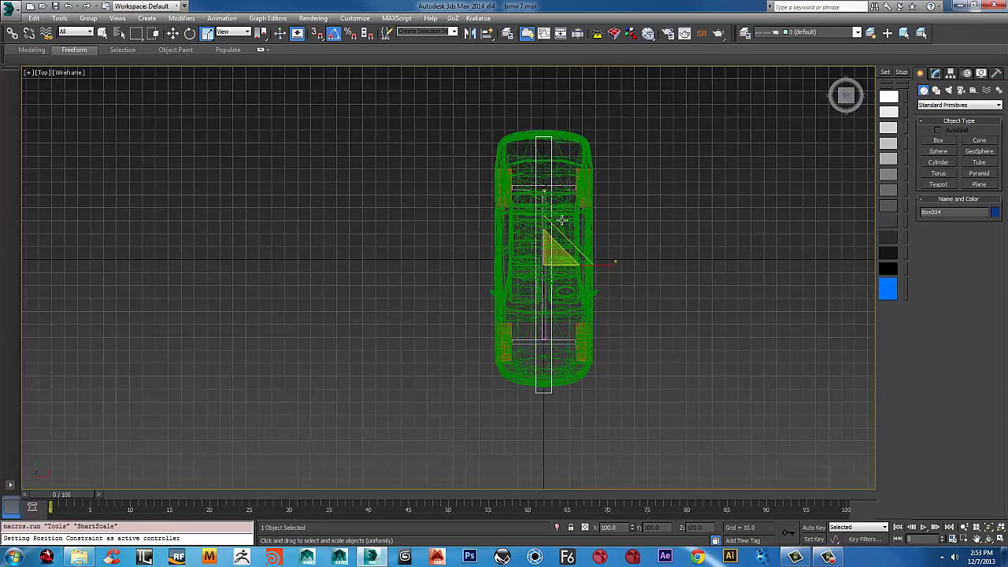
{"action": "right_click", "coordinate": [573, 231]}
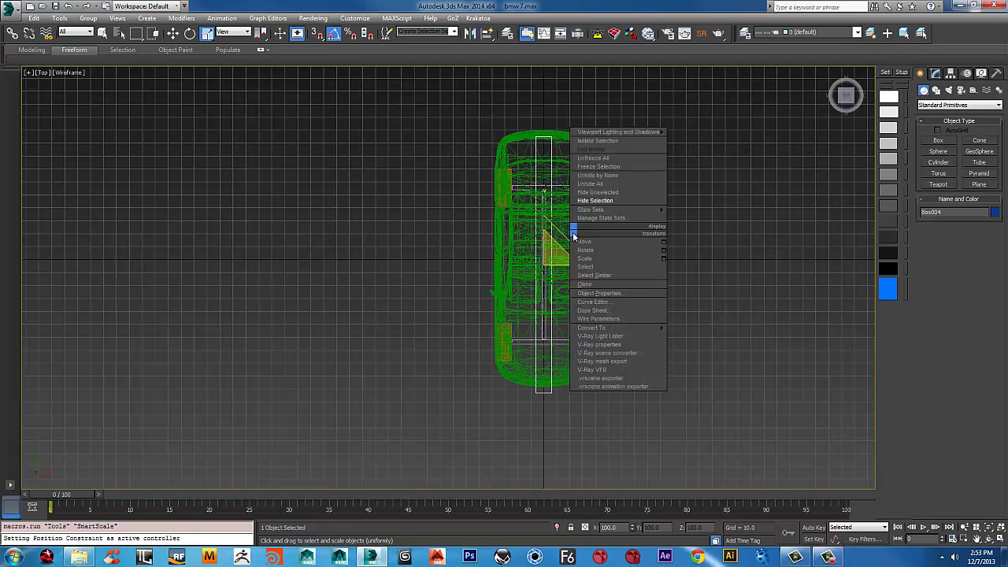
{"action": "mouse_move", "coordinate": [614, 327]}
{"action": "left_click", "coordinate": [726, 336]}
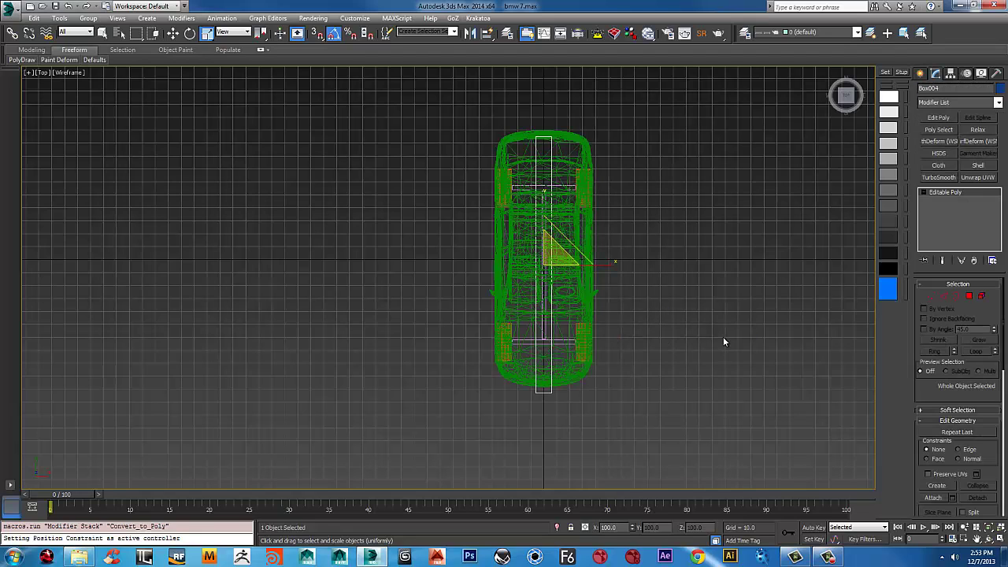
- Select all eight vertices of the body box and scale them sideways until the box nearly spans the axles' length
{"action": "left_click_drag", "start_coordinate": [466, 157], "coordinate": [467, 156]}
{"action": "scroll", "coordinate": [543, 183], "scroll_direction": "up", "scroll_amount": 5}
{"action": "middle_click_drag", "start_coordinate": [543, 182], "coordinate": [532, 348]}
{"action": "key", "text": "w"}
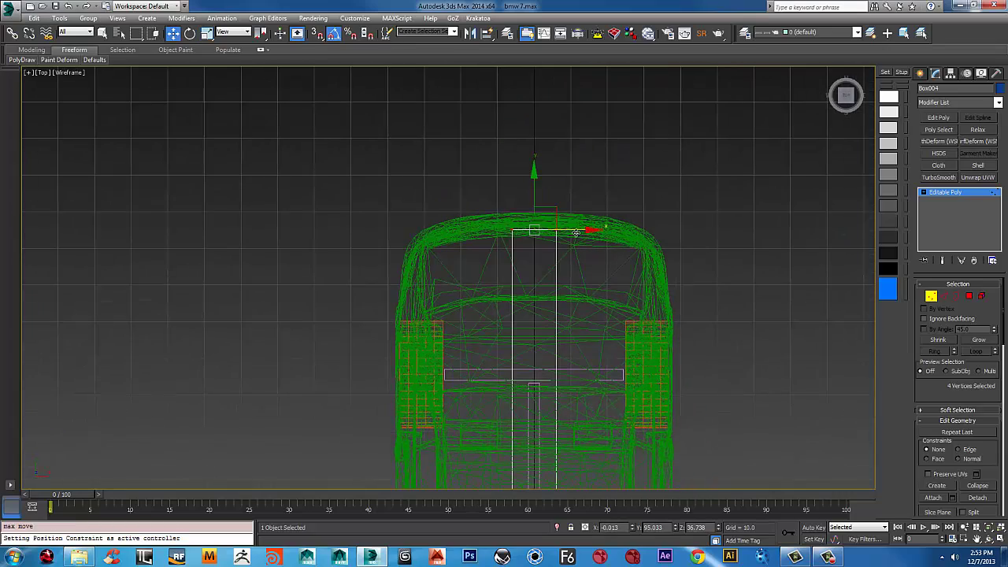
{"action": "scroll", "coordinate": [586, 260], "scroll_direction": "down", "scroll_amount": 5}
{"action": "left_click_drag", "start_coordinate": [530, 402], "coordinate": [530, 403], "text": "ctrl"}
{"action": "scroll", "coordinate": [598, 365], "scroll_direction": "up", "scroll_amount": 3}
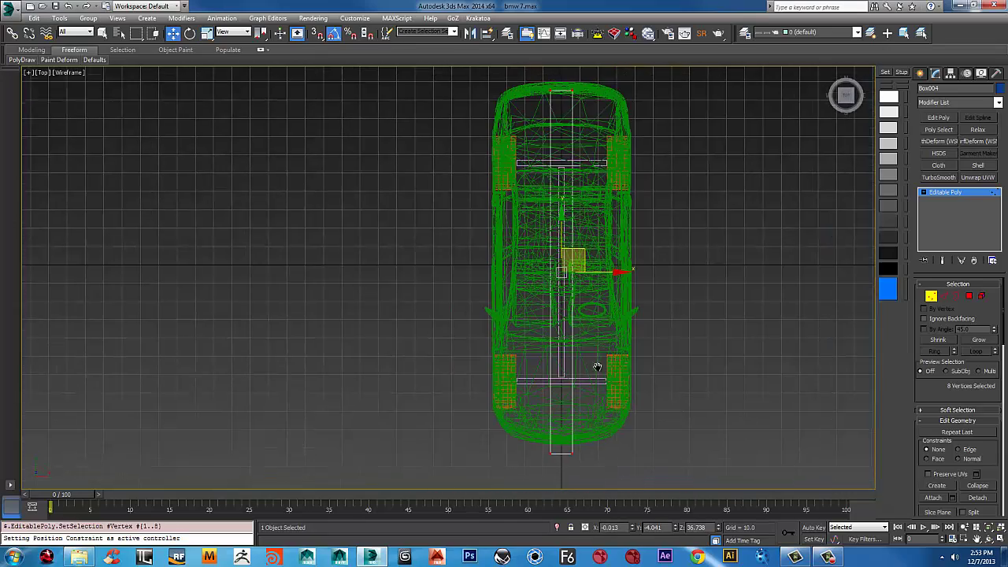
{"action": "key", "text": "r"}
{"action": "left_click_drag", "start_coordinate": [624, 276], "coordinate": [734, 275]}
{"action": "scroll", "coordinate": [622, 328], "scroll_direction": "up", "scroll_amount": 2}
{"action": "key", "text": "w"}
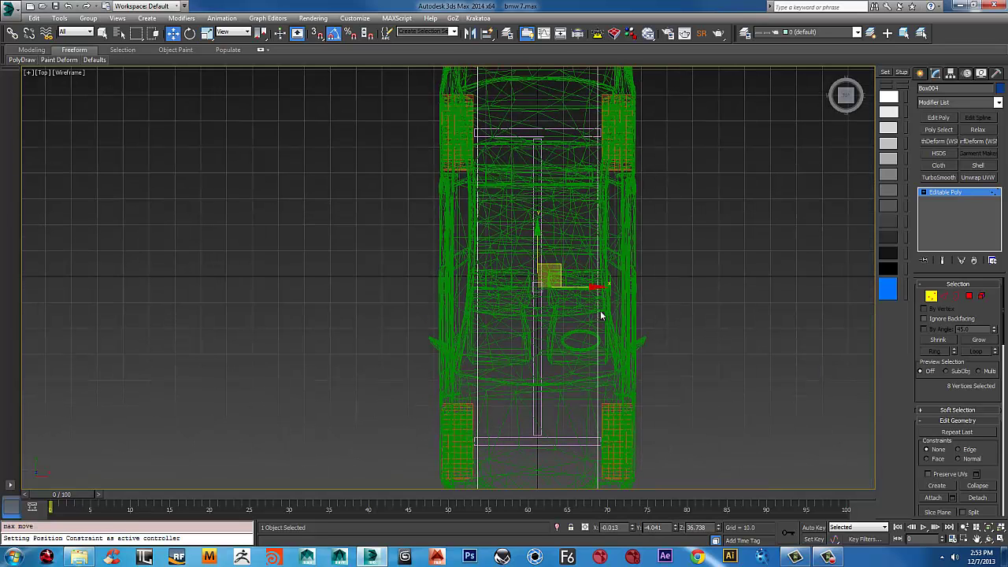
- Move the body box's vertices about 3.77 along Y to fit the car's length, and return to object level
{"action": "scroll", "coordinate": [557, 241], "scroll_direction": "down", "scroll_amount": 2}
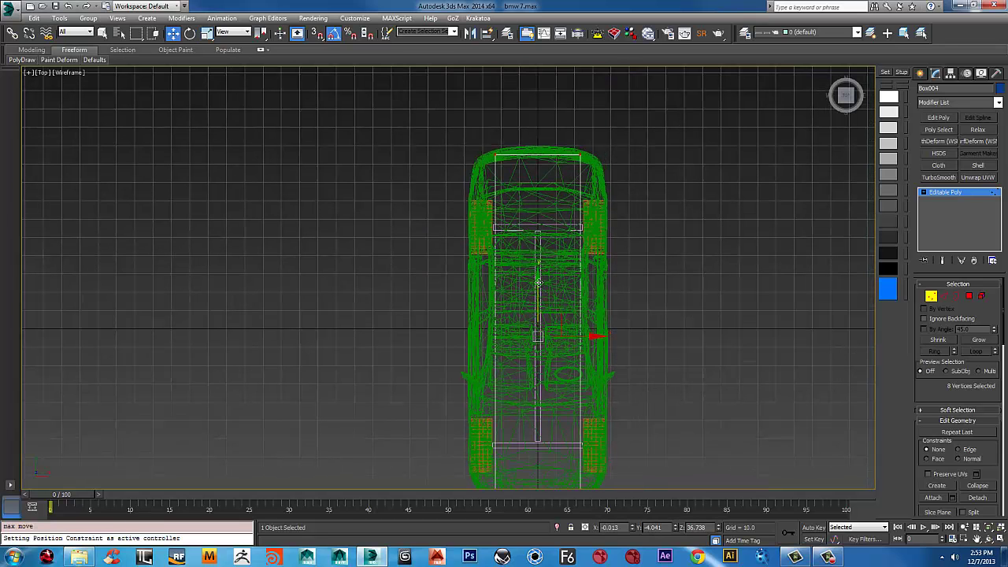
{"action": "left_click_drag", "start_coordinate": [541, 285], "coordinate": [540, 266]}
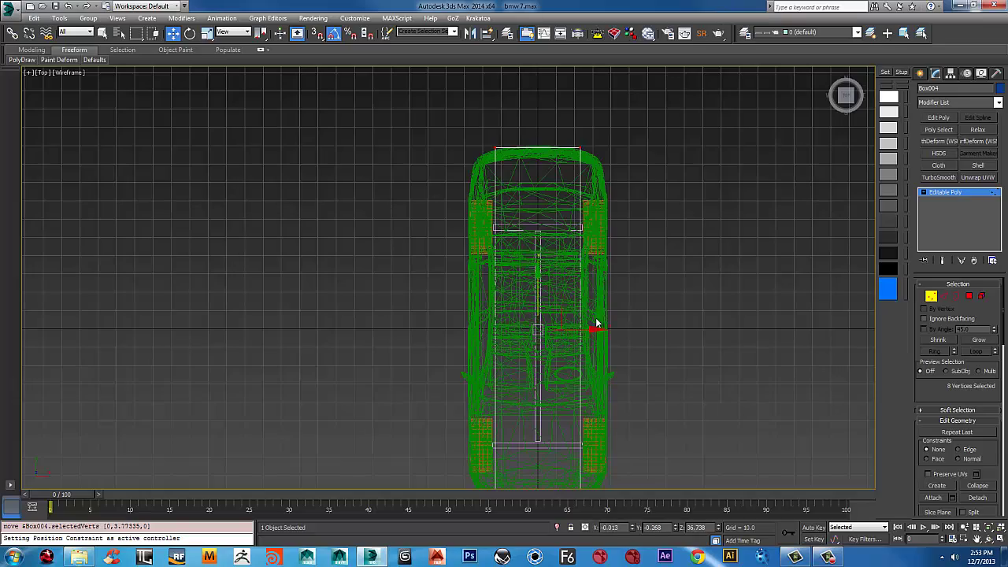
{"action": "middle_click_drag", "start_coordinate": [596, 323], "coordinate": [504, 229]}
{"action": "scroll", "coordinate": [504, 229], "scroll_direction": "down", "scroll_amount": 1}
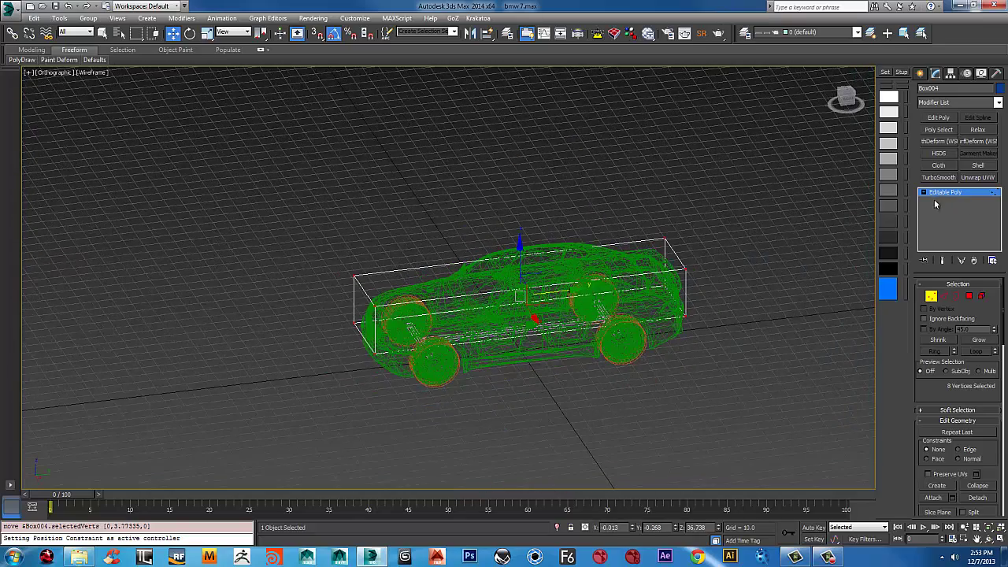
{"action": "left_click", "coordinate": [939, 194]}
- Examine from the side how the body box fits the car's length, roof and wheels
{"action": "middle_click_drag", "start_coordinate": [707, 285], "coordinate": [684, 257], "text": "alt"}
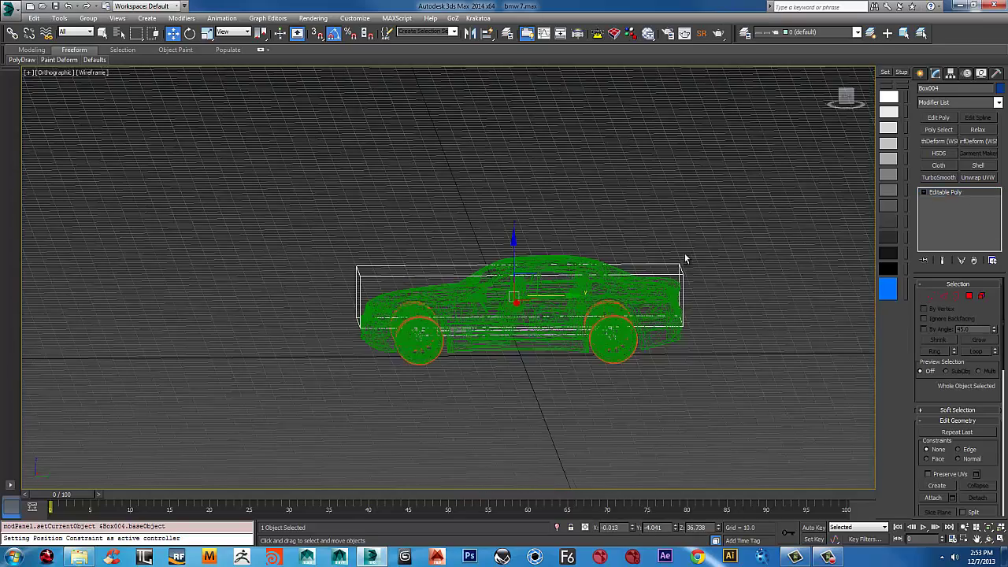
{"action": "left_click", "coordinate": [848, 100]}
{"action": "scroll", "coordinate": [482, 329], "scroll_direction": "up", "scroll_amount": 4}
{"action": "middle_click_drag", "start_coordinate": [483, 328], "coordinate": [382, 358]}
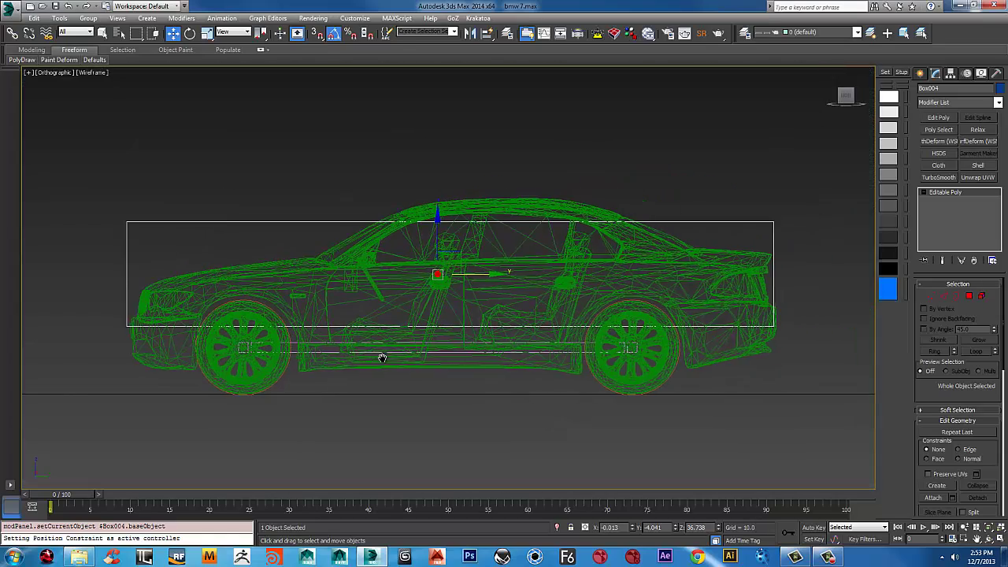
{"action": "scroll", "coordinate": [491, 311], "scroll_direction": "down", "scroll_amount": 2}
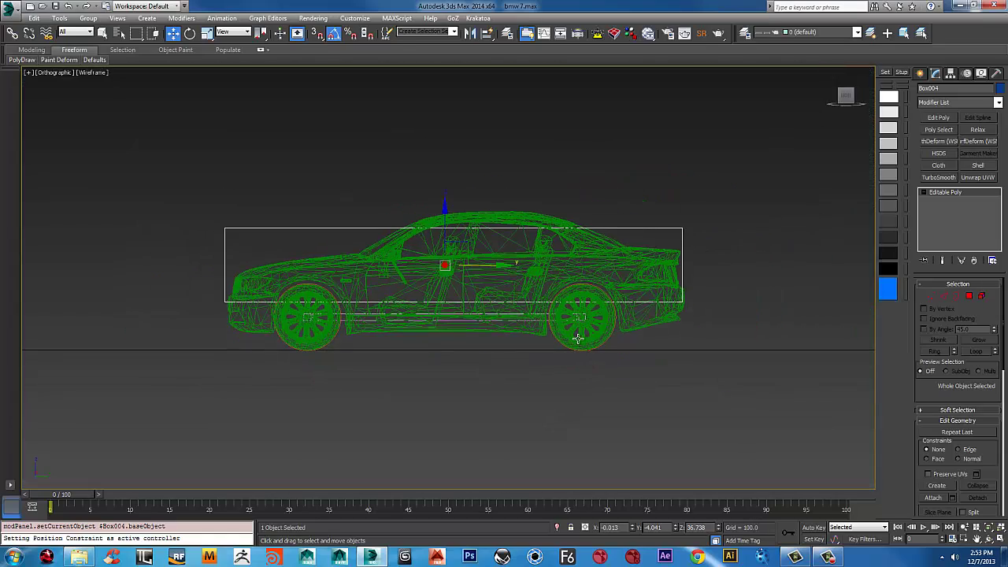
{"action": "scroll", "coordinate": [538, 293], "scroll_direction": "up", "scroll_amount": 2}
{"action": "middle_click_drag", "start_coordinate": [536, 300], "coordinate": [494, 257]}
{"action": "scroll", "coordinate": [546, 259], "scroll_direction": "down", "scroll_amount": 2}
{"action": "middle_click_drag", "start_coordinate": [578, 199], "coordinate": [518, 213]}
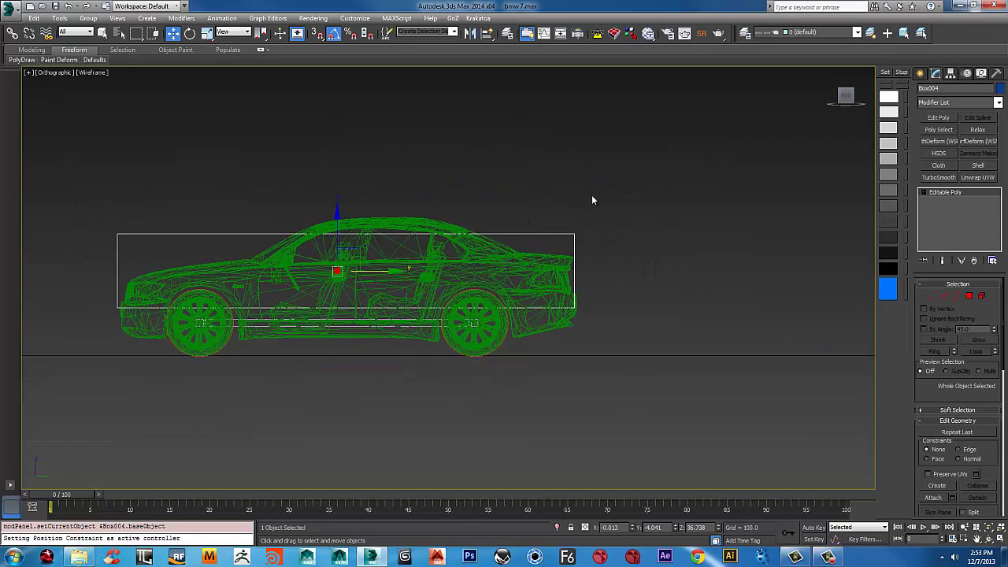
- Select the car body mesh and put it on a new layer in the Layer Manager
{"action": "left_click", "coordinate": [507, 32]}
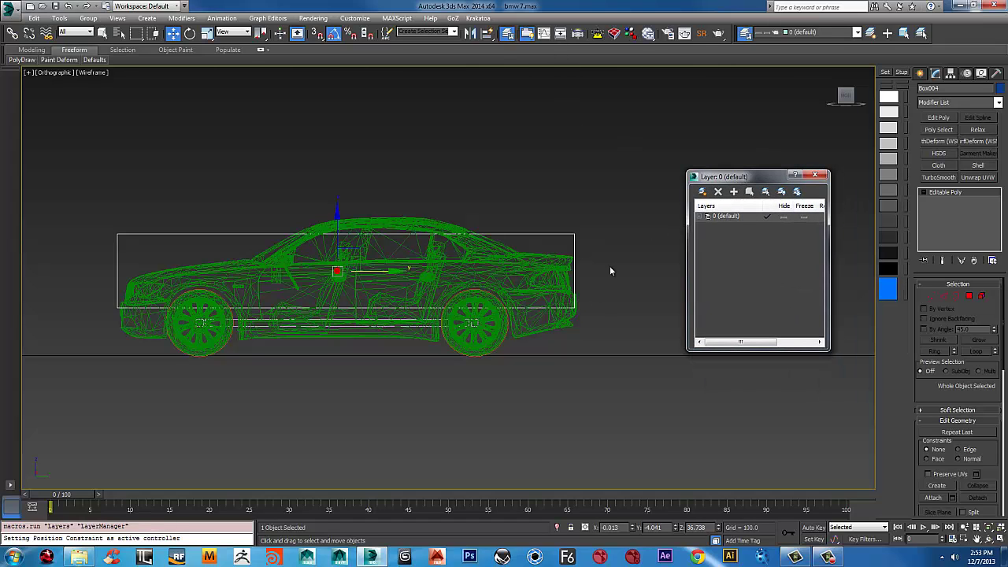
{"action": "middle_click_drag", "start_coordinate": [475, 337], "coordinate": [520, 293]}
{"action": "left_click", "coordinate": [506, 257]}
{"action": "scroll", "coordinate": [731, 199], "scroll_direction": "up", "scroll_amount": 1}
{"action": "scroll", "coordinate": [432, 329], "scroll_direction": "down", "scroll_amount": 2}
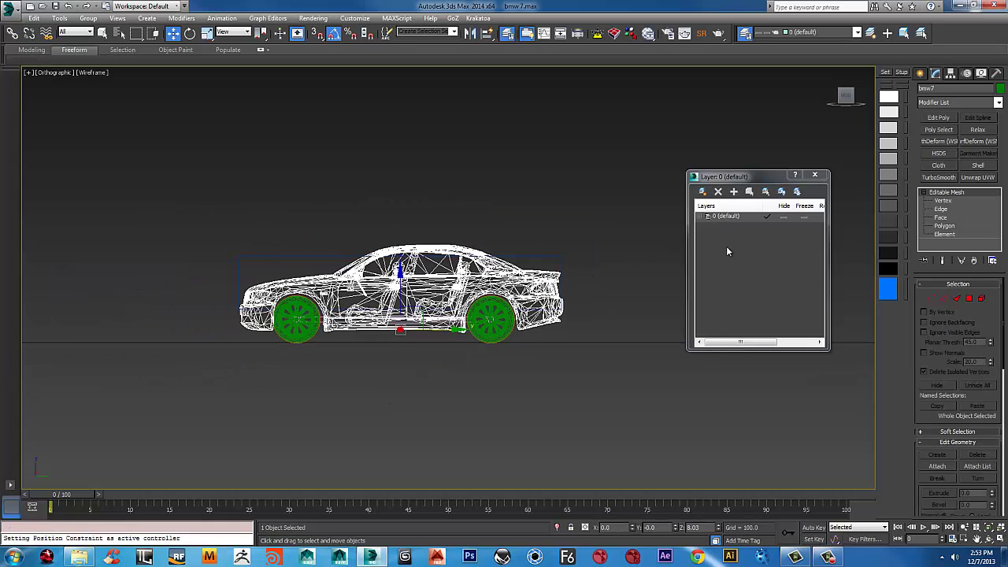
{"action": "left_click", "coordinate": [703, 192]}
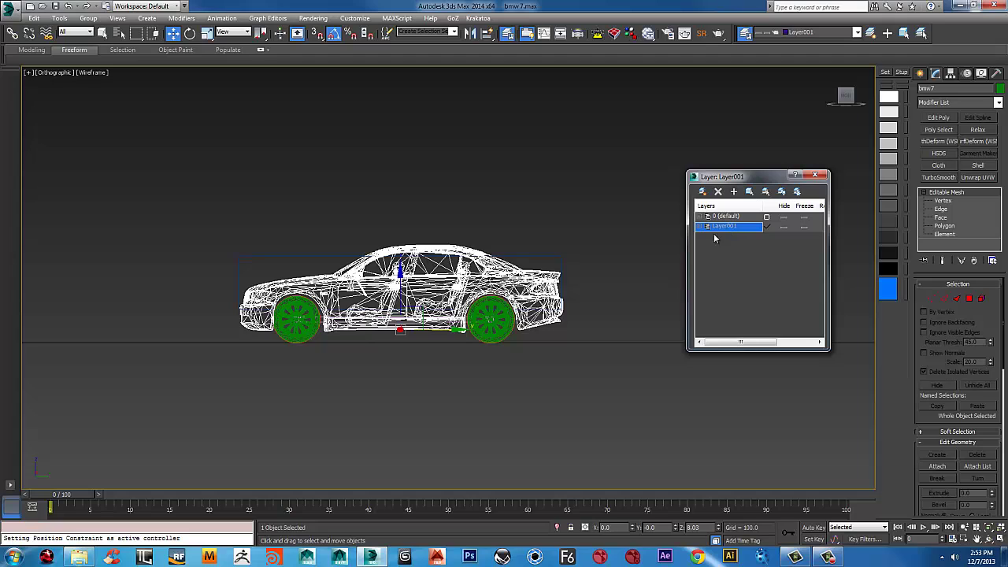
- Rename the car body's new layer as Car_Body and collapse its object list
{"action": "left_click", "coordinate": [701, 228]}
{"action": "right_click", "coordinate": [724, 231]}
{"action": "left_click", "coordinate": [788, 236]}
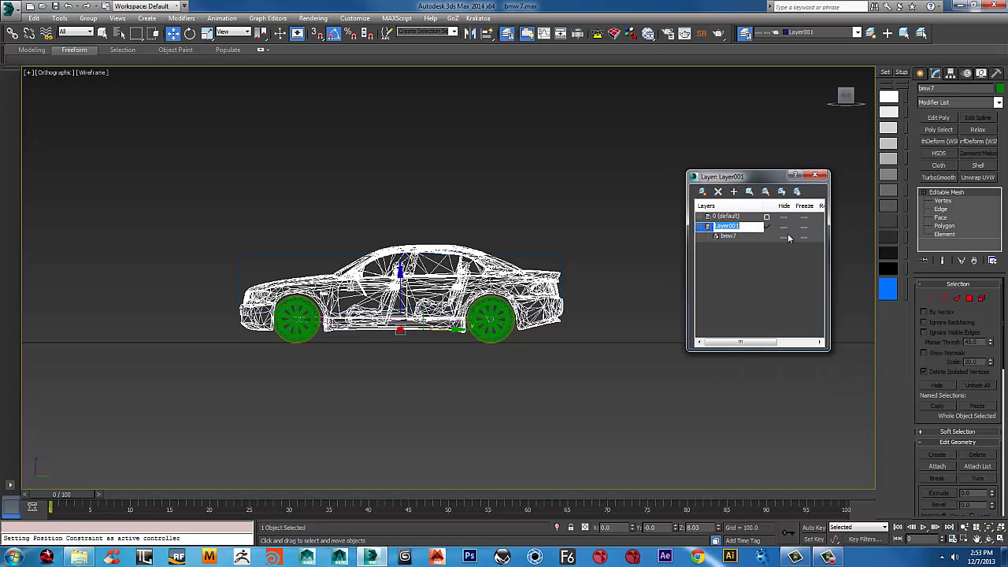
{"action": "type", "text": "Car"}
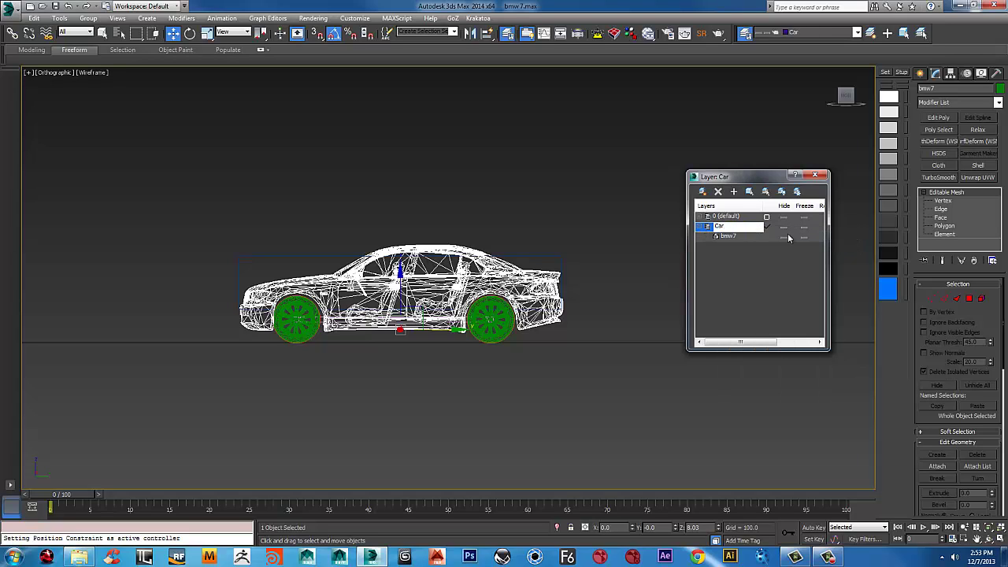
{"action": "type", "text": "_Body"}
{"action": "left_click", "coordinate": [758, 332]}
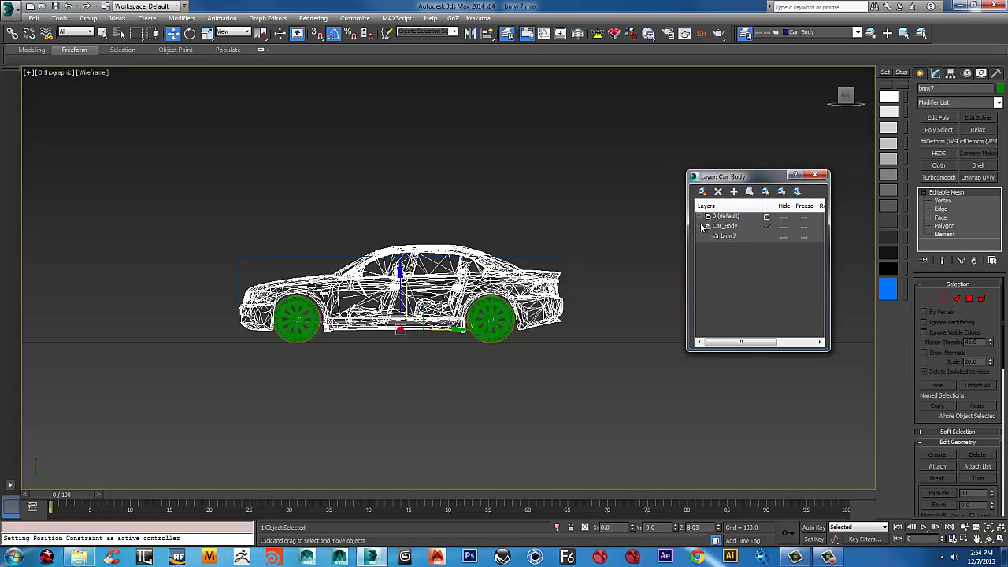
{"action": "left_click", "coordinate": [706, 227]}
- Select the four wheel meshes and put them on a new layer
{"action": "scroll", "coordinate": [498, 345], "scroll_direction": "up", "scroll_amount": 8}
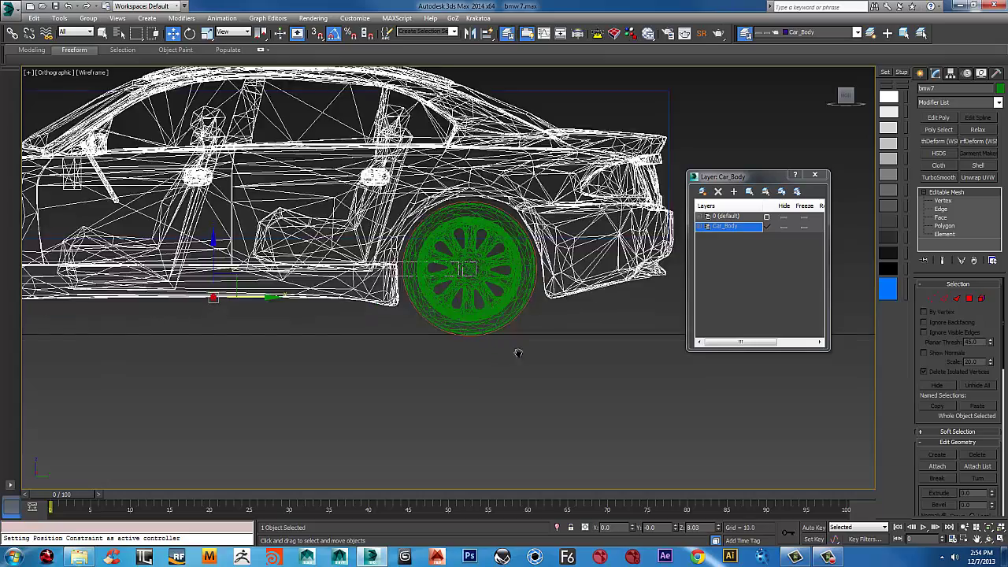
{"action": "left_click", "coordinate": [515, 348]}
{"action": "scroll", "coordinate": [510, 272], "scroll_direction": "down", "scroll_amount": 6}
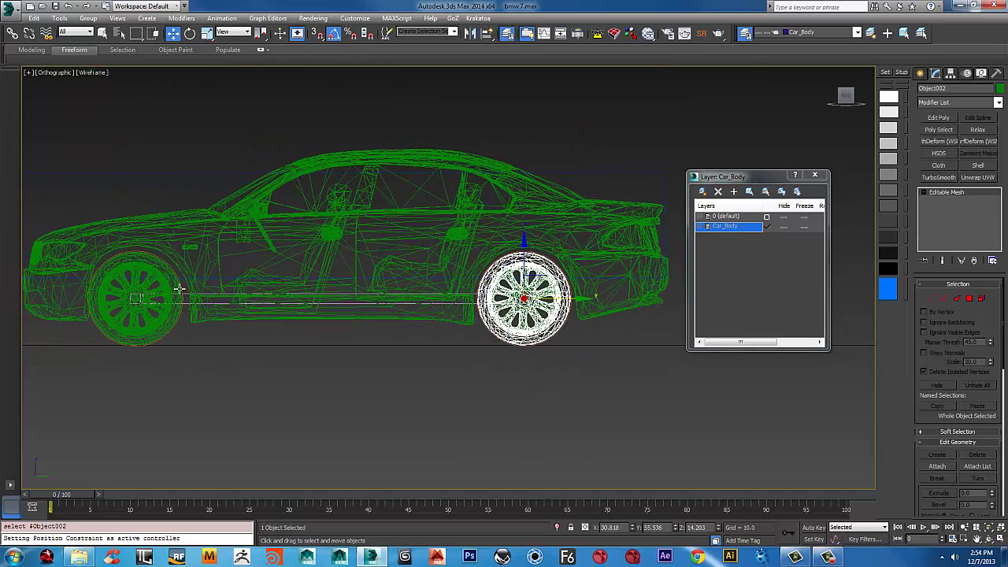
{"action": "left_click", "coordinate": [134, 283], "text": "ctrl"}
{"action": "scroll", "coordinate": [222, 307], "scroll_direction": "down", "scroll_amount": 2}
{"action": "middle_click_drag", "start_coordinate": [222, 307], "coordinate": [295, 360], "text": "alt"}
{"action": "left_click", "coordinate": [293, 361], "text": "ctrl"}
{"action": "left_click", "coordinate": [96, 316], "text": "ctrl"}
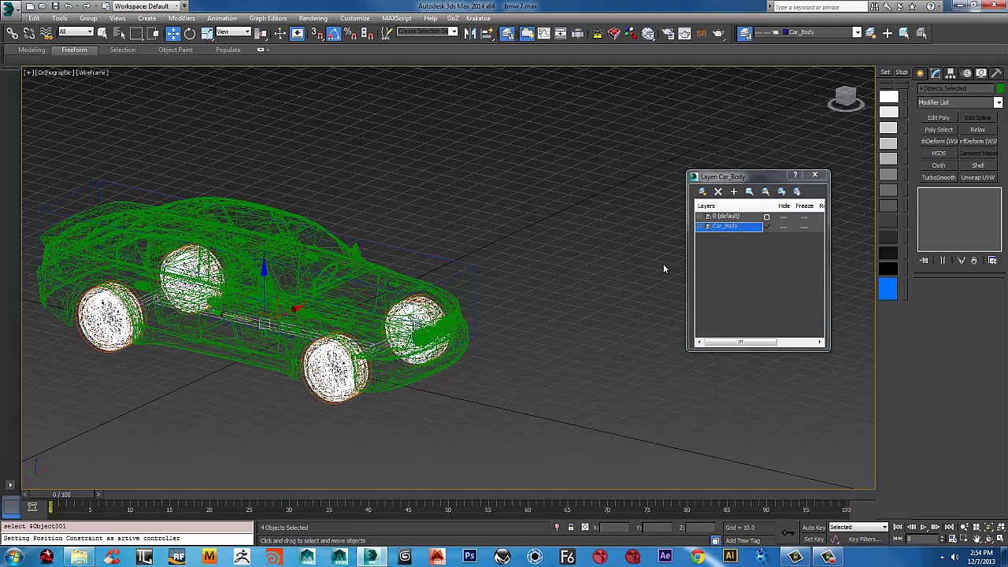
{"action": "left_click", "coordinate": [701, 191]}
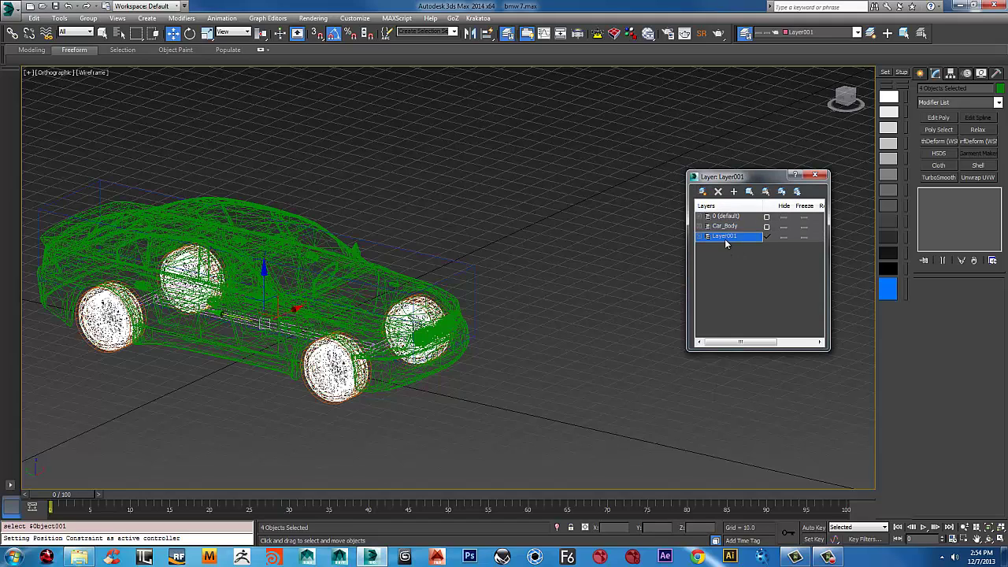
- Rename the wheels' new layer as Tire
{"action": "right_click", "coordinate": [726, 244]}
{"action": "left_click", "coordinate": [757, 245]}
{"action": "type", "text": "Tire"}
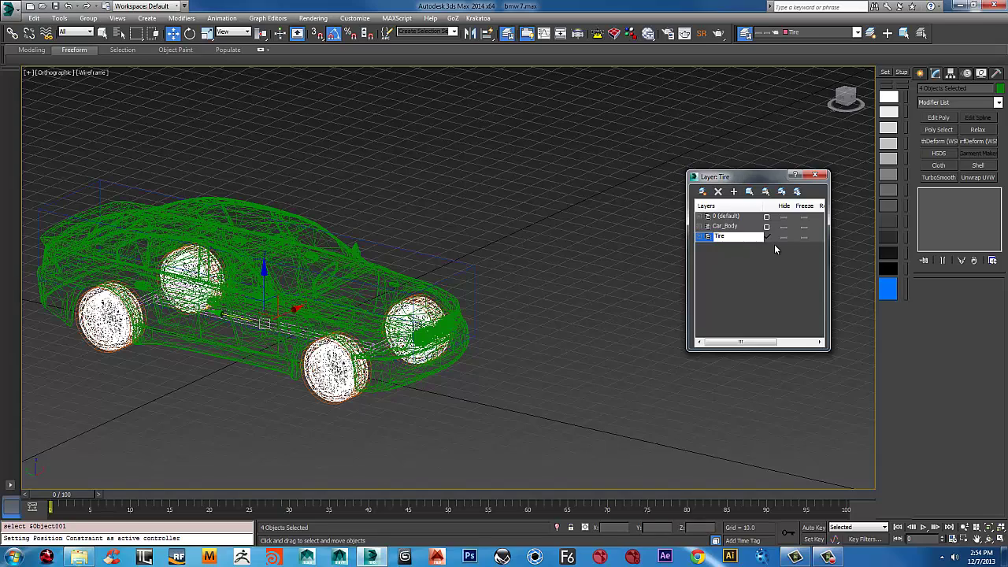
{"action": "left_click", "coordinate": [750, 279]}
- Hide the Car_Body and Tire layers so only the control objects are shown
{"action": "scroll", "coordinate": [531, 280], "scroll_direction": "down", "scroll_amount": 3}
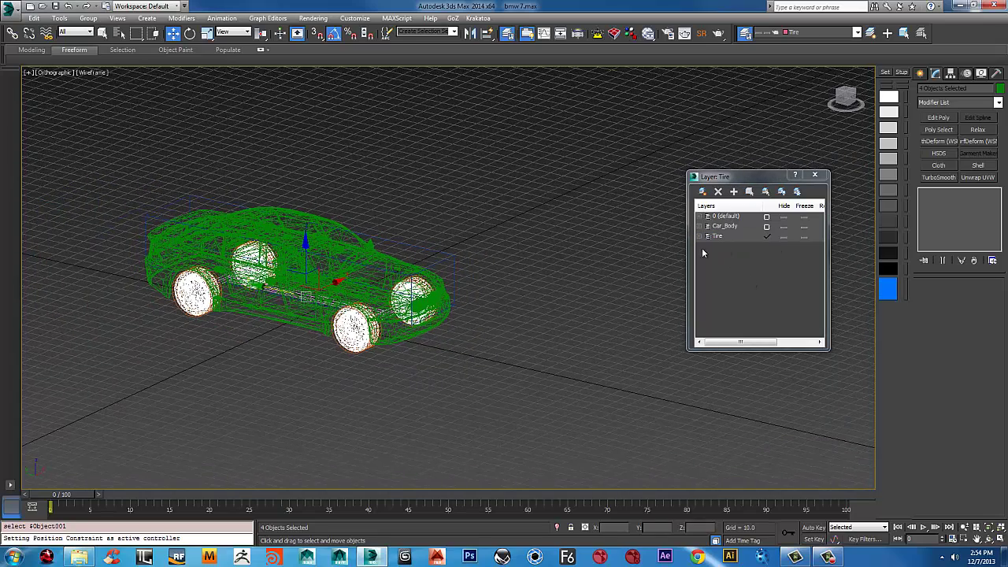
{"action": "left_click", "coordinate": [783, 227]}
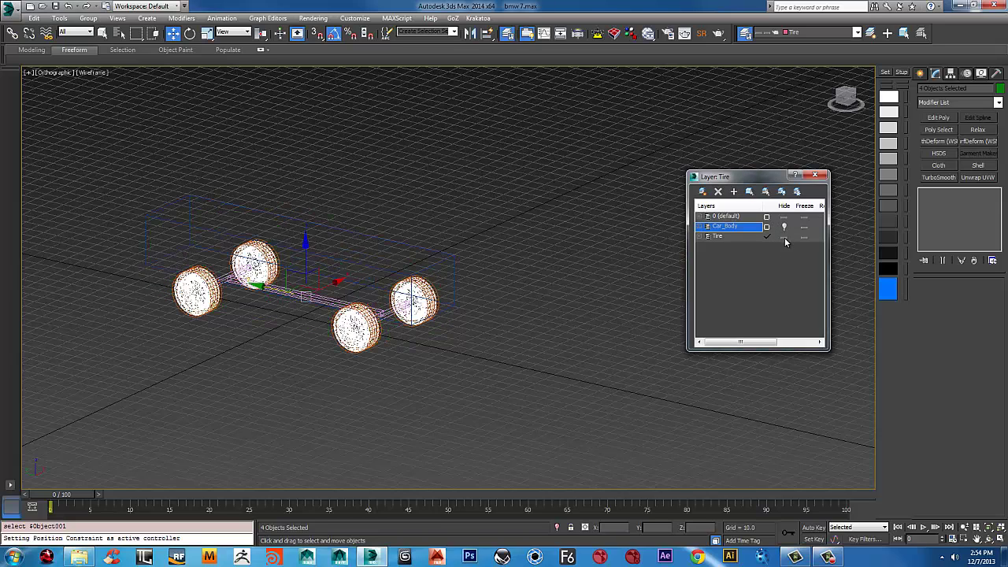
{"action": "left_click", "coordinate": [783, 237]}
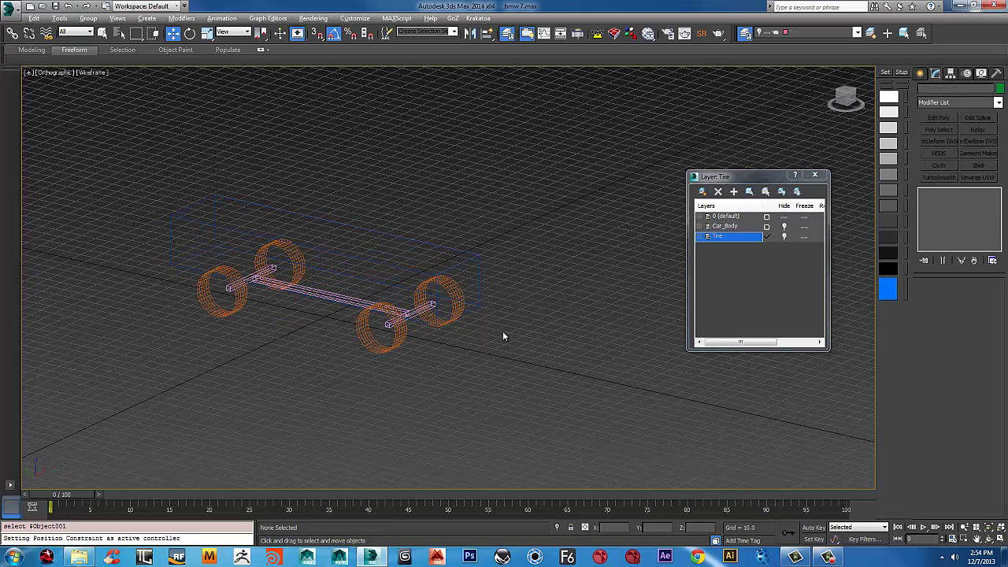
- Select the eight control objects (body box, chassis bar, axles and wheel cylinders) and put them on a new layer
{"action": "key", "text": "l"}
{"action": "key", "text": "z"}
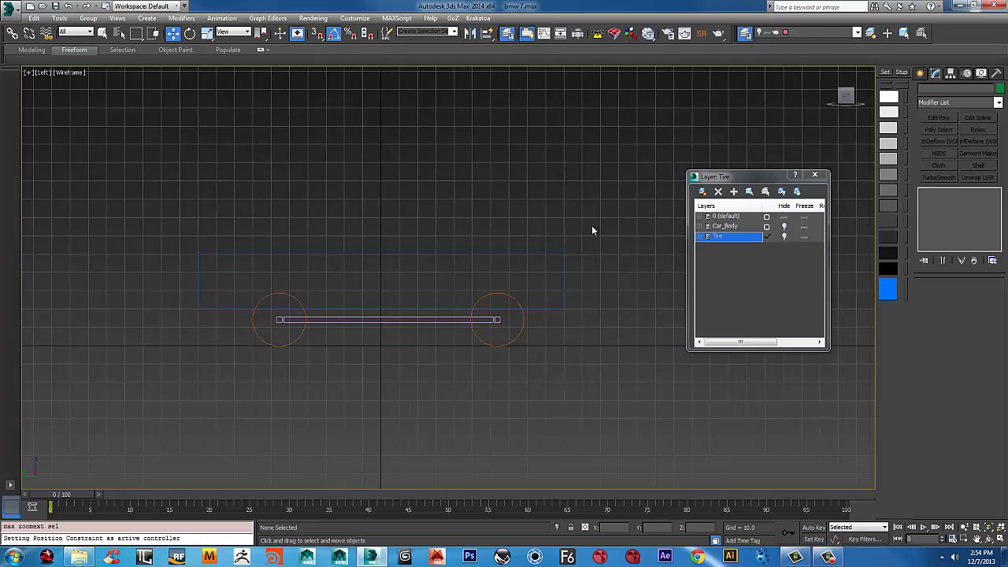
{"action": "left_click_drag", "start_coordinate": [117, 396], "coordinate": [118, 395]}
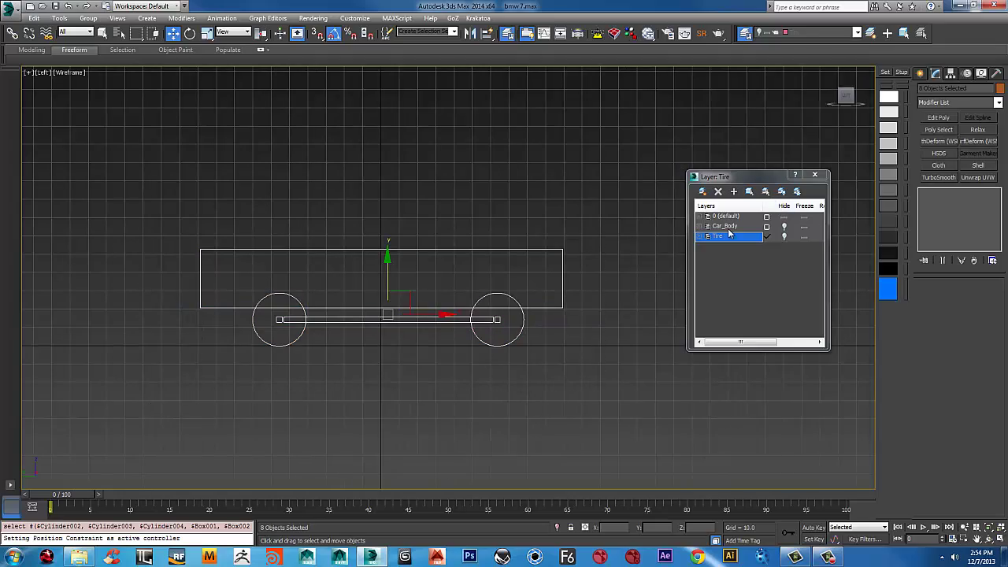
{"action": "middle_click_drag", "start_coordinate": [550, 274], "coordinate": [501, 305], "text": "alt"}
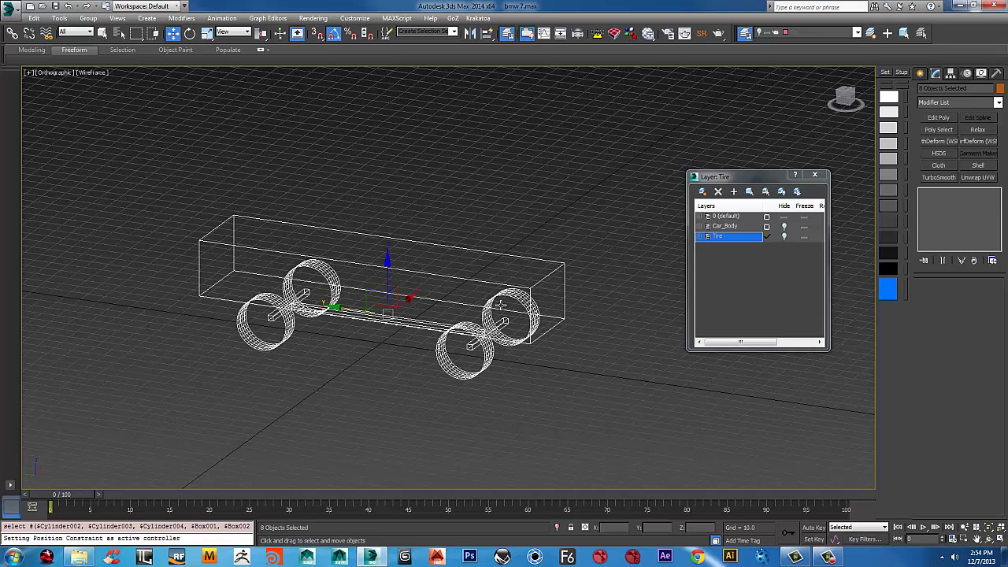
{"action": "left_click", "coordinate": [703, 192]}
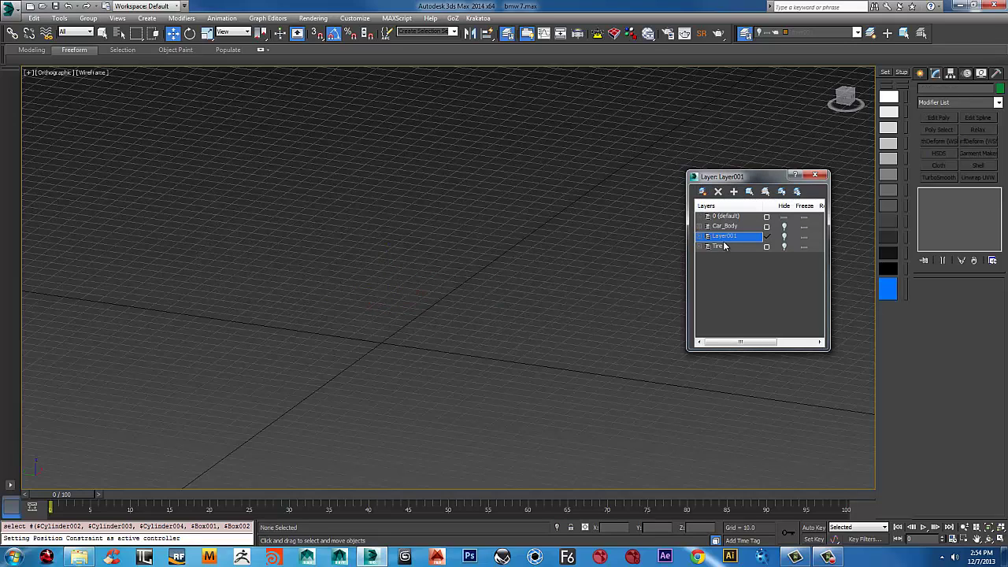
- Rename the control objects' new layer as MassFx_Geo
{"action": "right_click", "coordinate": [717, 237]}
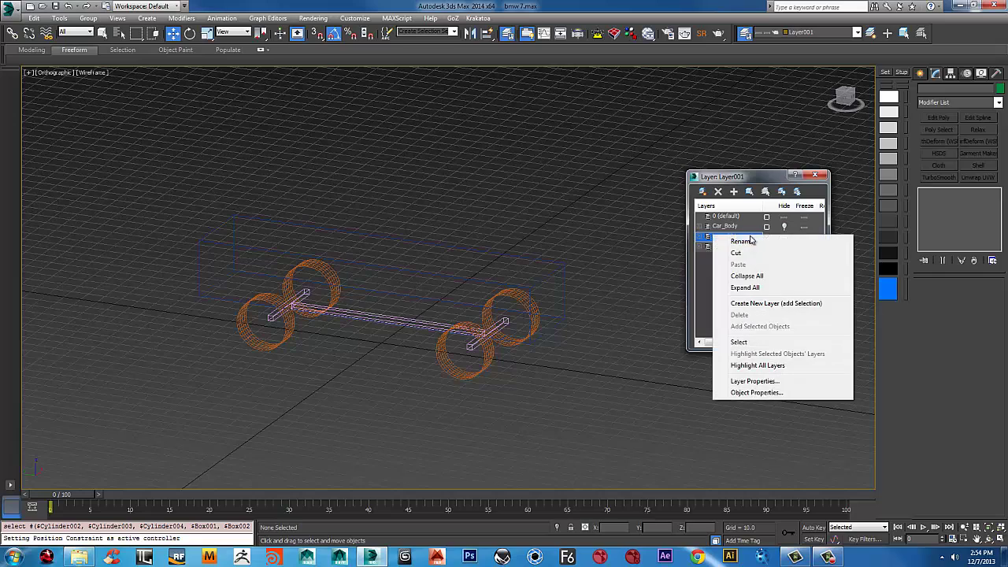
{"action": "left_click", "coordinate": [742, 241]}
{"action": "type", "text": "Ma"}
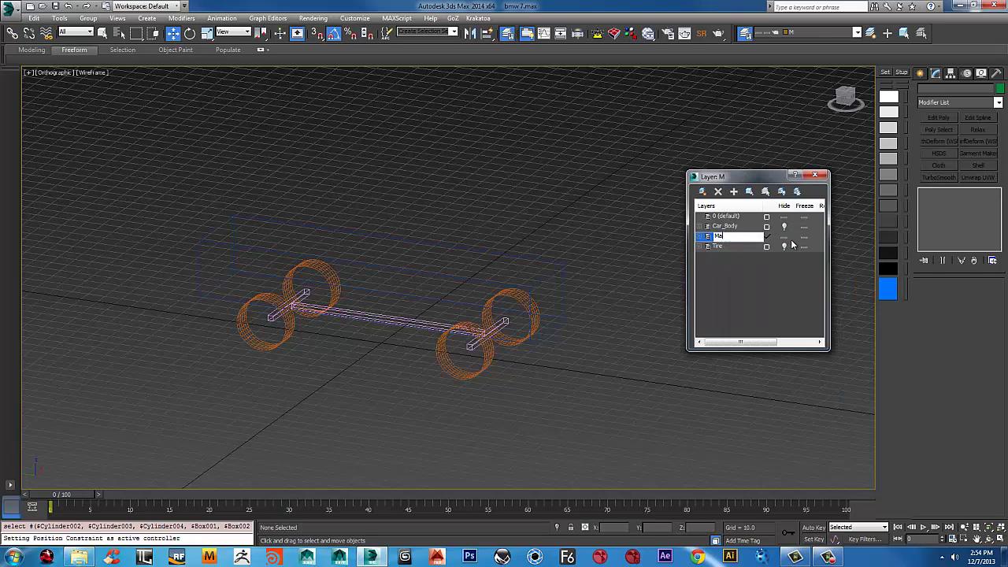
{"action": "type", "text": "ssFx_Geo"}
{"action": "key", "text": "Return"}
- Show the control objects shaded with edged faces in the Left view and clear the layer highlight
{"action": "key", "text": "l"}
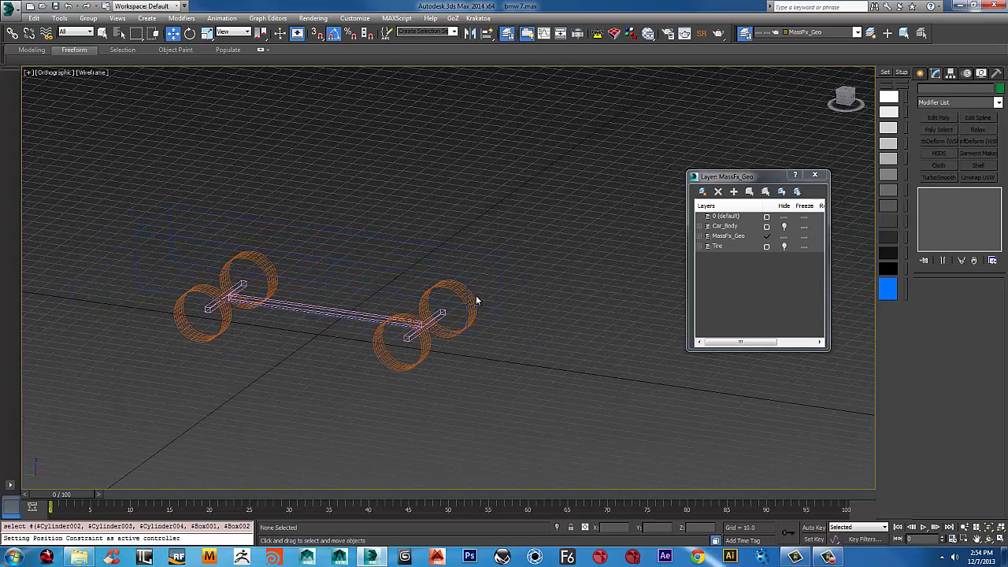
{"action": "key", "text": "z"}
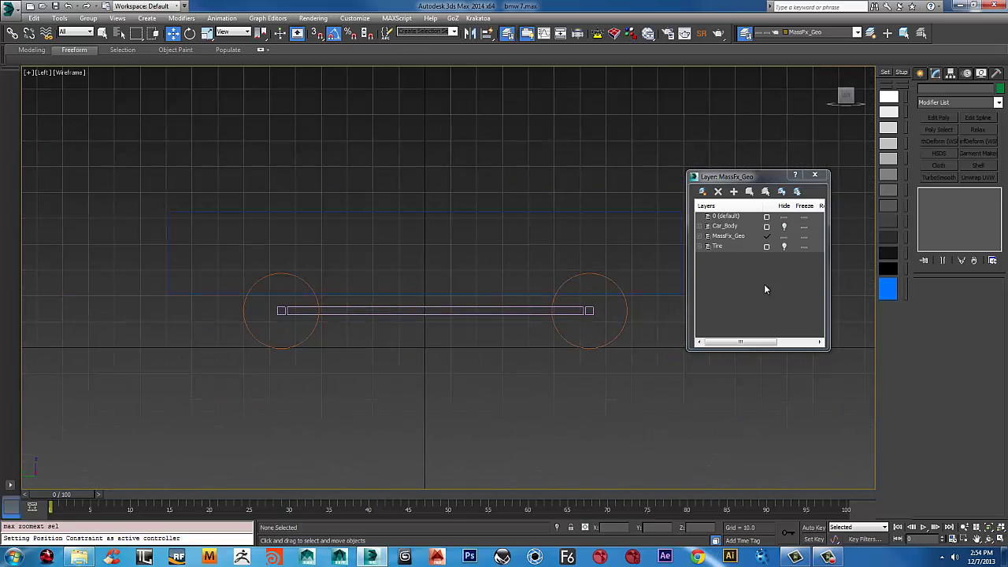
{"action": "key", "text": "F3"}
{"action": "scroll", "coordinate": [570, 284], "scroll_direction": "down", "scroll_amount": 2}
{"action": "middle_click_drag", "start_coordinate": [570, 283], "coordinate": [516, 271]}
{"action": "left_click", "coordinate": [738, 297]}
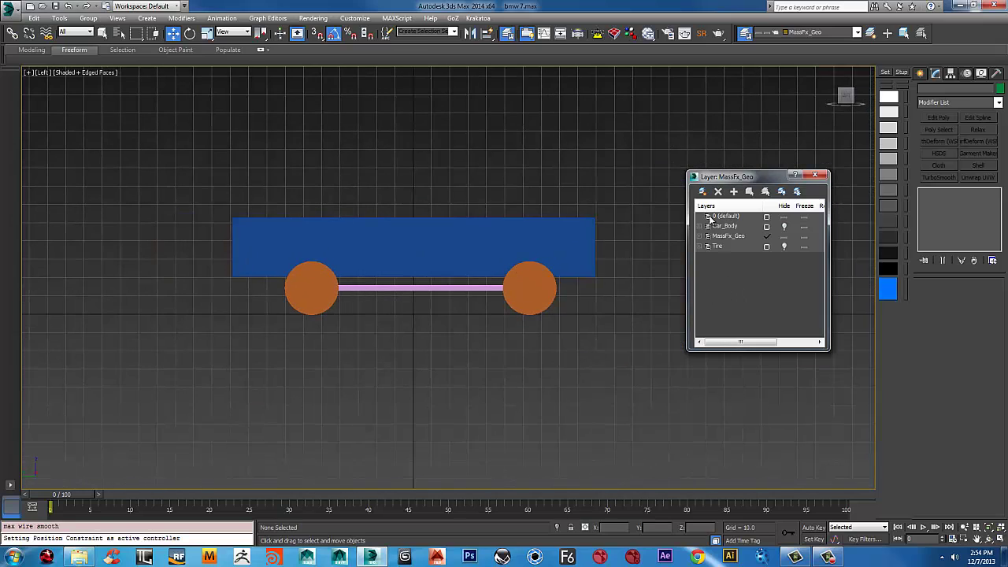
- Create a new empty layer and name it Constraints
{"action": "left_click", "coordinate": [703, 191]}
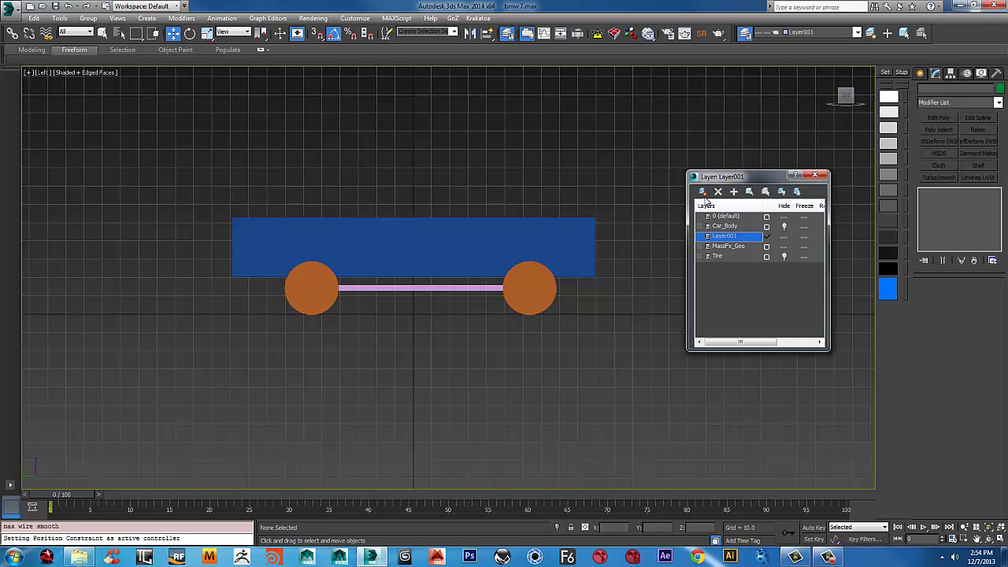
{"action": "right_click", "coordinate": [725, 236]}
{"action": "left_click", "coordinate": [750, 245]}
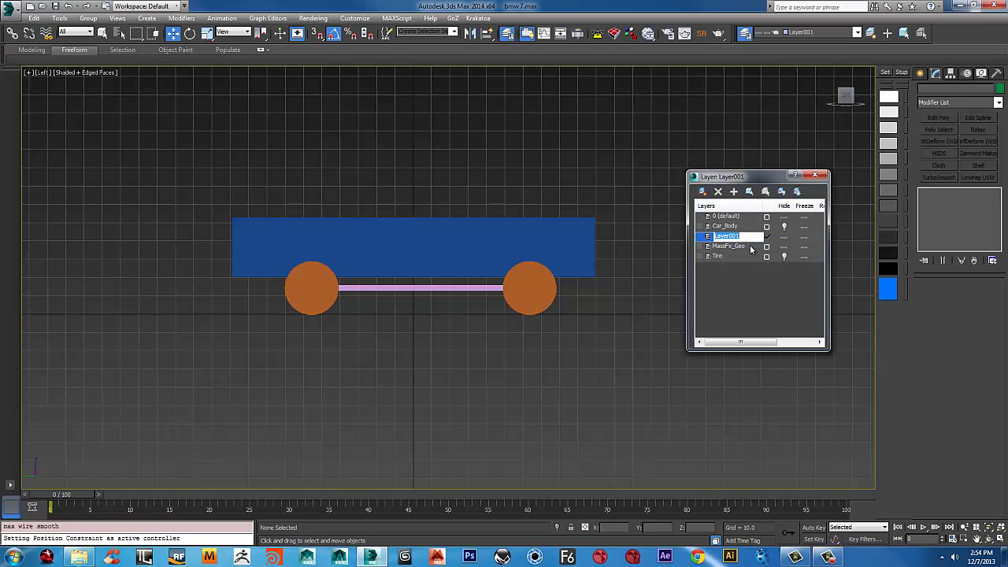
{"action": "type", "text": "Co"}
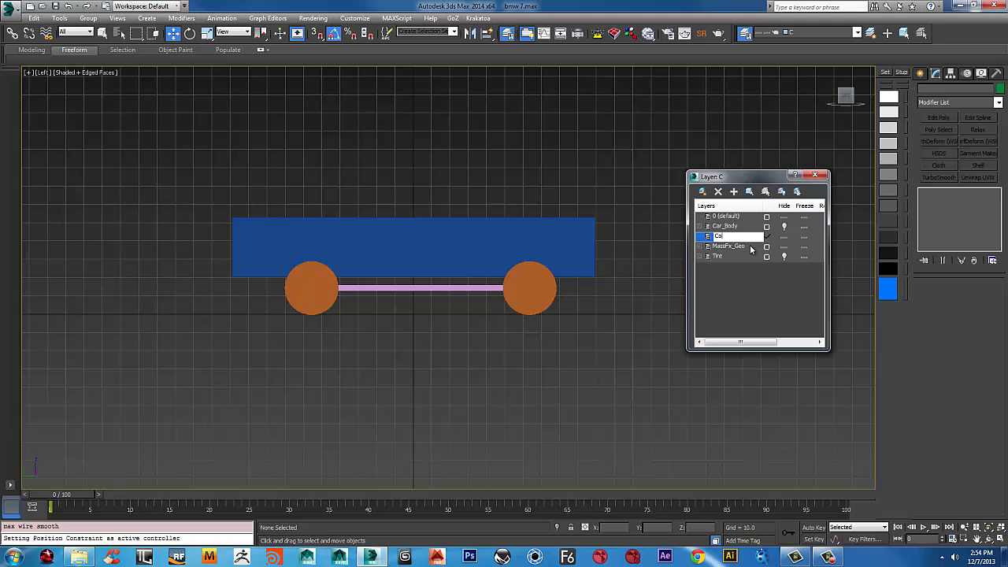
{"action": "type", "text": "nstraints"}
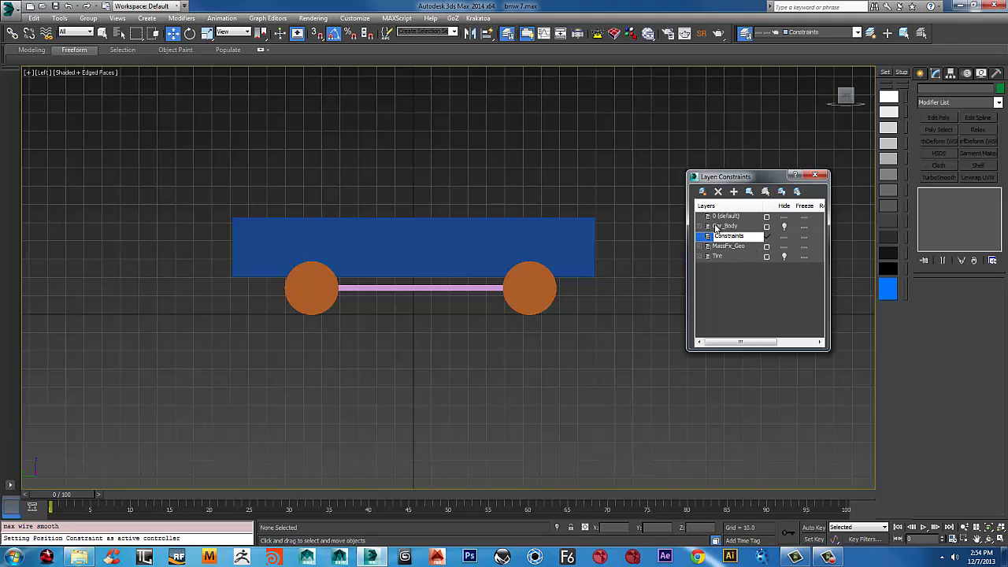
{"action": "left_click", "coordinate": [740, 315]}
- Rename the large blue body box as MassFX_CarBody
{"action": "scroll", "coordinate": [541, 288], "scroll_direction": "up", "scroll_amount": 5}
{"action": "scroll", "coordinate": [542, 268], "scroll_direction": "down", "scroll_amount": 2}
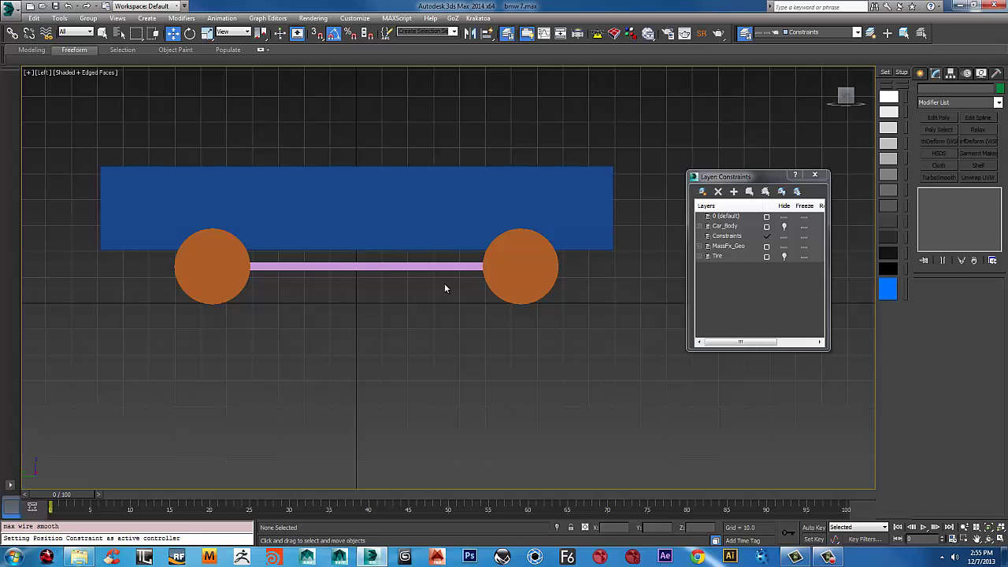
{"action": "left_click", "coordinate": [367, 195]}
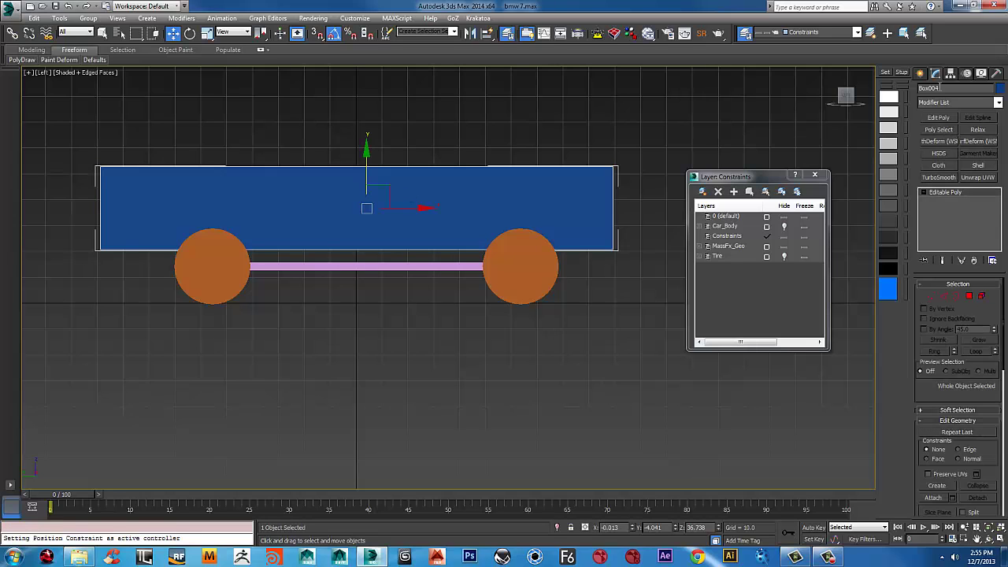
{"action": "scroll", "coordinate": [485, 184], "scroll_direction": "down", "scroll_amount": 2}
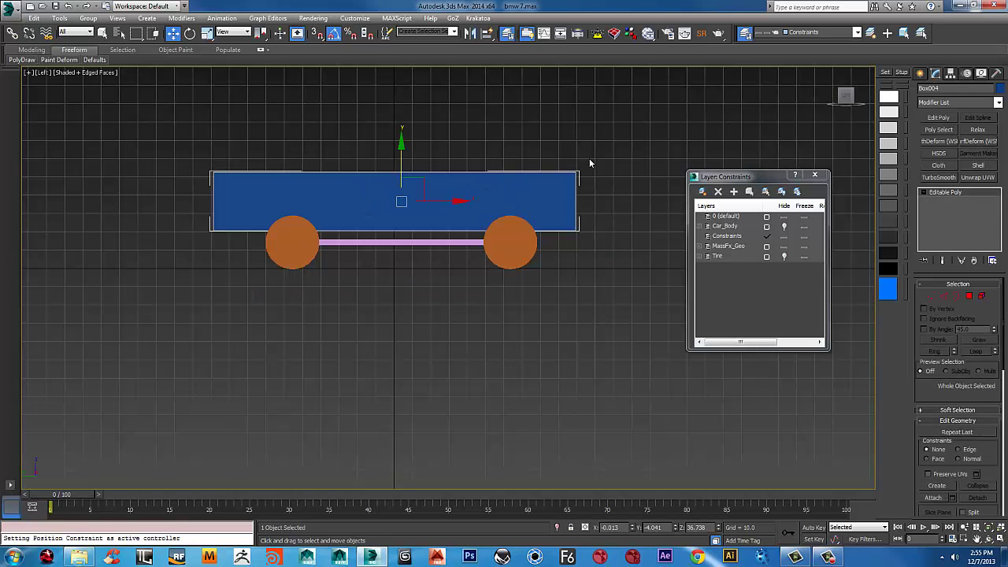
{"action": "scroll", "coordinate": [430, 204], "scroll_direction": "up", "scroll_amount": 2}
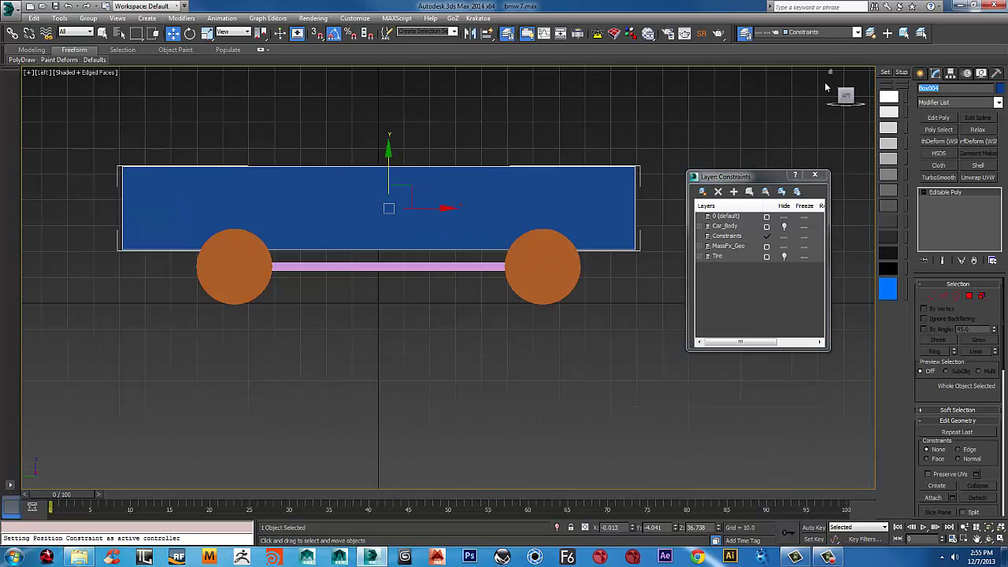
{"action": "type", "text": "MassFX_CarBody"}
- Rename the long chassis bar between the two axles as MassFX_CenterCtrl
{"action": "middle_click_drag", "start_coordinate": [522, 286], "coordinate": [537, 224]}
{"action": "left_click_drag", "start_coordinate": [399, 220], "coordinate": [455, 197]}
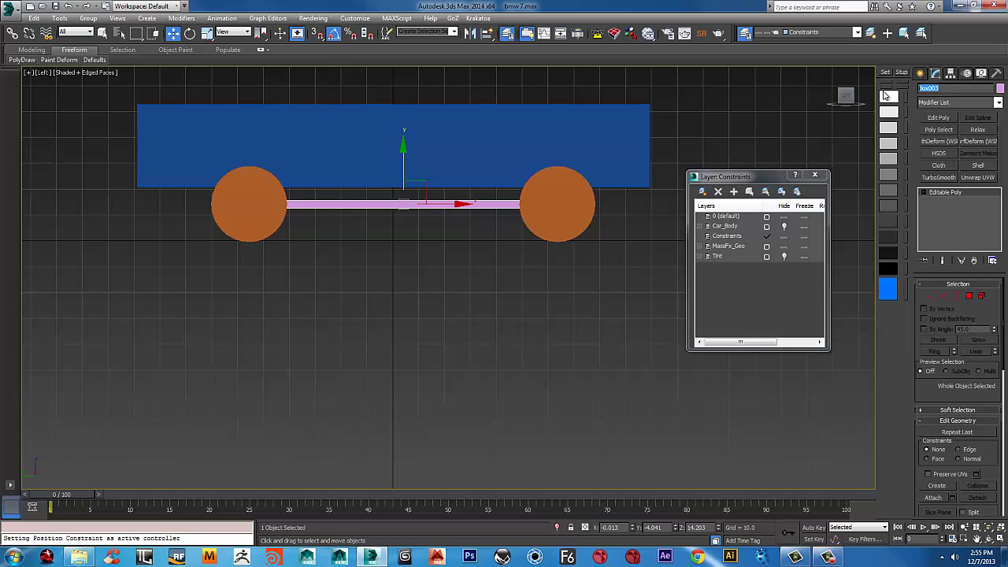
{"action": "type", "text": "MassFX_CenterCtrl"}
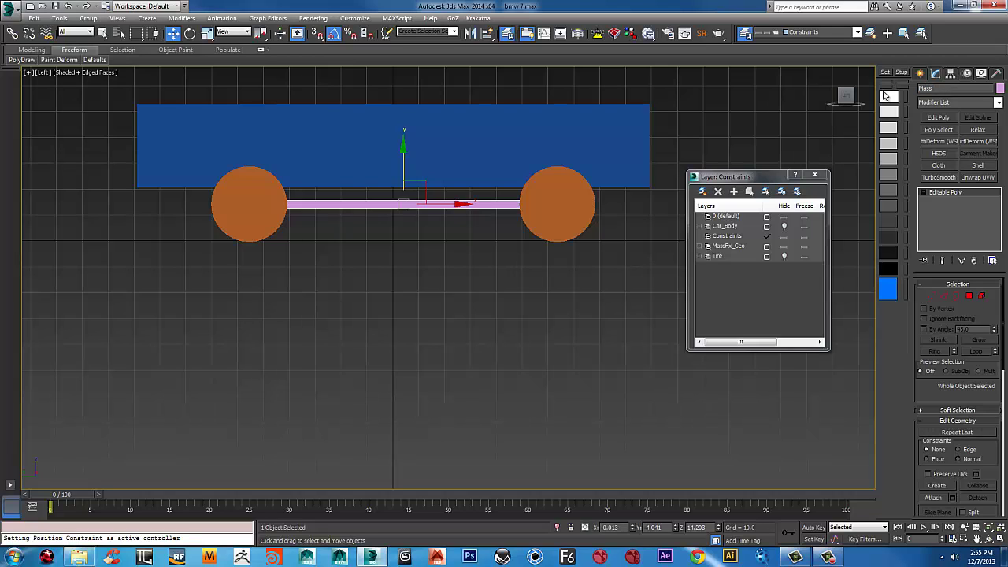
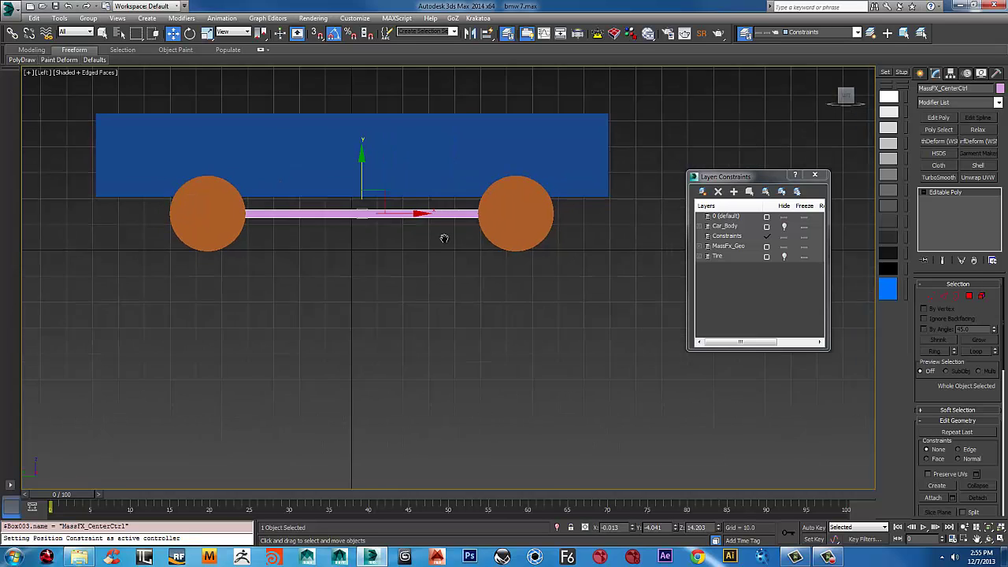
- From the underside of the car, rename the back axle box as MassFX_BackAccel
{"action": "middle_click_drag", "start_coordinate": [443, 236], "coordinate": [504, 174], "text": "alt"}
{"action": "left_click", "coordinate": [509, 169]}
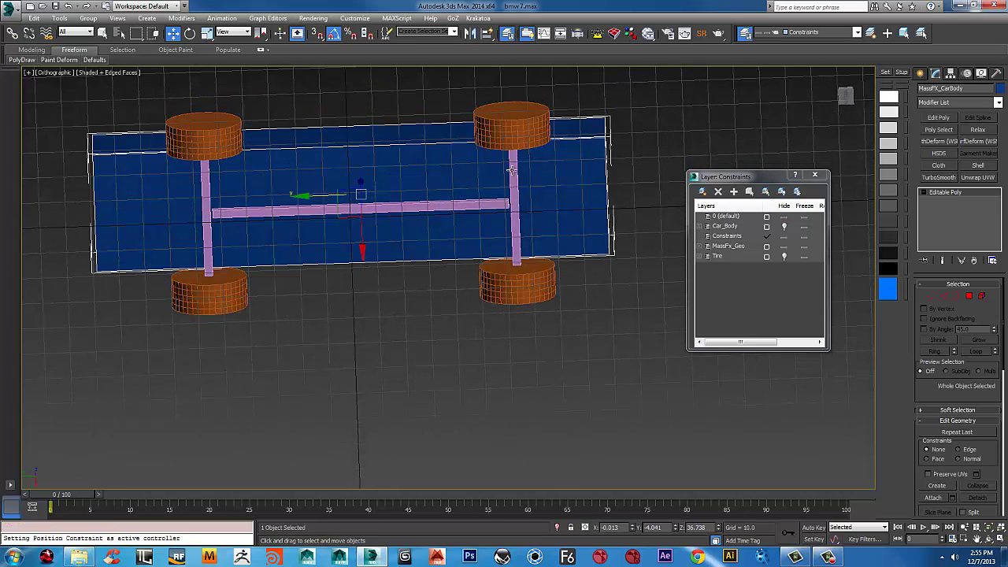
{"action": "left_click", "coordinate": [513, 170]}
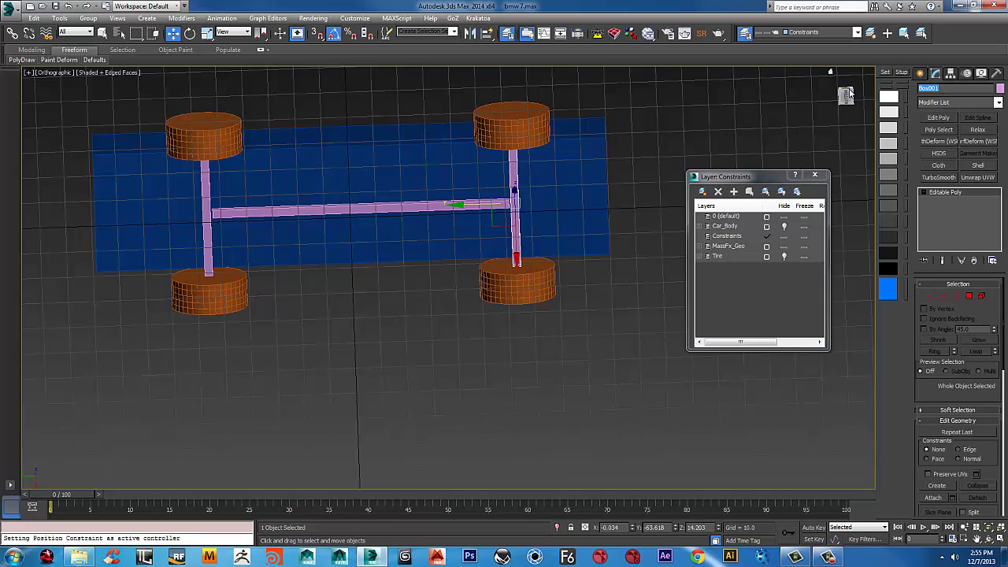
{"action": "type", "text": "MassFX_BackAxel"}
{"action": "key", "text": "Return"}
- Copy the back axle's name to the front axle box and change it to MassFX_FrontAccel
{"action": "key", "text": "ctrl+c"}
{"action": "left_click", "coordinate": [206, 181]}
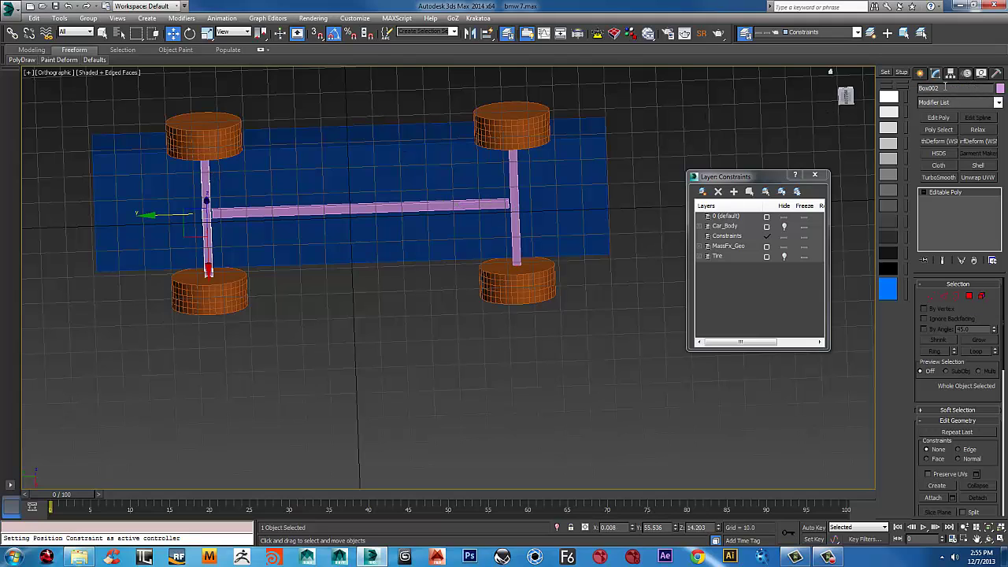
{"action": "double_click", "coordinate": [945, 87]}
{"action": "key", "text": "ctrl+v"}
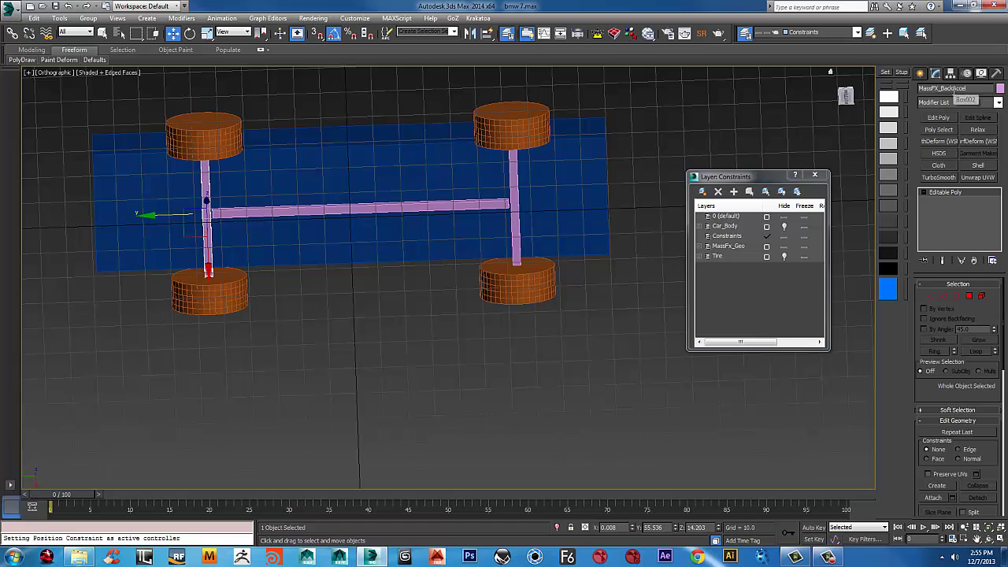
{"action": "left_click_drag", "start_coordinate": [941, 88], "coordinate": [952, 88]}
{"action": "type", "text": "Front"}
- Select the four wheel cylinders and batch-rename them with the base name tire and sequential numbering from 0
{"action": "middle_click_drag", "start_coordinate": [558, 336], "coordinate": [510, 398]}
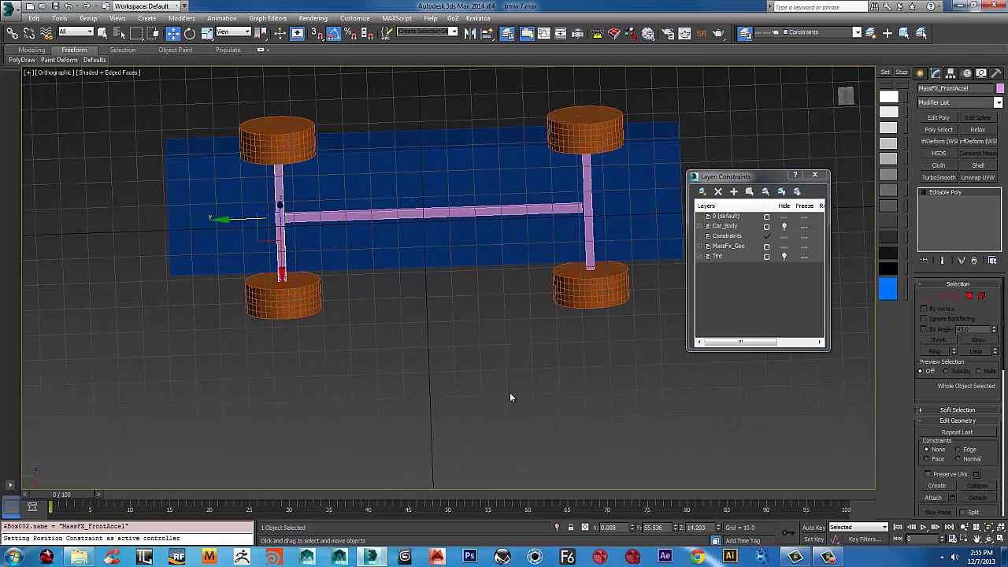
{"action": "left_click", "coordinate": [282, 296]}
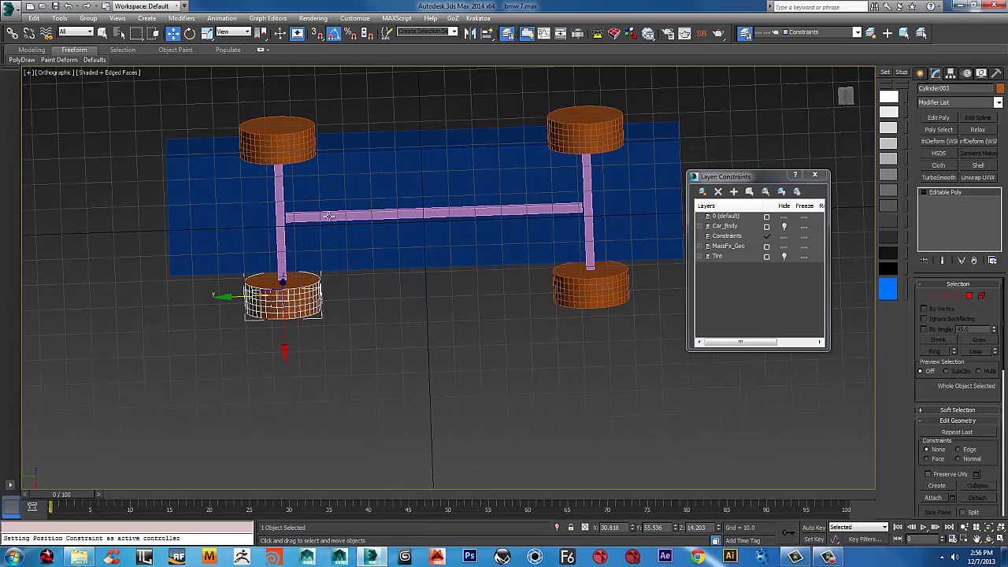
{"action": "left_click", "coordinate": [276, 148], "text": "ctrl"}
{"action": "left_click", "coordinate": [594, 142], "text": "ctrl"}
{"action": "left_click", "coordinate": [607, 272], "text": "ctrl"}
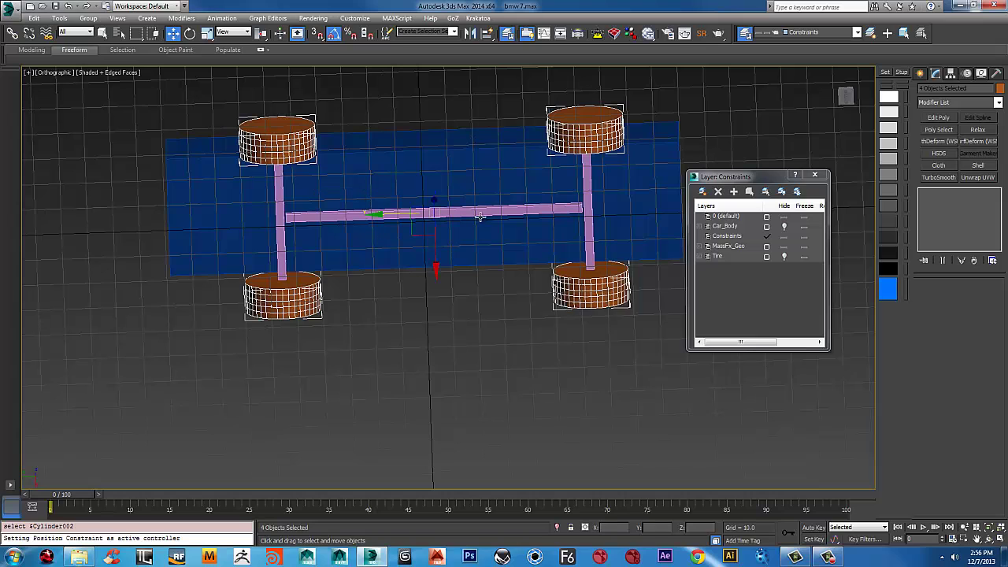
{"action": "left_click", "coordinate": [58, 20]}
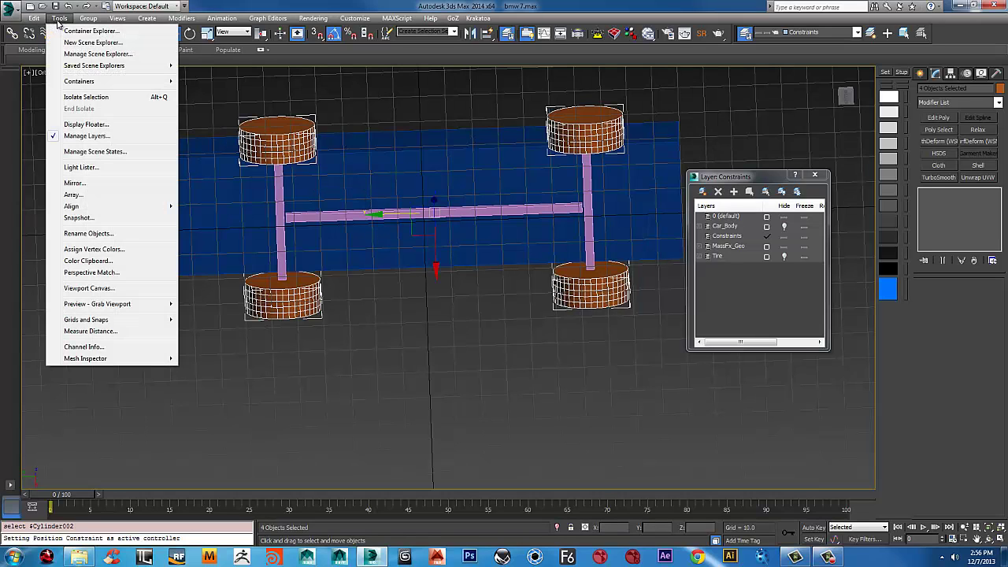
{"action": "left_click", "coordinate": [126, 234]}
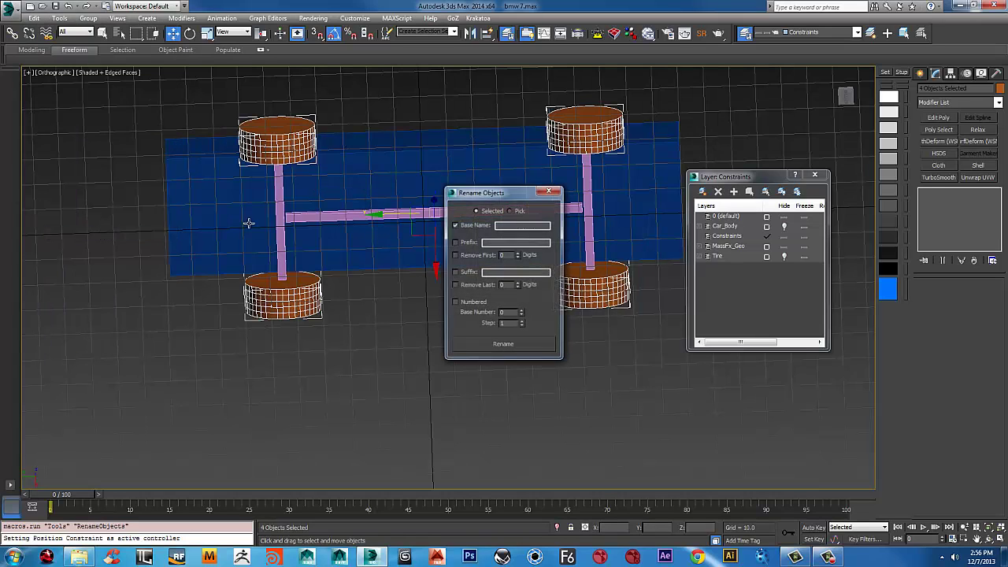
{"action": "left_click", "coordinate": [534, 227]}
{"action": "type", "text": "tire"}
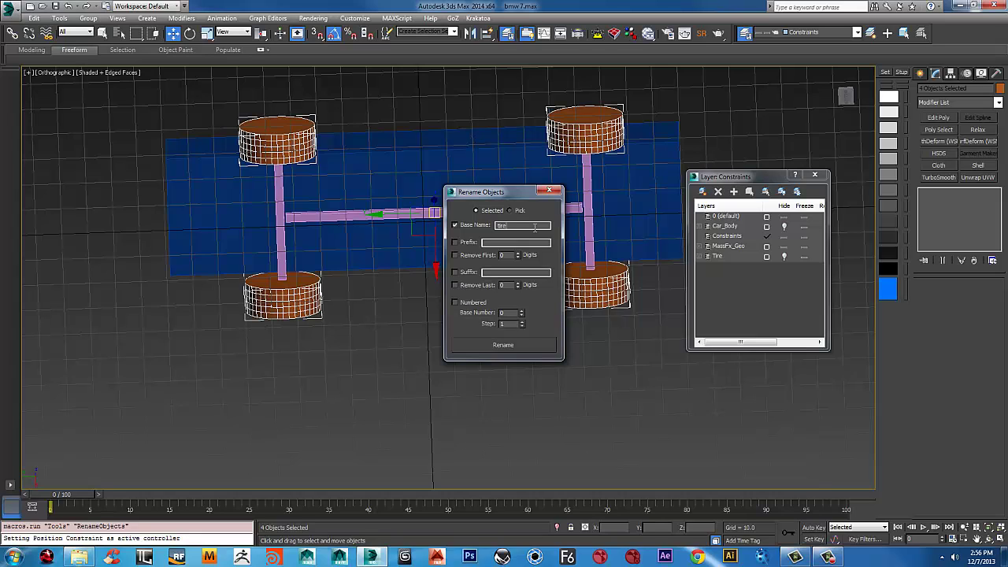
{"action": "type", "text": "s"}
{"action": "left_click", "coordinate": [501, 344]}
{"action": "left_click", "coordinate": [550, 190]}
- Select each wheel cylinder in turn to check its new name, and clear the selection
{"action": "middle_click_drag", "start_coordinate": [507, 275], "coordinate": [453, 278]}
{"action": "left_click", "coordinate": [489, 372]}
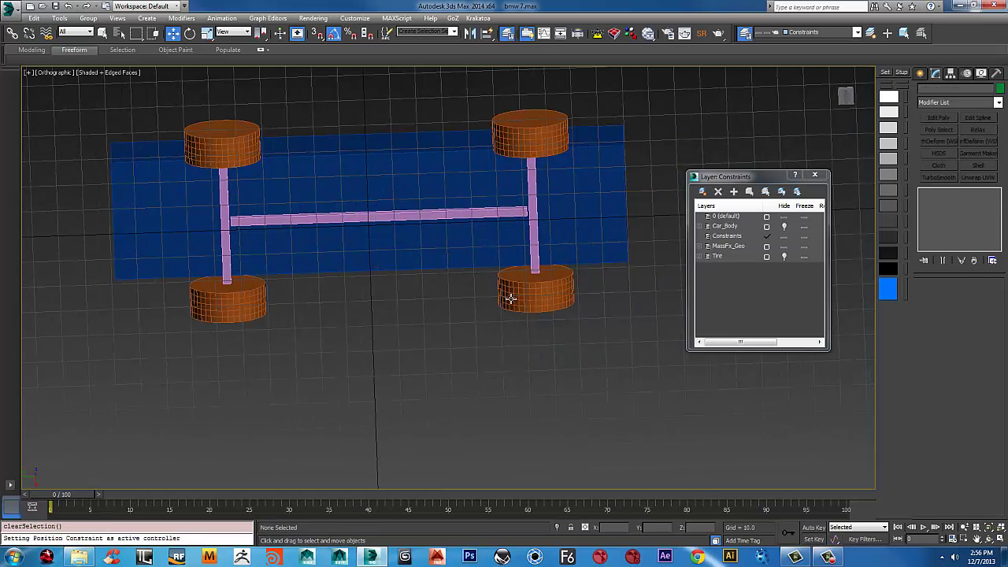
{"action": "left_click", "coordinate": [513, 292]}
{"action": "left_click", "coordinate": [242, 300]}
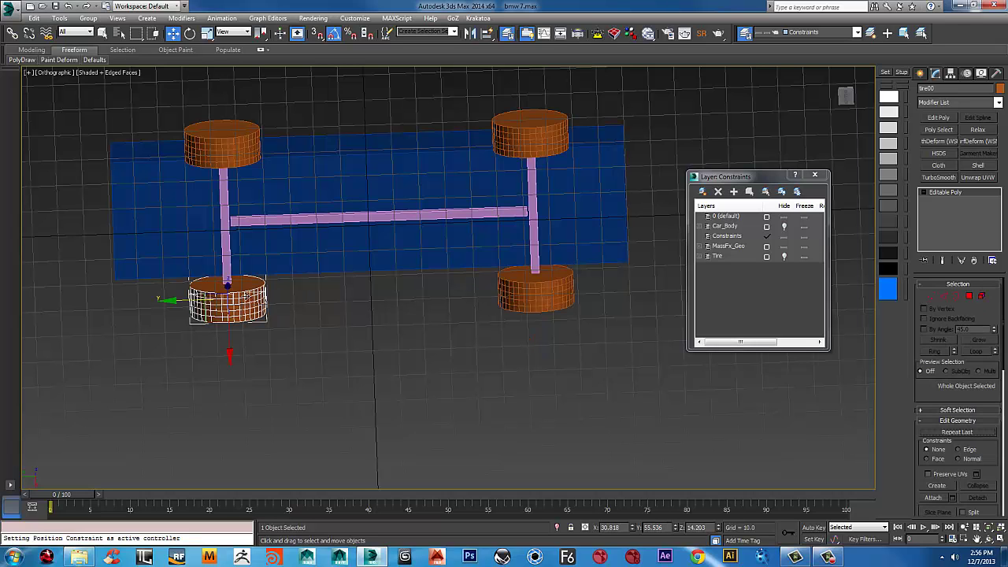
{"action": "left_click", "coordinate": [227, 132]}
{"action": "left_click", "coordinate": [527, 139]}
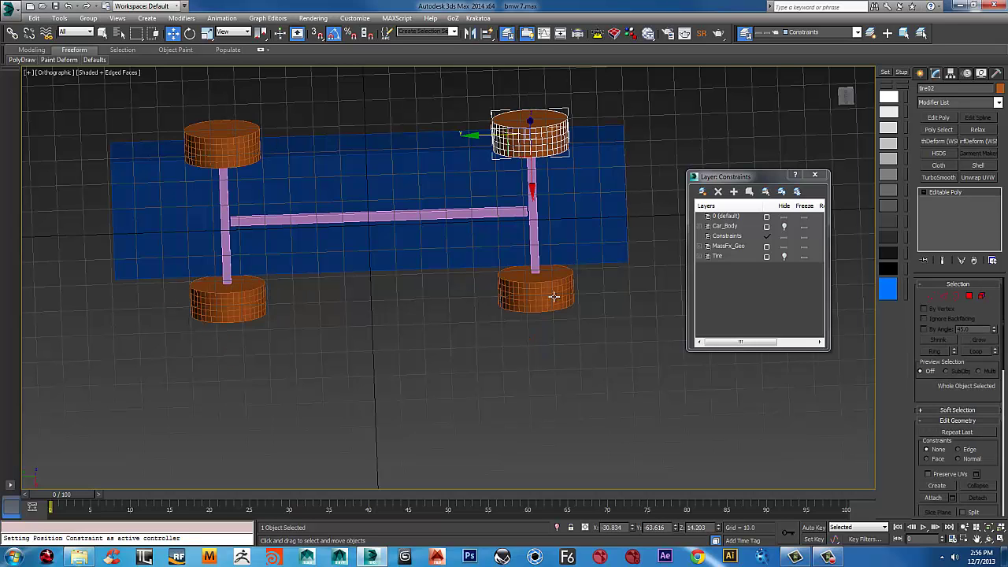
{"action": "left_click", "coordinate": [544, 301]}
{"action": "scroll", "coordinate": [460, 294], "scroll_direction": "down", "scroll_amount": 2}
{"action": "middle_click_drag", "start_coordinate": [461, 295], "coordinate": [466, 302], "text": "alt"}
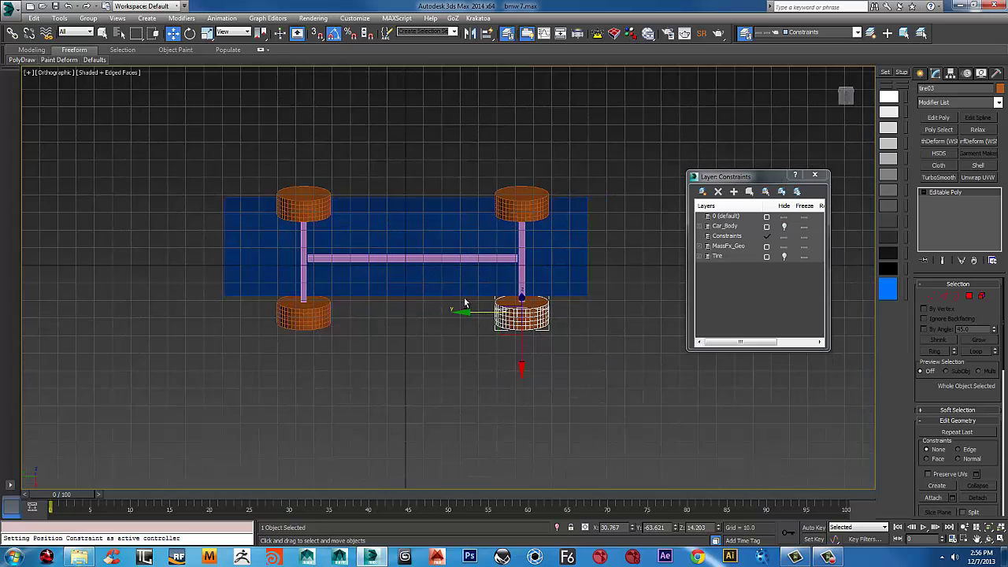
{"action": "scroll", "coordinate": [464, 303], "scroll_direction": "up", "scroll_amount": 2}
{"action": "left_click", "coordinate": [402, 343]}
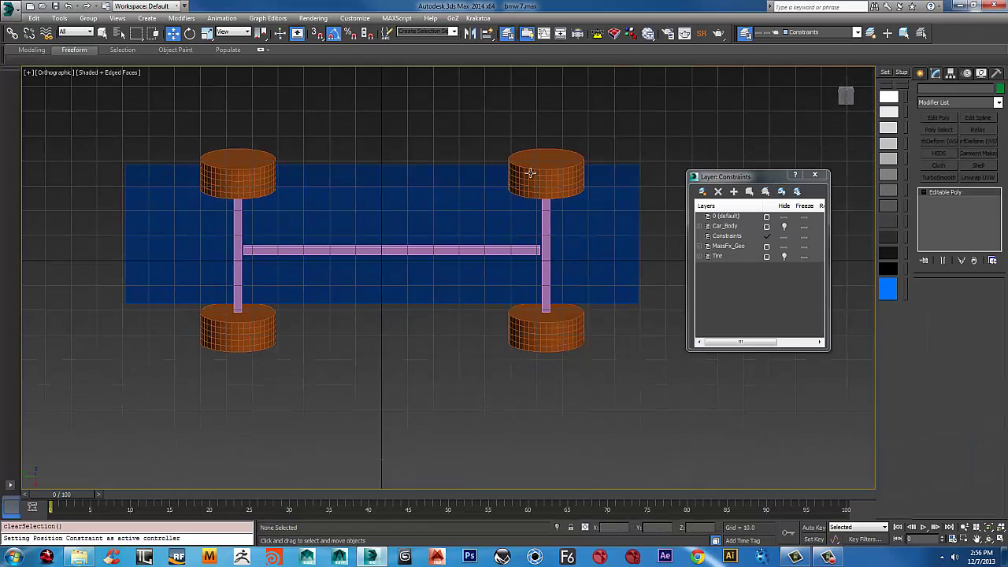
- Select the two back wheel cylinders and link them to the MassFX_BackAccel axle box as their parent
{"action": "left_click", "coordinate": [529, 171]}
{"action": "left_click", "coordinate": [545, 316], "text": "ctrl"}
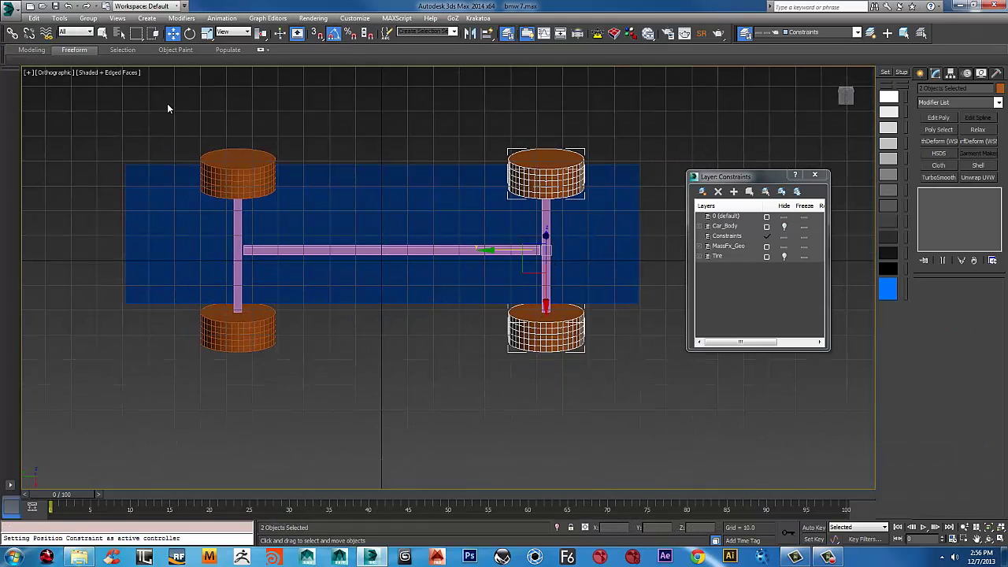
{"action": "left_click_drag", "start_coordinate": [553, 187], "coordinate": [494, 266]}
{"action": "key", "text": "ctrl+z"}
{"action": "left_click", "coordinate": [12, 32]}
{"action": "mouse_move", "coordinate": [547, 228]}
{"action": "left_mouse_down"}
{"action": "mouse_move", "coordinate": [549, 245]}
{"action": "mouse_move", "coordinate": [546, 227]}
{"action": "left_mouse_up"}
- Select the two front wheel cylinders and link them to the MassFX_FrontAccel axle box as their parent
{"action": "left_click", "coordinate": [263, 182]}
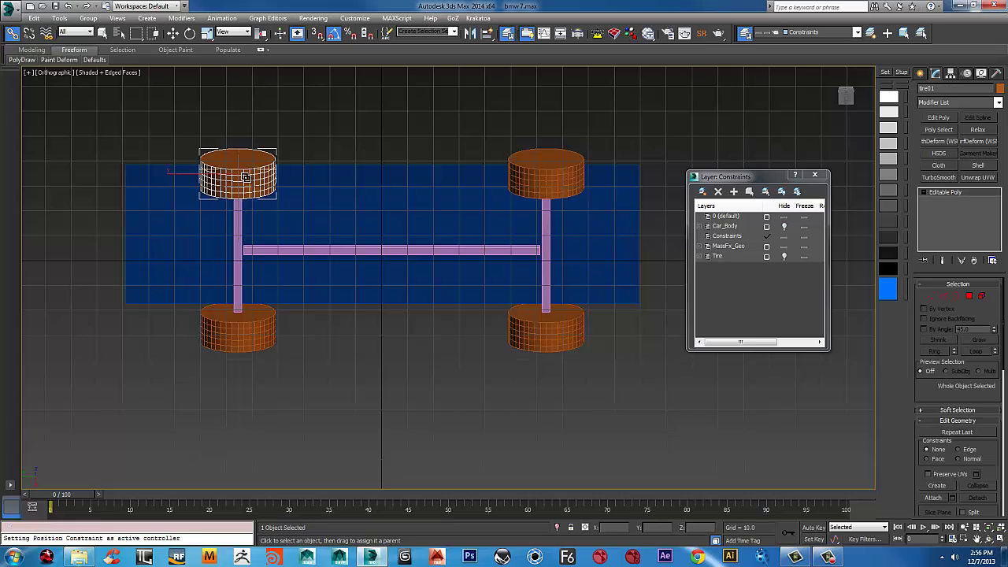
{"action": "left_click", "coordinate": [246, 334], "text": "ctrl"}
{"action": "left_click_drag", "start_coordinate": [227, 194], "coordinate": [240, 234]}
- Select both axle boxes together with the car body box and link them to the central bar MassFX_CenterCtrl
{"action": "left_click", "coordinate": [240, 234]}
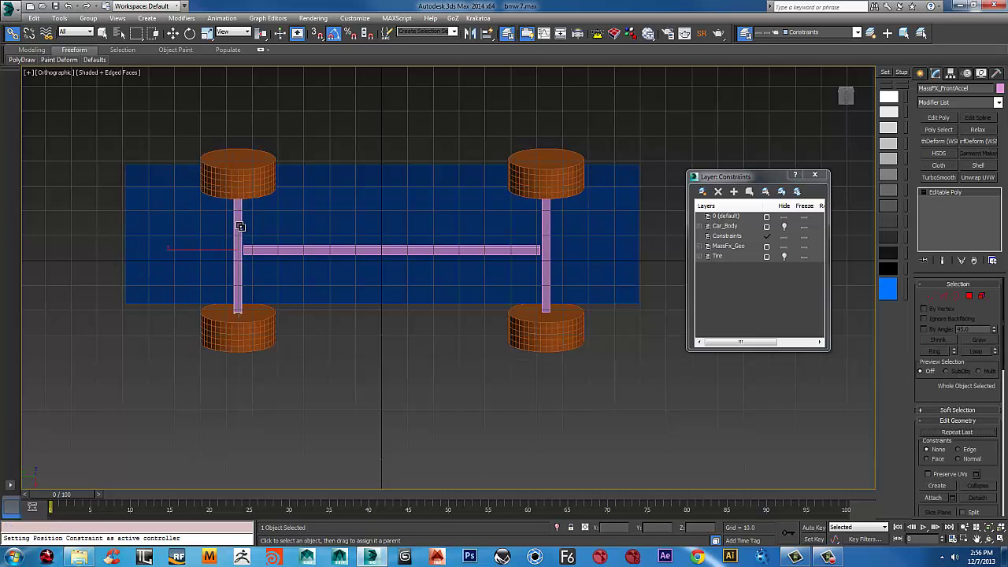
{"action": "left_click", "coordinate": [541, 222], "text": "ctrl"}
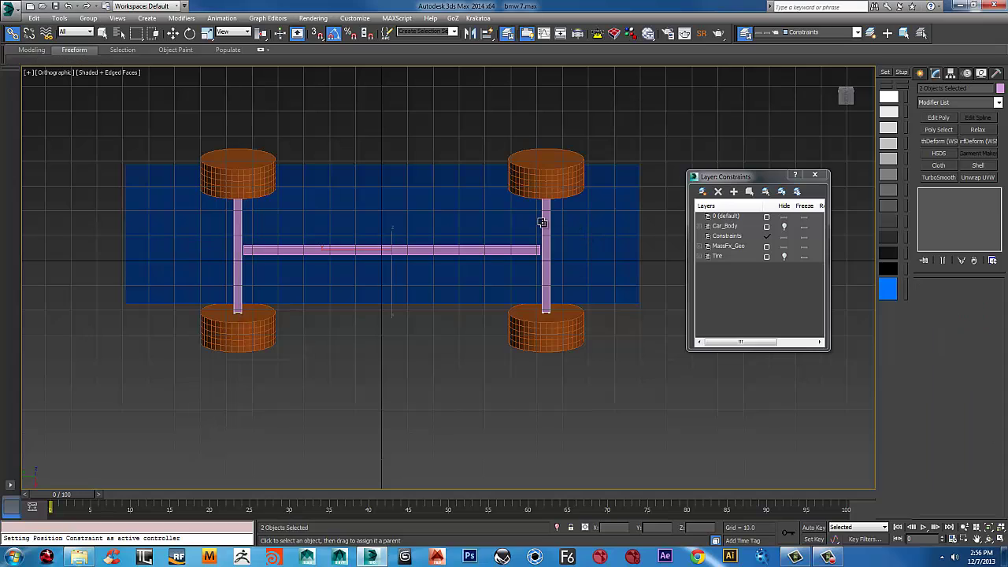
{"action": "left_click", "coordinate": [382, 178], "text": "ctrl"}
{"action": "left_click_drag", "start_coordinate": [401, 190], "coordinate": [404, 254]}
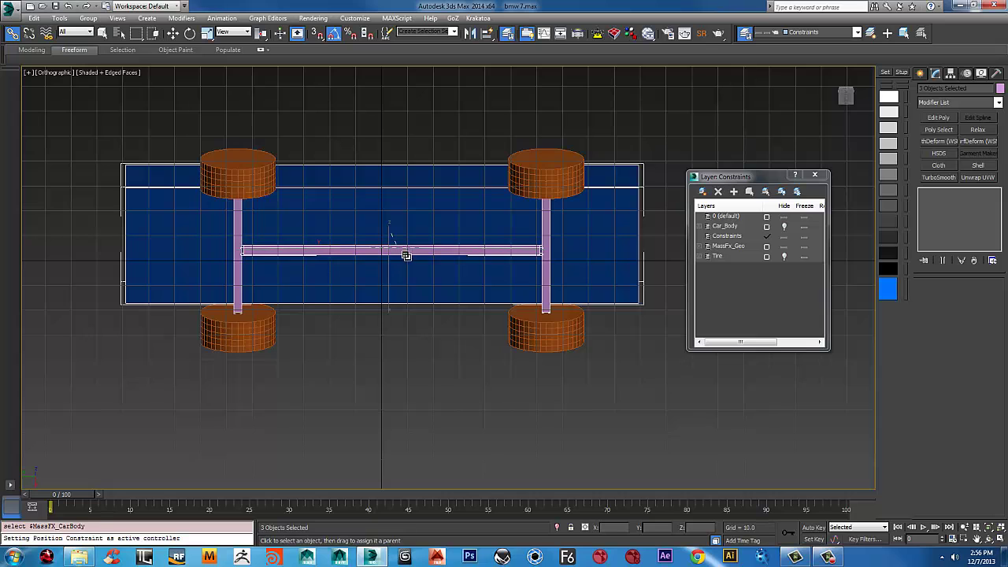
- Test the link hierarchy by moving MassFX_CenterCtrl upward in the perspective view, and undo the move
{"action": "middle_click_drag", "start_coordinate": [405, 253], "coordinate": [412, 296], "text": "alt"}
{"action": "left_click", "coordinate": [413, 296]}
{"action": "left_click", "coordinate": [411, 256]}
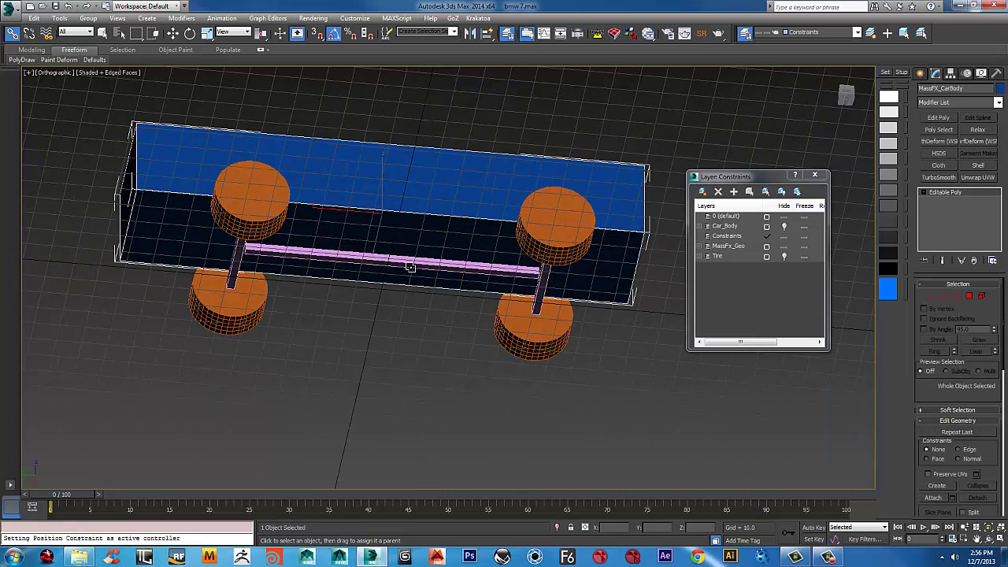
{"action": "left_click", "coordinate": [400, 266]}
{"action": "left_click", "coordinate": [387, 261]}
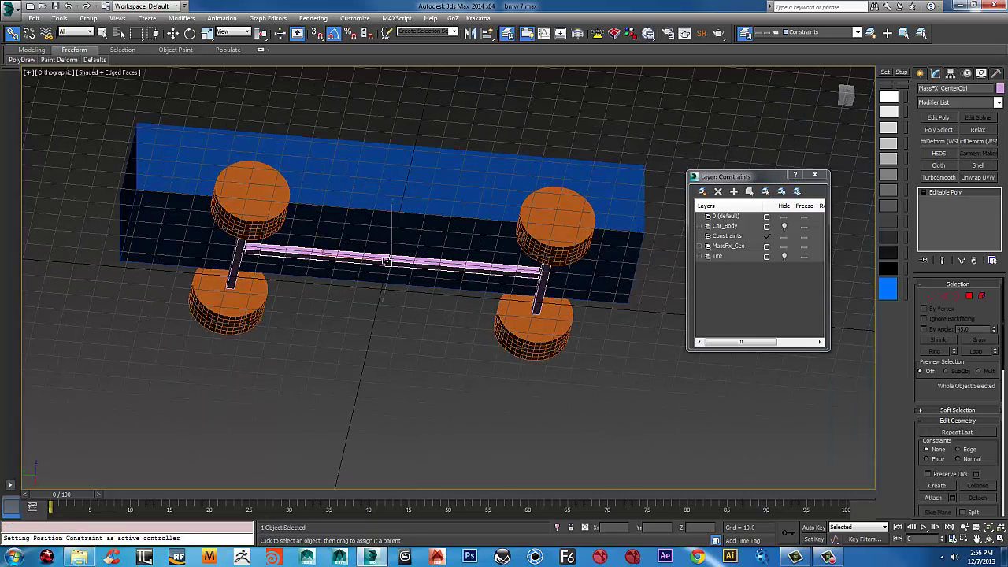
{"action": "key", "text": "w"}
{"action": "scroll", "coordinate": [387, 261], "scroll_direction": "down", "scroll_amount": 4}
{"action": "middle_click_drag", "start_coordinate": [389, 262], "coordinate": [406, 217], "text": "alt"}
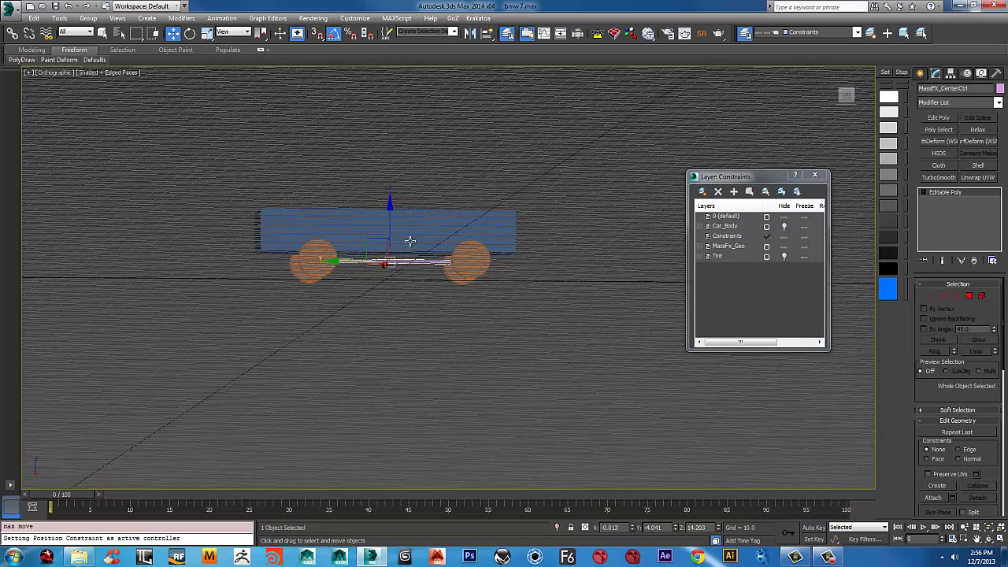
{"action": "key", "text": "p"}
{"action": "key", "text": "z"}
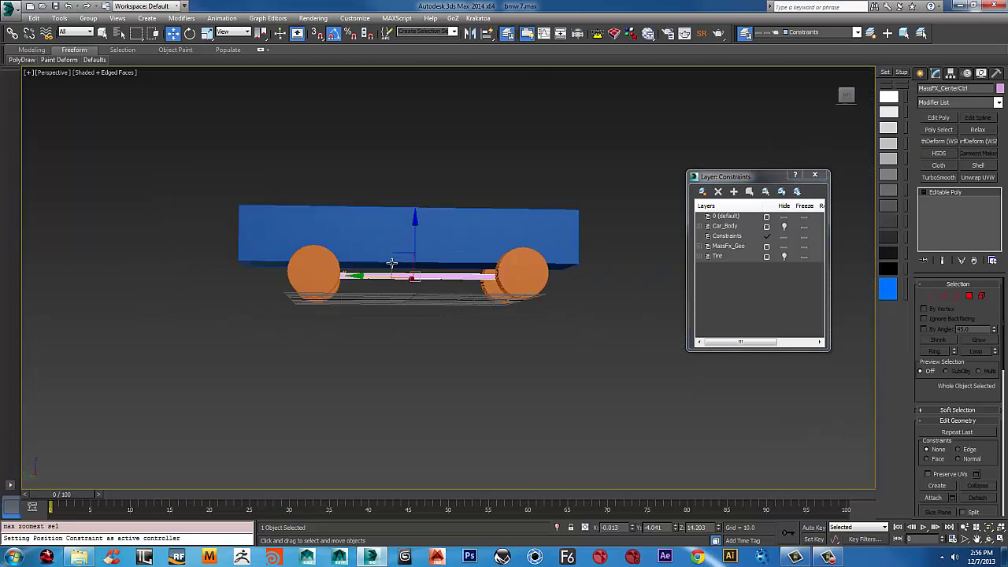
{"action": "left_click_drag", "start_coordinate": [416, 209], "coordinate": [416, 143]}
{"action": "key", "text": "ctrl+z"}
- Select the MassFX_CarBody box and pick its two side faces at polygon level
{"action": "middle_click_drag", "start_coordinate": [455, 265], "coordinate": [477, 344], "text": "alt"}
{"action": "left_click", "coordinate": [435, 240]}
{"action": "scroll", "coordinate": [458, 281], "scroll_direction": "up", "scroll_amount": 5}
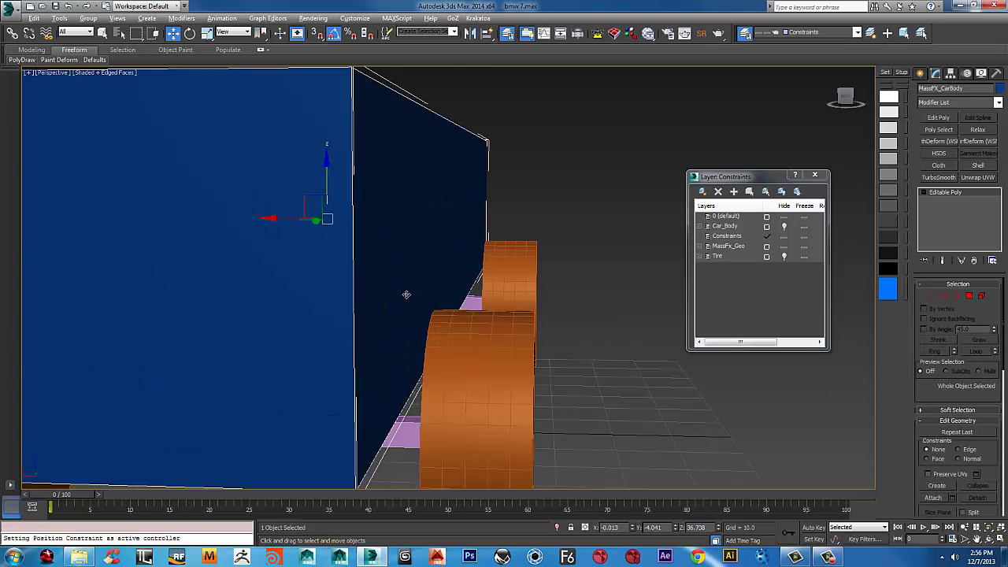
{"action": "scroll", "coordinate": [410, 290], "scroll_direction": "down", "scroll_amount": 8}
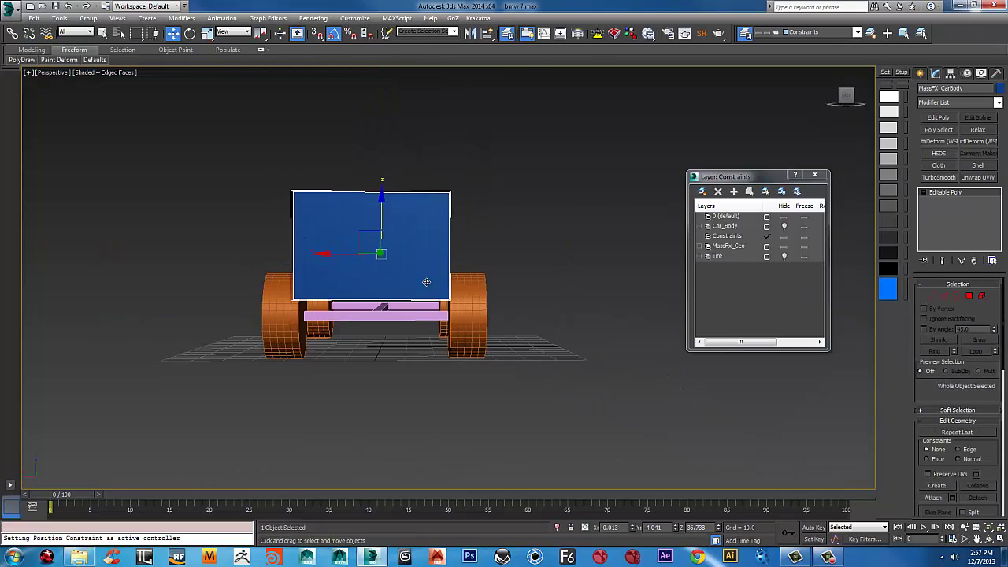
{"action": "middle_click_drag", "start_coordinate": [426, 282], "coordinate": [285, 287], "text": "alt"}
{"action": "key", "text": "4"}
{"action": "left_click", "coordinate": [375, 252]}
{"action": "left_click", "coordinate": [280, 305], "text": "ctrl"}
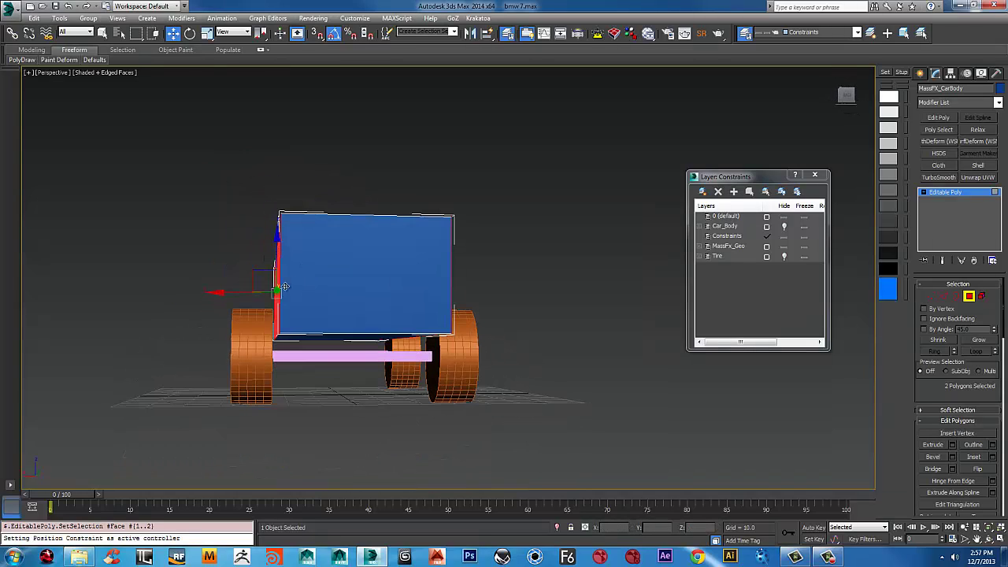
- Scale the car body's two side polygons closer together along X, using their shared selection center
{"action": "middle_click_drag", "start_coordinate": [474, 340], "coordinate": [420, 365], "text": "alt"}
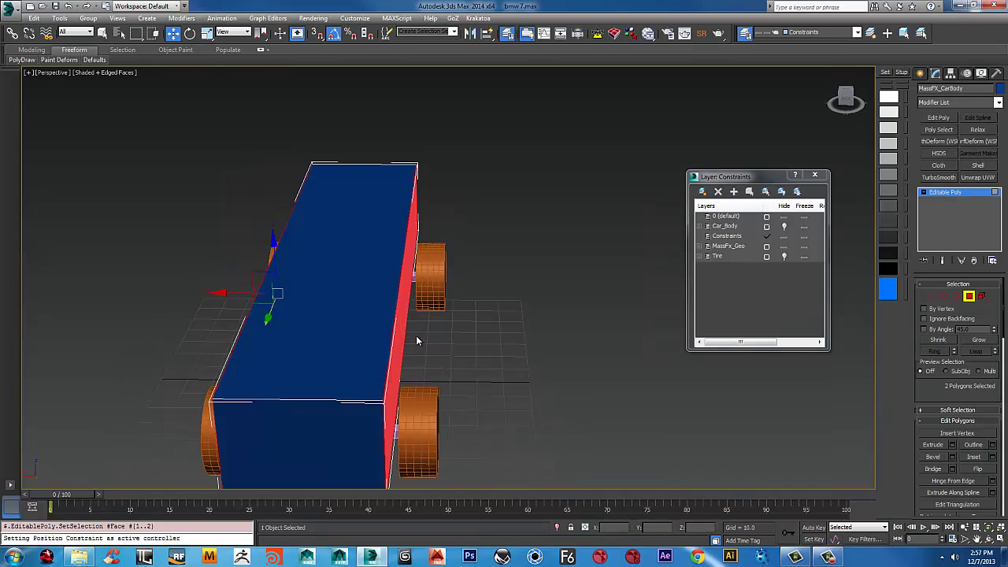
{"action": "key", "text": "r"}
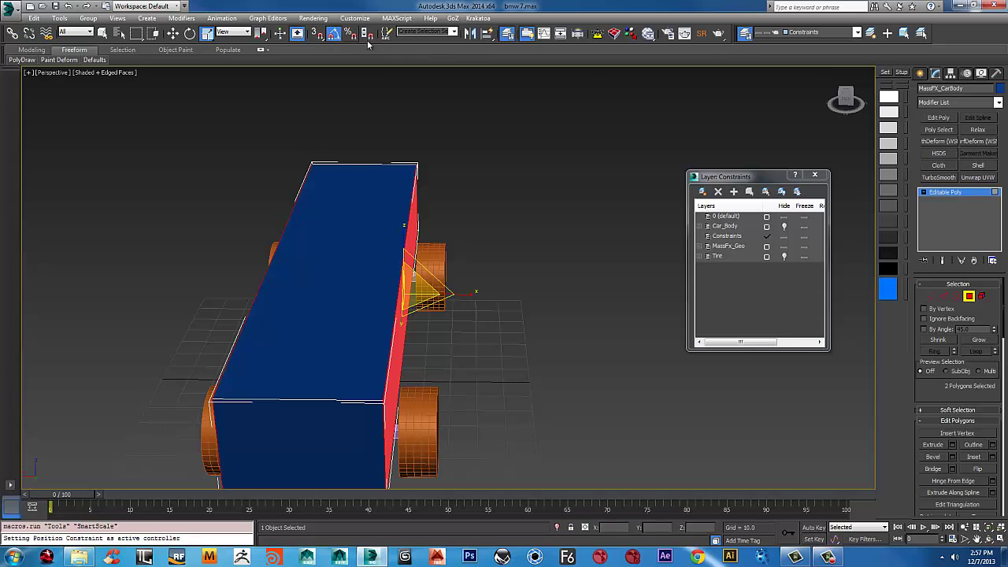
{"action": "left_click_drag", "start_coordinate": [260, 34], "coordinate": [264, 77]}
{"action": "middle_click_drag", "start_coordinate": [282, 103], "coordinate": [364, 227], "text": "alt"}
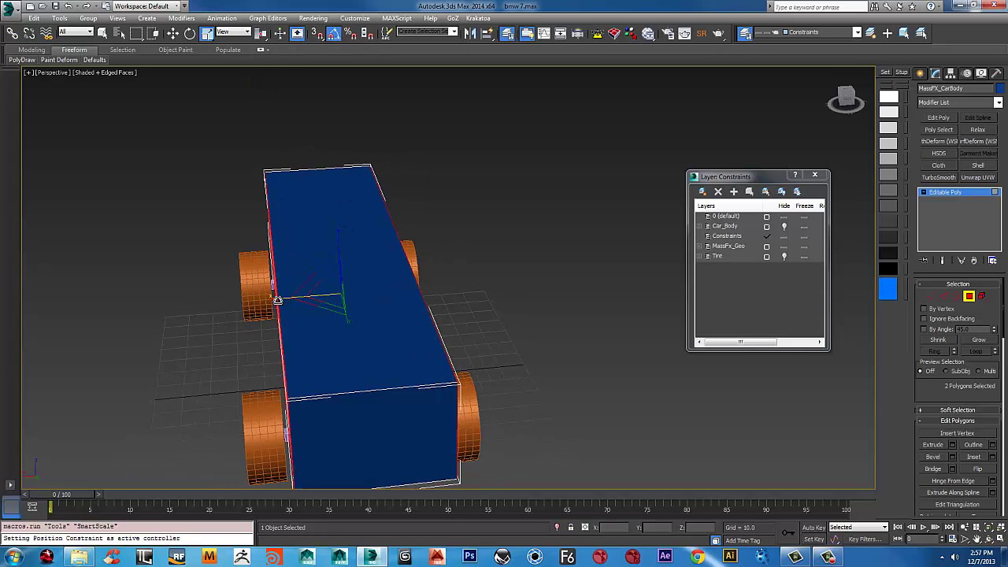
- Move the car body's top polygon down along Z to make the box flatter
{"action": "left_click", "coordinate": [321, 203]}
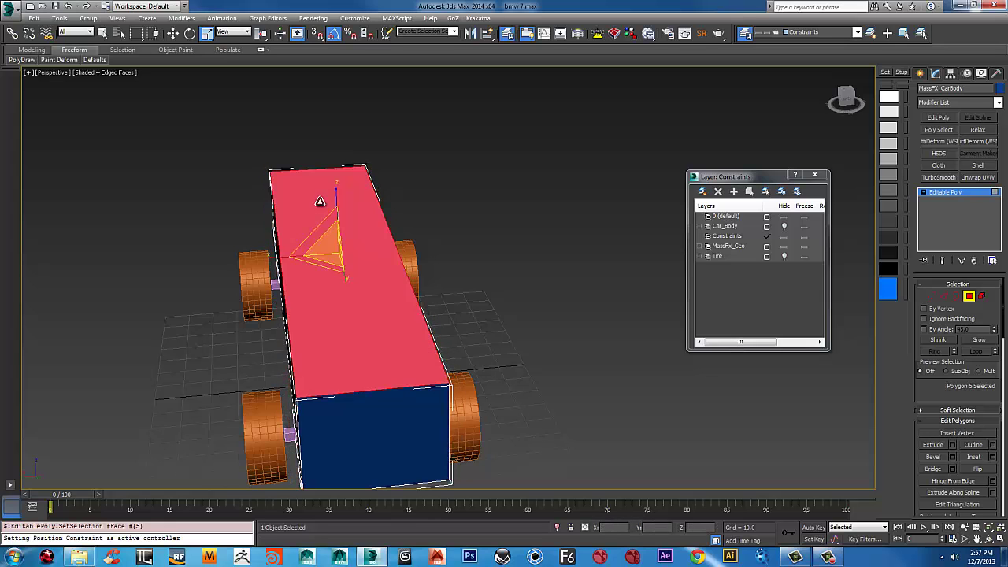
{"action": "middle_click_drag", "start_coordinate": [321, 203], "coordinate": [331, 274], "text": "alt"}
{"action": "key", "text": "w"}
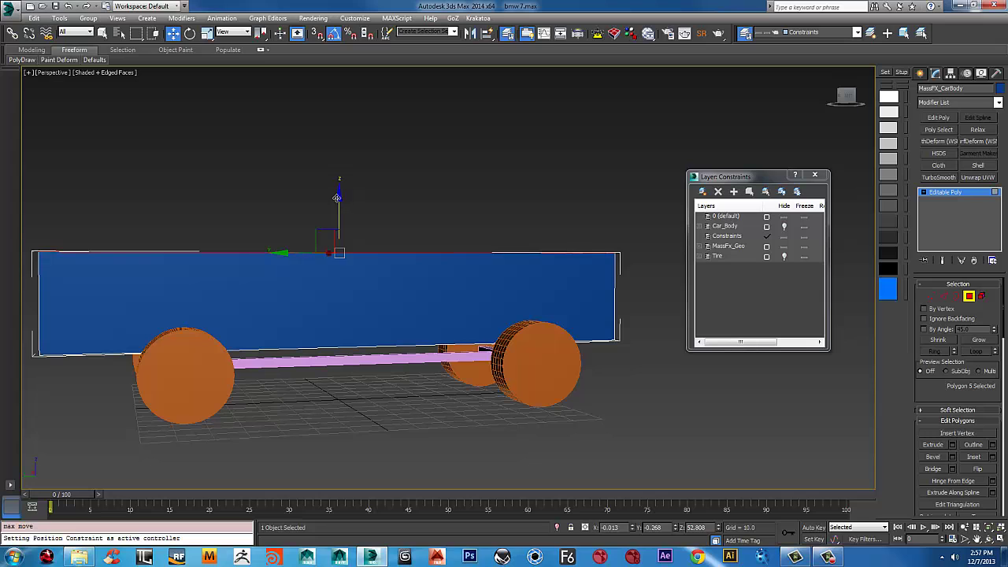
{"action": "left_click_drag", "start_coordinate": [338, 203], "coordinate": [355, 220]}
{"action": "left_click", "coordinate": [385, 239]}
{"action": "scroll", "coordinate": [417, 286], "scroll_direction": "down", "scroll_amount": 4}
{"action": "middle_click_drag", "start_coordinate": [400, 272], "coordinate": [482, 290], "text": "alt"}
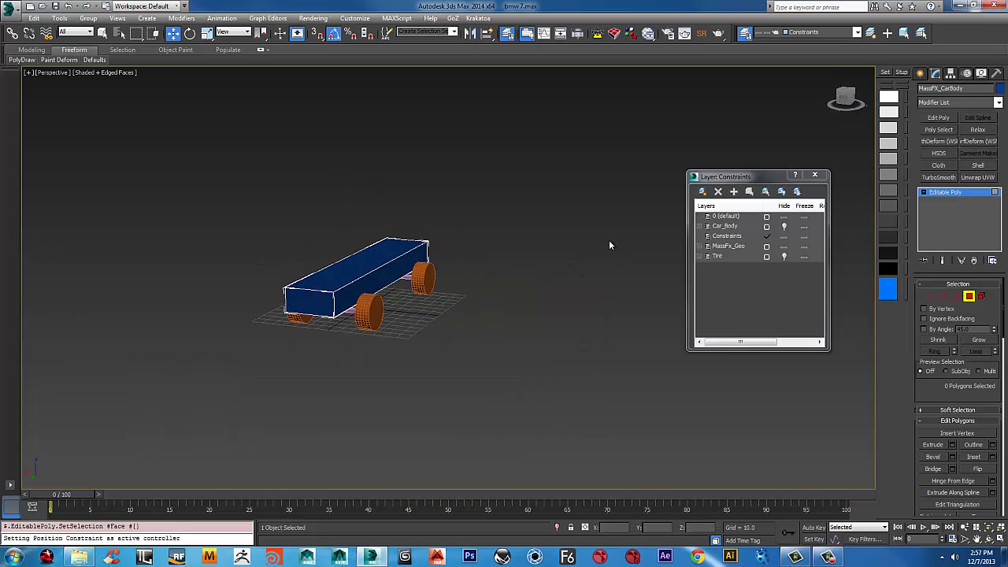
{"action": "scroll", "coordinate": [493, 225], "scroll_direction": "up", "scroll_amount": 3}
{"action": "key", "text": "p"}
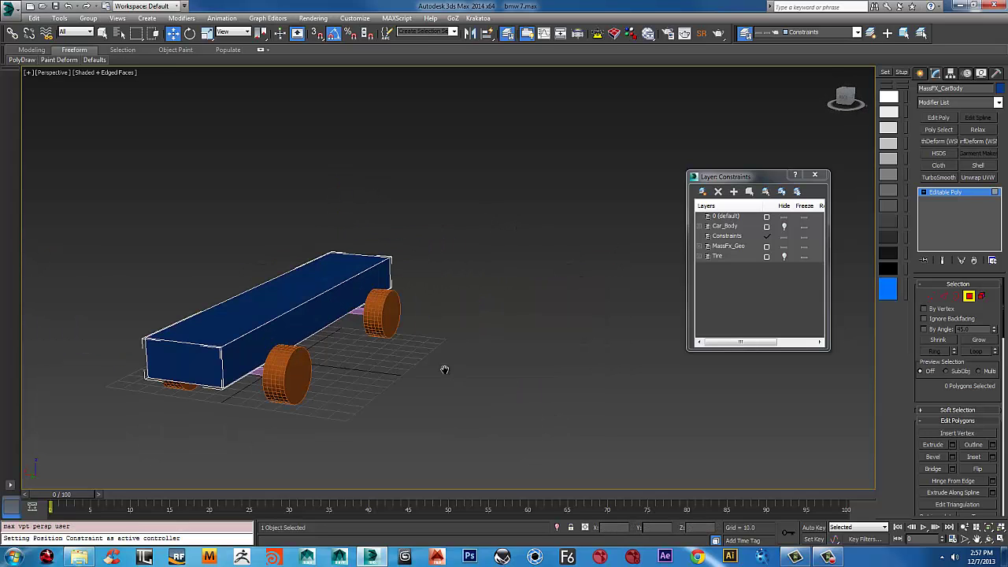
{"action": "middle_click_drag", "start_coordinate": [444, 367], "coordinate": [587, 331], "text": "alt"}
- Display the MassFX Toolbar in the workspace
{"action": "right_click", "coordinate": [237, 40]}
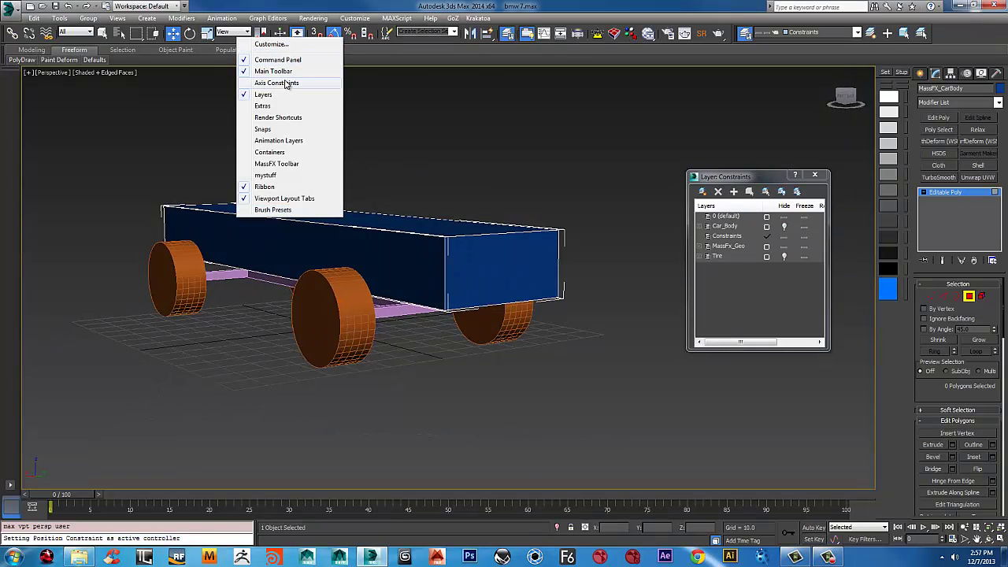
{"action": "left_click", "coordinate": [275, 163]}
{"action": "middle_click_drag", "start_coordinate": [360, 213], "coordinate": [414, 260], "text": "alt"}
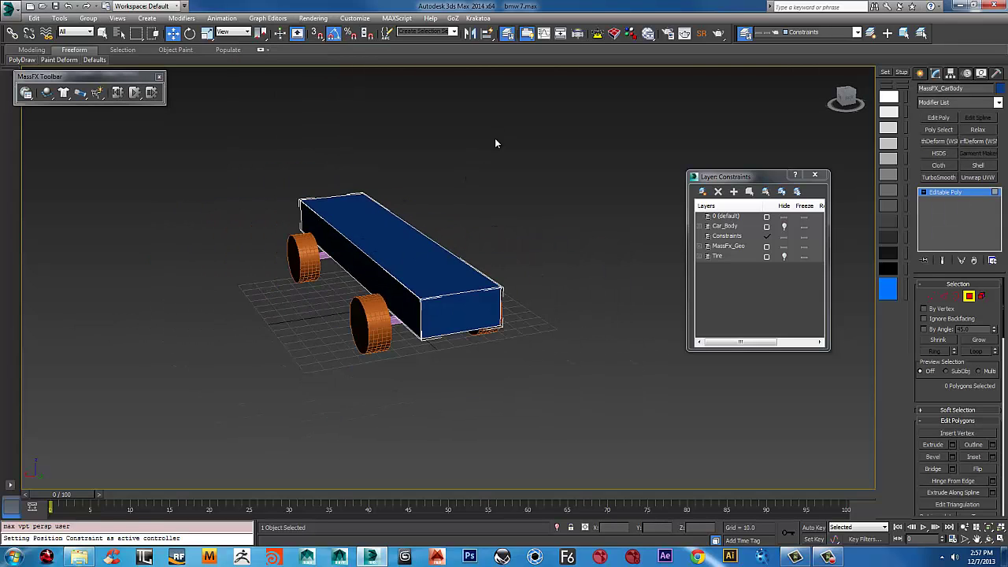
- Leave polygon editing on the car body and deselect the object
{"action": "left_click_drag", "start_coordinate": [494, 144], "coordinate": [274, 405]}
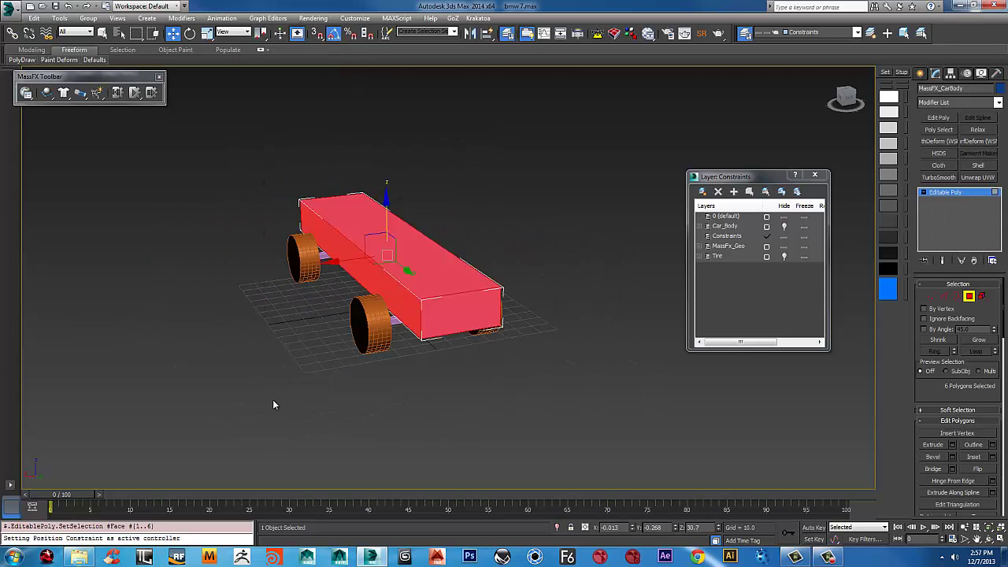
{"action": "left_click", "coordinate": [943, 194]}
{"action": "left_click", "coordinate": [943, 194]}
{"action": "left_click", "coordinate": [943, 193]}
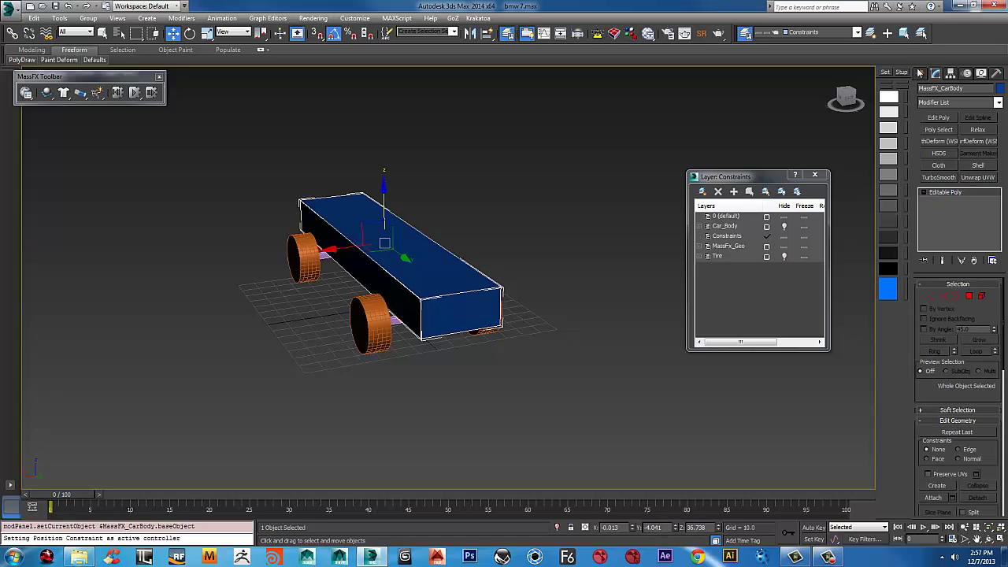
{"action": "left_click", "coordinate": [920, 72]}
{"action": "middle_click_drag", "start_coordinate": [478, 266], "coordinate": [526, 270], "text": "alt"}
{"action": "left_click_drag", "start_coordinate": [527, 224], "coordinate": [455, 173]}
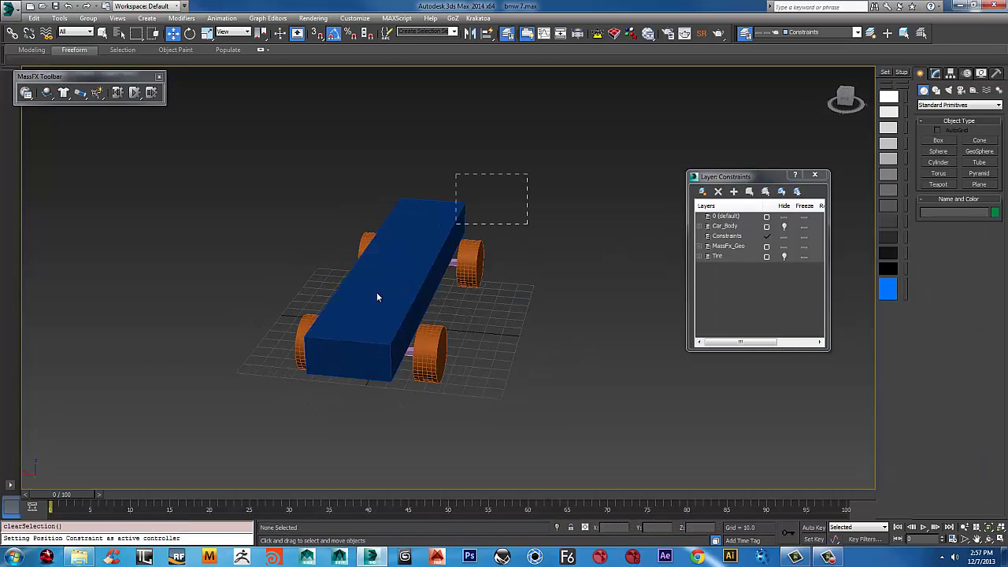
- Turn the car body box into a MassFX rigid body and clear the selection
{"action": "double_click", "coordinate": [376, 297]}
{"action": "left_click_drag", "start_coordinate": [47, 93], "coordinate": [133, 111]}
{"action": "middle_click_drag", "start_coordinate": [545, 293], "coordinate": [493, 273], "text": "alt"}
{"action": "middle_click_drag", "start_coordinate": [339, 308], "coordinate": [410, 364], "text": "alt"}
{"action": "scroll", "coordinate": [411, 364], "scroll_direction": "up", "scroll_amount": 4}
{"action": "middle_click_drag", "start_coordinate": [457, 417], "coordinate": [430, 363], "text": "alt"}
{"action": "left_click", "coordinate": [66, 175]}
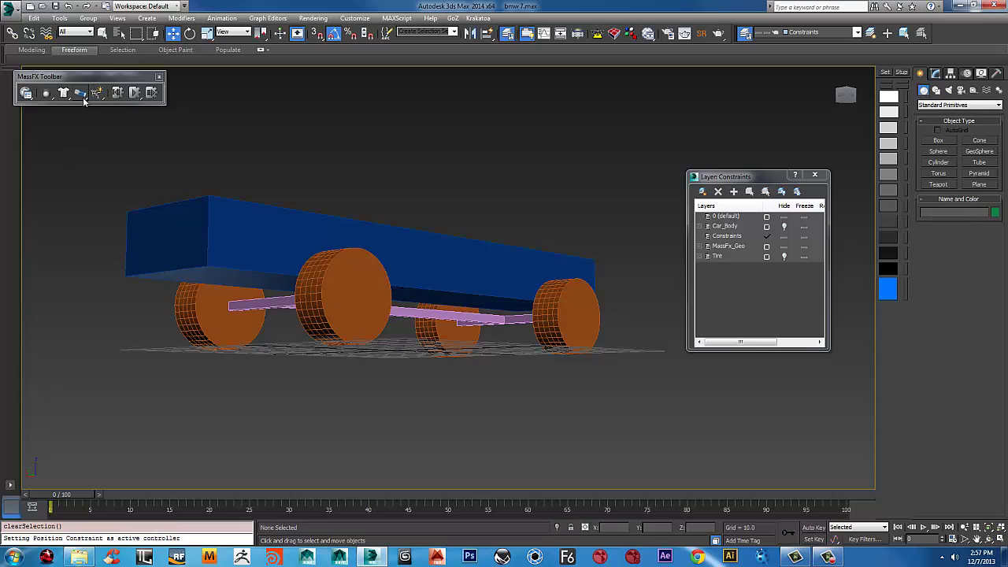
- Create a MassFX Twist constraint on the front wheel tire01, sized roughly to the wheel
{"action": "left_click_drag", "start_coordinate": [80, 93], "coordinate": [105, 108]}
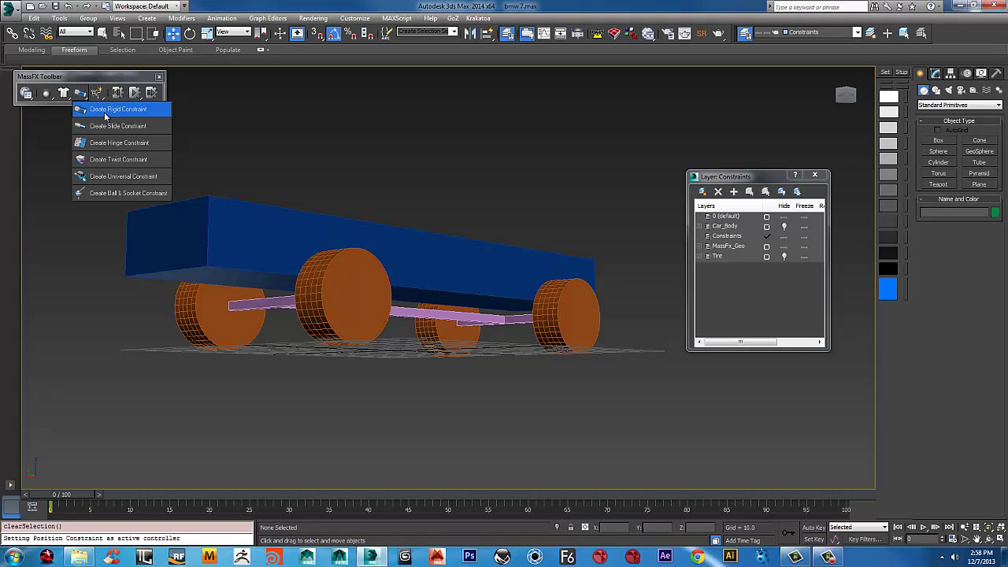
{"action": "left_click_drag", "start_coordinate": [117, 117], "coordinate": [296, 112]}
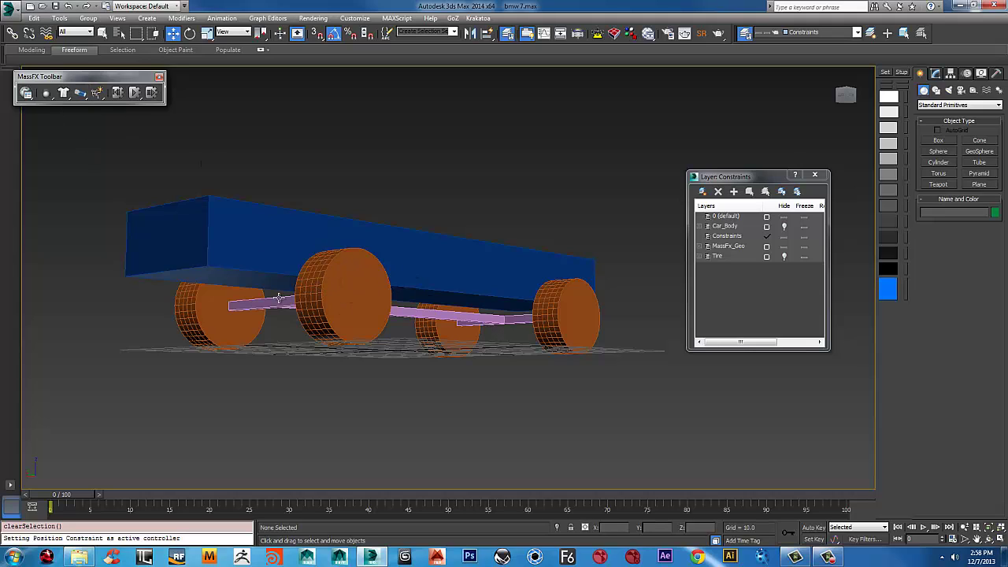
{"action": "left_click", "coordinate": [364, 315]}
{"action": "left_click_drag", "start_coordinate": [88, 95], "coordinate": [131, 158]}
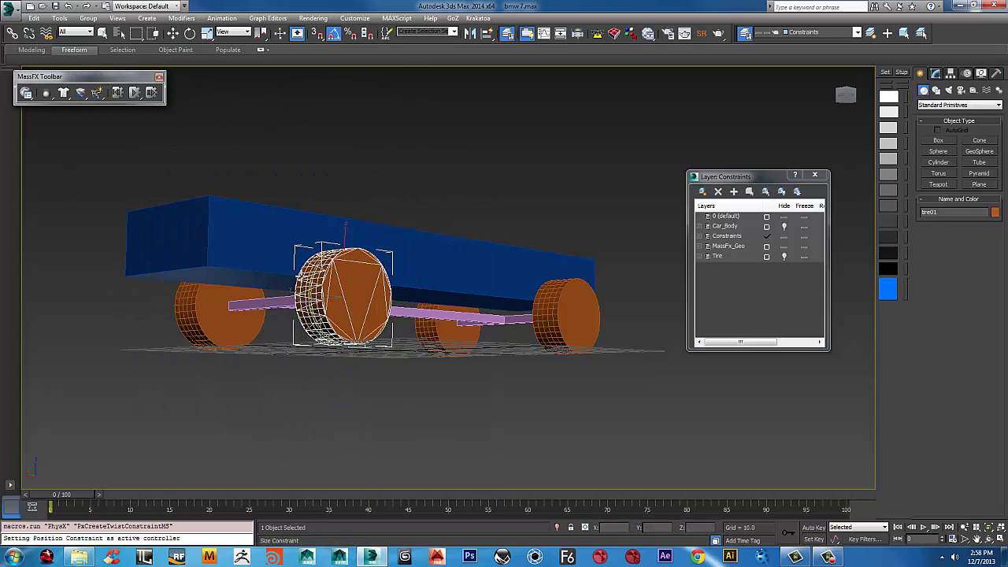
{"action": "left_click", "coordinate": [254, 295]}
{"action": "middle_click_drag", "start_coordinate": [463, 324], "coordinate": [482, 323], "text": "alt"}
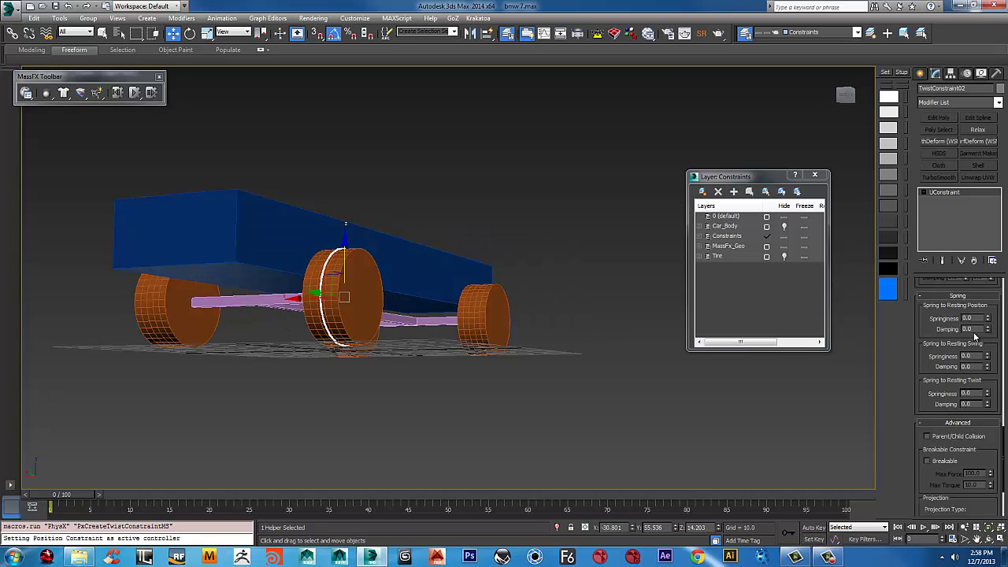
- Assign the front axle MassFX_FrontAccel as the parent of tire01's twist constraint
{"action": "scroll", "coordinate": [957, 288], "scroll_direction": "up", "scroll_amount": 8}
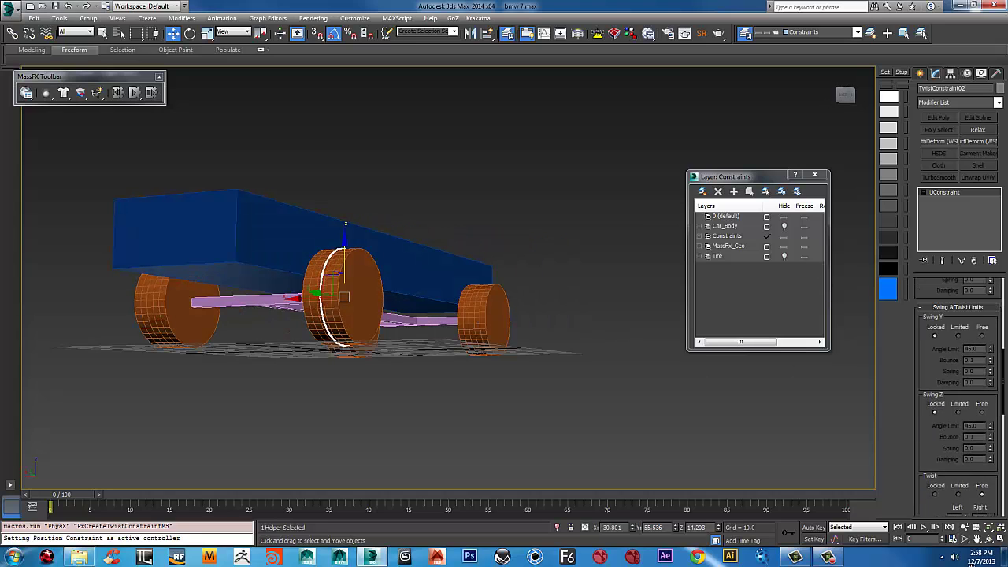
{"action": "scroll", "coordinate": [941, 289], "scroll_direction": "up", "scroll_amount": 5}
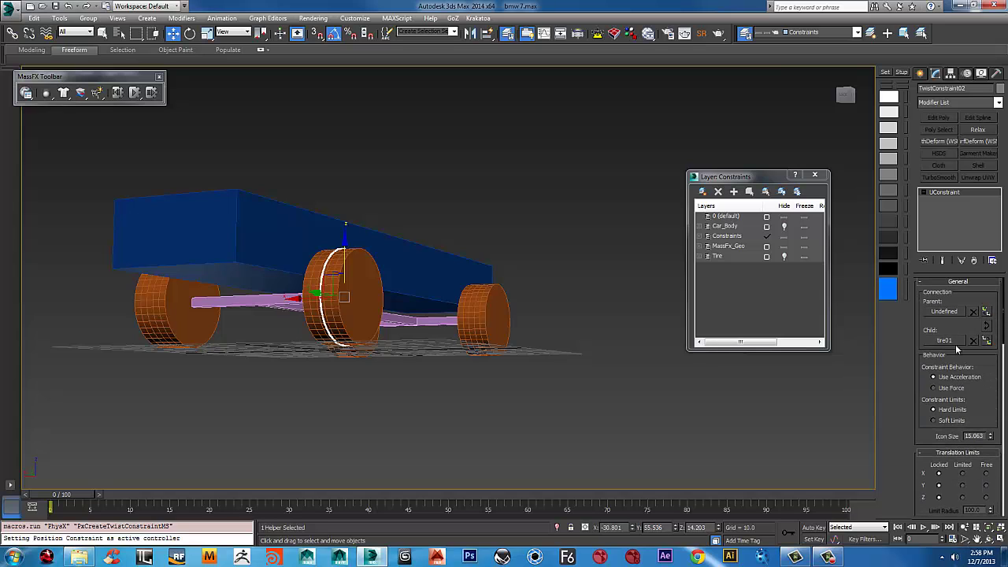
{"action": "left_click", "coordinate": [941, 313]}
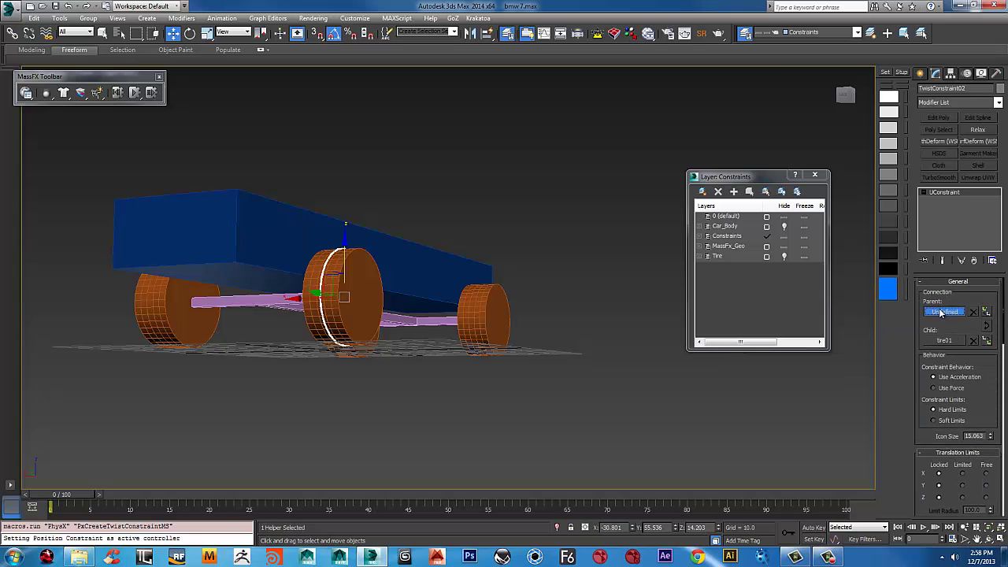
{"action": "left_click", "coordinate": [275, 300]}
{"action": "middle_click_drag", "start_coordinate": [275, 299], "coordinate": [504, 323], "text": "alt"}
- Set the icon size of tire01's twist constraint to 15
{"action": "left_click", "coordinate": [408, 319]}
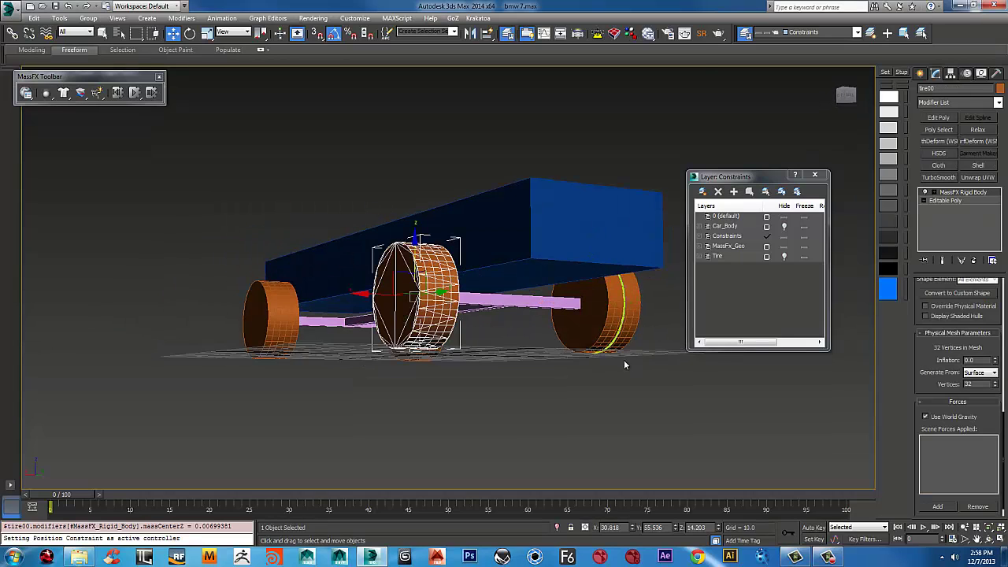
{"action": "scroll", "coordinate": [613, 350], "scroll_direction": "up", "scroll_amount": 5}
{"action": "scroll", "coordinate": [529, 340], "scroll_direction": "down", "scroll_amount": 3}
{"action": "left_click", "coordinate": [516, 327]}
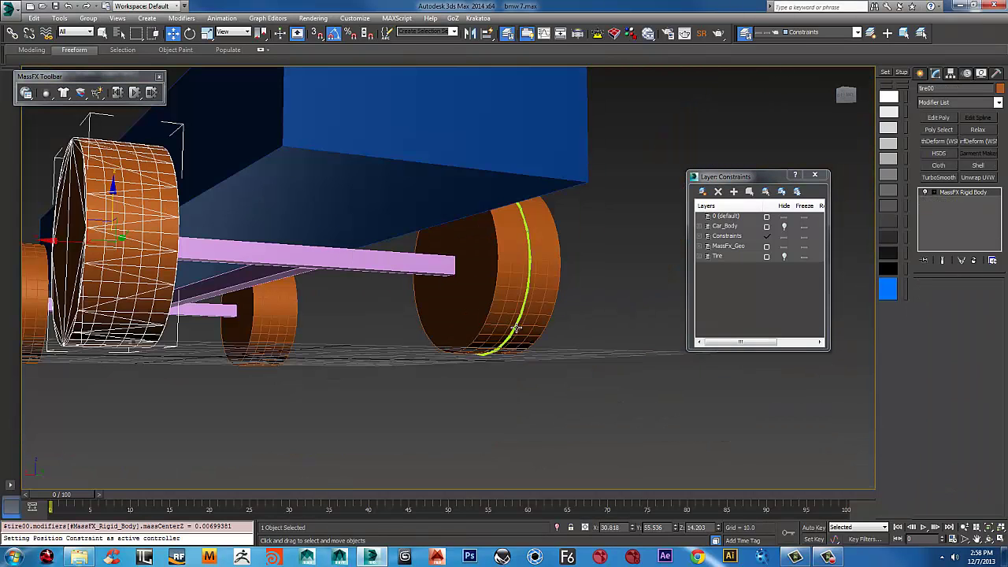
{"action": "left_click", "coordinate": [513, 328]}
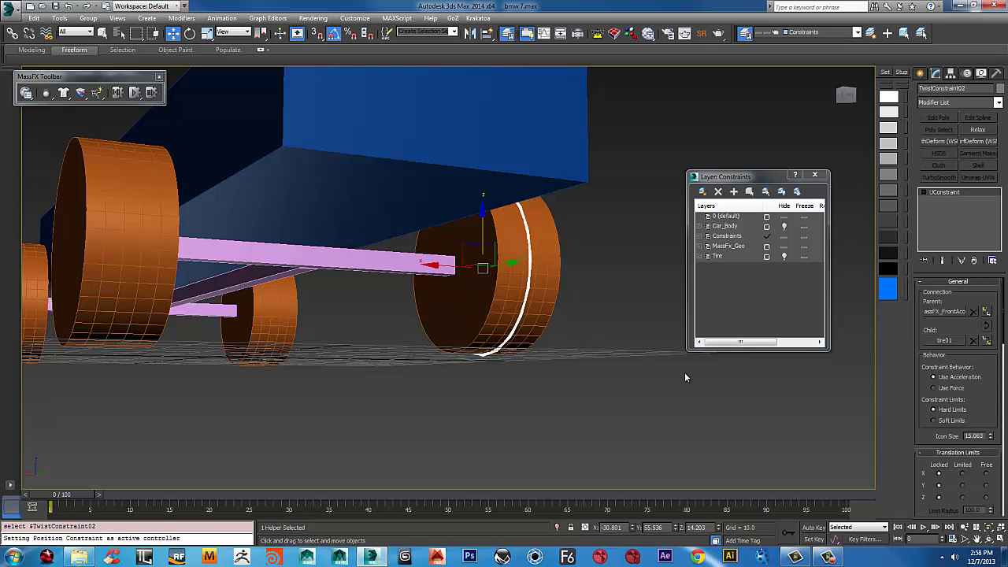
{"action": "double_click", "coordinate": [984, 436]}
{"action": "type", "text": "15"}
{"action": "key", "text": "Return"}
{"action": "scroll", "coordinate": [409, 340], "scroll_direction": "down", "scroll_amount": 5}
{"action": "middle_click_drag", "start_coordinate": [410, 340], "coordinate": [535, 340]}
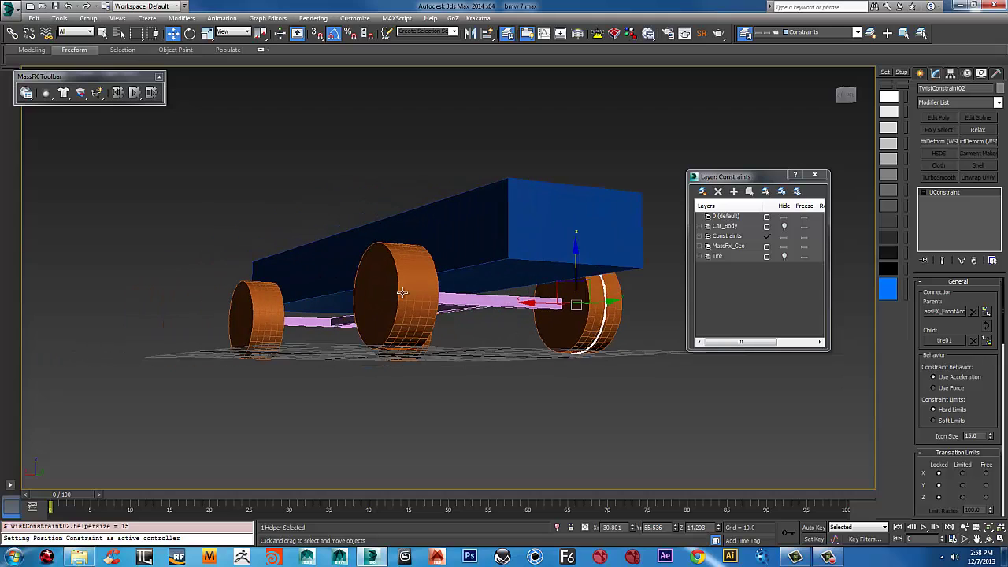
- Create a Twist constraint on the opposite front wheel, tire00
{"action": "left_click", "coordinate": [387, 260]}
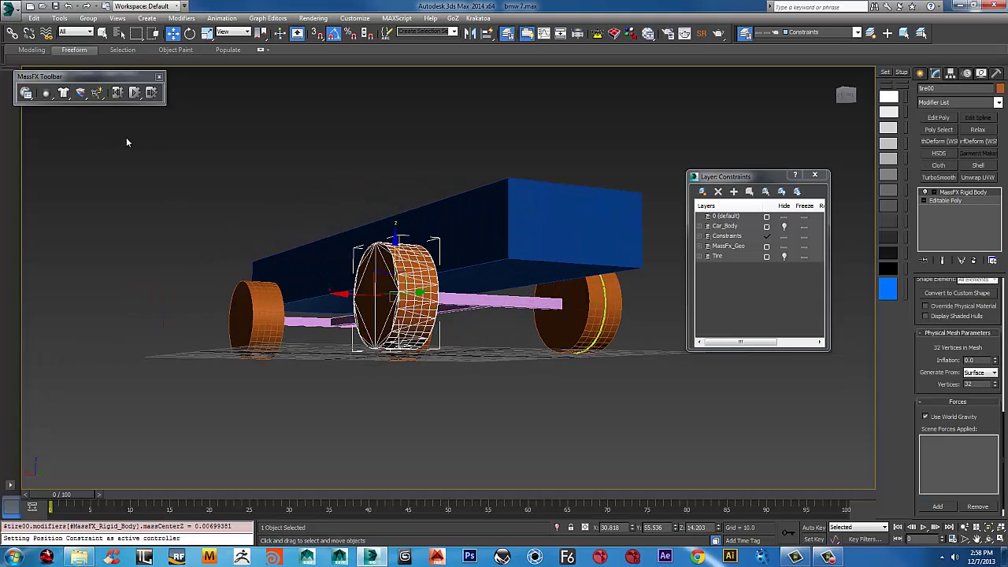
{"action": "left_click", "coordinate": [81, 94]}
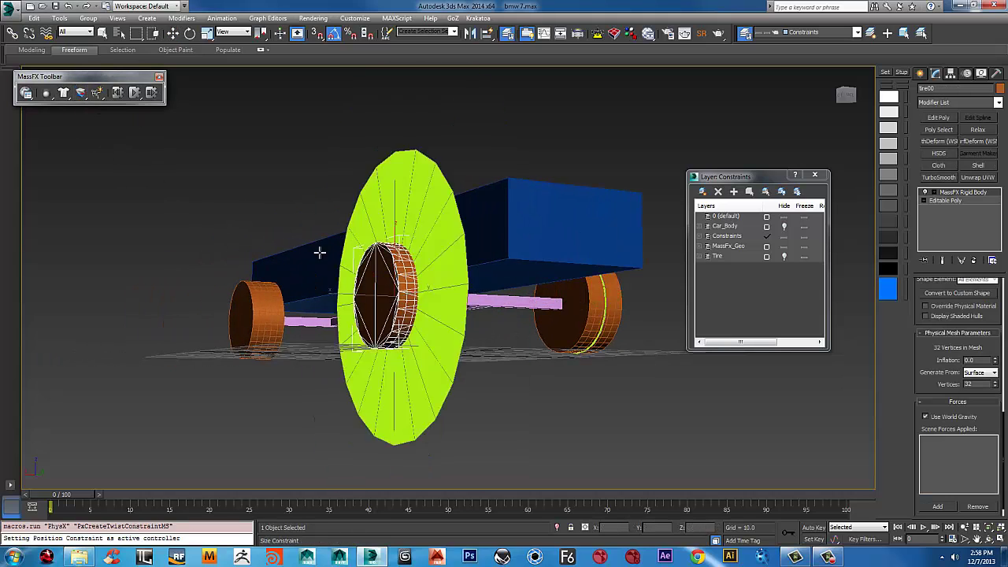
{"action": "left_click", "coordinate": [406, 234]}
{"action": "left_click", "coordinate": [407, 234]}
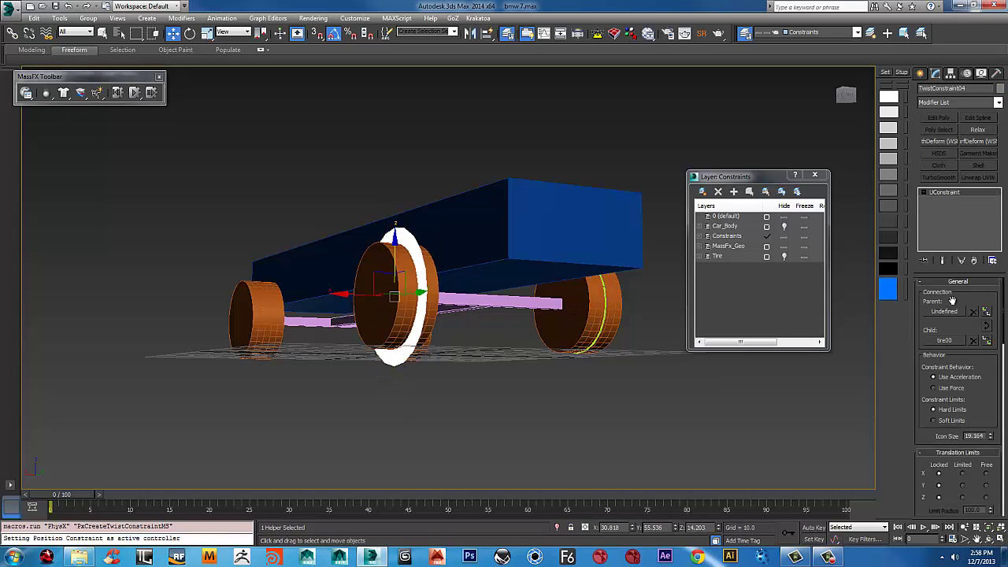
- Make the front axle MassFX_FrontAccel the parent of tire00's twist constraint and set its icon size to 15
{"action": "left_click", "coordinate": [966, 312]}
{"action": "left_click", "coordinate": [460, 303]}
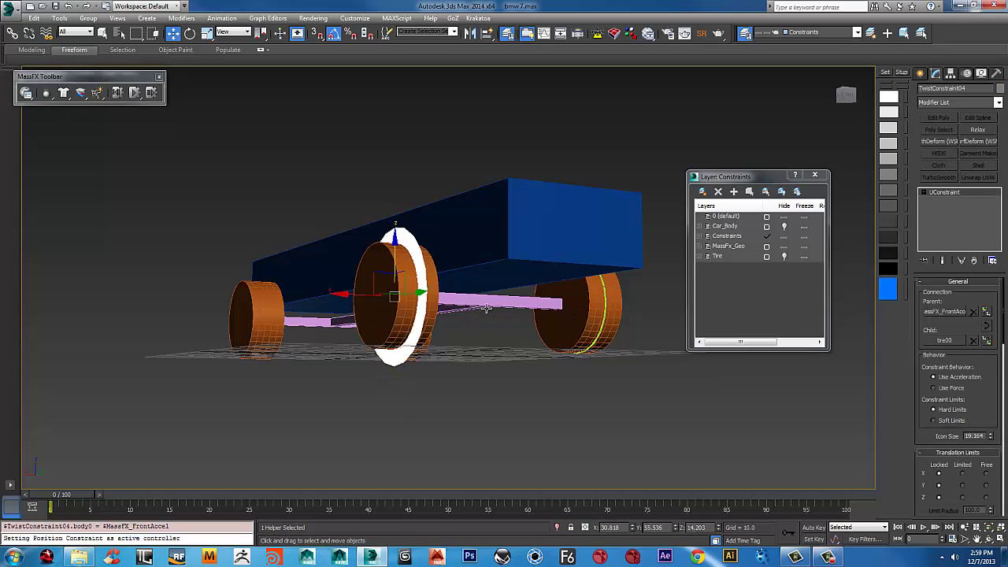
{"action": "double_click", "coordinate": [983, 437]}
{"action": "type", "text": "15"}
{"action": "key", "text": "Return"}
- Create a Twist constraint on the rear wheel tire03
{"action": "middle_click_drag", "start_coordinate": [386, 308], "coordinate": [415, 289], "text": "alt"}
{"action": "left_click", "coordinate": [416, 289]}
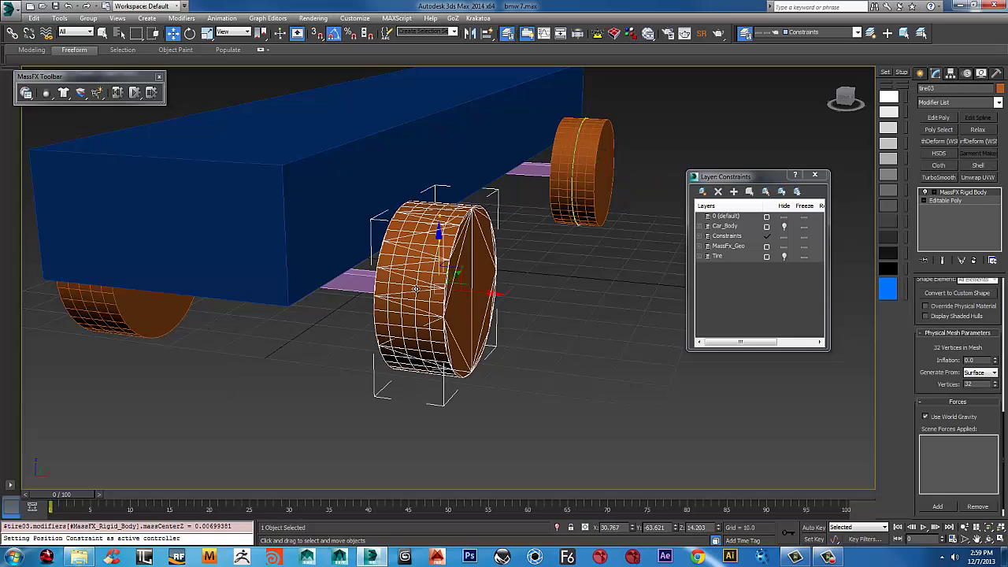
{"action": "left_click", "coordinate": [80, 92]}
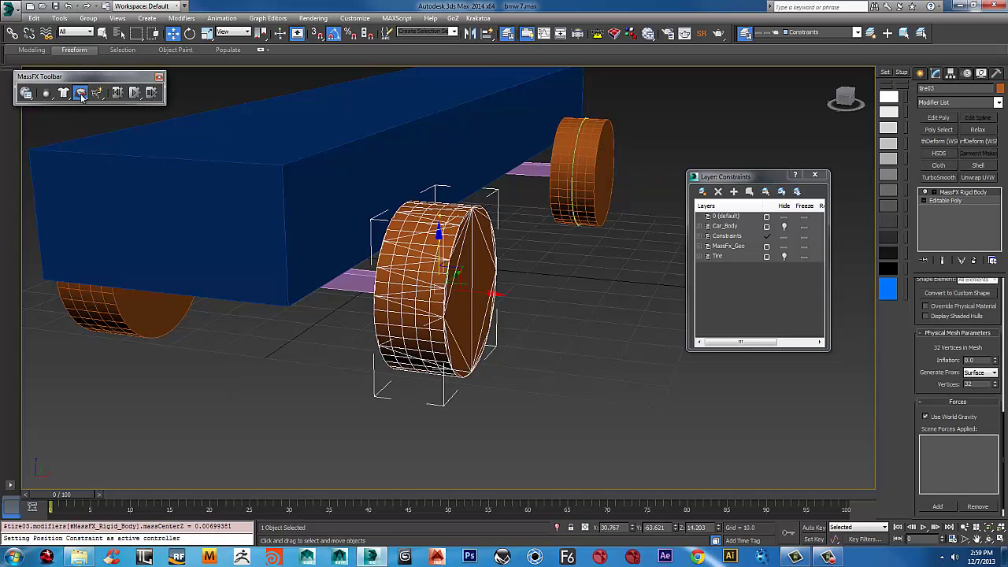
{"action": "left_click", "coordinate": [461, 189]}
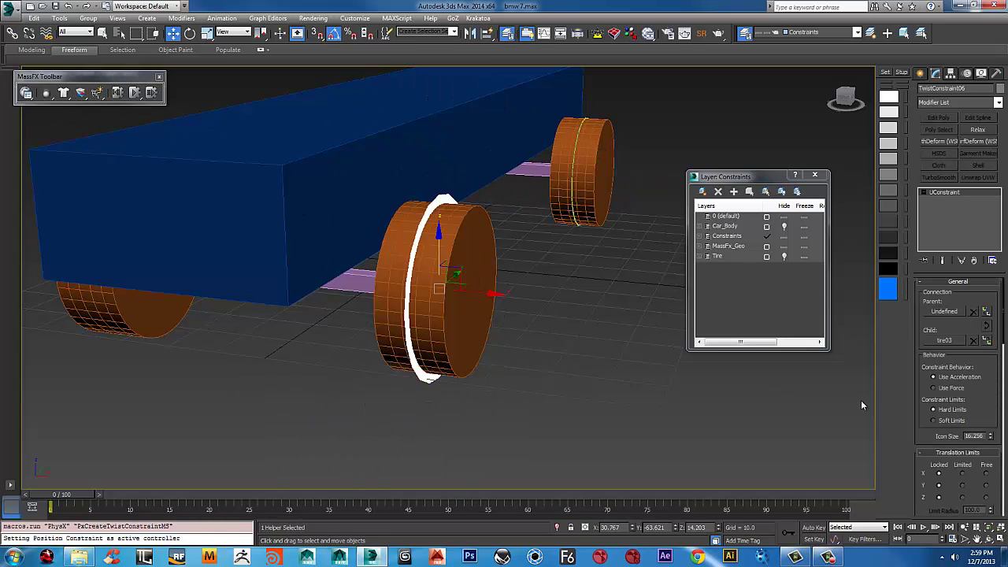
- Make the rear axle MassFX_BackAccel the parent of tire03's twist constraint and set its icon size to 15
{"action": "left_click", "coordinate": [947, 312]}
{"action": "middle_click_drag", "start_coordinate": [441, 319], "coordinate": [362, 306], "text": "alt"}
{"action": "left_click", "coordinate": [349, 293]}
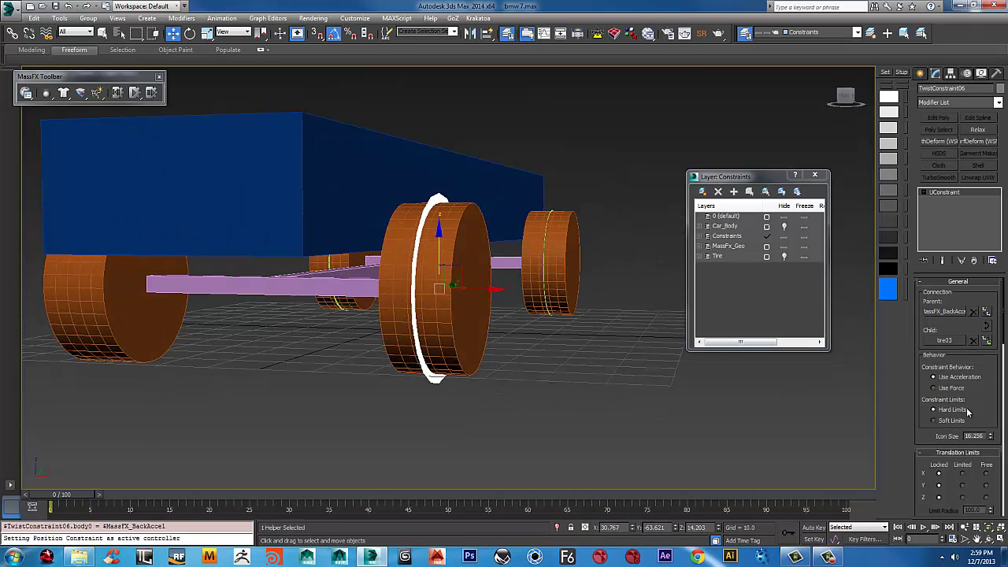
{"action": "double_click", "coordinate": [984, 435]}
{"action": "type", "text": "15"}
{"action": "key", "text": "Return"}
- Create a Twist constraint on the remaining rear wheel, tire02
{"action": "scroll", "coordinate": [305, 265], "scroll_direction": "down", "scroll_amount": 4}
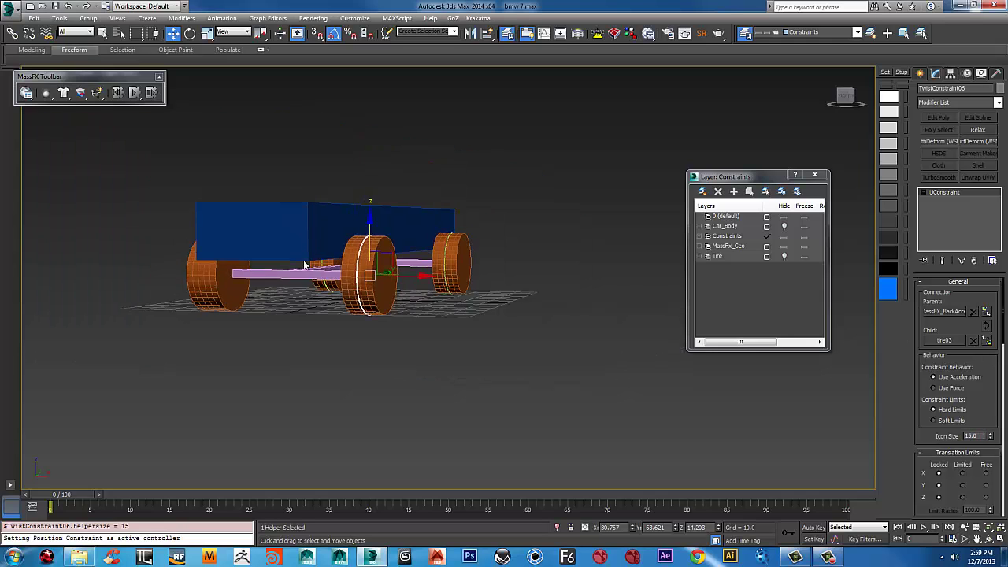
{"action": "middle_click_drag", "start_coordinate": [306, 265], "coordinate": [383, 274], "text": "alt"}
{"action": "scroll", "coordinate": [299, 312], "scroll_direction": "up", "scroll_amount": 4}
{"action": "left_click", "coordinate": [289, 310]}
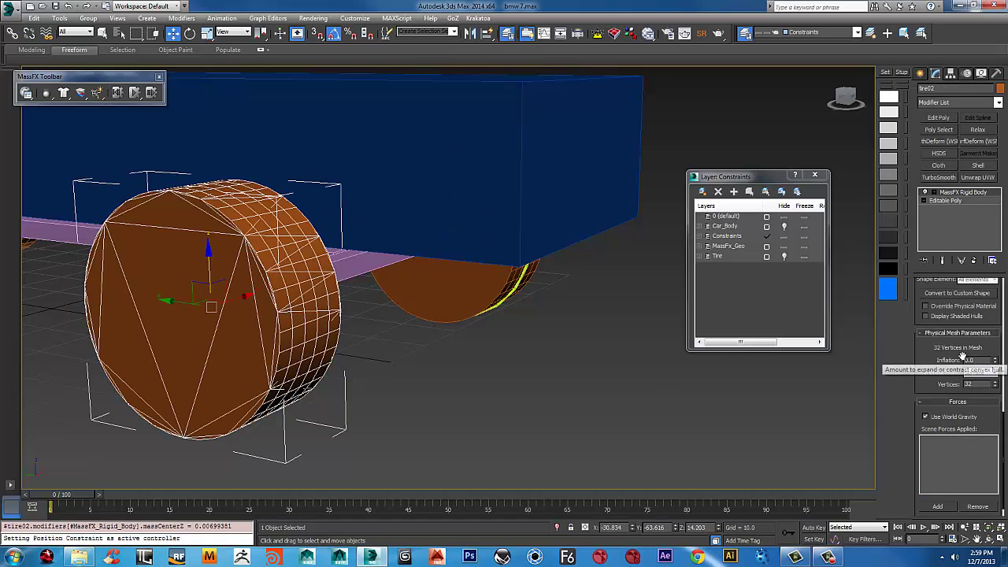
{"action": "left_click_drag", "start_coordinate": [935, 284], "coordinate": [942, 443]}
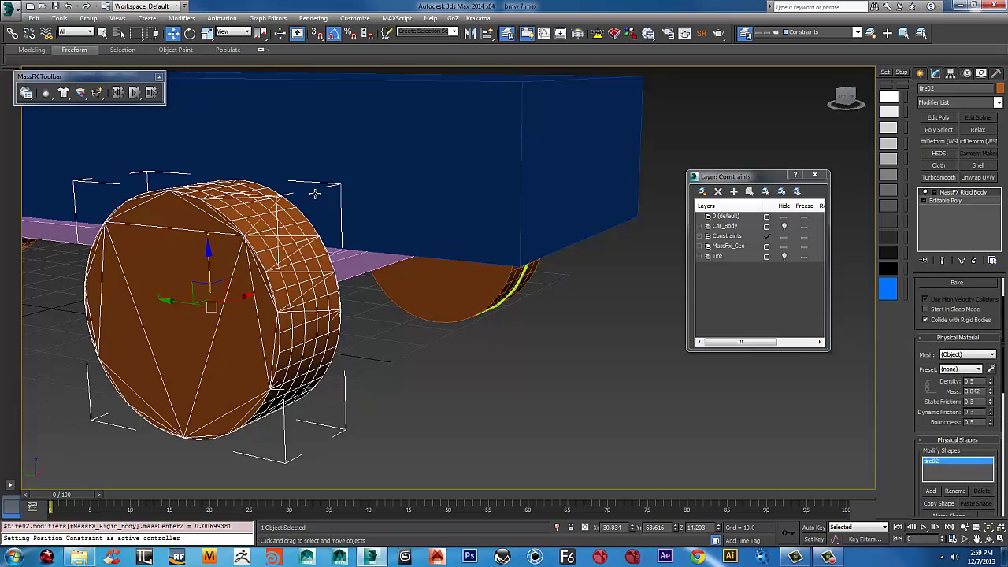
{"action": "left_click", "coordinate": [84, 92]}
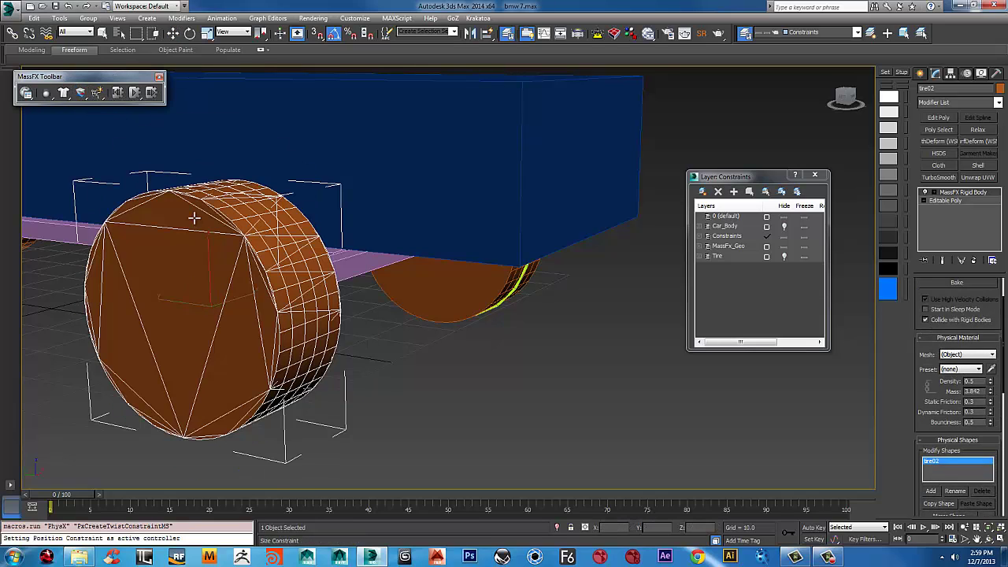
{"action": "left_click", "coordinate": [211, 175]}
- Make the rear axle MassFX_BackAccel the parent of tire02's twist constraint and set its icon size to 15
{"action": "left_click", "coordinate": [945, 312]}
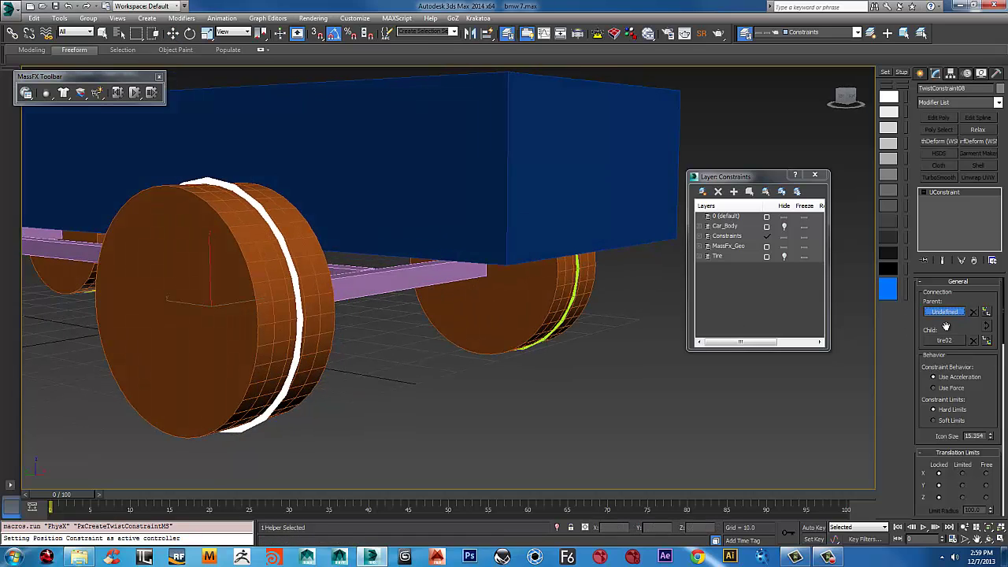
{"action": "left_click", "coordinate": [365, 271]}
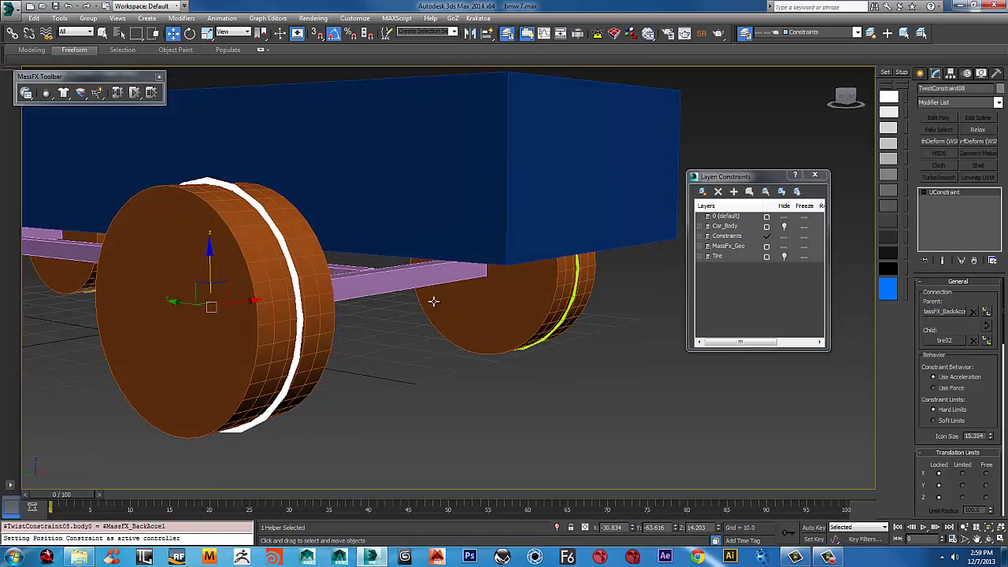
{"action": "scroll", "coordinate": [448, 345], "scroll_direction": "down", "scroll_amount": 5}
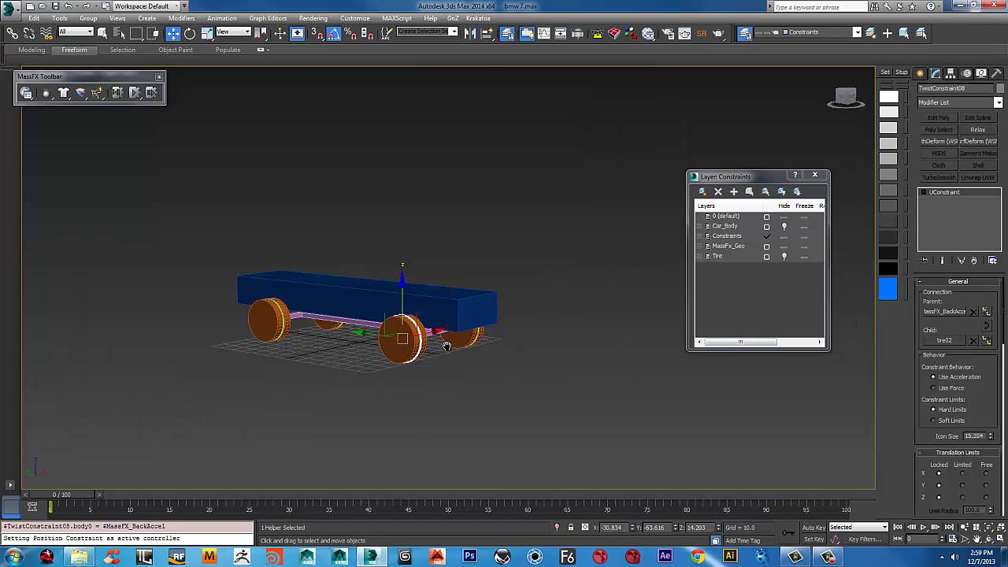
{"action": "middle_click_drag", "start_coordinate": [448, 345], "coordinate": [503, 354], "text": "alt"}
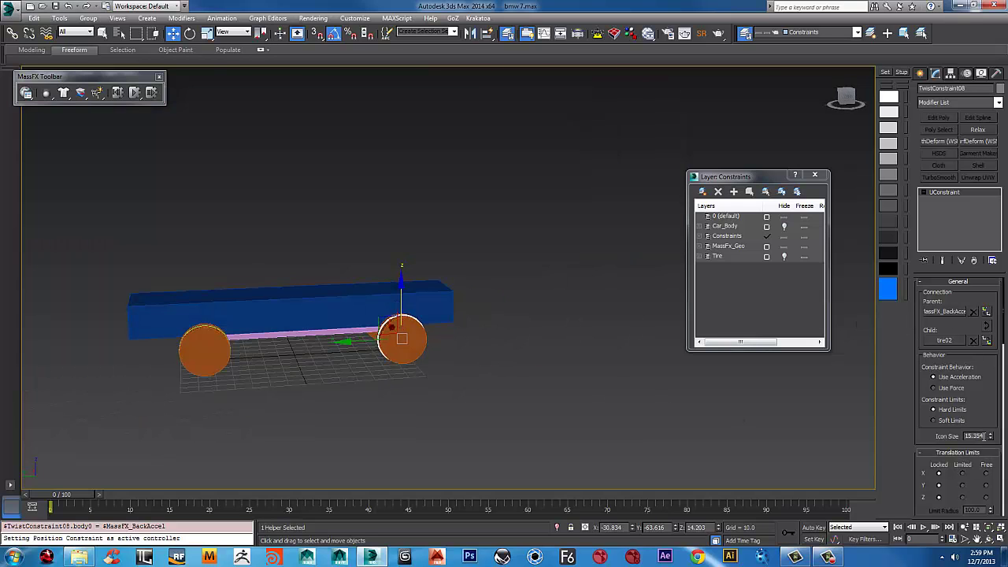
{"action": "double_click", "coordinate": [983, 435]}
{"action": "type", "text": "15"}
{"action": "key", "text": "Return"}
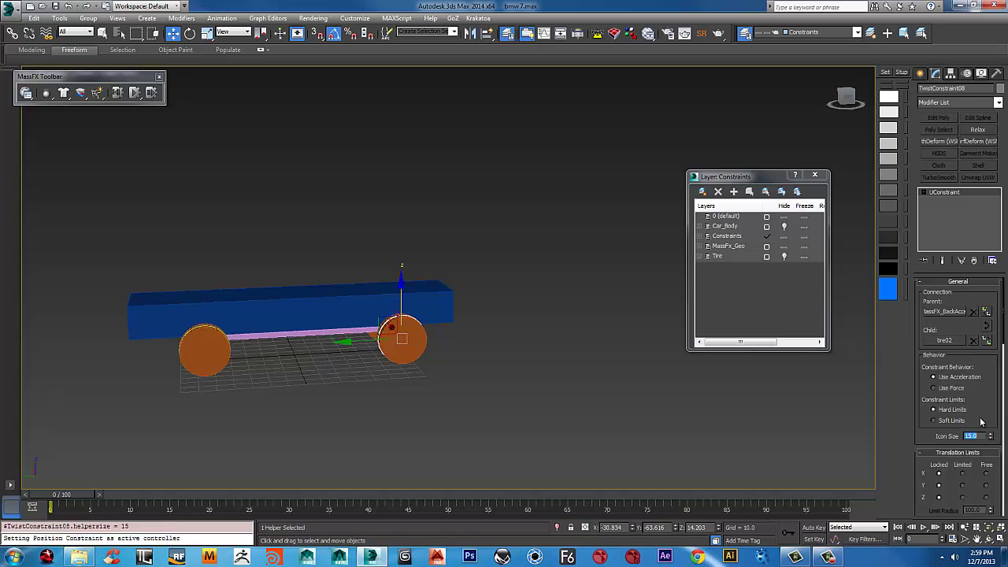
- Create a Rigid constraint on the front axle MassFX_FrontAccel
{"action": "middle_click_drag", "start_coordinate": [501, 468], "coordinate": [363, 377], "text": "alt"}
{"action": "scroll", "coordinate": [363, 374], "scroll_direction": "up", "scroll_amount": 10}
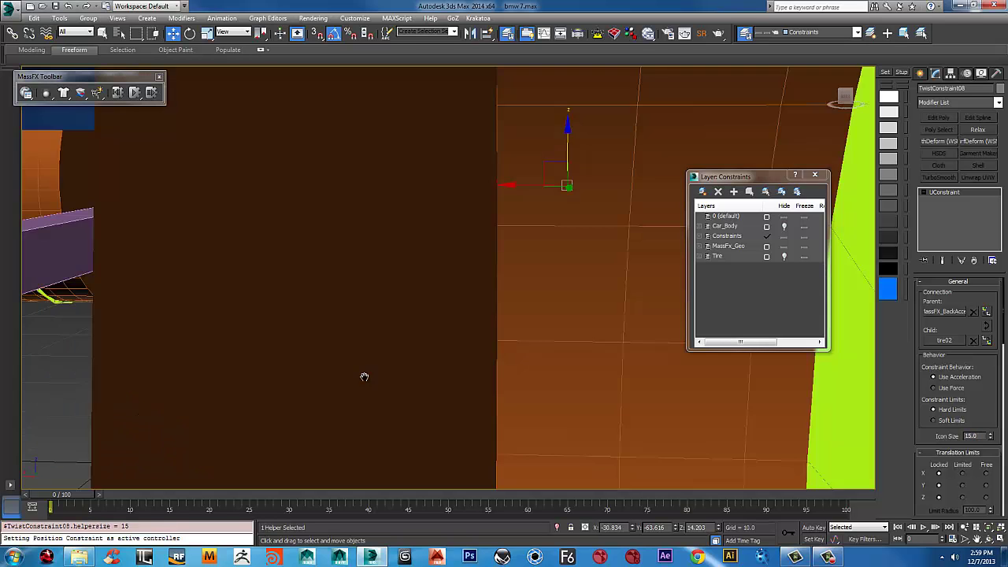
{"action": "scroll", "coordinate": [387, 367], "scroll_direction": "down", "scroll_amount": 10}
{"action": "scroll", "coordinate": [398, 358], "scroll_direction": "up", "scroll_amount": 5}
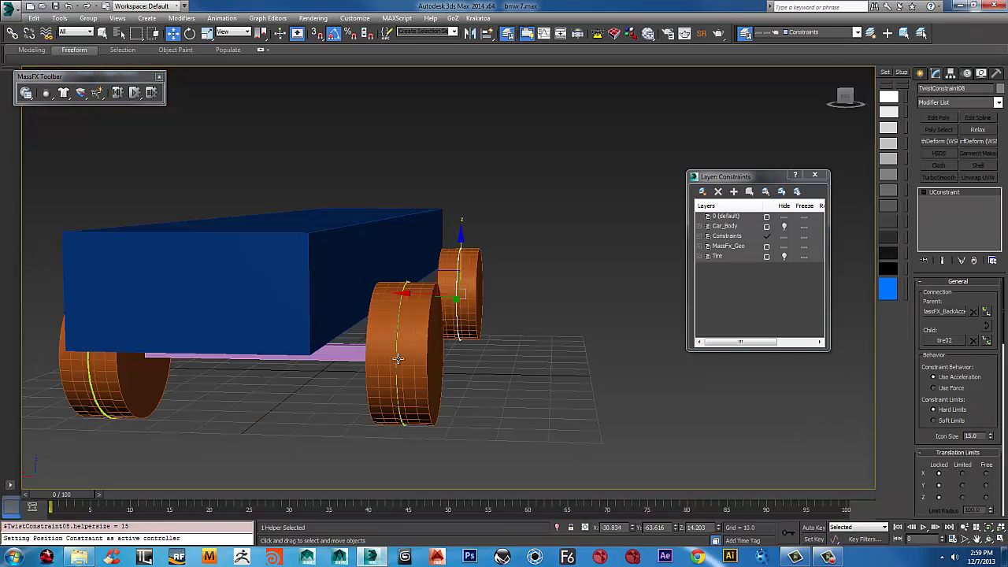
{"action": "middle_click_drag", "start_coordinate": [398, 358], "coordinate": [499, 384], "text": "alt"}
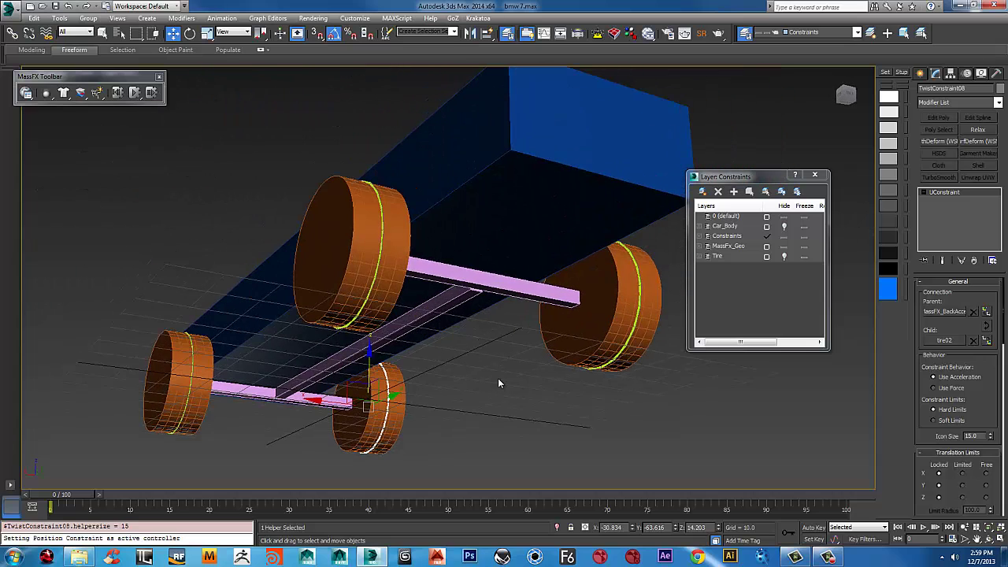
{"action": "left_click", "coordinate": [498, 285]}
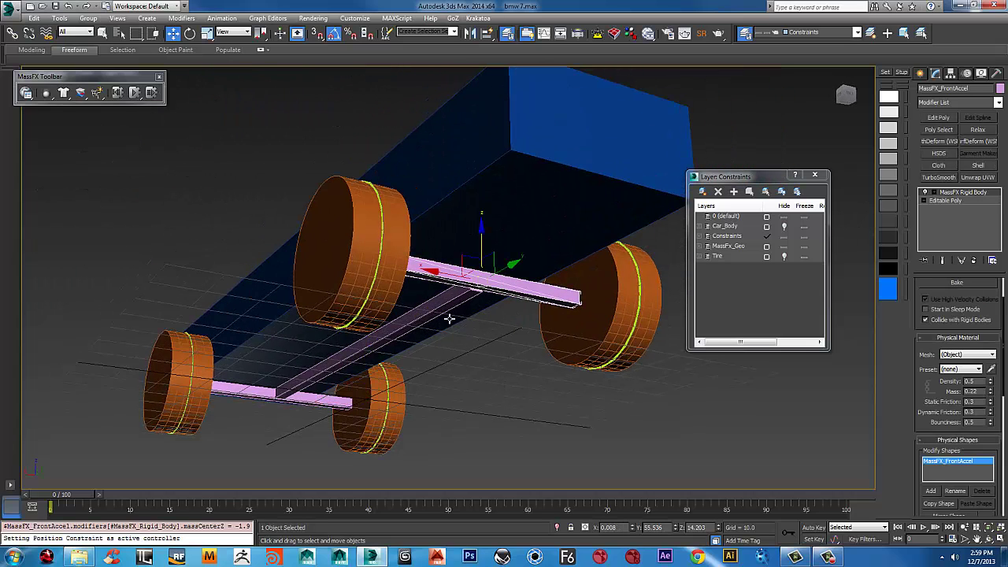
{"action": "left_click", "coordinate": [423, 319]}
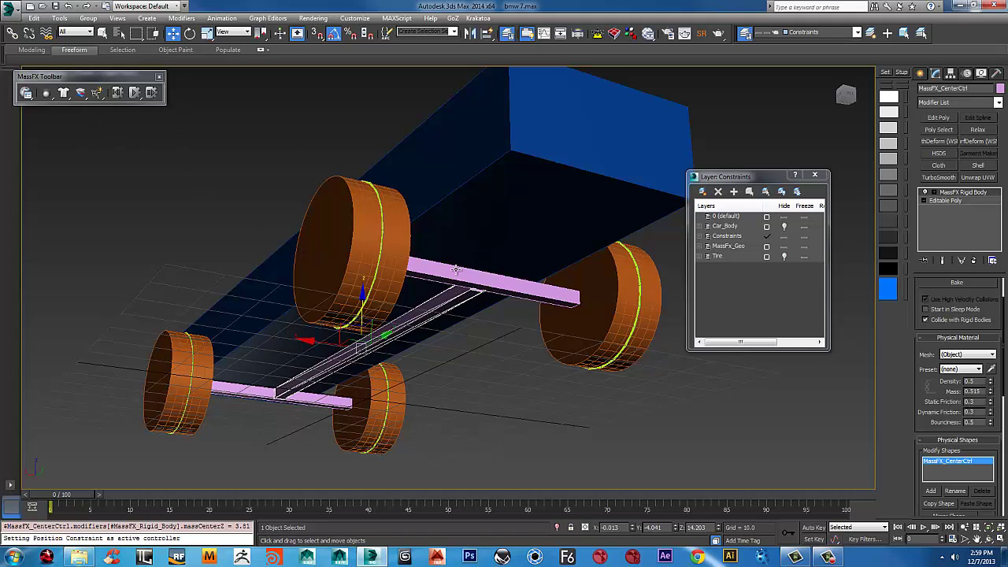
{"action": "left_click", "coordinate": [456, 270]}
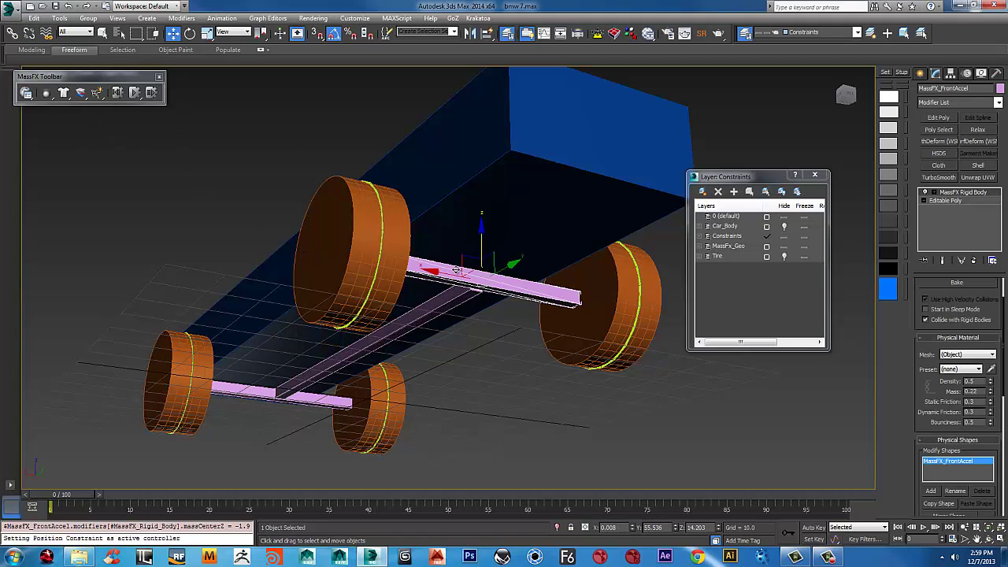
{"action": "left_click", "coordinate": [81, 93]}
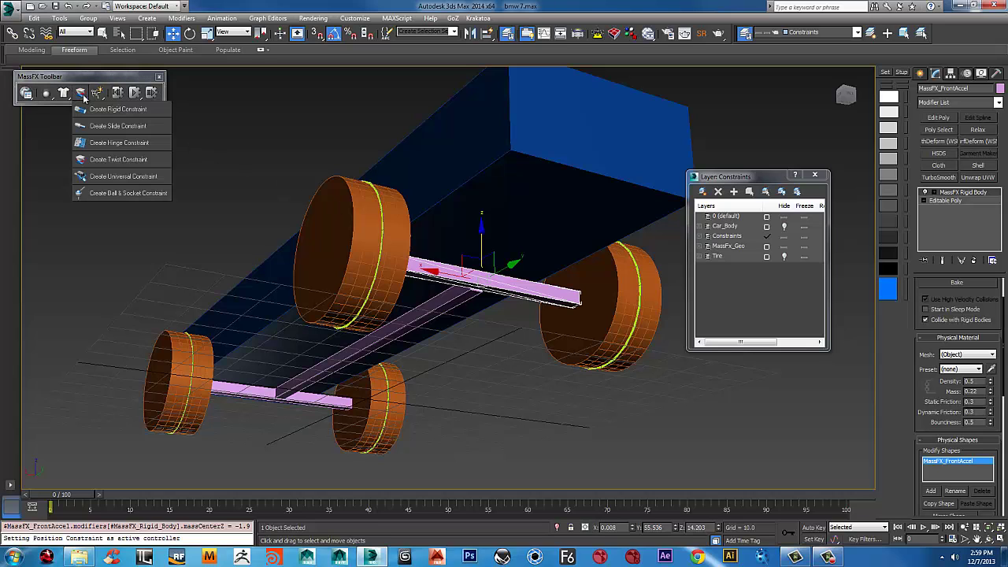
{"action": "left_click", "coordinate": [117, 109]}
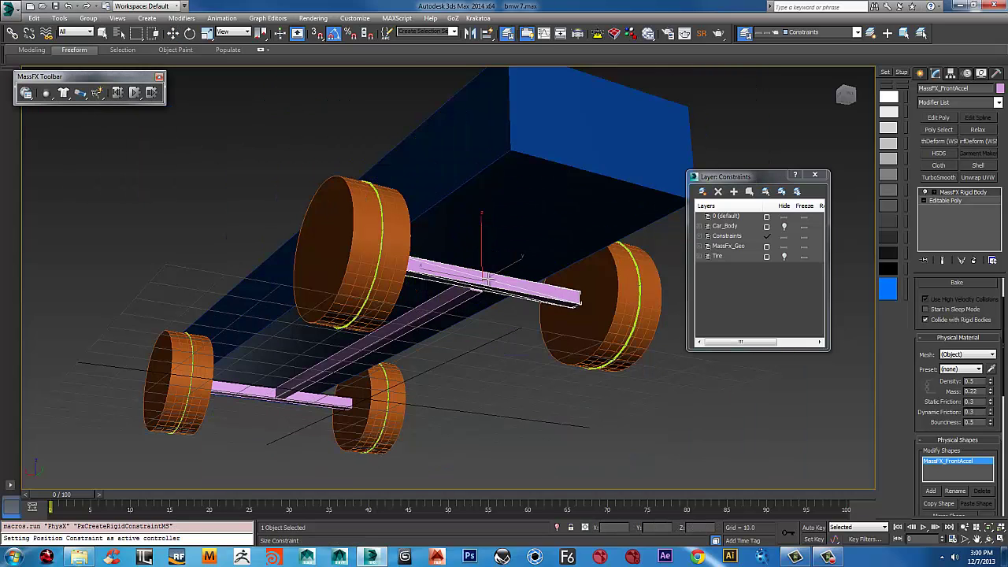
- Make the center bar MassFX_CenterCtrl the parent of the front axle's rigid constraint and set its icon size to 6
{"action": "left_click", "coordinate": [944, 311]}
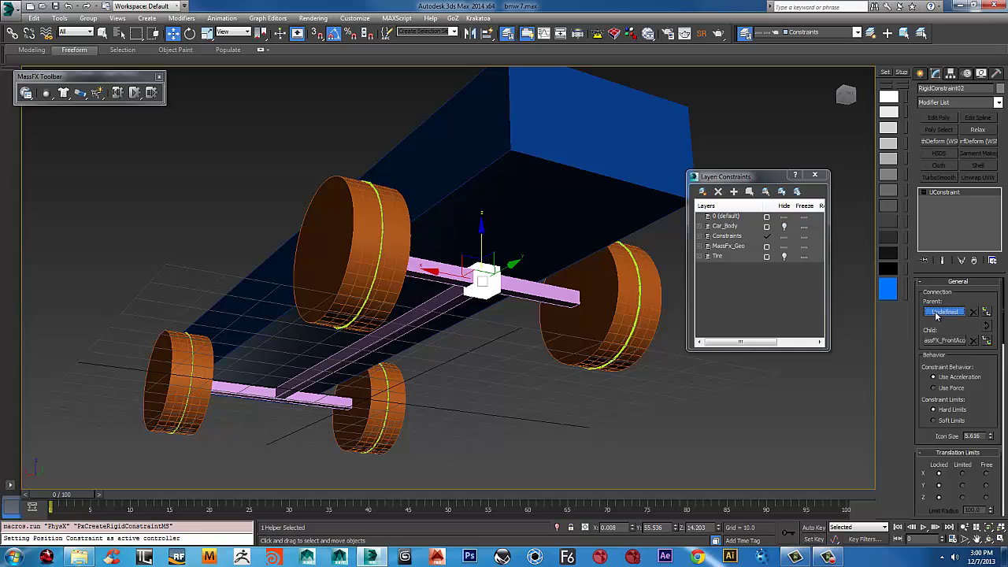
{"action": "left_click", "coordinate": [432, 311]}
{"action": "middle_click_drag", "start_coordinate": [431, 311], "coordinate": [778, 363], "text": "alt"}
{"action": "middle_click_drag", "start_coordinate": [584, 411], "coordinate": [105, 384]}
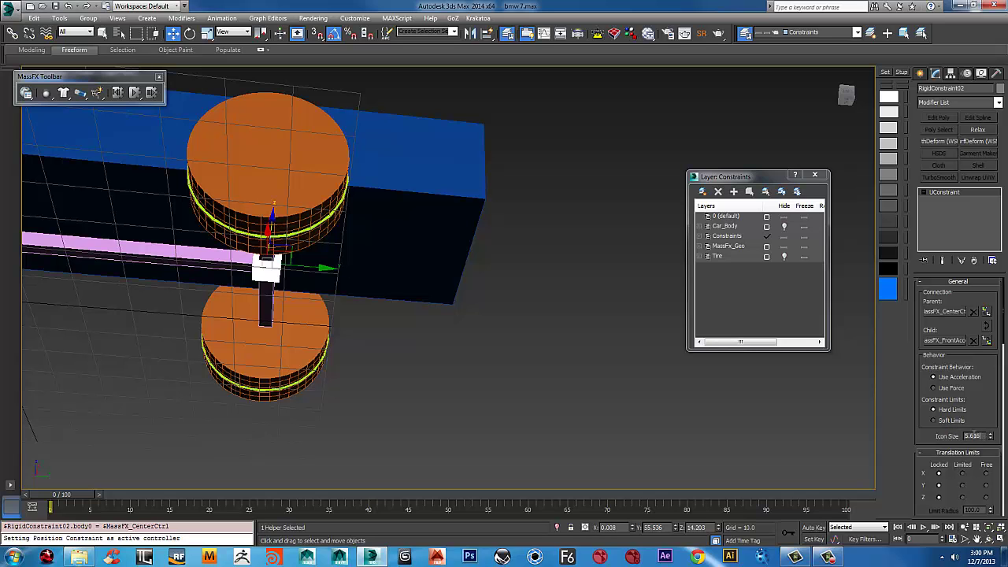
{"action": "type", "text": "6"}
{"action": "key", "text": "Return"}
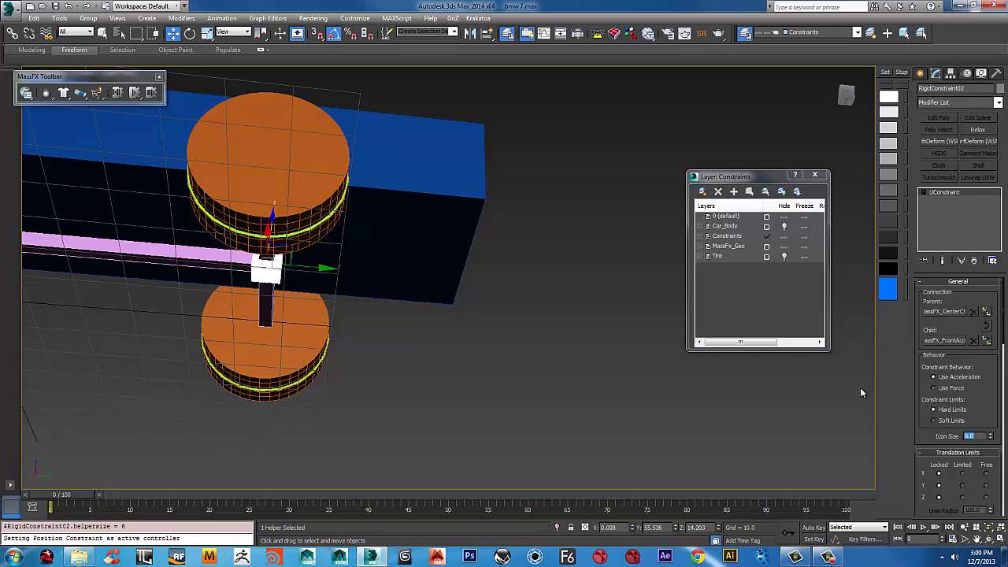
- Create a Rigid constraint on the rear axle MassFX_BackAccel
{"action": "middle_click_drag", "start_coordinate": [324, 343], "coordinate": [728, 340]}
{"action": "middle_click_drag", "start_coordinate": [466, 342], "coordinate": [350, 263], "text": "alt"}
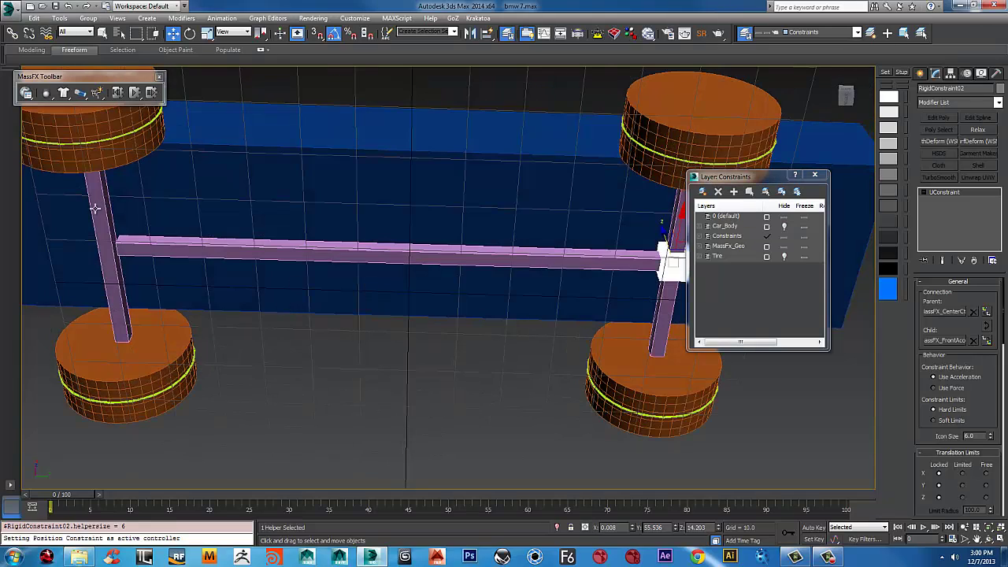
{"action": "left_click", "coordinate": [105, 228]}
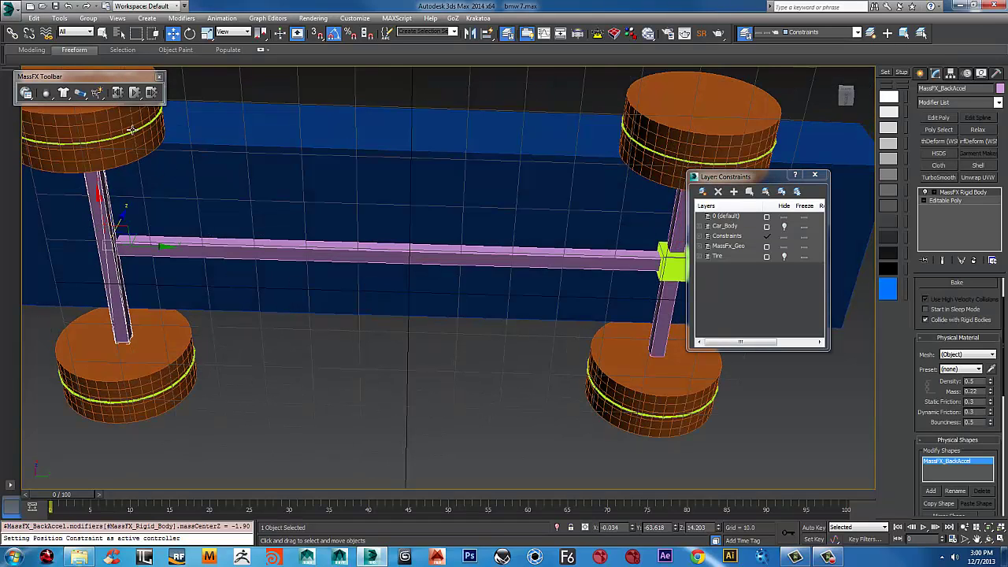
{"action": "left_click", "coordinate": [79, 92]}
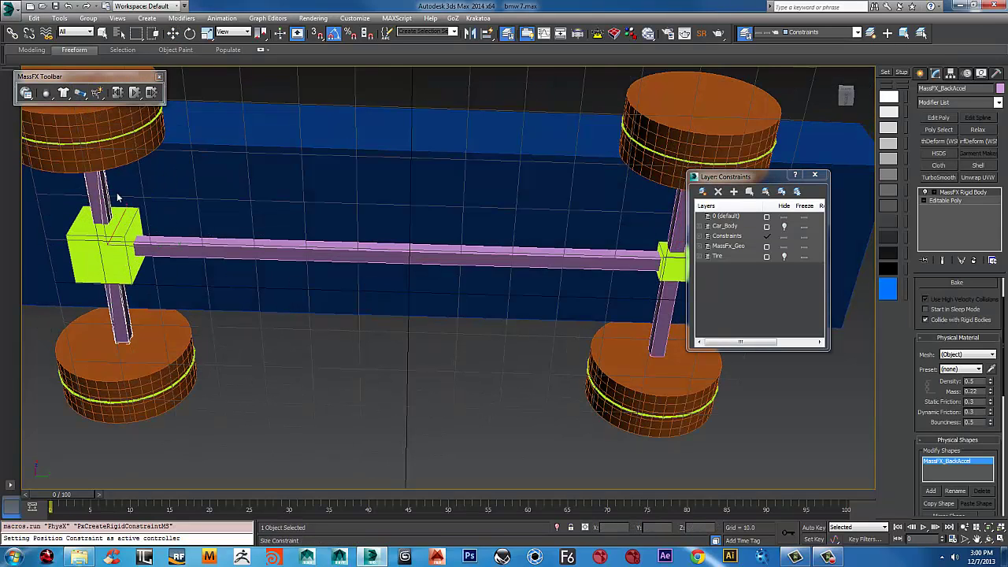
{"action": "left_click", "coordinate": [118, 197]}
- Make MassFX_CenterCtrl the parent of the rear axle's rigid constraint and set its icon size to 6
{"action": "left_click", "coordinate": [945, 312]}
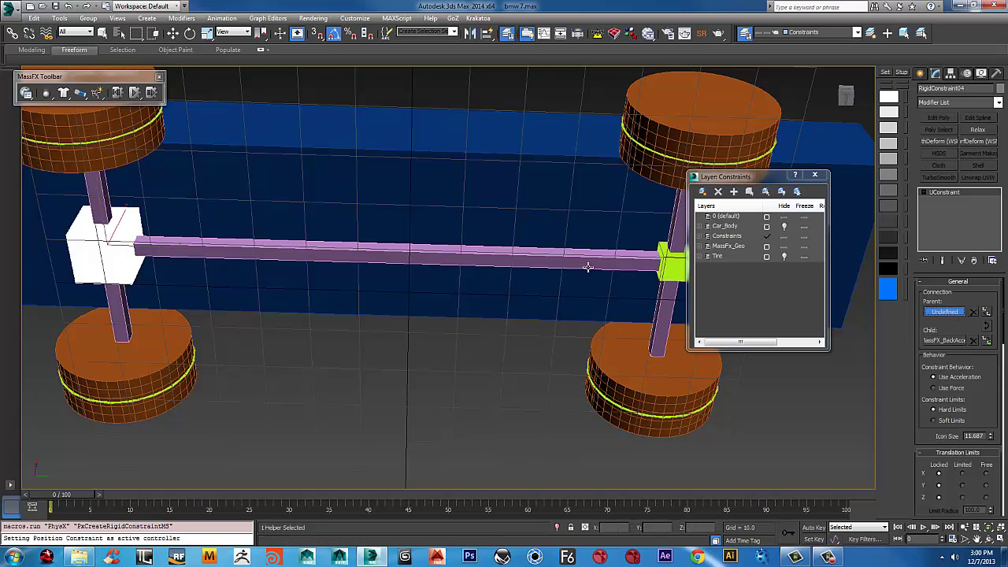
{"action": "left_click", "coordinate": [330, 253]}
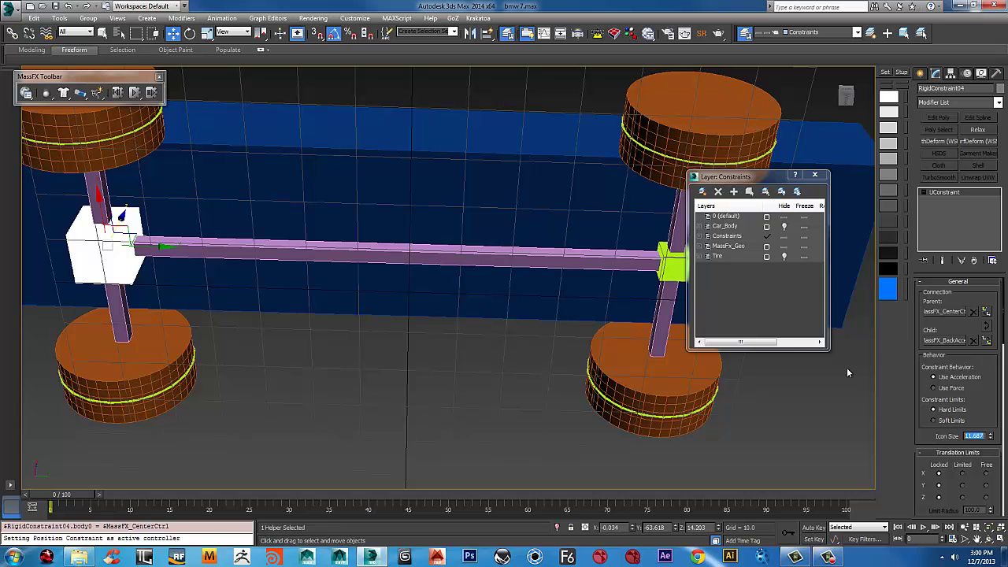
{"action": "type", "text": "63"}
{"action": "key", "text": "Return"}
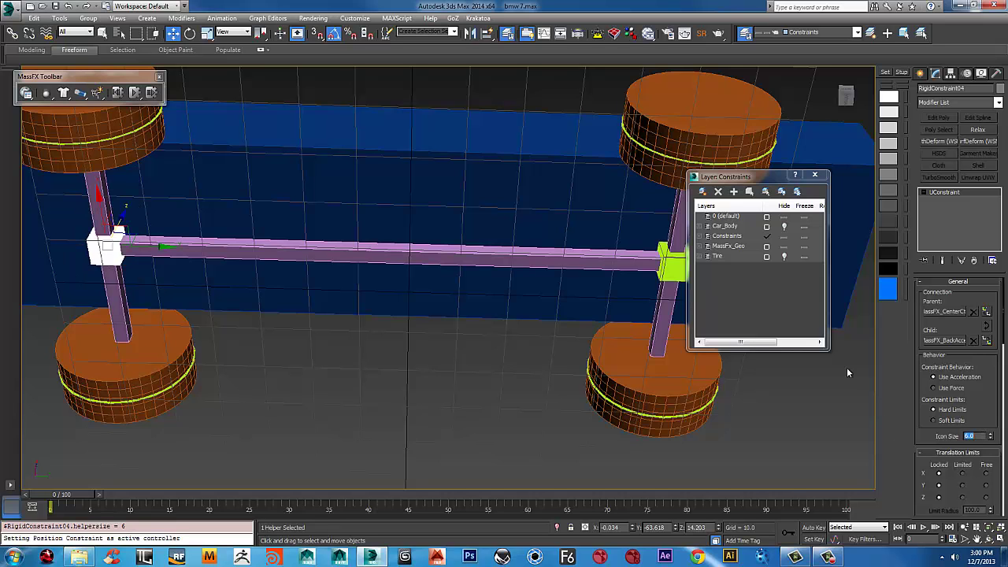
- Move only the pivot of the body proxy MassFX_CarBody straight down to the box's bottom edge
{"action": "scroll", "coordinate": [417, 268], "scroll_direction": "down", "scroll_amount": 6}
{"action": "scroll", "coordinate": [417, 268], "scroll_direction": "up", "scroll_amount": 10}
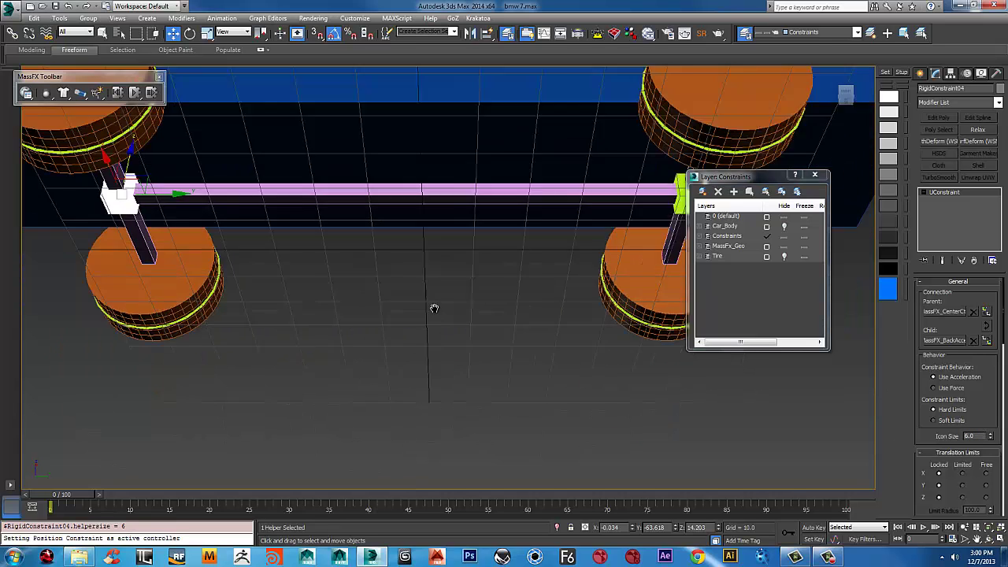
{"action": "left_click", "coordinate": [435, 155]}
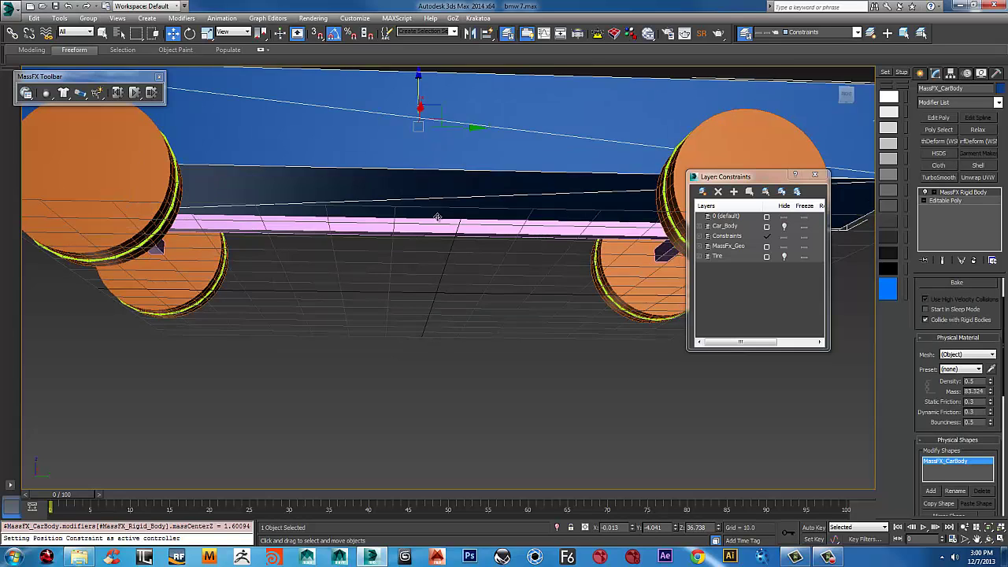
{"action": "key", "text": "f"}
{"action": "key", "text": "z"}
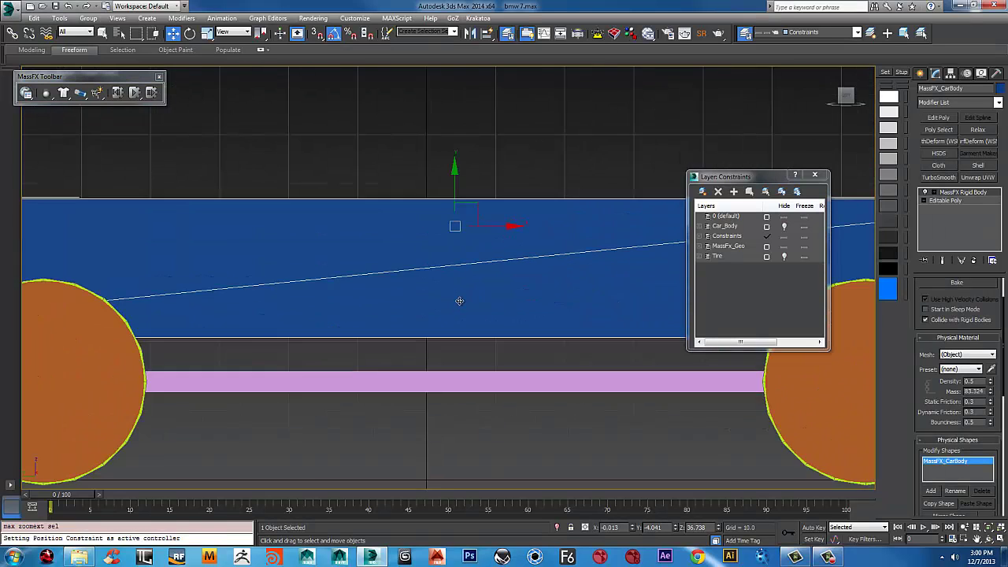
{"action": "scroll", "coordinate": [459, 301], "scroll_direction": "down", "scroll_amount": 3}
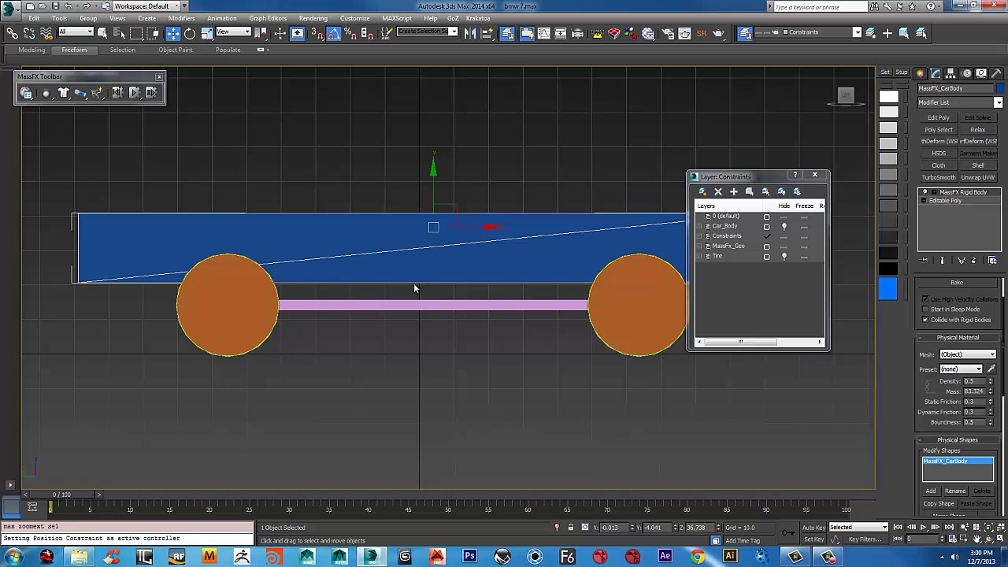
{"action": "left_click", "coordinate": [951, 72]}
{"action": "left_click", "coordinate": [959, 140]}
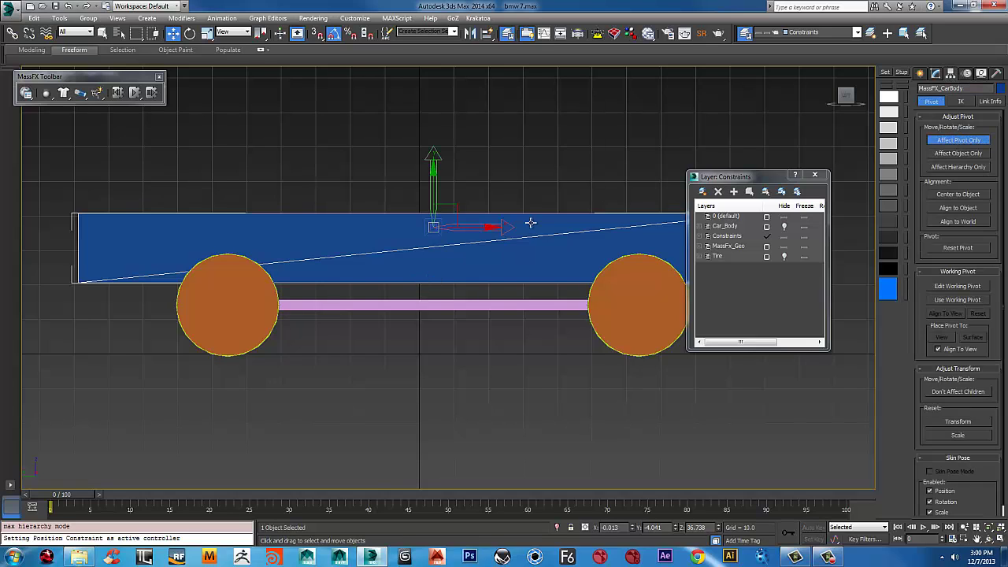
{"action": "scroll", "coordinate": [587, 178], "scroll_direction": "up", "scroll_amount": 5}
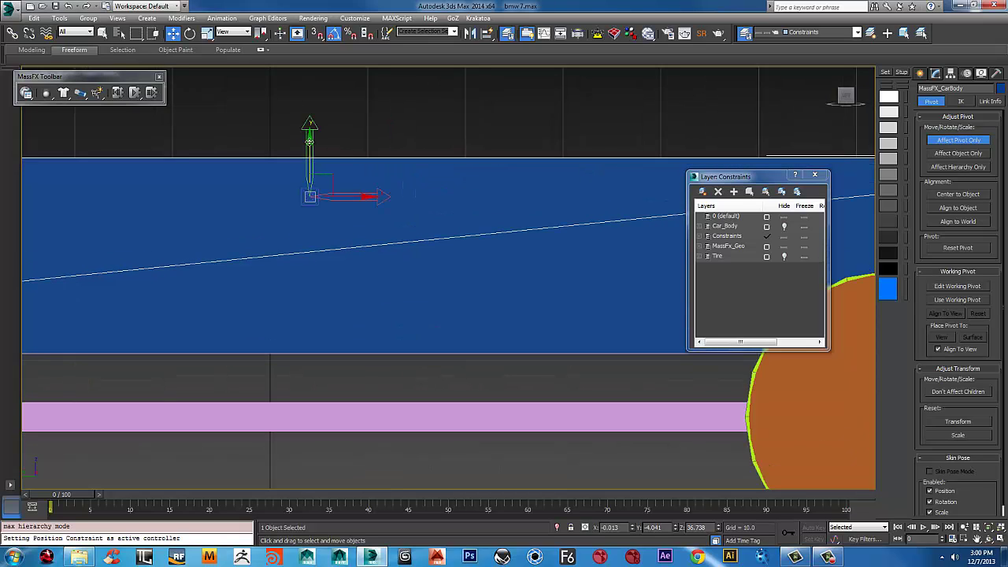
{"action": "left_click_drag", "start_coordinate": [312, 158], "coordinate": [296, 300]}
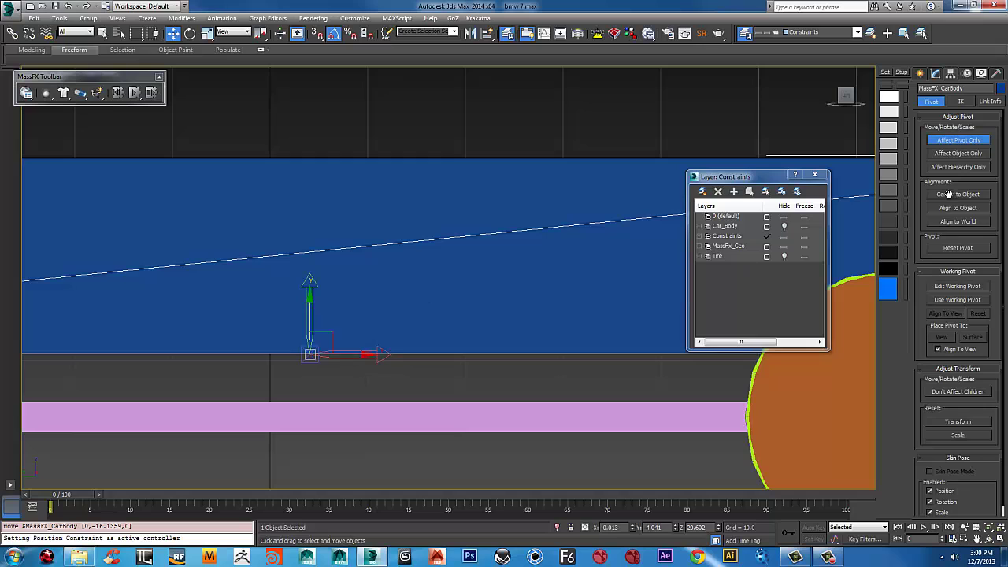
{"action": "left_click", "coordinate": [952, 142]}
{"action": "key", "text": "z"}
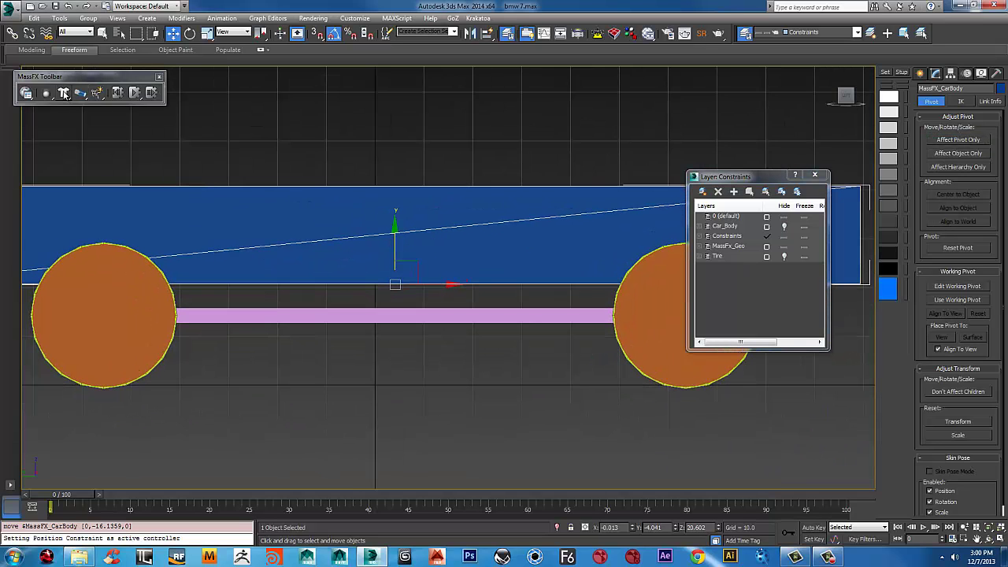
- Create a Rigid constraint on the body proxy MassFX_CarBody and make the center bar MassFX_CenterCtrl its parent
{"action": "left_click", "coordinate": [82, 94]}
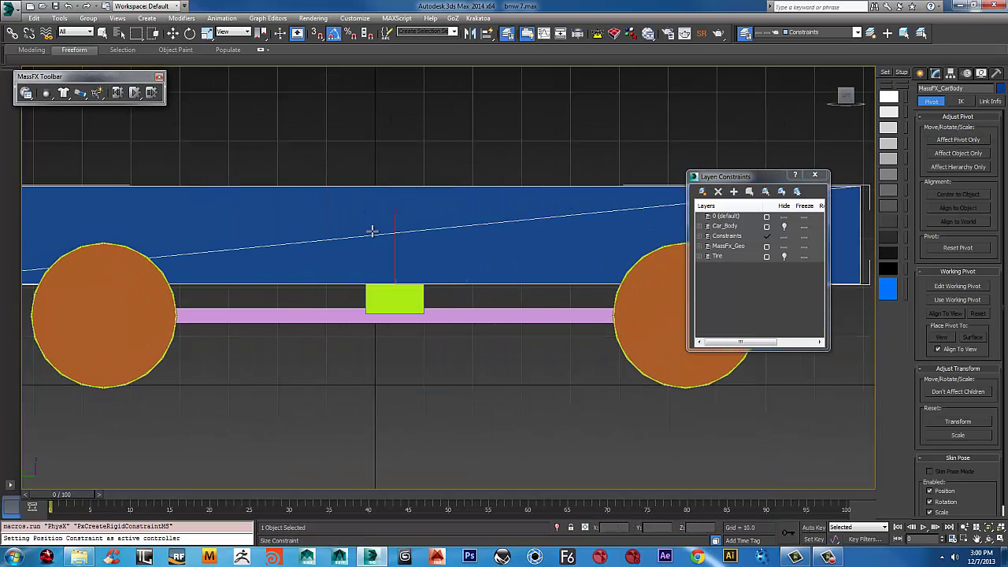
{"action": "left_click", "coordinate": [375, 275]}
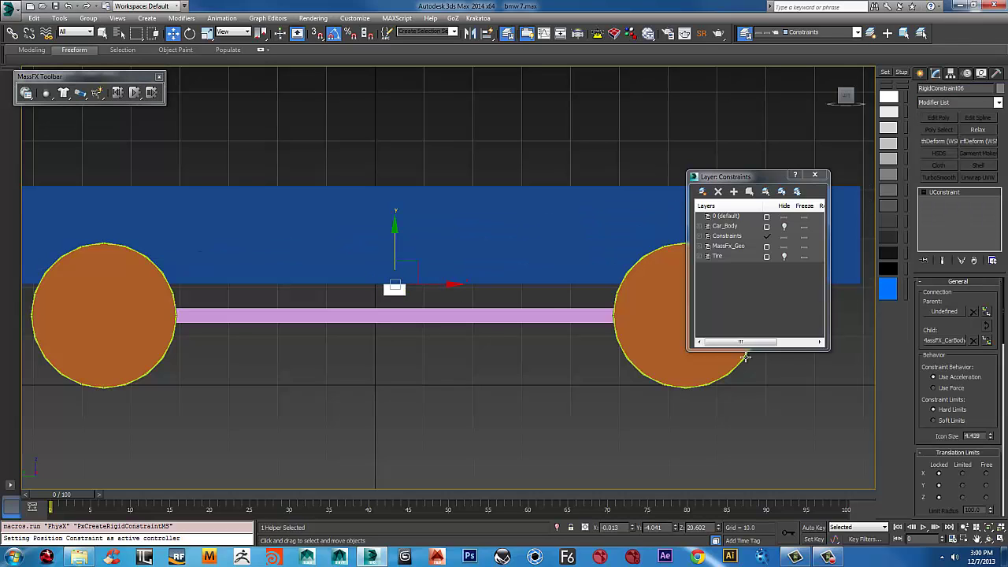
{"action": "left_click", "coordinate": [943, 311]}
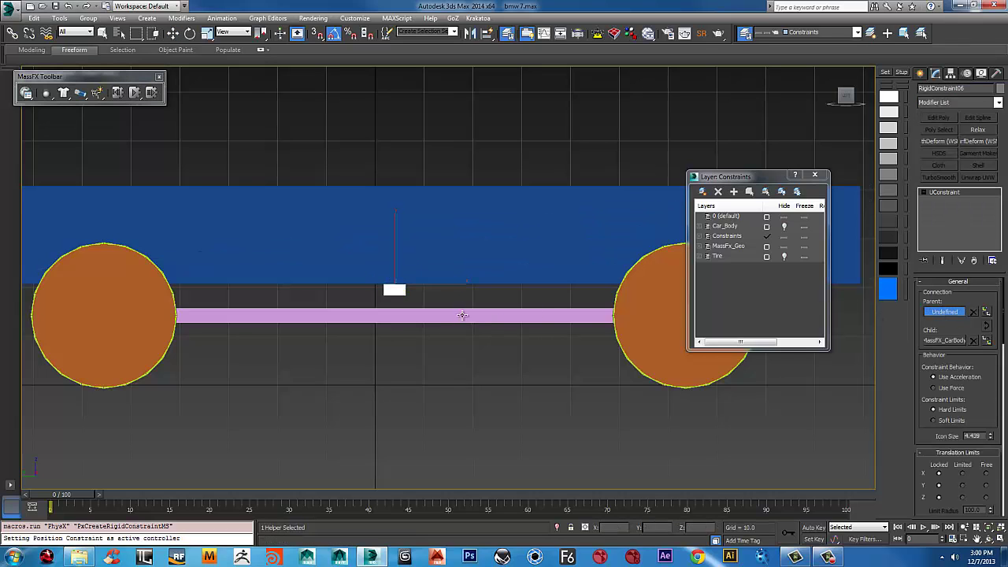
{"action": "left_click", "coordinate": [464, 316]}
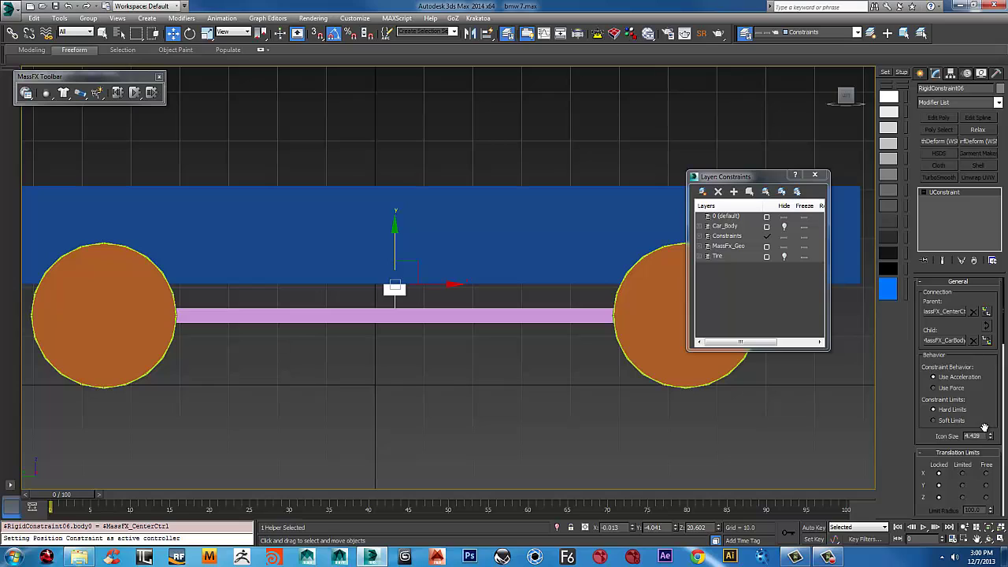
- Set the icon size of the car body's rigid constraint to 4
{"action": "left_click_drag", "start_coordinate": [987, 432], "coordinate": [987, 344]}
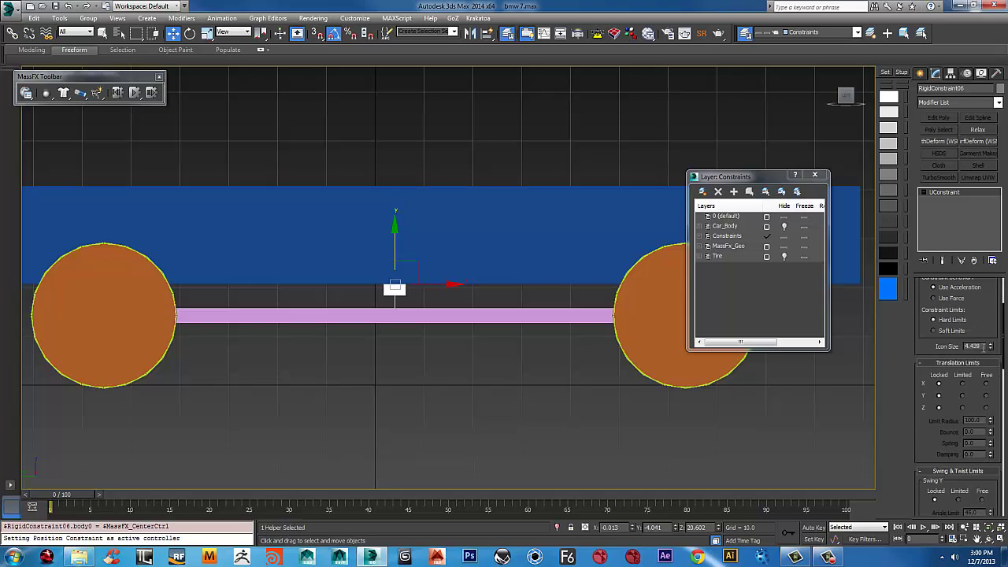
{"action": "double_click", "coordinate": [976, 346]}
{"action": "key", "text": "Return"}
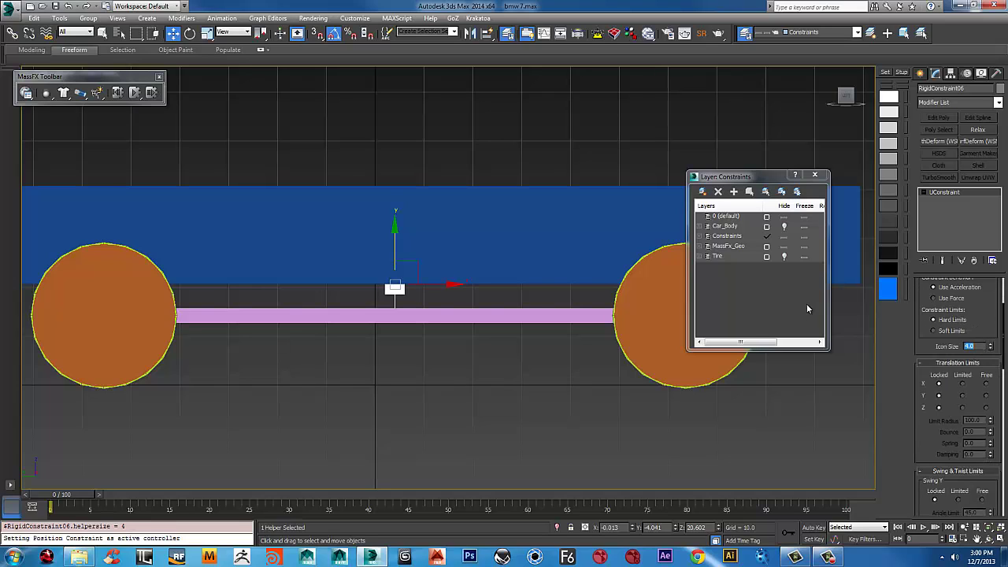
- Deselect everything and run the MassFX simulation with the whole car framed in perspective view
{"action": "scroll", "coordinate": [489, 287], "scroll_direction": "down", "scroll_amount": 5}
{"action": "middle_click_drag", "start_coordinate": [445, 265], "coordinate": [359, 259]}
{"action": "middle_click_drag", "start_coordinate": [359, 260], "coordinate": [516, 240], "text": "alt"}
{"action": "key", "text": "p"}
{"action": "key", "text": "z"}
{"action": "scroll", "coordinate": [400, 260], "scroll_direction": "down", "scroll_amount": 5}
{"action": "scroll", "coordinate": [396, 260], "scroll_direction": "down", "scroll_amount": 5}
{"action": "left_click", "coordinate": [542, 228]}
{"action": "left_click", "coordinate": [918, 73]}
{"action": "left_click", "coordinate": [135, 93]}
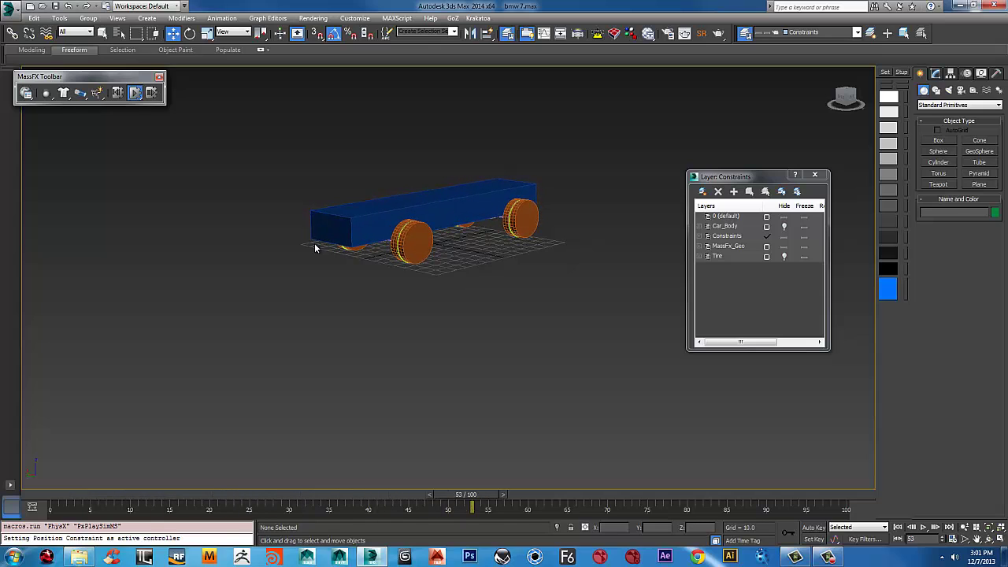
- Examine the simulated tires, axles and body in a front wireframe view and reset the simulation
{"action": "key", "text": "f"}
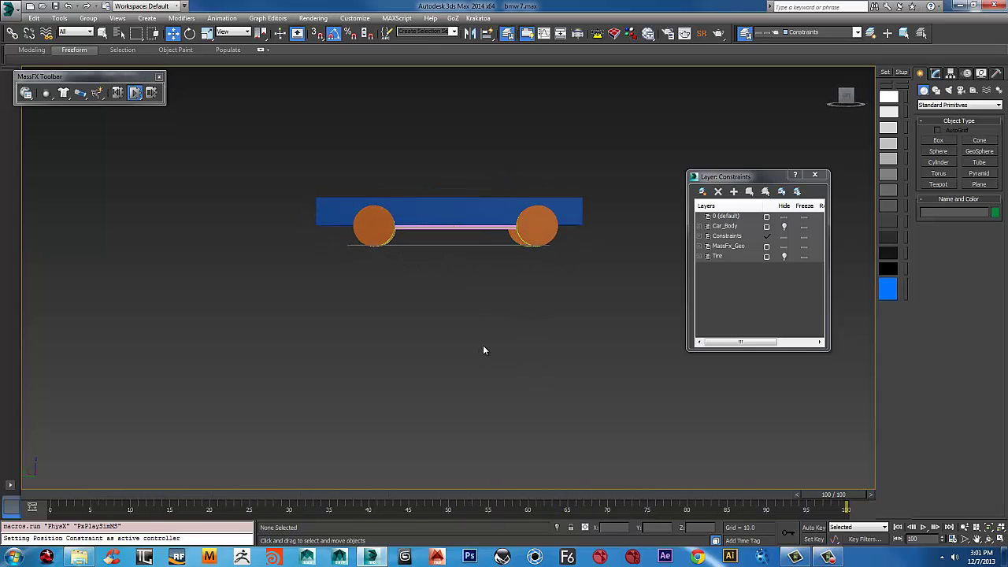
{"action": "middle_click_drag", "start_coordinate": [326, 289], "coordinate": [347, 284], "text": "alt"}
{"action": "scroll", "coordinate": [464, 258], "scroll_direction": "up", "scroll_amount": 6}
{"action": "mouse_move", "coordinate": [463, 259]}
{"action": "middle_mouse_down"}
{"action": "mouse_move", "coordinate": [469, 322]}
{"action": "mouse_move", "coordinate": [457, 329]}
{"action": "mouse_move", "coordinate": [464, 321]}
{"action": "mouse_move", "coordinate": [480, 348]}
{"action": "middle_mouse_up"}
{"action": "key", "text": "f"}
{"action": "key", "text": "z"}
{"action": "key", "text": "F3"}
{"action": "scroll", "coordinate": [476, 301], "scroll_direction": "up", "scroll_amount": 2}
{"action": "scroll", "coordinate": [479, 347], "scroll_direction": "down", "scroll_amount": 2}
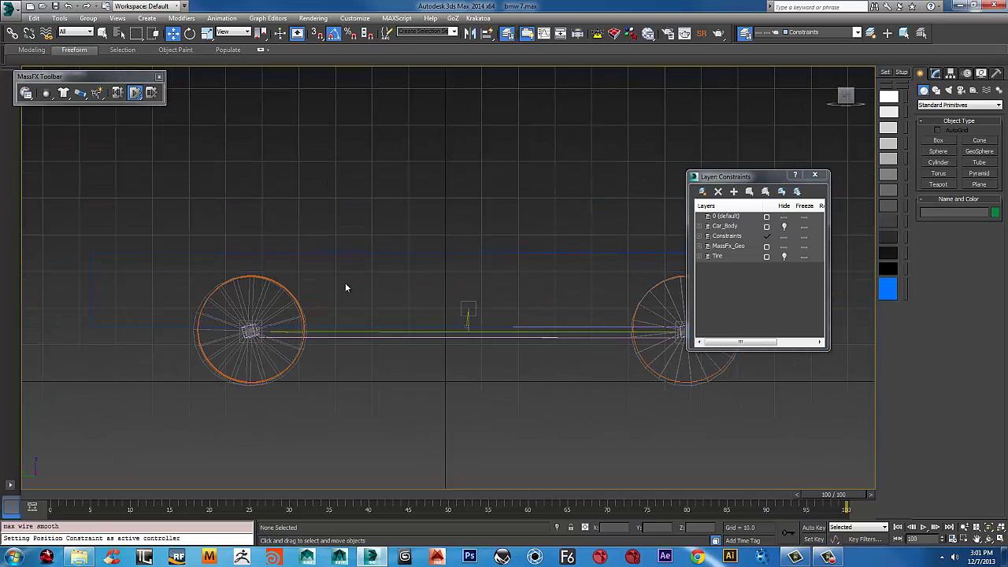
{"action": "left_click", "coordinate": [116, 92]}
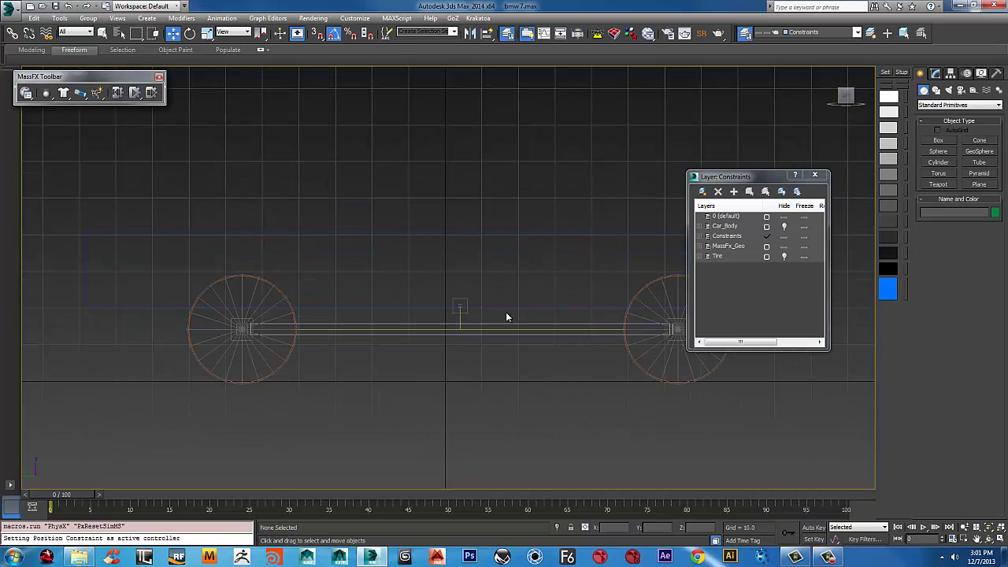
- Set the rigid body solver iterations to 255 in the MassFX scene settings
{"action": "scroll", "coordinate": [419, 308], "scroll_direction": "down", "scroll_amount": 2}
{"action": "middle_click_drag", "start_coordinate": [418, 308], "coordinate": [462, 331], "text": "alt"}
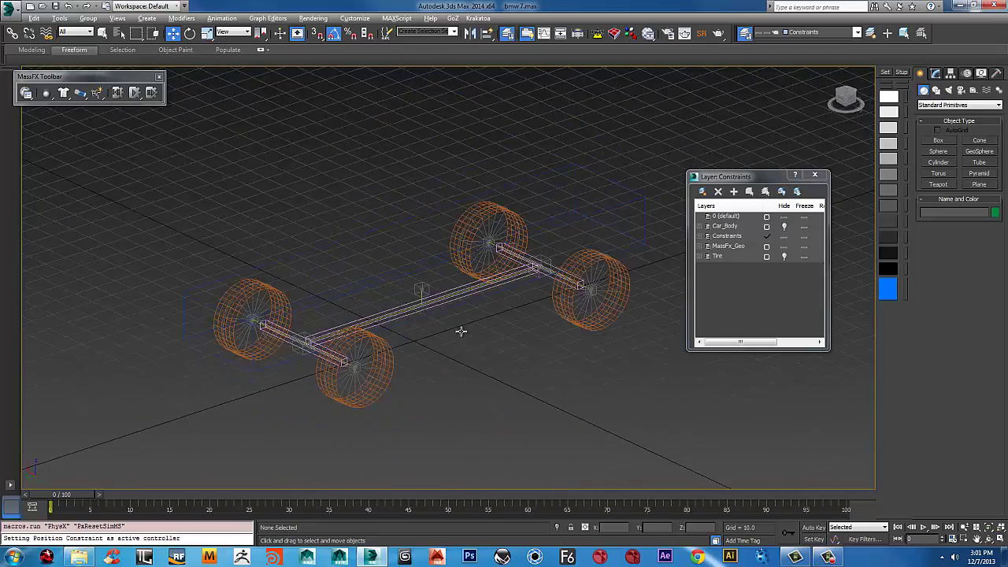
{"action": "scroll", "coordinate": [468, 307], "scroll_direction": "down", "scroll_amount": 2}
{"action": "left_click", "coordinate": [46, 93]}
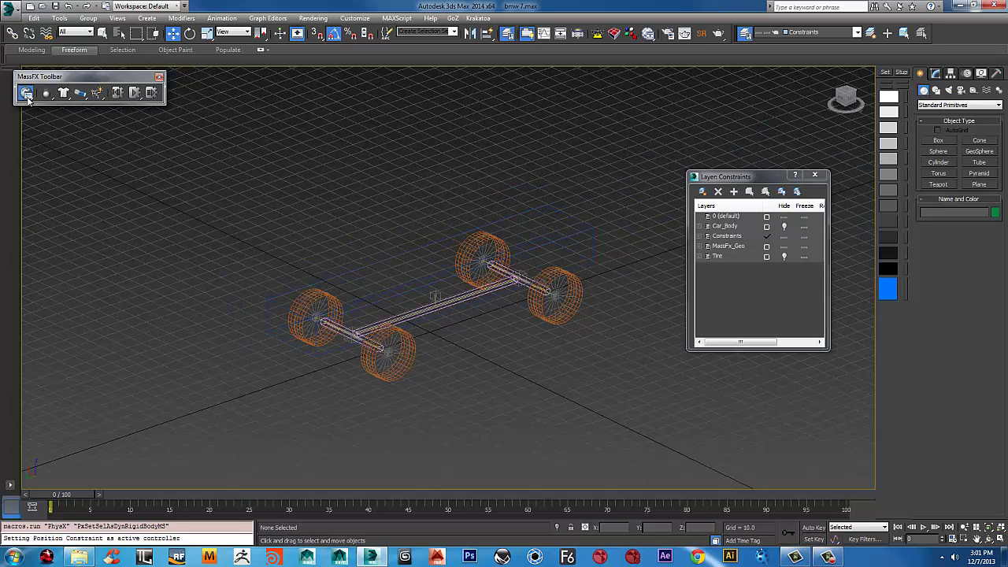
{"action": "left_click", "coordinate": [26, 93]}
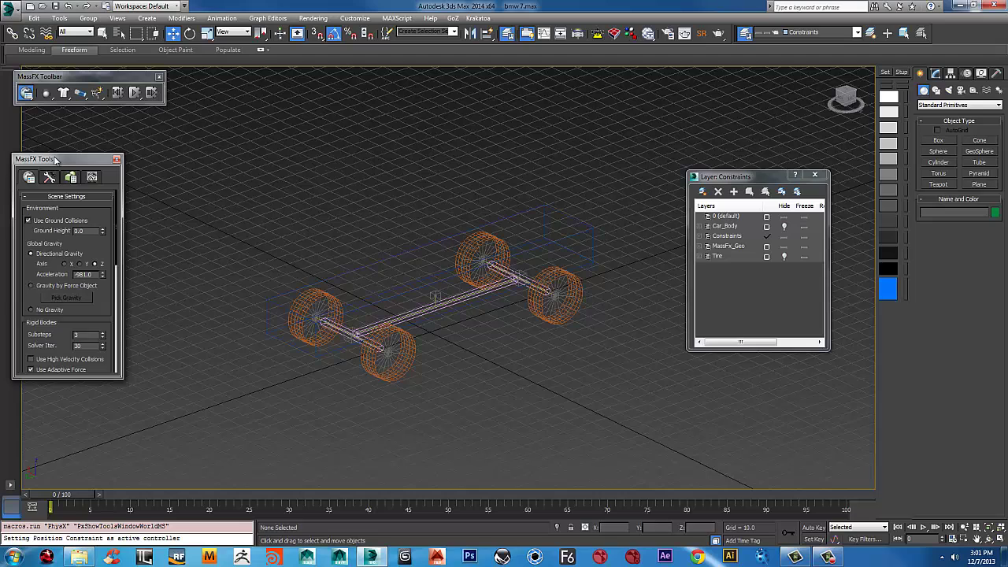
{"action": "left_click_drag", "start_coordinate": [55, 160], "coordinate": [148, 151]}
{"action": "left_click_drag", "start_coordinate": [194, 303], "coordinate": [194, 219]}
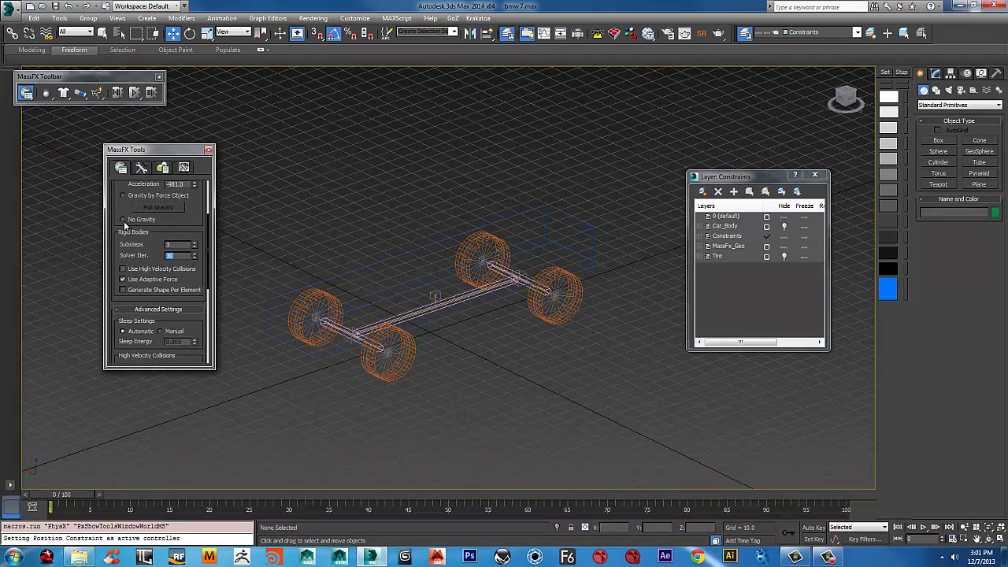
{"action": "type", "text": "255"}
{"action": "key", "text": "Return"}
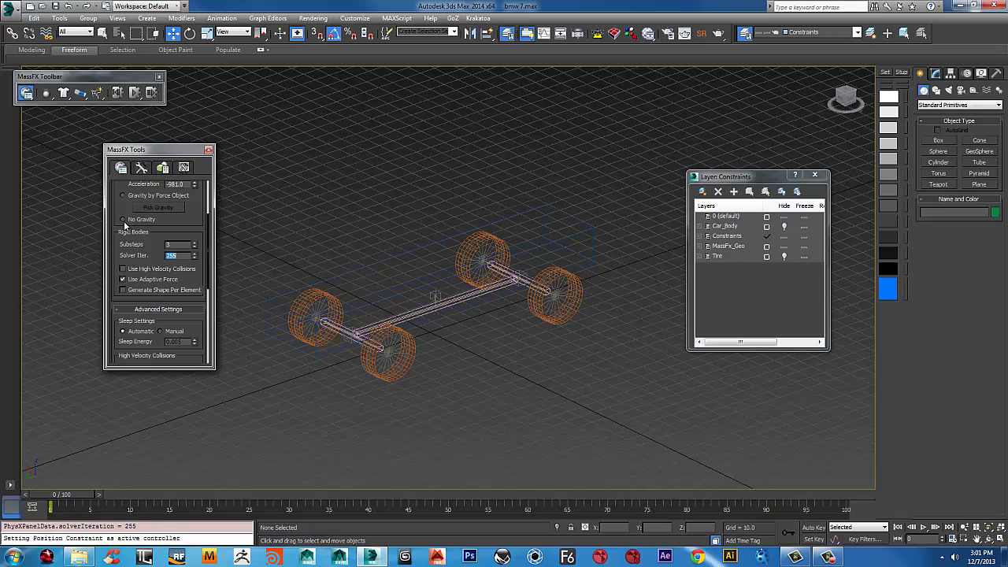
- Rerun the simulation in shaded display, check the car's alignment from the front and reset the simulation
{"action": "mouse_move", "coordinate": [507, 285]}
{"action": "middle_mouse_down", "text": "alt"}
{"action": "mouse_move", "coordinate": [445, 303]}
{"action": "mouse_move", "coordinate": [470, 293]}
{"action": "mouse_move", "coordinate": [470, 268]}
{"action": "mouse_move", "coordinate": [445, 276]}
{"action": "middle_mouse_up", "text": "alt"}
{"action": "key", "text": "F3"}
{"action": "key", "text": "super"}
{"action": "left_click", "coordinate": [415, 4]}
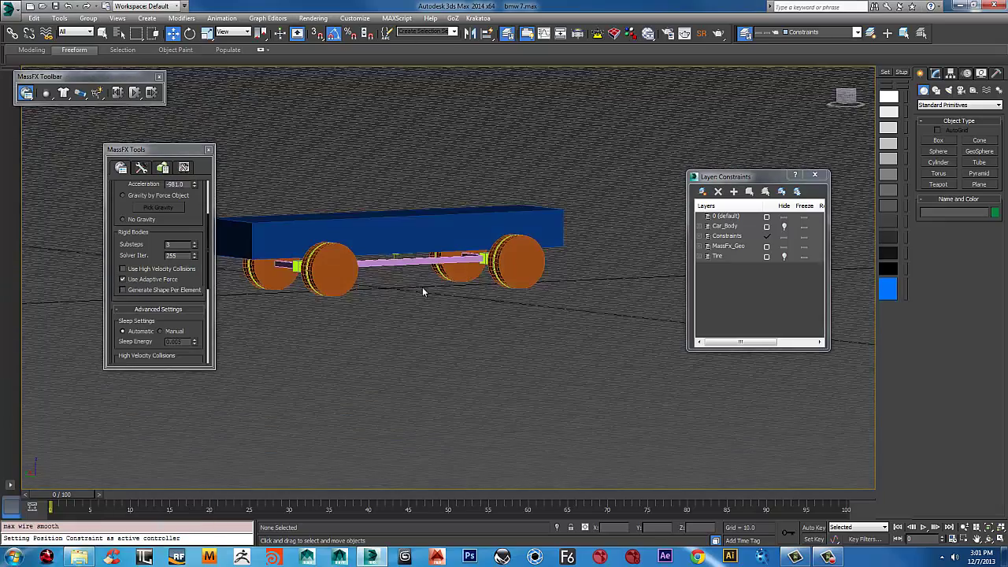
{"action": "scroll", "coordinate": [424, 305], "scroll_direction": "up", "scroll_amount": 3}
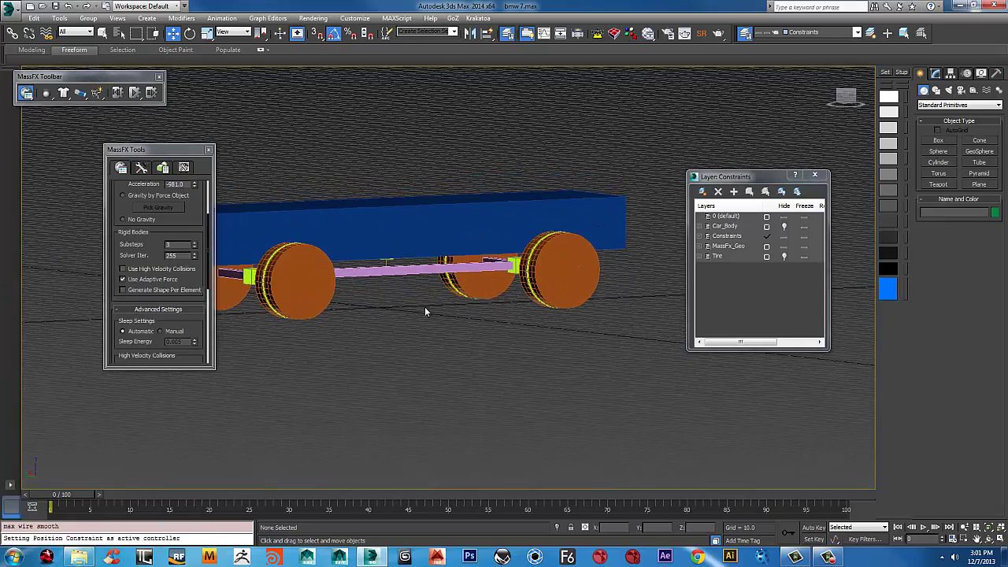
{"action": "left_click", "coordinate": [136, 93]}
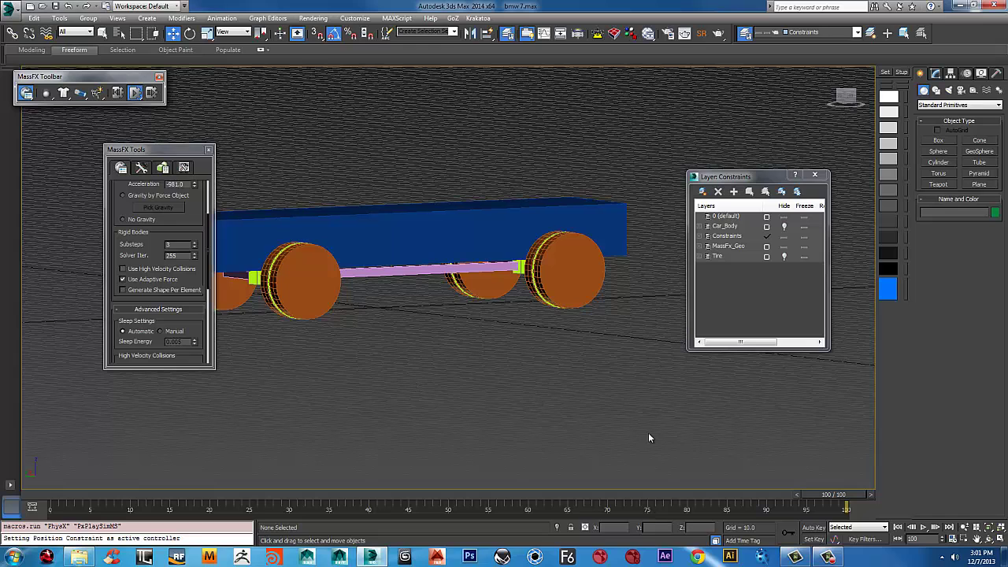
{"action": "key", "text": "f"}
{"action": "key", "text": "z"}
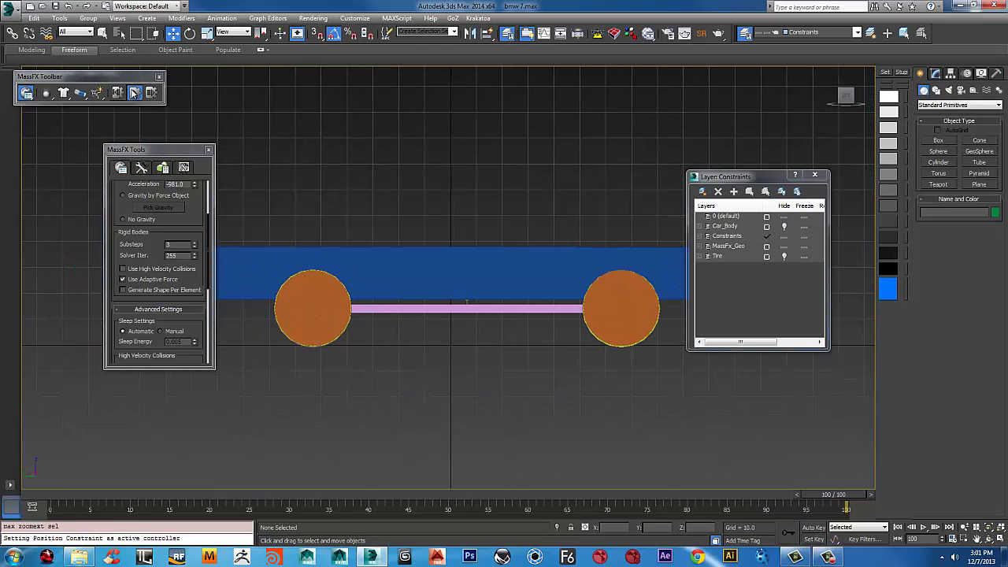
{"action": "left_click", "coordinate": [134, 92]}
- Change the mass of all four tires together in their MassFX physical material properties
{"action": "scroll", "coordinate": [462, 270], "scroll_direction": "down", "scroll_amount": 2}
{"action": "middle_click_drag", "start_coordinate": [462, 270], "coordinate": [443, 206]}
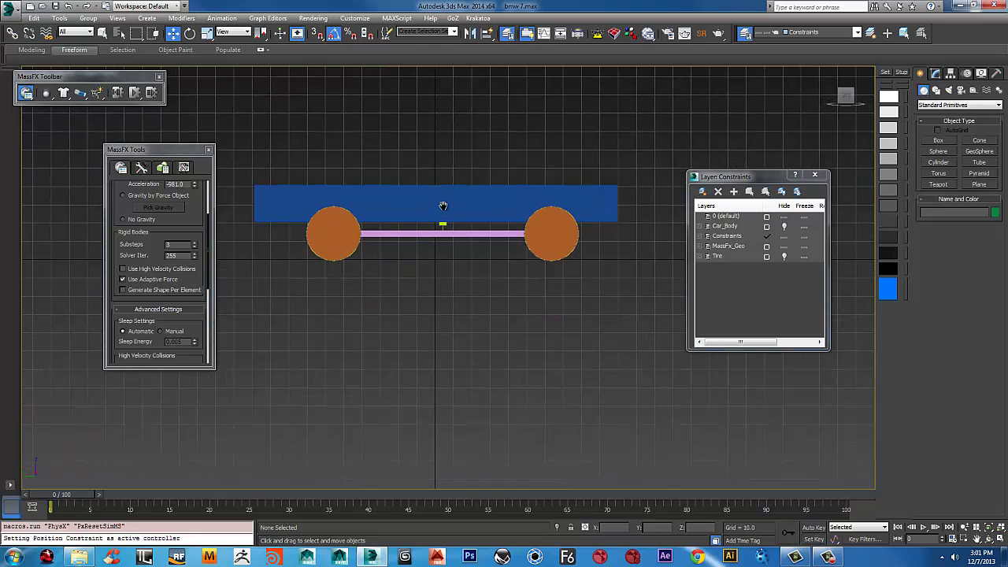
{"action": "scroll", "coordinate": [443, 206], "scroll_direction": "up", "scroll_amount": 3}
{"action": "left_click", "coordinate": [435, 206]}
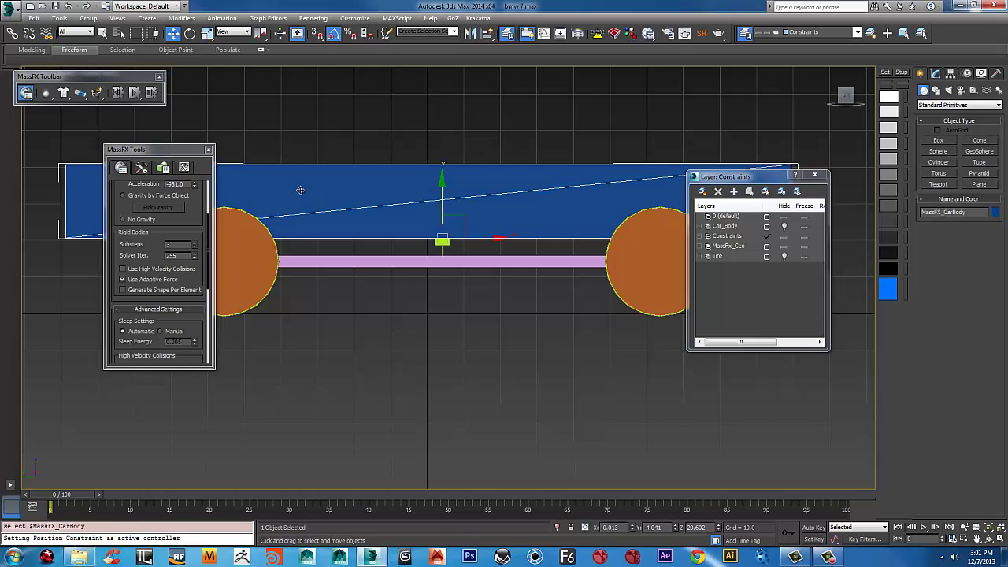
{"action": "scroll", "coordinate": [403, 263], "scroll_direction": "down", "scroll_amount": 3}
{"action": "scroll", "coordinate": [525, 298], "scroll_direction": "up", "scroll_amount": 2}
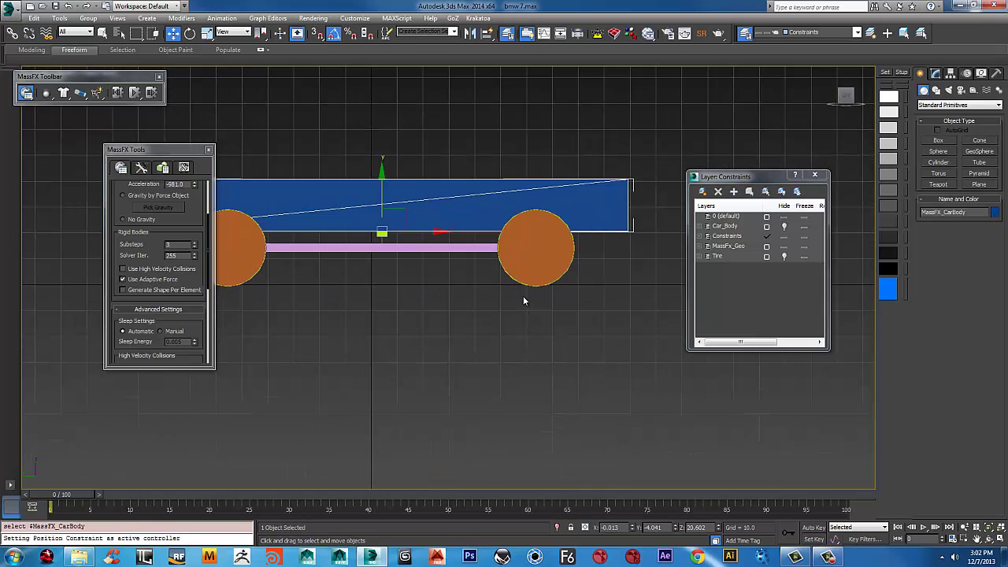
{"action": "left_click", "coordinate": [535, 249]}
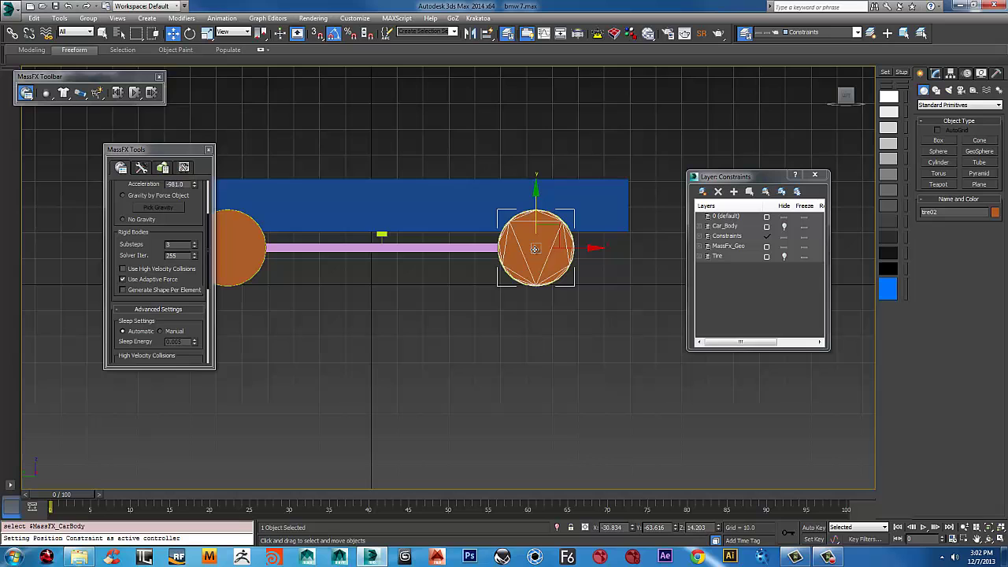
{"action": "left_click", "coordinate": [241, 251], "text": "ctrl"}
{"action": "key", "text": "p"}
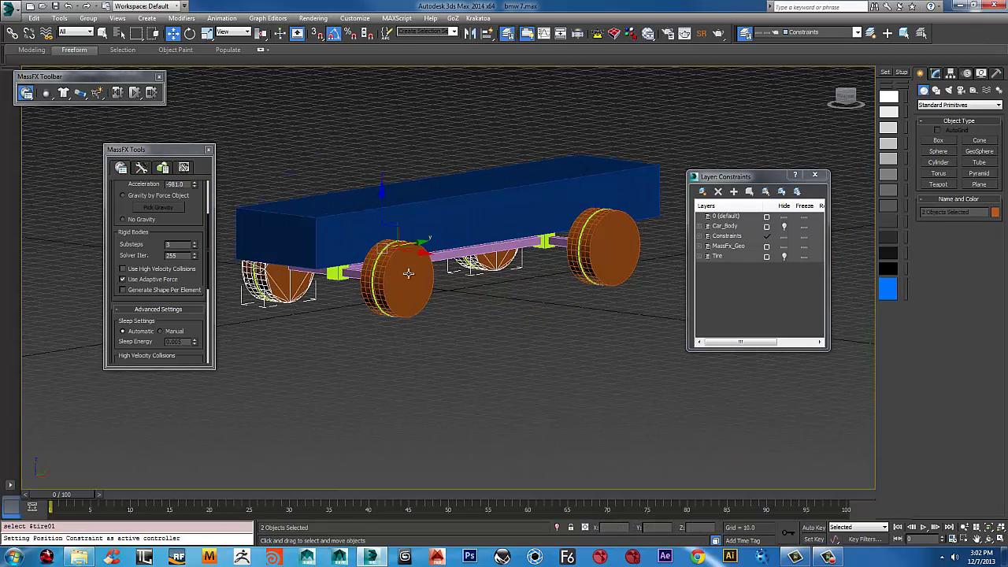
{"action": "left_click", "coordinate": [409, 273], "text": "ctrl"}
{"action": "left_click", "coordinate": [603, 257], "text": "ctrl"}
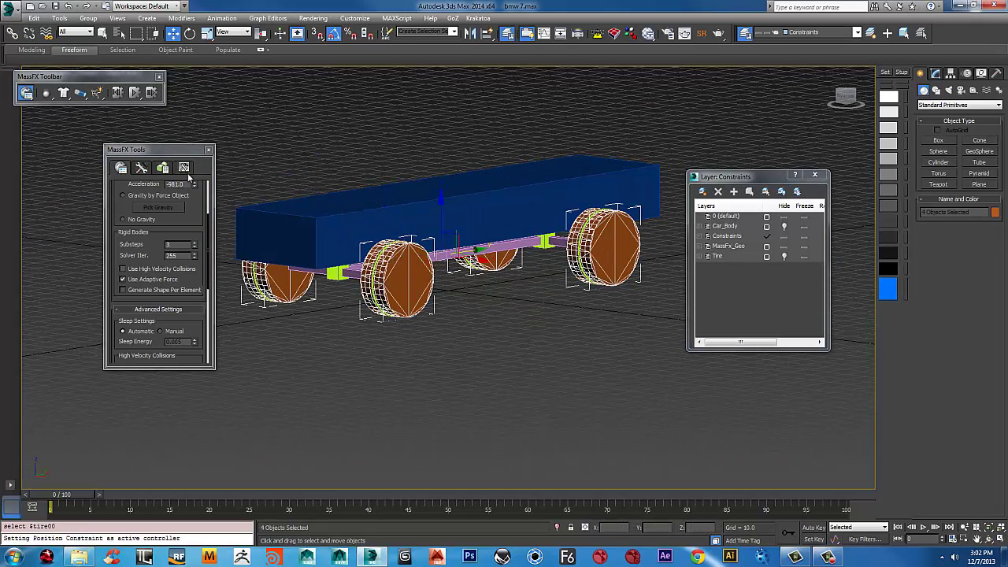
{"action": "left_click", "coordinate": [162, 167]}
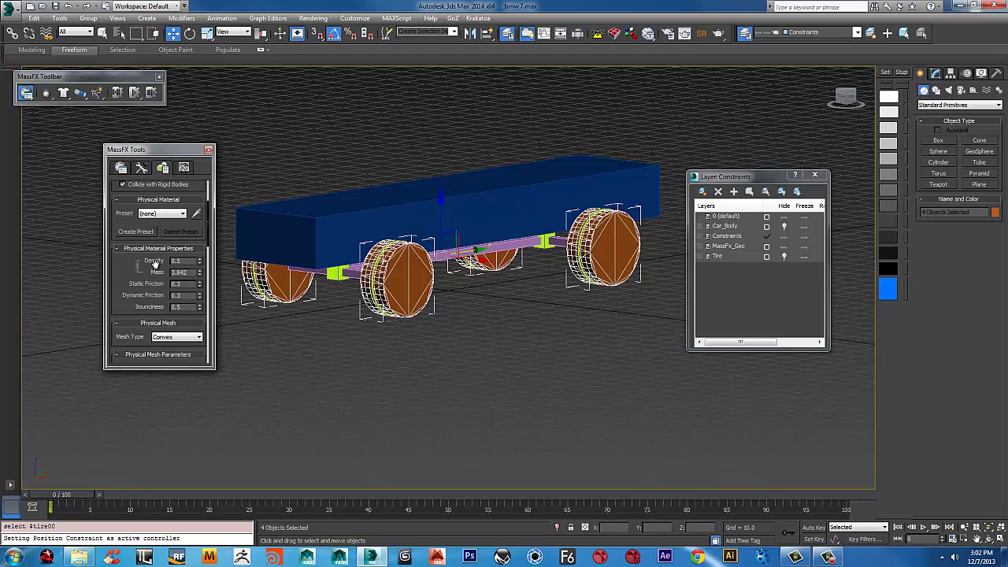
{"action": "left_click_drag", "start_coordinate": [156, 264], "coordinate": [171, 315]}
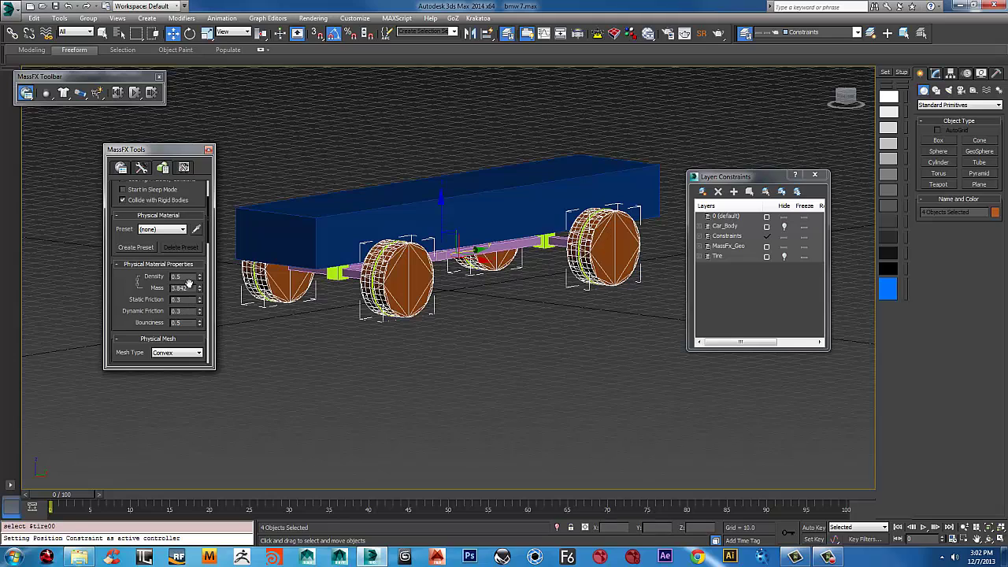
{"action": "double_click", "coordinate": [181, 287]}
{"action": "key", "text": "Return"}
- Set the mass of the body proxy MassFX_CarBody to 400
{"action": "left_click", "coordinate": [504, 207]}
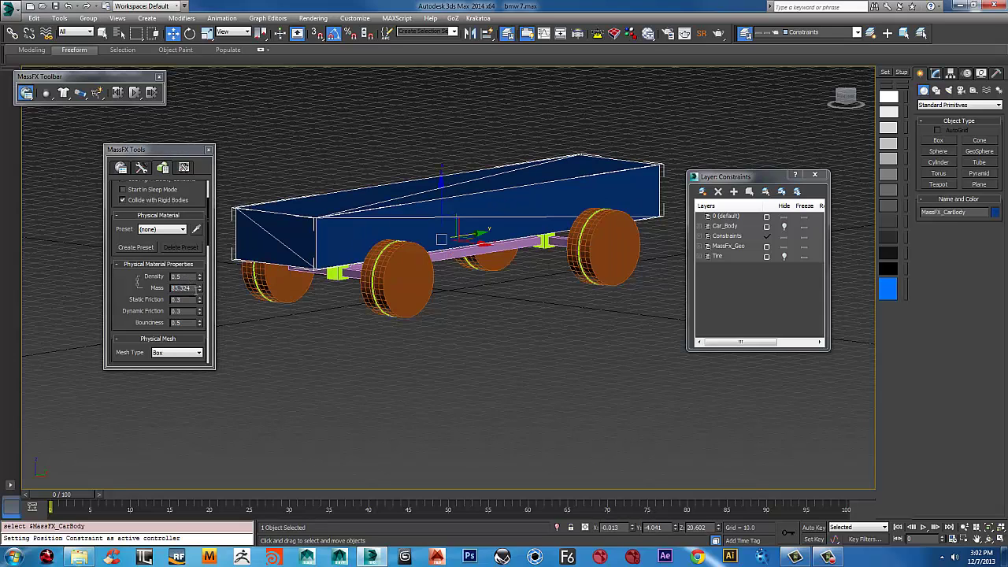
{"action": "double_click", "coordinate": [189, 288]}
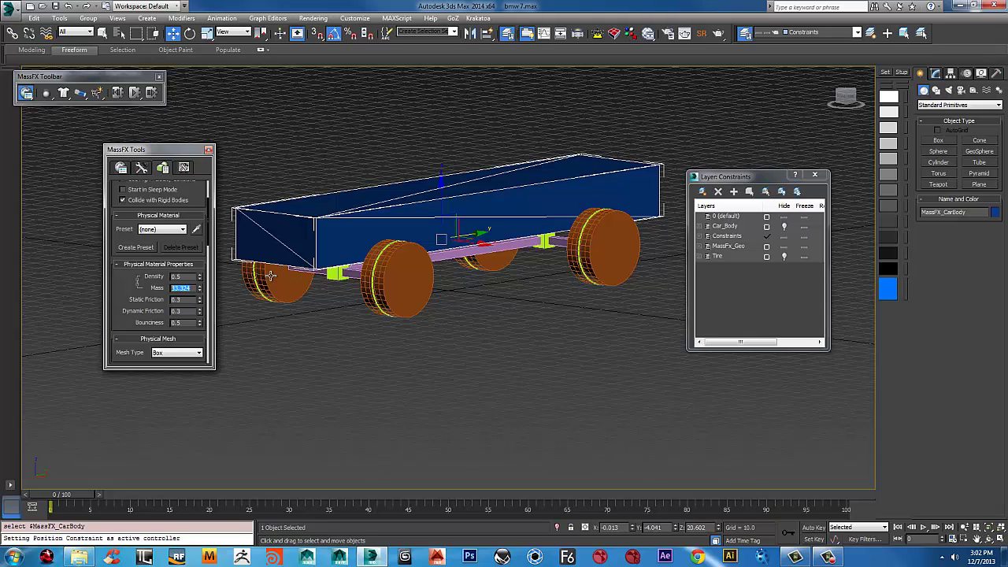
{"action": "type", "text": "400"}
- Change the mass of the center bar MassFX_CenterCtrl
{"action": "middle_click_drag", "start_coordinate": [517, 243], "coordinate": [481, 237], "text": "alt"}
{"action": "left_click", "coordinate": [426, 237]}
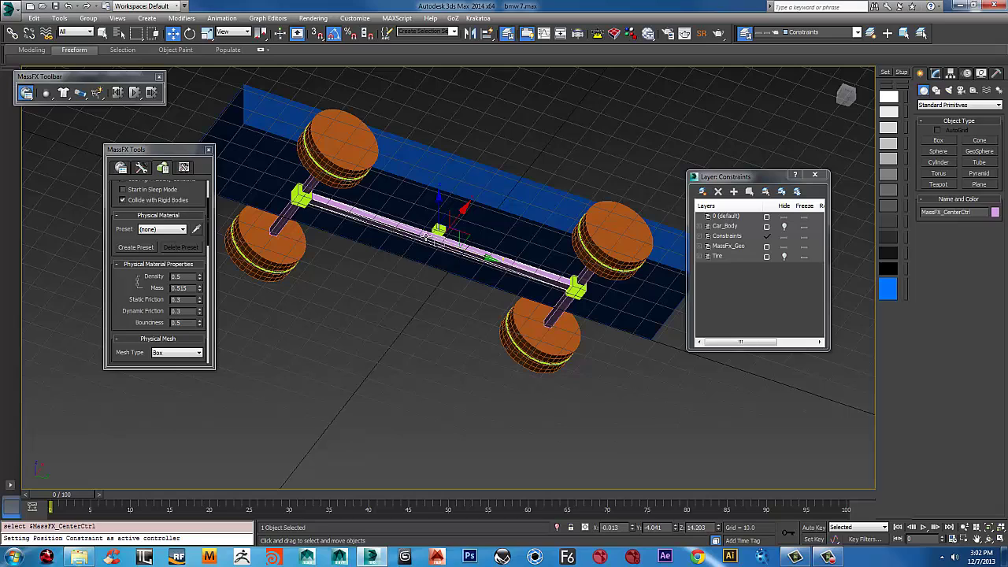
{"action": "double_click", "coordinate": [191, 288]}
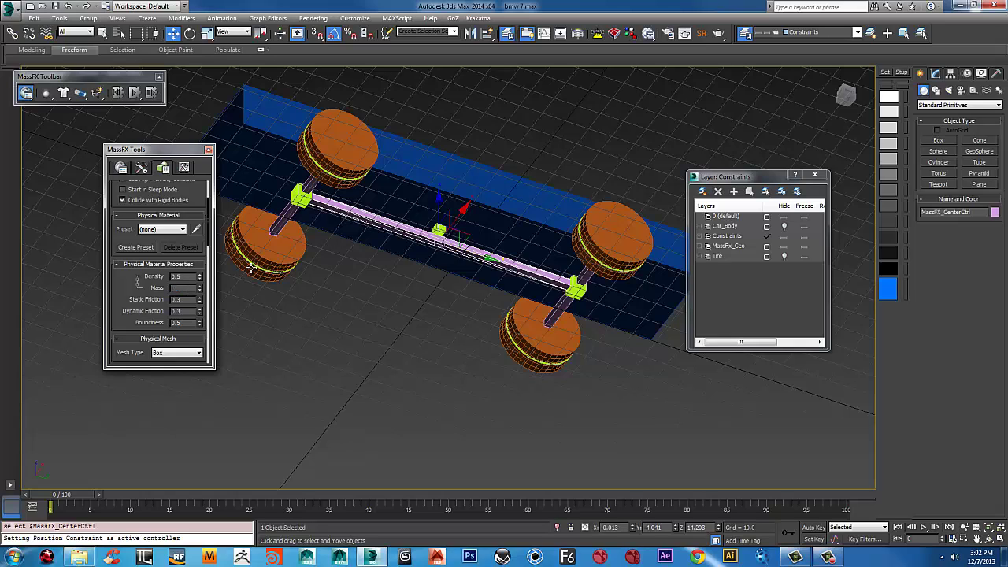
- Set the mass of both the front and rear axles to 10
{"action": "left_click", "coordinate": [308, 186]}
{"action": "left_click", "coordinate": [574, 289], "text": "ctrl"}
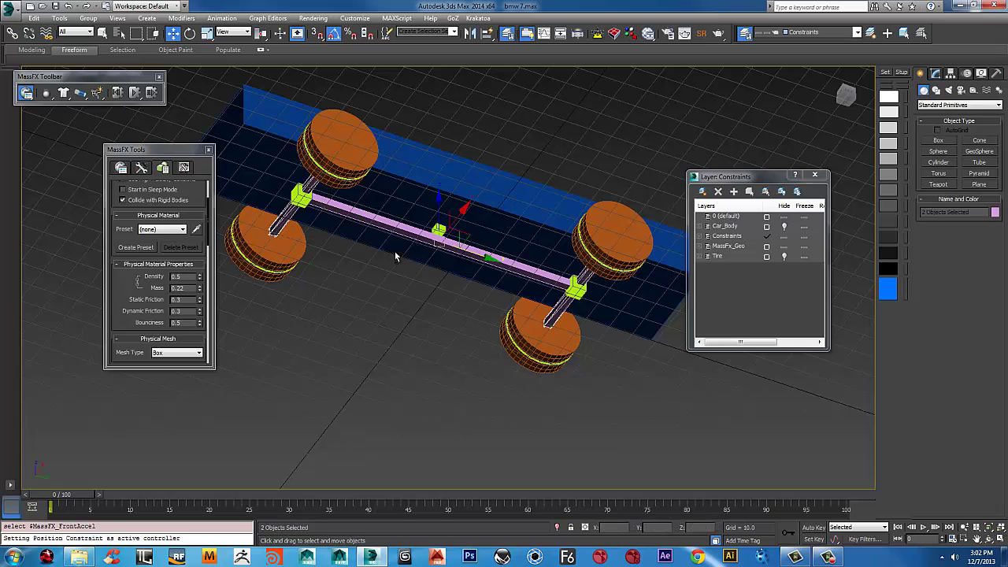
{"action": "double_click", "coordinate": [183, 287]}
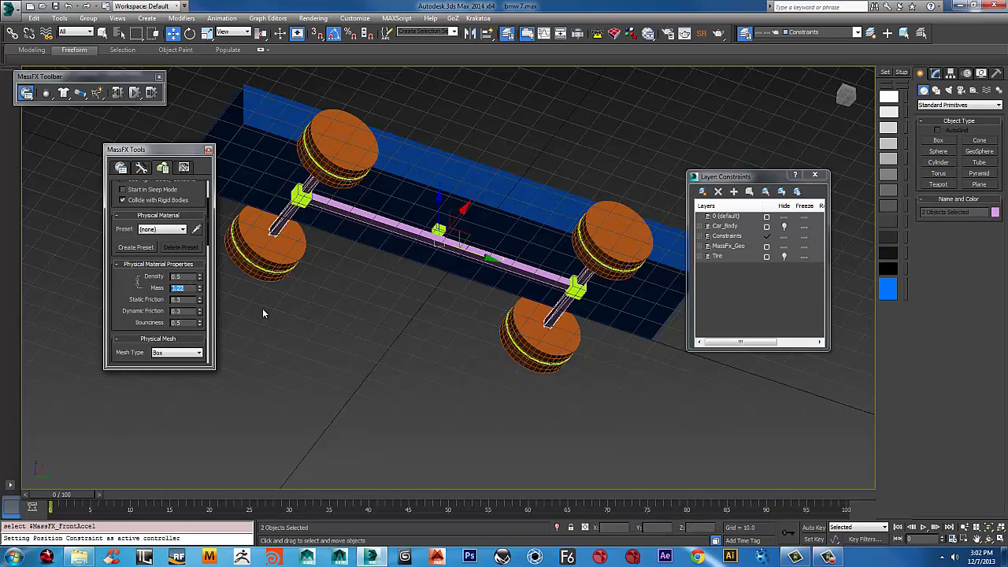
{"action": "type", "text": "10"}
{"action": "key", "text": "Return"}
{"action": "scroll", "coordinate": [416, 311], "scroll_direction": "down", "scroll_amount": 4}
{"action": "key", "text": "z"}
{"action": "scroll", "coordinate": [422, 306], "scroll_direction": "down", "scroll_amount": 5}
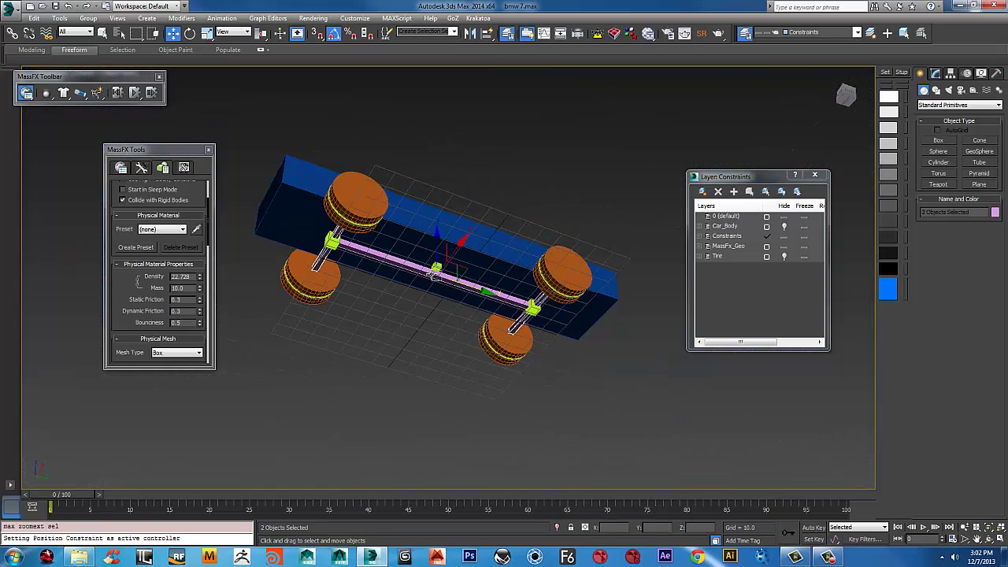
{"action": "middle_click_drag", "start_coordinate": [423, 302], "coordinate": [477, 311], "text": "alt"}
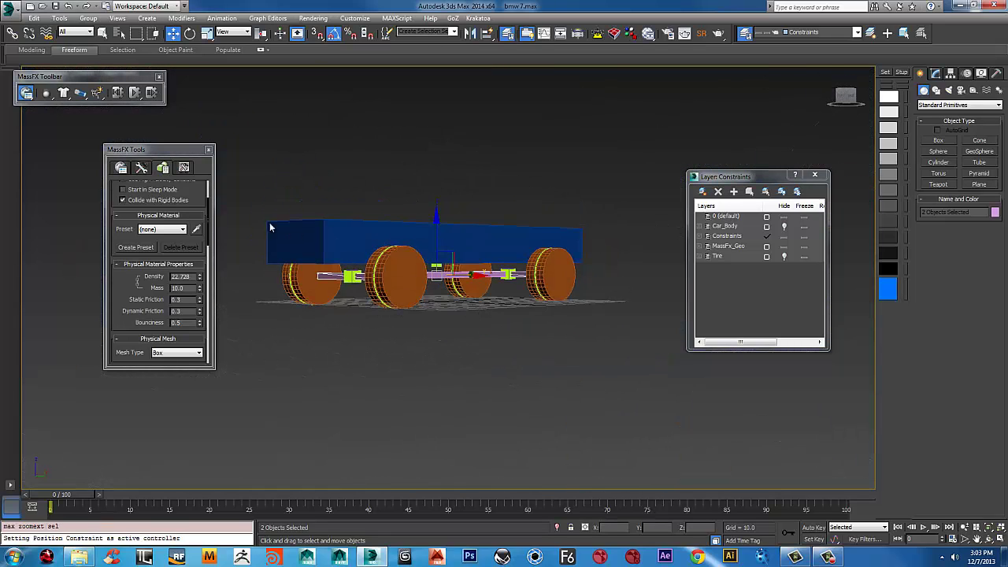
- Run the MassFX simulation on the rig with the new masses, replay it, and reset it to the first frame
{"action": "left_click", "coordinate": [135, 93]}
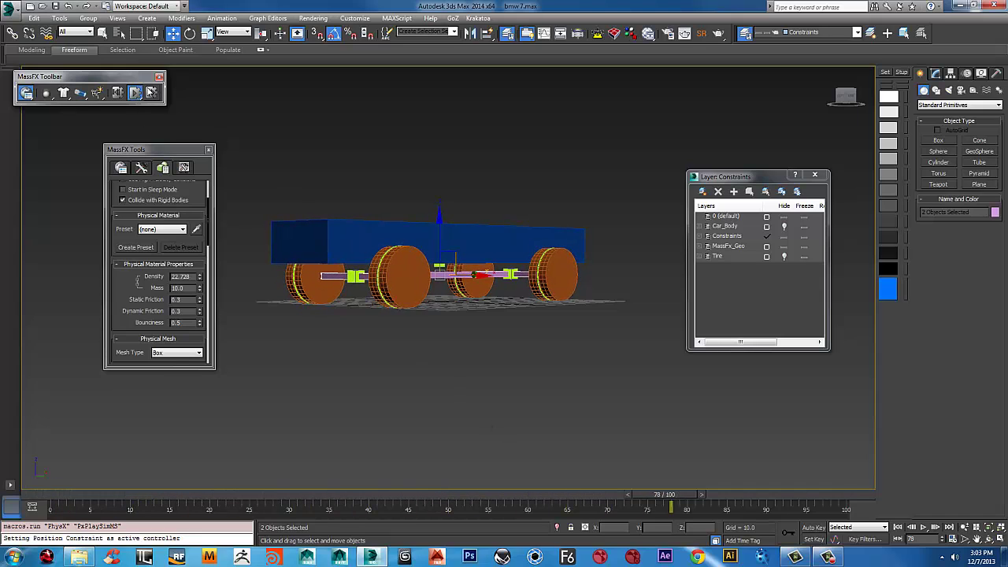
{"action": "left_click", "coordinate": [136, 95]}
{"action": "left_click", "coordinate": [120, 94]}
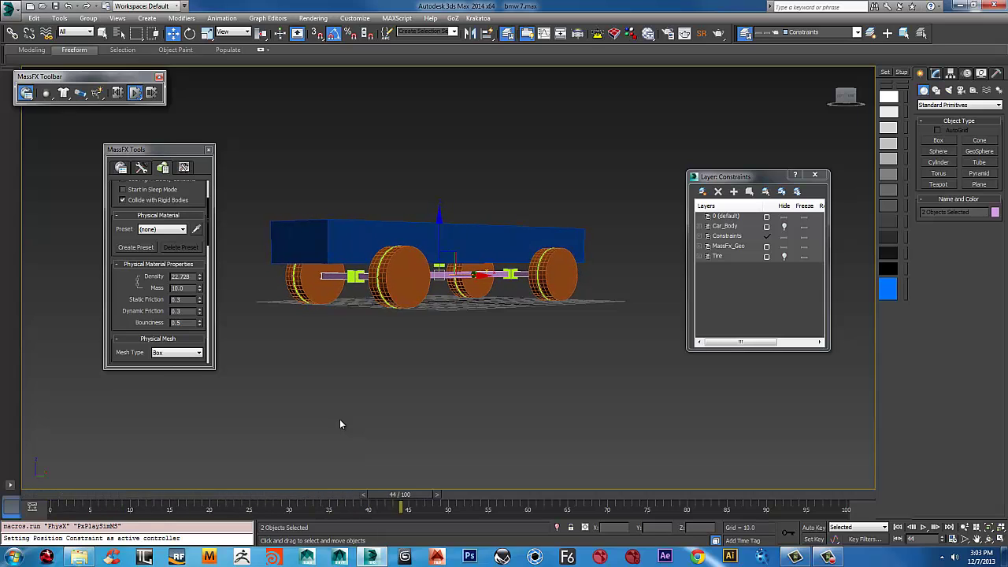
{"action": "left_click", "coordinate": [134, 93]}
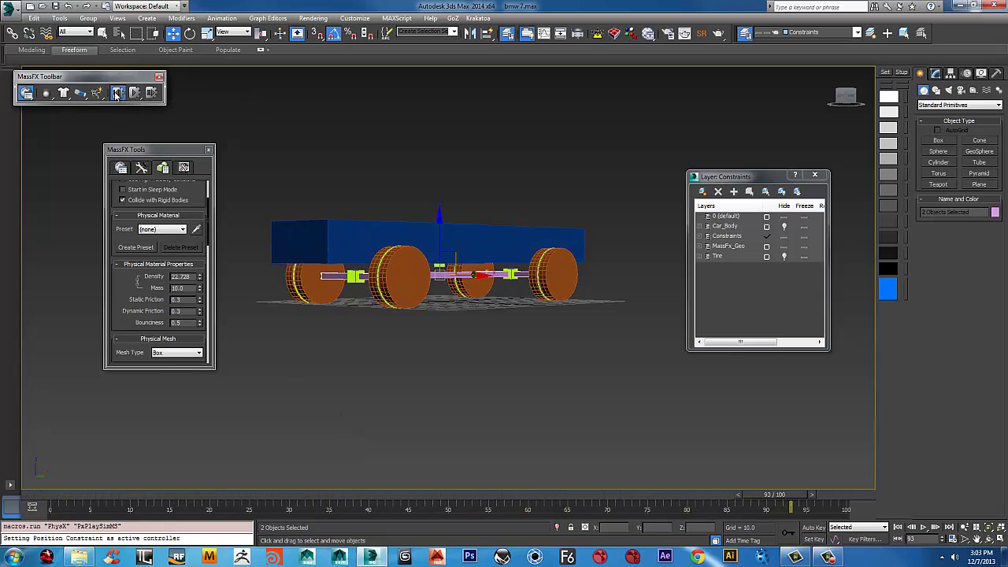
{"action": "left_click", "coordinate": [116, 93]}
- Select the center bar MassFX_CenterCtrl and examine its advanced rigid body settings for initial velocity and initial spin
{"action": "middle_click_drag", "start_coordinate": [434, 334], "coordinate": [471, 353], "text": "alt"}
{"action": "scroll", "coordinate": [443, 311], "scroll_direction": "up", "scroll_amount": 5}
{"action": "scroll", "coordinate": [499, 342], "scroll_direction": "down", "scroll_amount": 1}
{"action": "scroll", "coordinate": [532, 327], "scroll_direction": "up", "scroll_amount": 2}
{"action": "scroll", "coordinate": [533, 328], "scroll_direction": "down", "scroll_amount": 2}
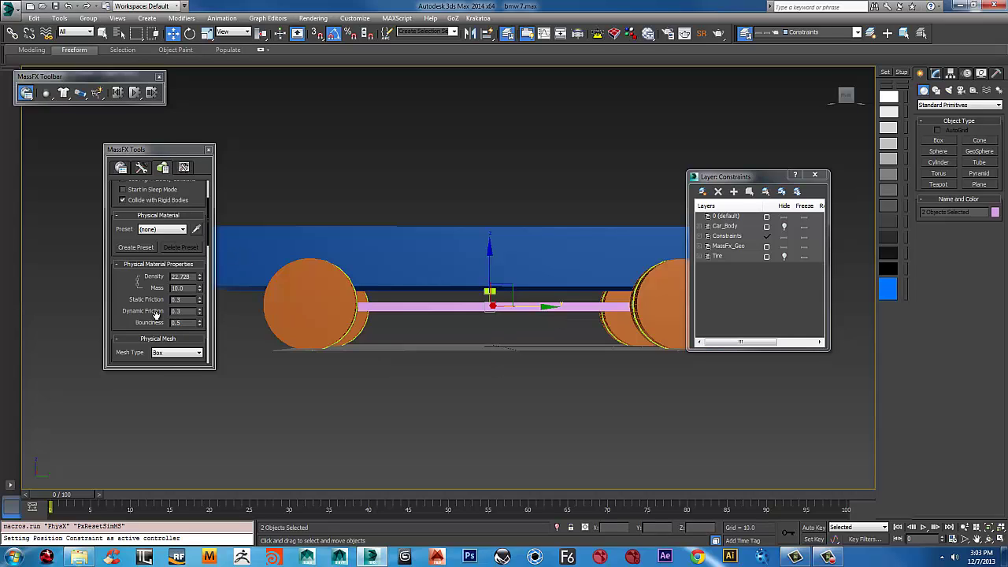
{"action": "left_click_drag", "start_coordinate": [161, 317], "coordinate": [161, 165]}
{"action": "scroll", "coordinate": [169, 277], "scroll_direction": "down", "scroll_amount": 2}
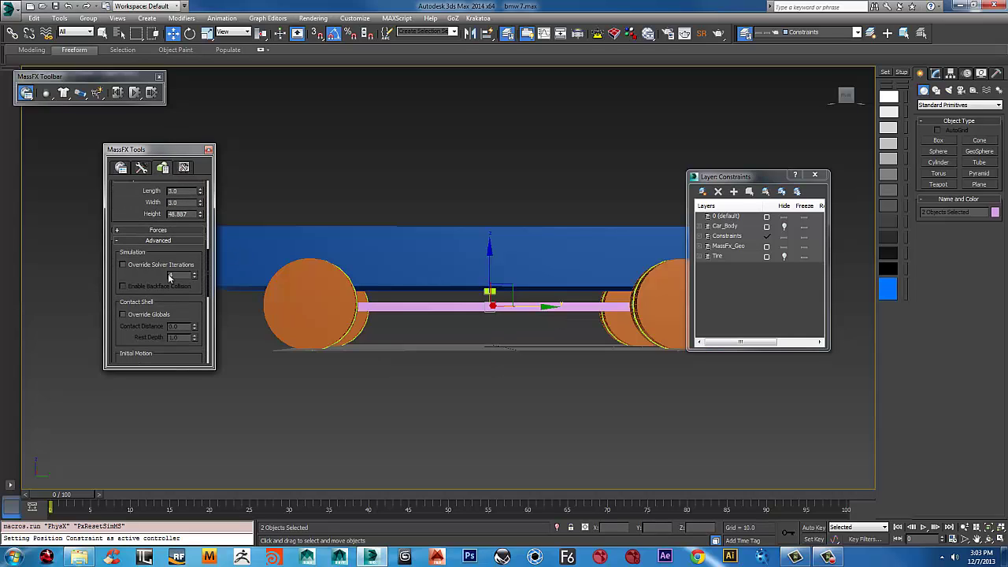
{"action": "left_click", "coordinate": [462, 312]}
{"action": "left_click", "coordinate": [462, 310]}
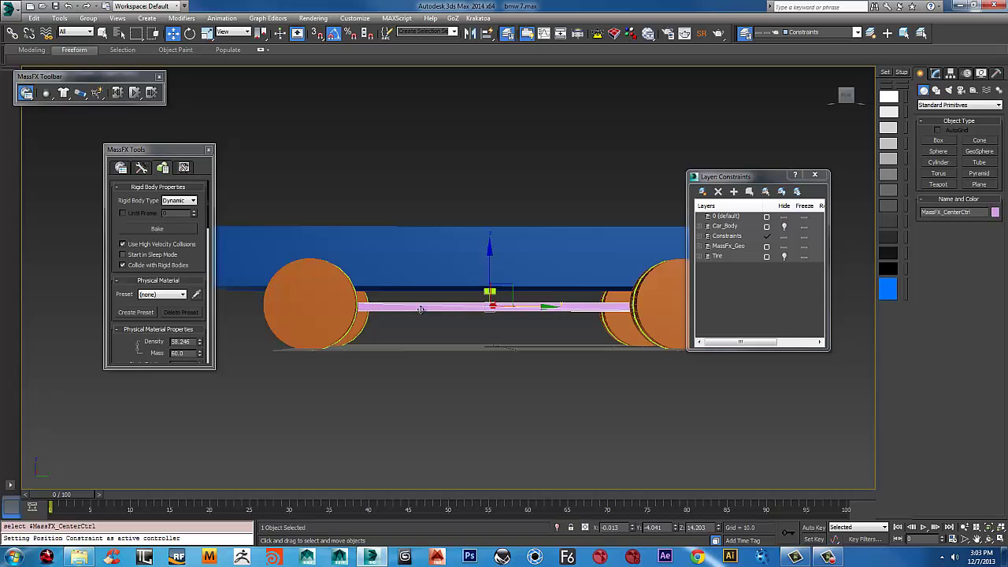
{"action": "scroll", "coordinate": [152, 341], "scroll_direction": "down", "scroll_amount": 10}
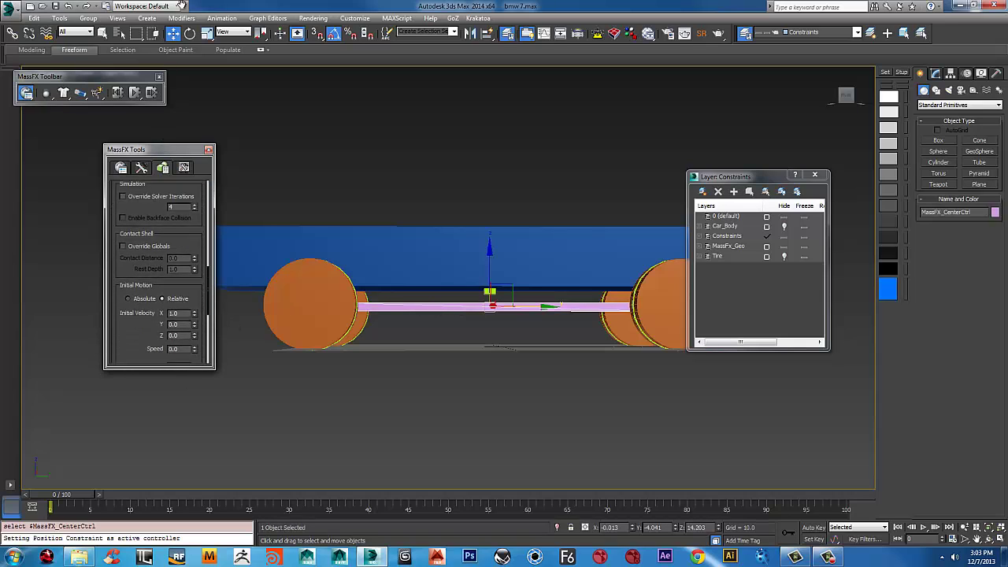
{"action": "left_click_drag", "start_coordinate": [142, 322], "coordinate": [149, 256]}
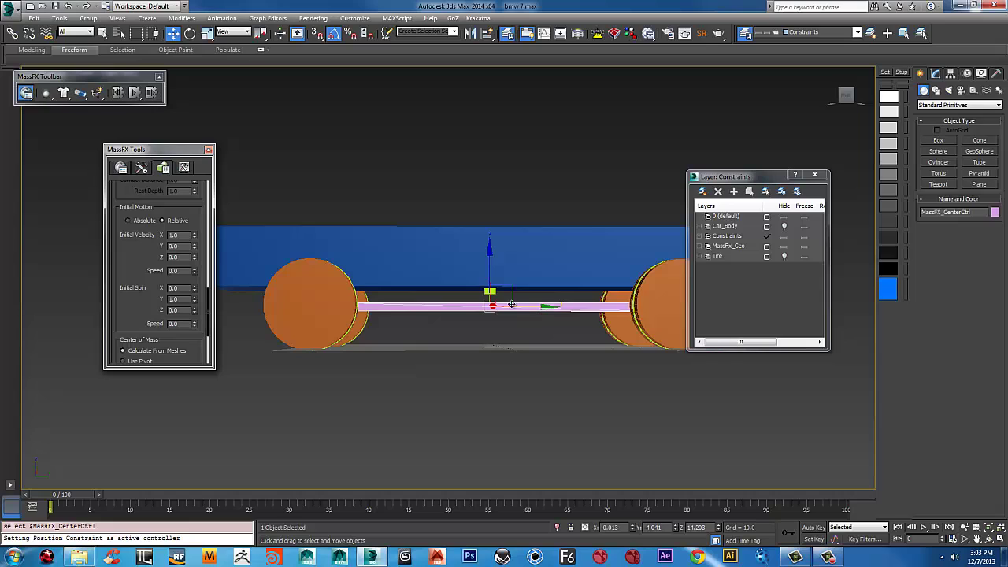
- Switch the reference coordinate system to Local for moving the center bar
{"action": "right_click", "coordinate": [479, 264]}
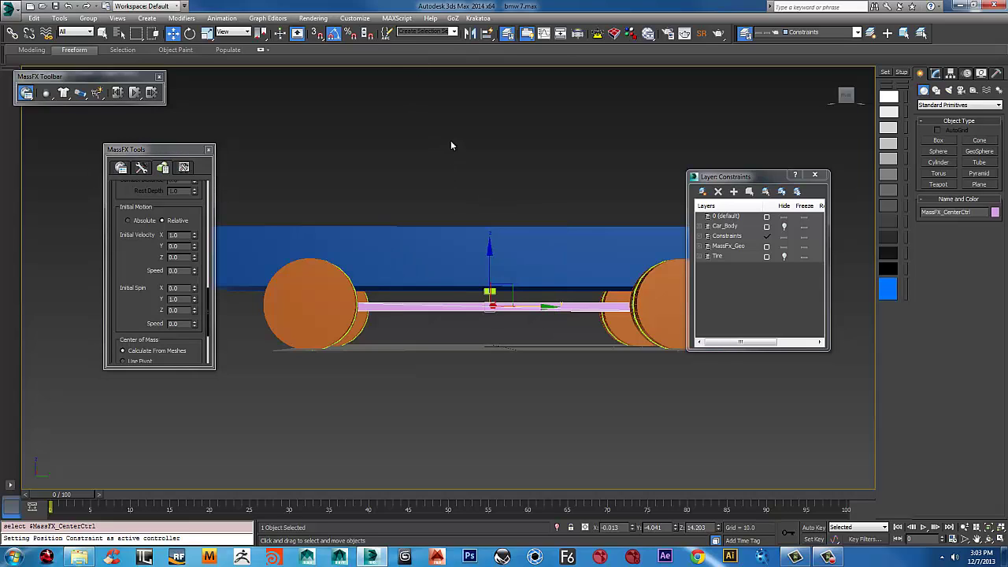
{"action": "left_click", "coordinate": [233, 32]}
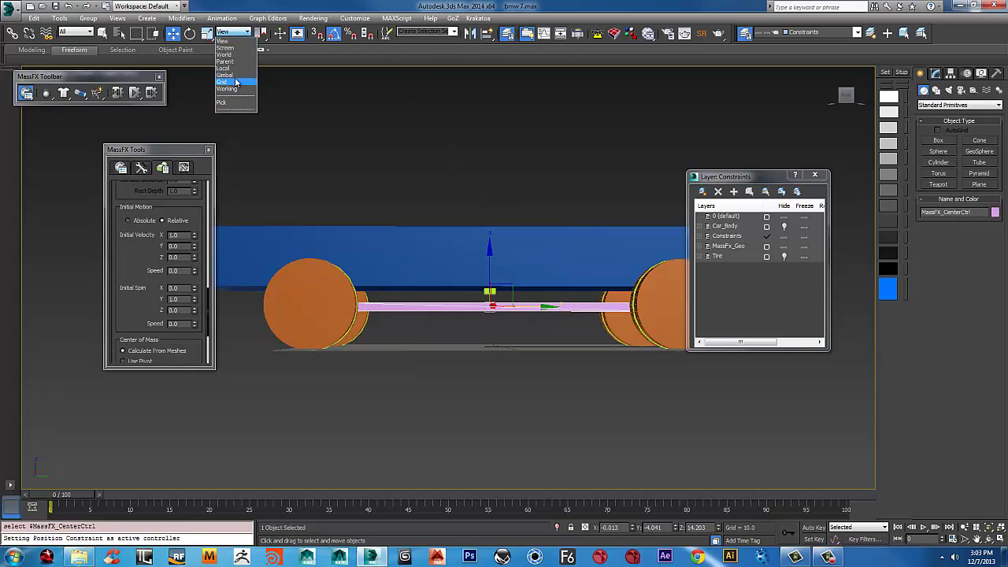
{"action": "left_click", "coordinate": [224, 75]}
{"action": "mouse_move", "coordinate": [601, 313]}
{"action": "middle_mouse_down", "text": "alt"}
{"action": "mouse_move", "coordinate": [608, 318]}
{"action": "mouse_move", "coordinate": [586, 315]}
{"action": "middle_mouse_up", "text": "alt"}
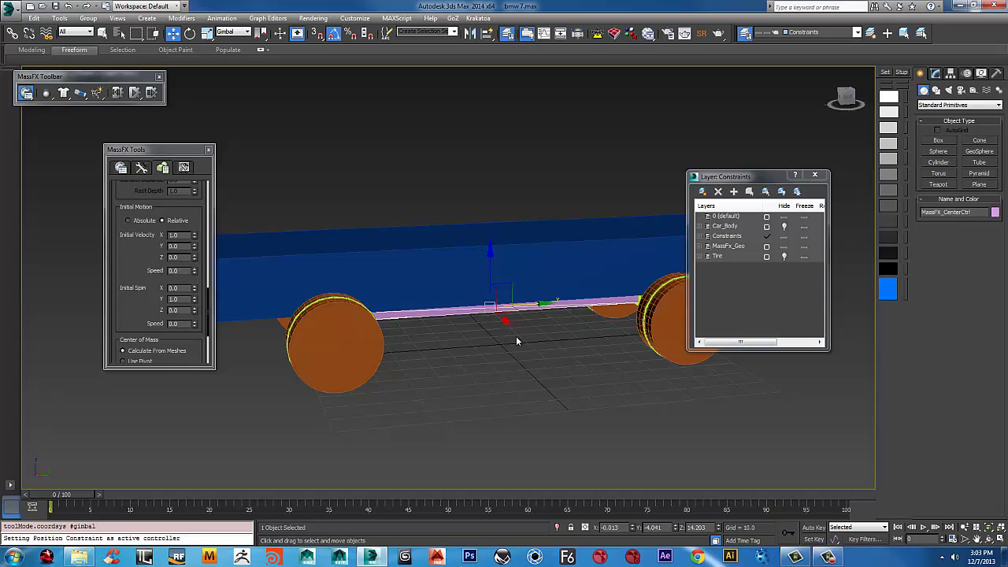
{"action": "middle_click_drag", "start_coordinate": [516, 336], "coordinate": [484, 328], "text": "alt"}
{"action": "key", "text": "w"}
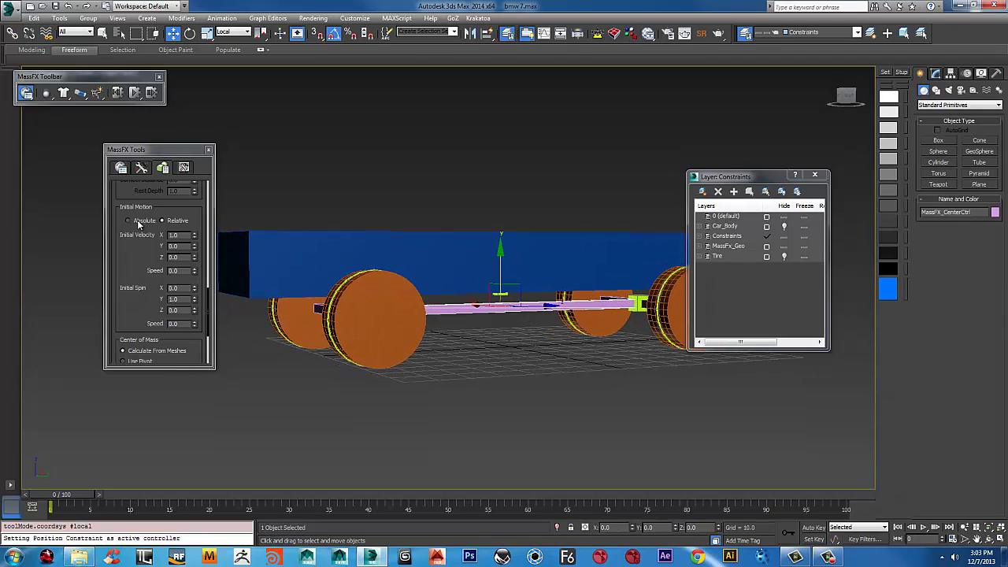
- Animate the center bar with Auto Key, moving it about -139.5 units along its local Z axis at frame 10, and return to frame 0
{"action": "scroll", "coordinate": [564, 299], "scroll_direction": "down", "scroll_amount": 2}
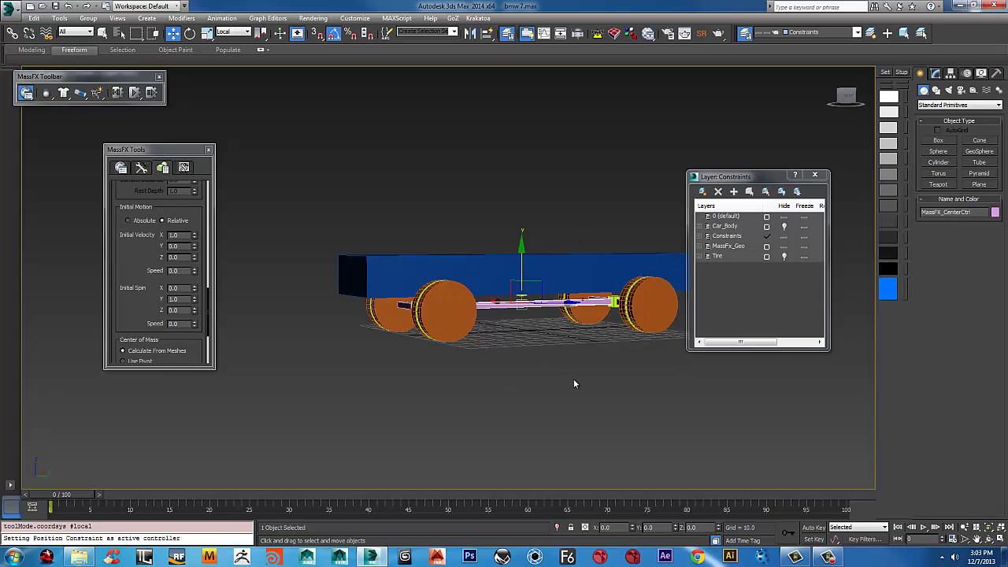
{"action": "middle_click_drag", "start_coordinate": [520, 306], "coordinate": [498, 302], "text": "alt"}
{"action": "scroll", "coordinate": [567, 303], "scroll_direction": "down", "scroll_amount": 2}
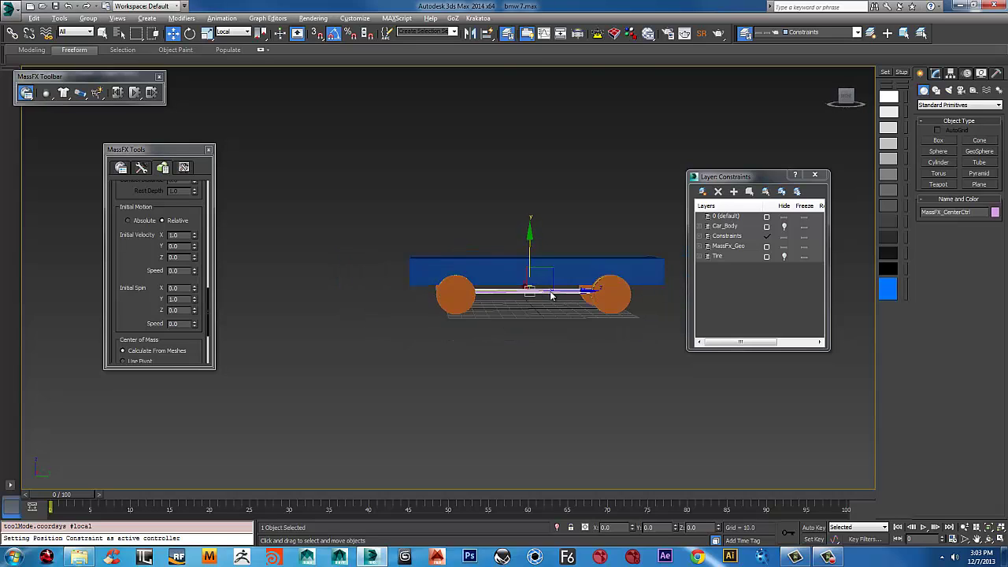
{"action": "scroll", "coordinate": [559, 299], "scroll_direction": "up", "scroll_amount": 3}
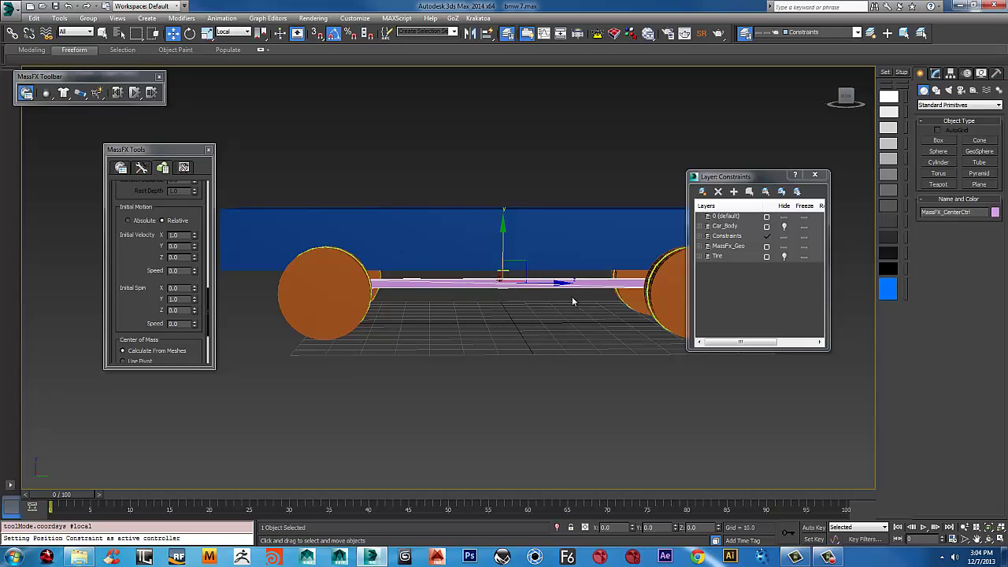
{"action": "middle_click_drag", "start_coordinate": [523, 301], "coordinate": [521, 313]}
{"action": "key", "text": "n"}
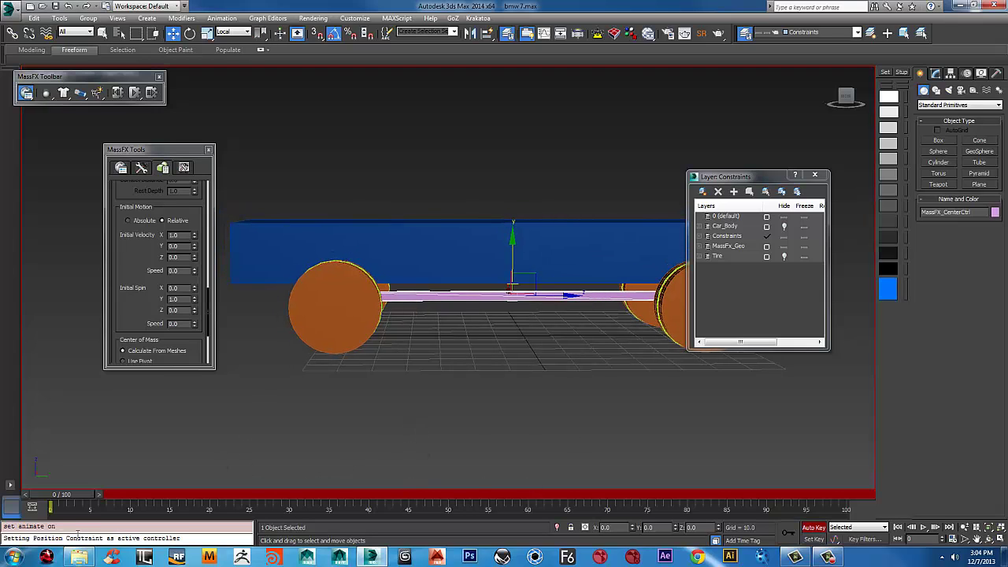
{"action": "left_click_drag", "start_coordinate": [76, 500], "coordinate": [148, 500]}
{"action": "scroll", "coordinate": [513, 340], "scroll_direction": "down", "scroll_amount": 3}
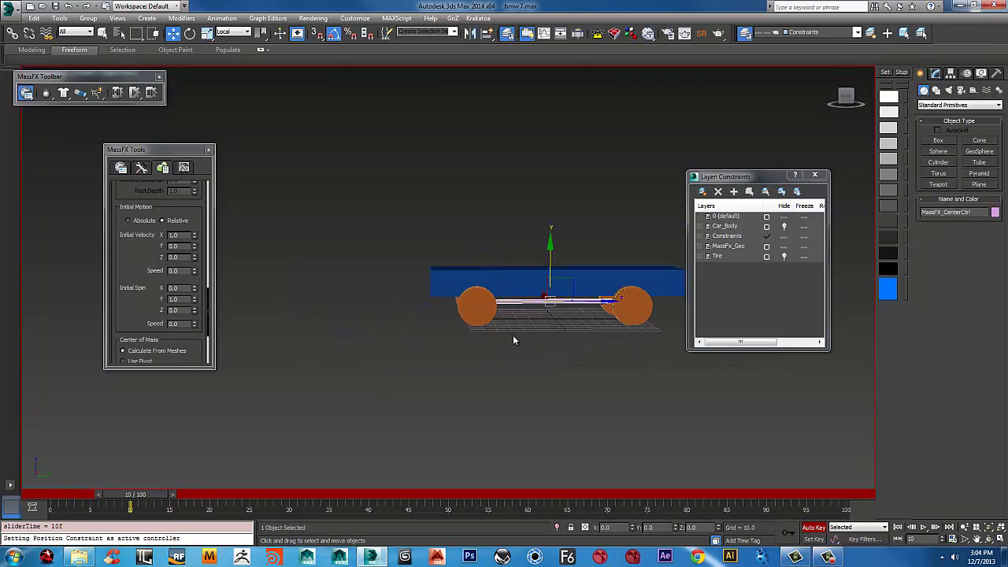
{"action": "left_click_drag", "start_coordinate": [601, 305], "coordinate": [424, 303]}
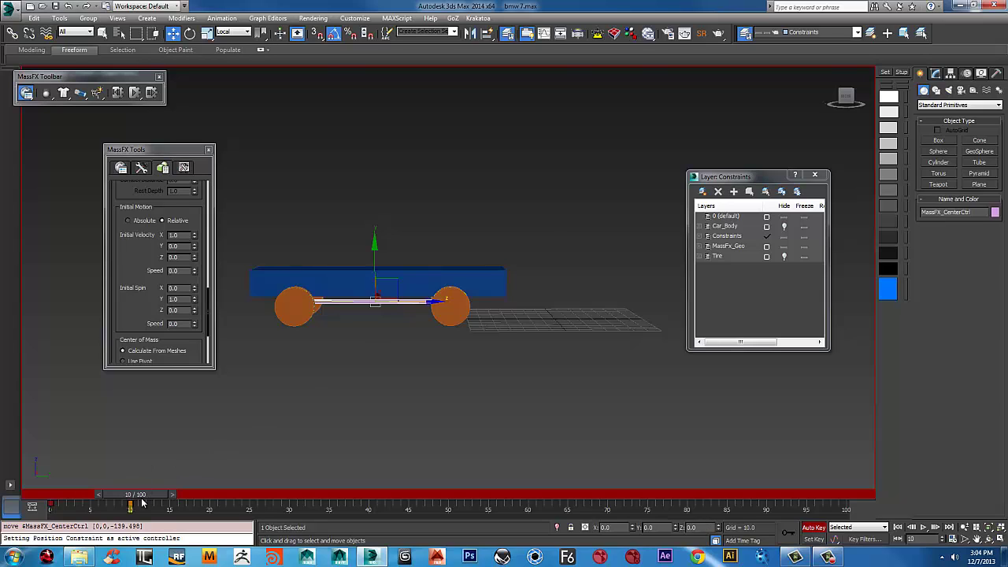
{"action": "left_click_drag", "start_coordinate": [136, 493], "coordinate": [57, 494]}
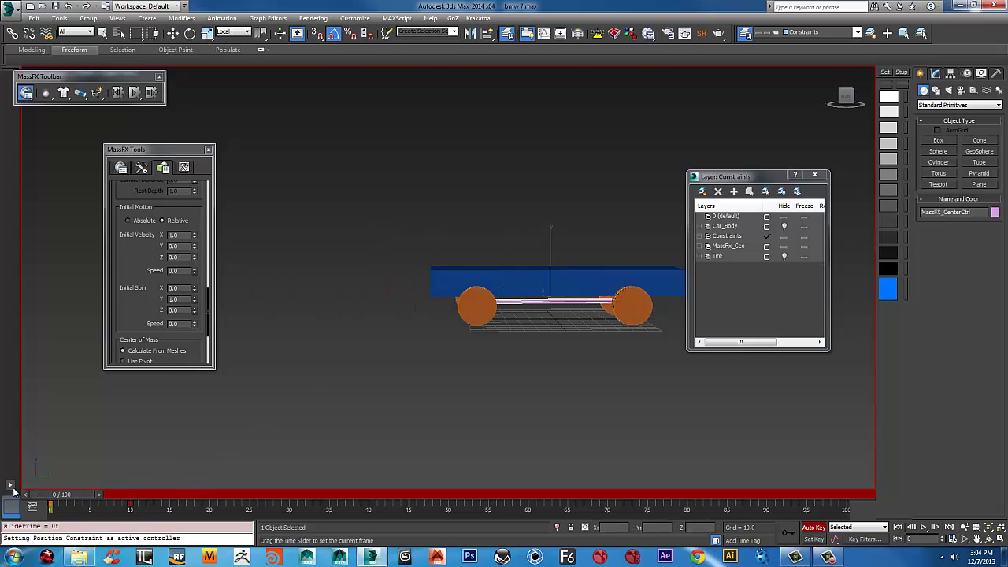
- Turn Auto Key off and set the center bar's rigid body type to Kinematic until frame 8
{"action": "left_click", "coordinate": [936, 74]}
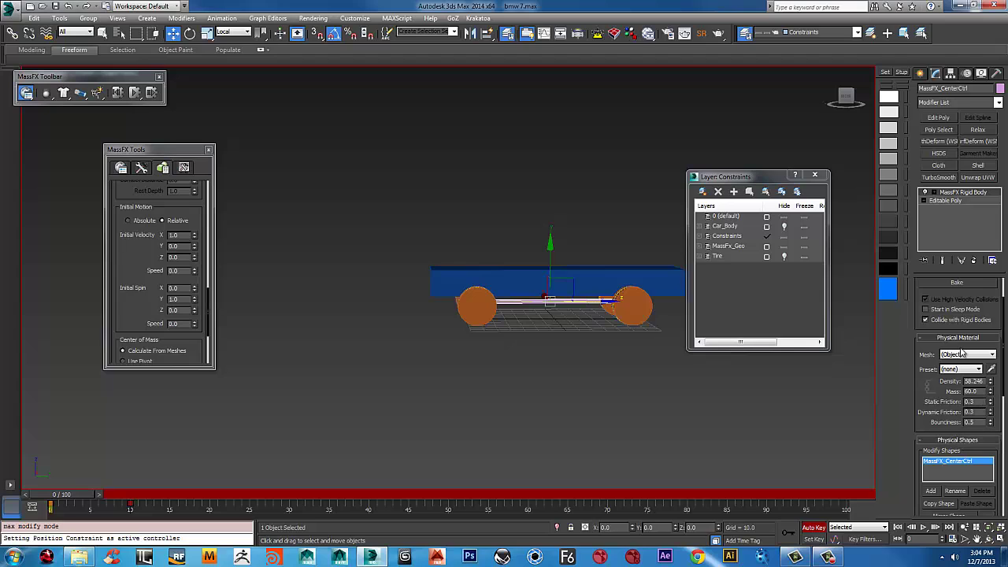
{"action": "scroll", "coordinate": [953, 300], "scroll_direction": "up", "scroll_amount": 2}
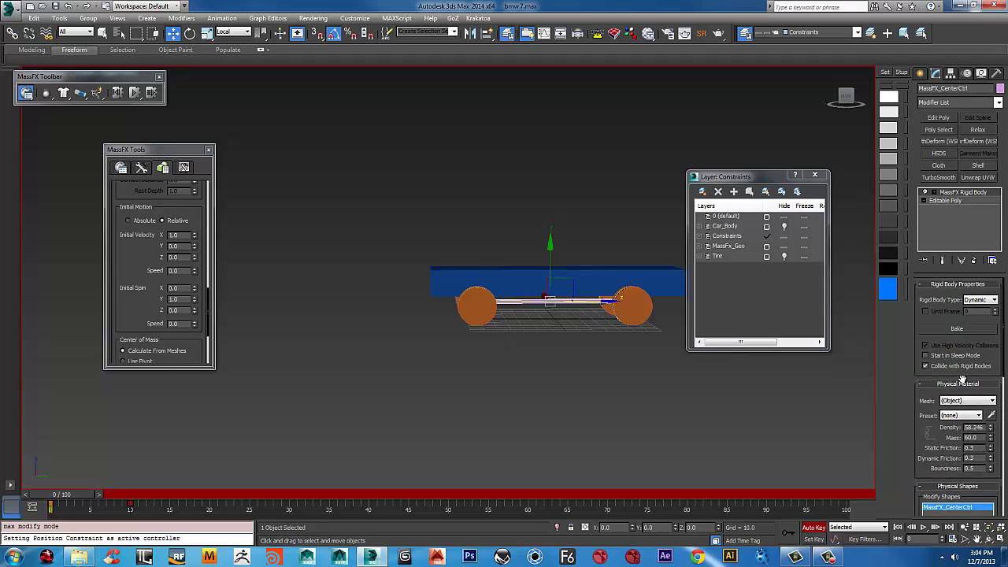
{"action": "left_click", "coordinate": [815, 528]}
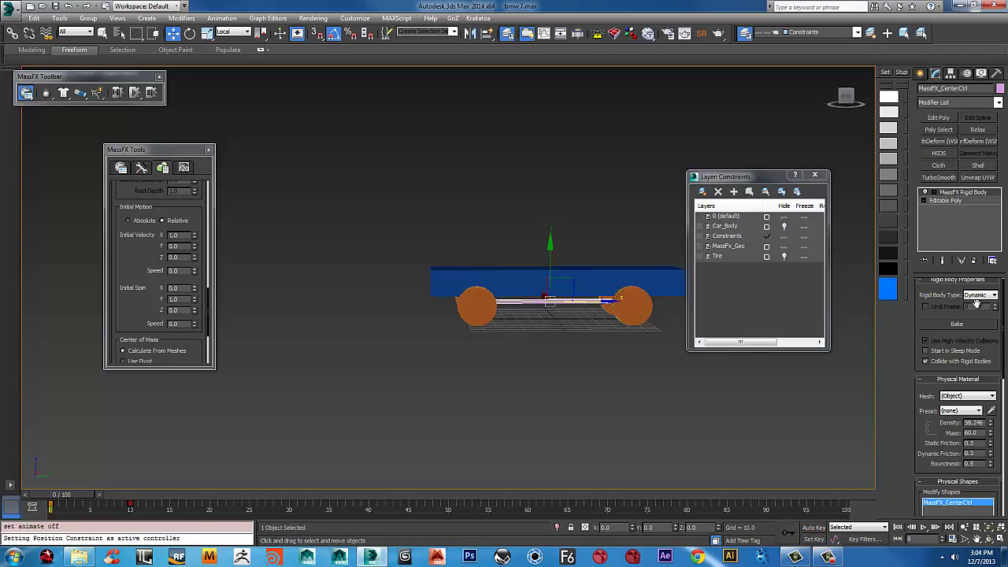
{"action": "left_click", "coordinate": [985, 298]}
{"action": "left_click", "coordinate": [775, 299]}
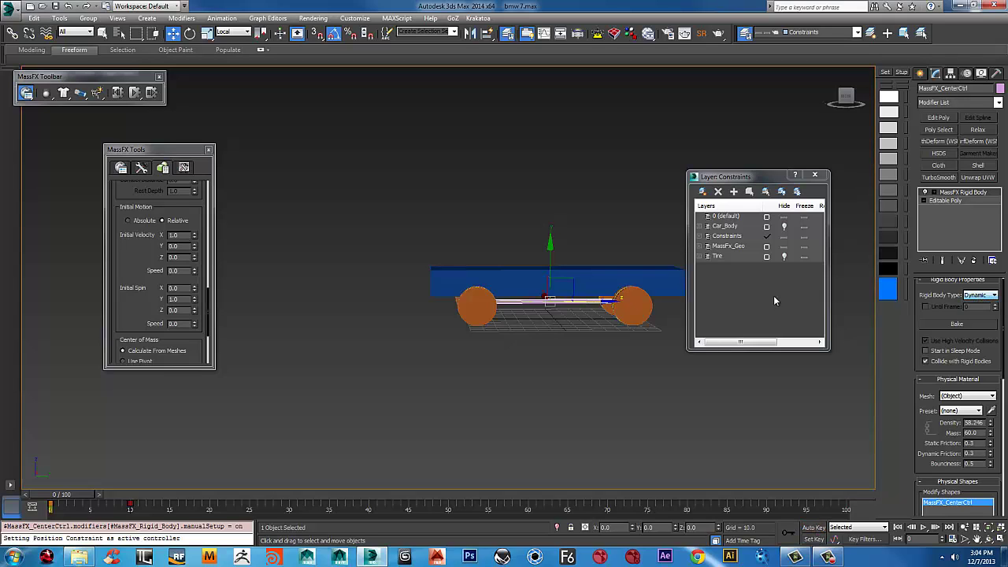
{"action": "left_click", "coordinate": [978, 294]}
{"action": "left_click", "coordinate": [976, 310]}
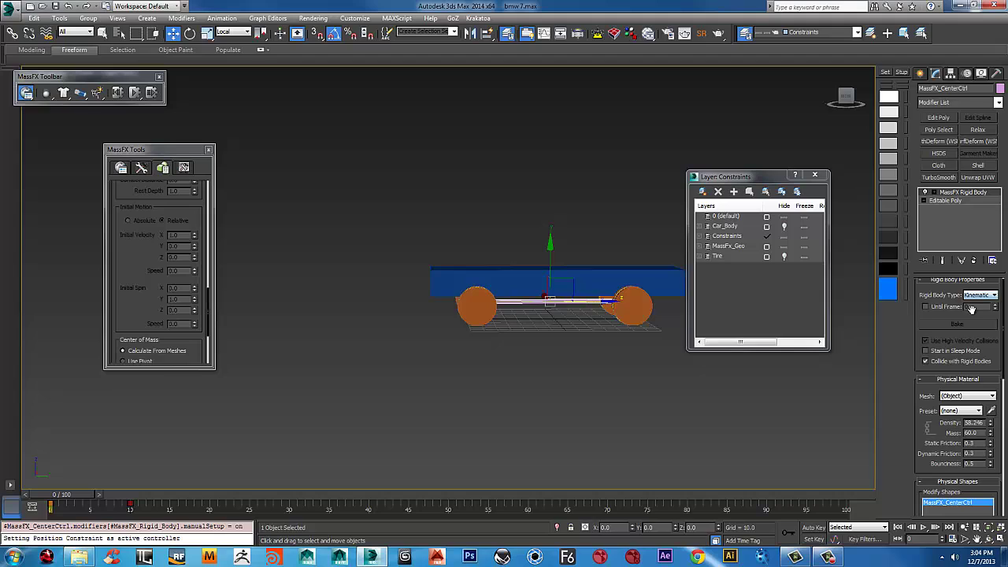
{"action": "left_click", "coordinate": [926, 307]}
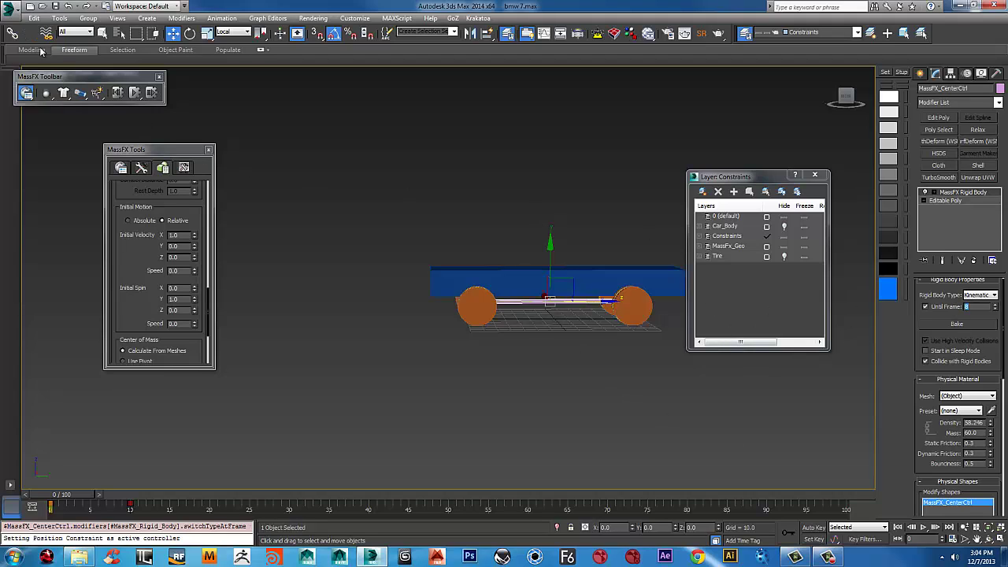
- Run the simulation to check how the kinematic center bar launches the car, and reset it
{"action": "left_click", "coordinate": [134, 92]}
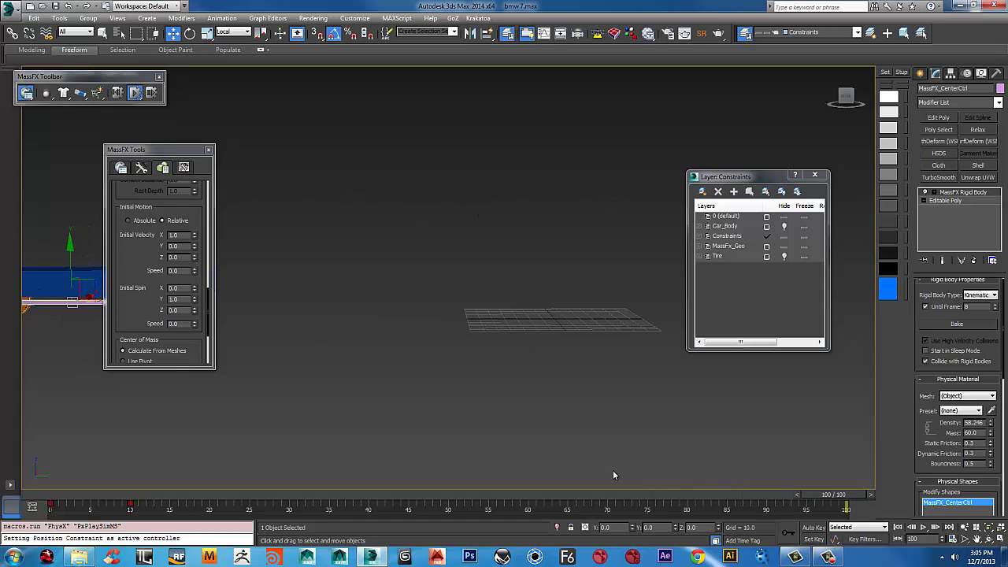
{"action": "middle_click_drag", "start_coordinate": [274, 234], "coordinate": [336, 203]}
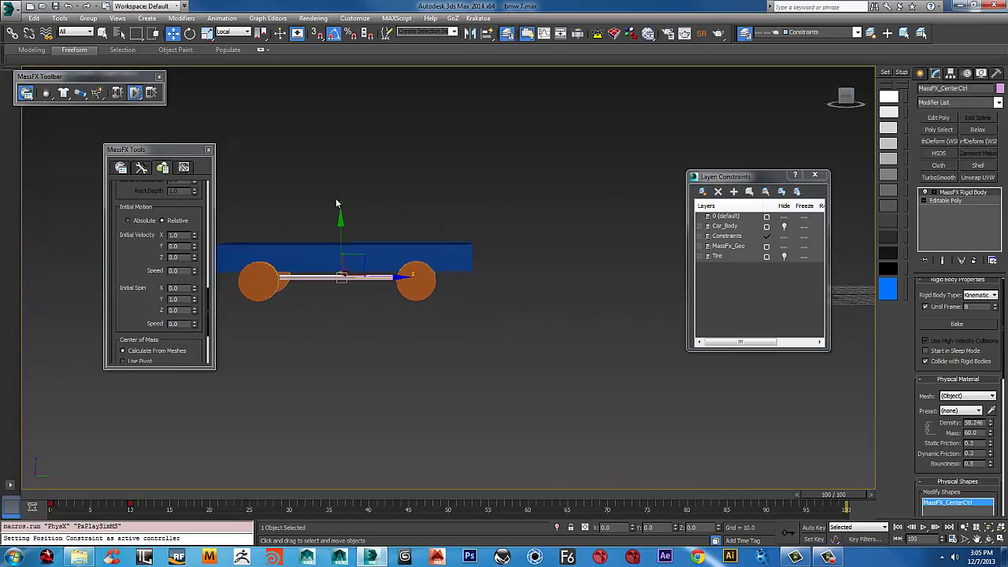
{"action": "left_click", "coordinate": [116, 92]}
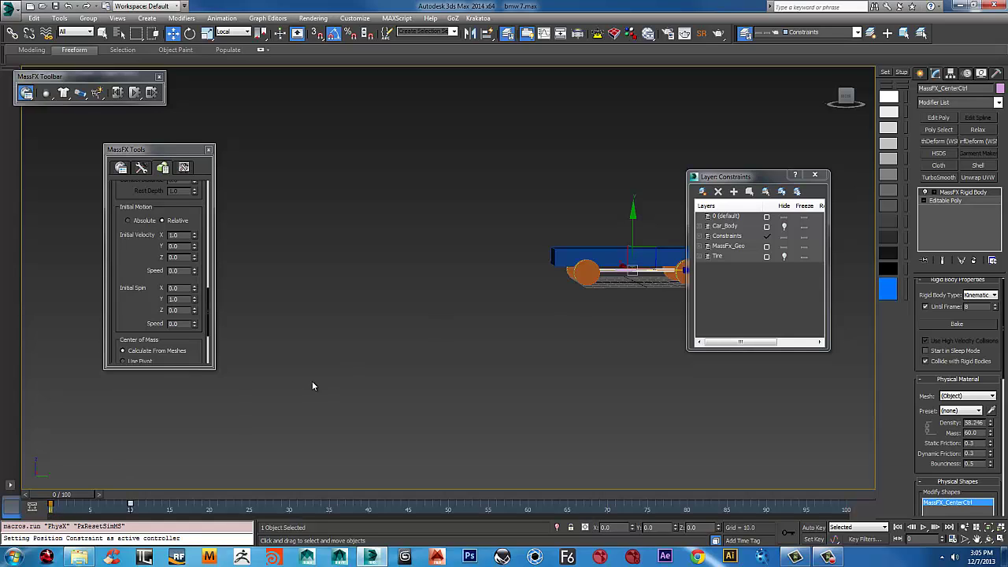
- Shift the center bar's end key to frame 5, set Until Frame to 3, and test the faster launch in the simulation
{"action": "middle_click_drag", "start_coordinate": [312, 386], "coordinate": [202, 405]}
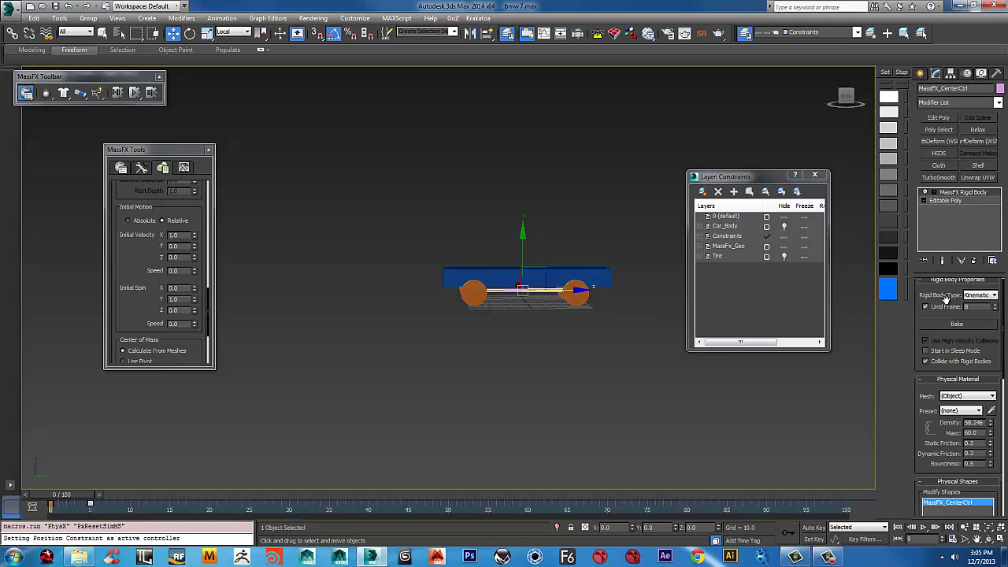
{"action": "left_click_drag", "start_coordinate": [975, 307], "coordinate": [926, 291]}
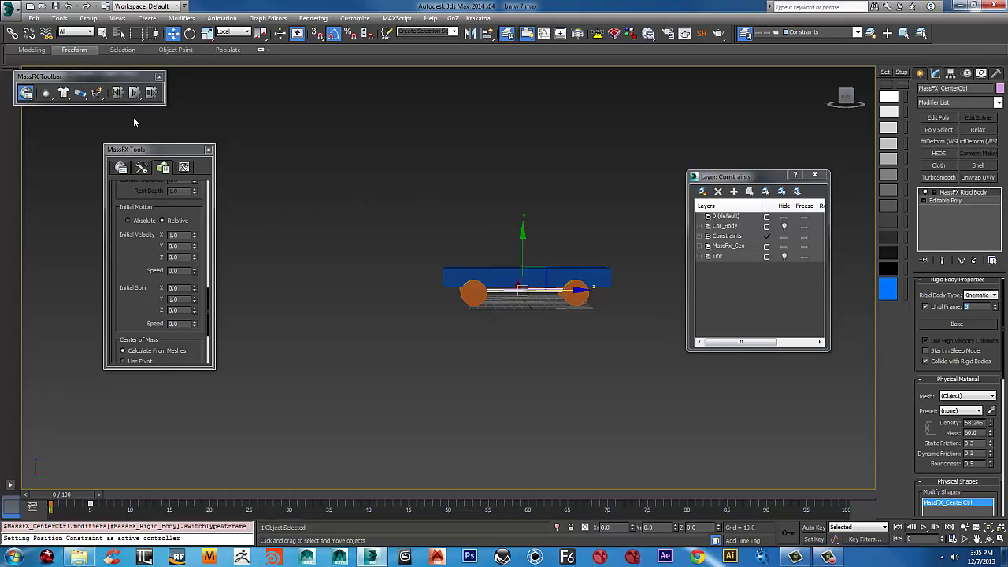
{"action": "left_click", "coordinate": [135, 92]}
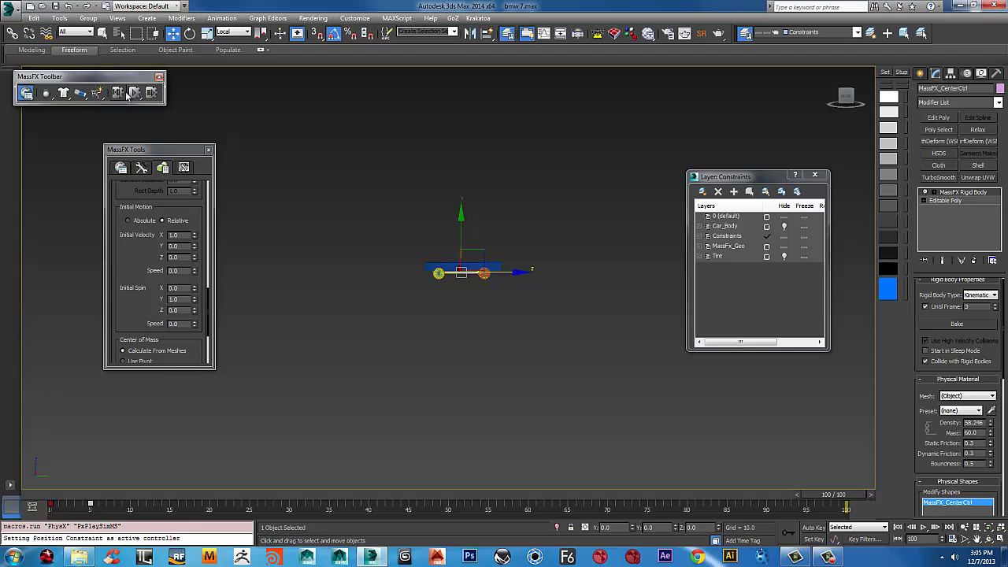
{"action": "left_click", "coordinate": [117, 93]}
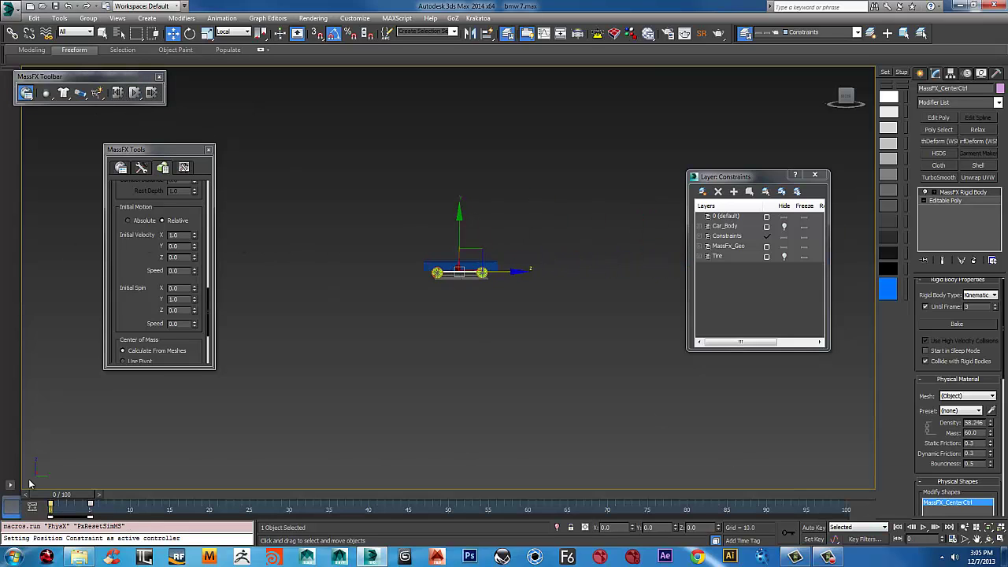
- Delete the center bar's animation keys and set its rigid body type back to Dynamic
{"action": "key", "text": "Delete"}
{"action": "middle_click_drag", "start_coordinate": [542, 278], "coordinate": [738, 366], "text": "alt"}
{"action": "scroll", "coordinate": [560, 306], "scroll_direction": "up", "scroll_amount": 2}
{"action": "scroll", "coordinate": [586, 307], "scroll_direction": "up", "scroll_amount": 2}
{"action": "scroll", "coordinate": [738, 363], "scroll_direction": "up", "scroll_amount": 2}
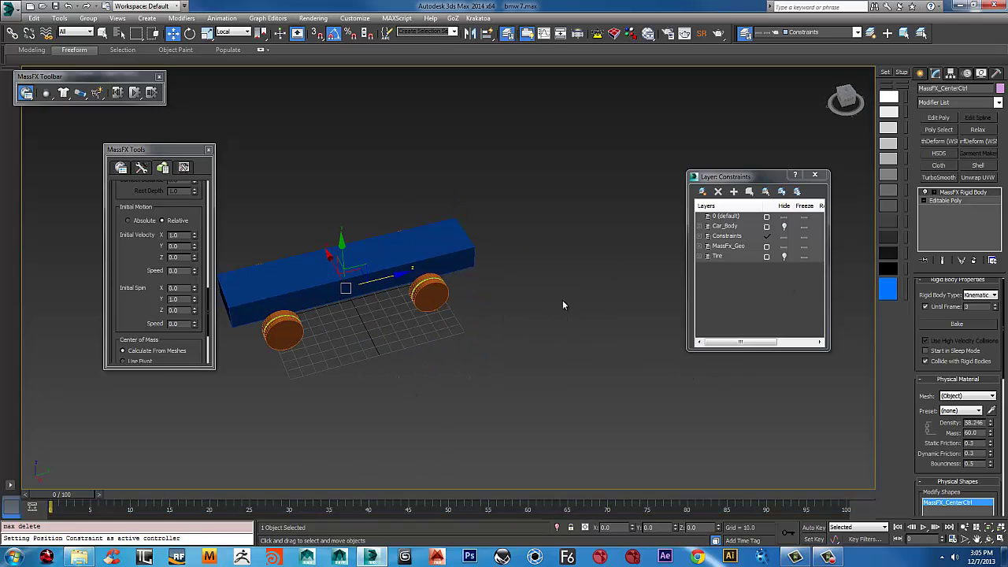
{"action": "left_click", "coordinate": [980, 296]}
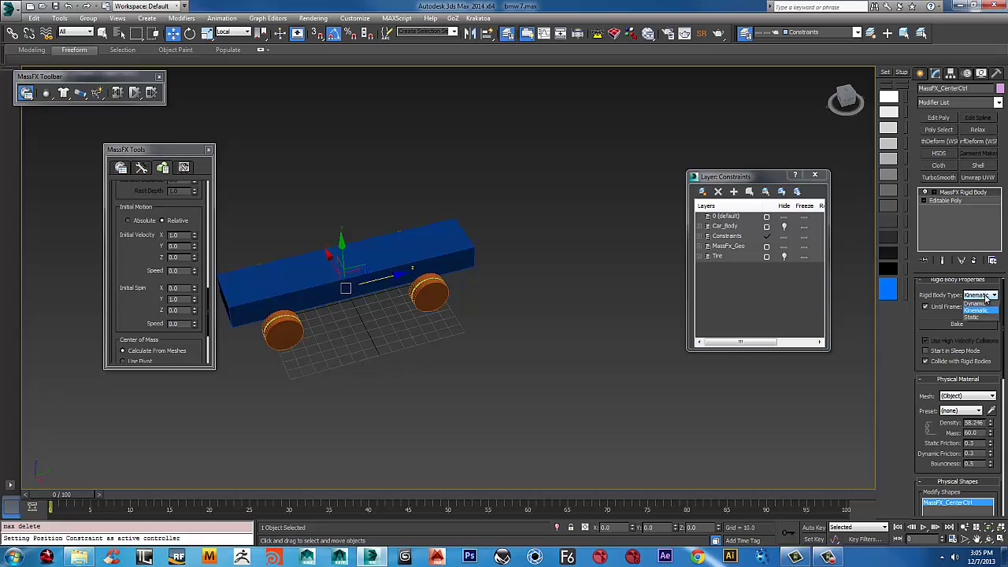
{"action": "left_click", "coordinate": [977, 305]}
- Create a Wind space warp beside the car rig in the front view, with an icon size of about 25
{"action": "middle_click_drag", "start_coordinate": [496, 268], "coordinate": [363, 283], "text": "alt"}
{"action": "key", "text": "f"}
{"action": "scroll", "coordinate": [473, 263], "scroll_direction": "down", "scroll_amount": 4}
{"action": "scroll", "coordinate": [363, 284], "scroll_direction": "up", "scroll_amount": 4}
{"action": "middle_click_drag", "start_coordinate": [556, 274], "coordinate": [492, 283]}
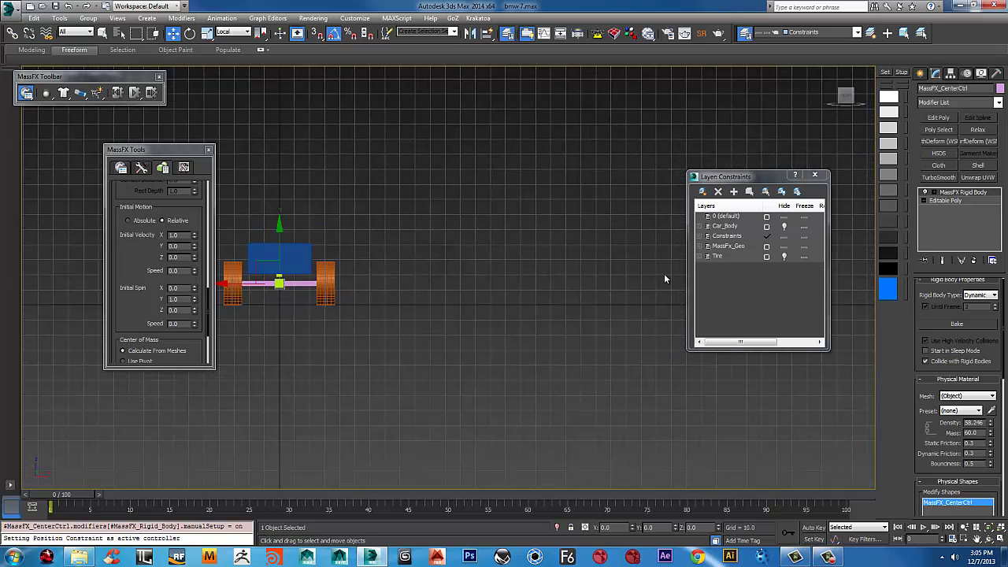
{"action": "left_click", "coordinate": [921, 73]}
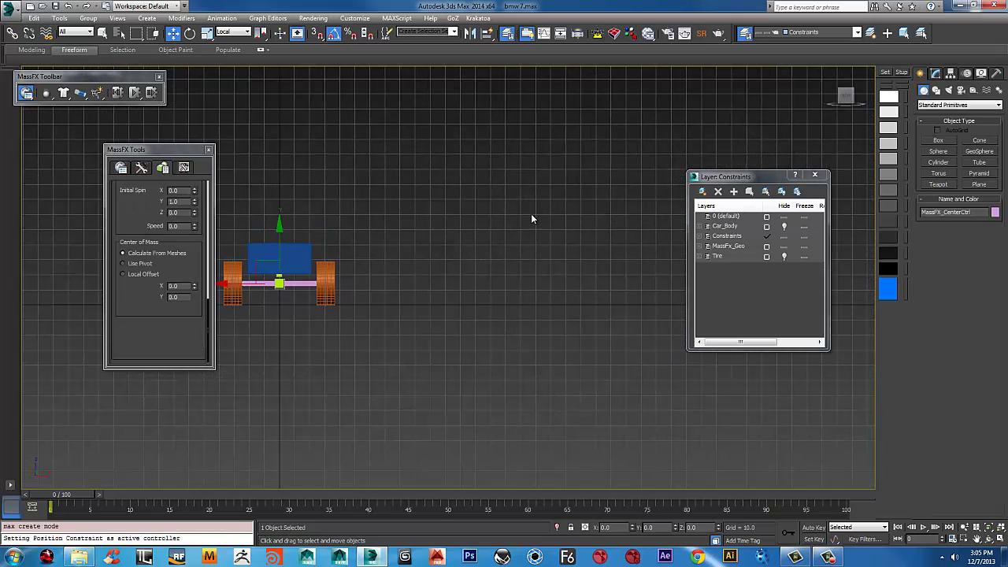
{"action": "left_click", "coordinate": [574, 270]}
{"action": "type", "text": "W"}
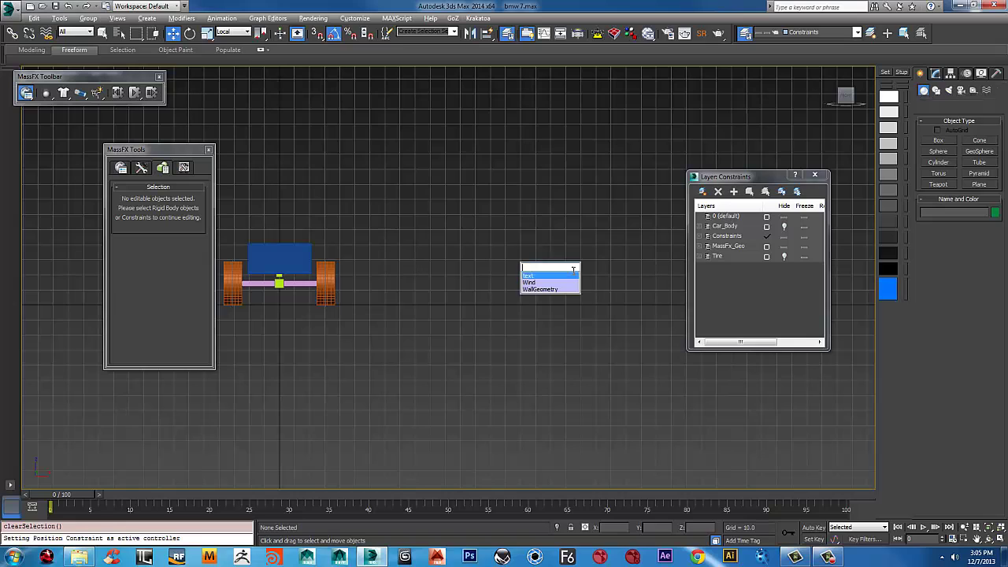
{"action": "left_click", "coordinate": [540, 277]}
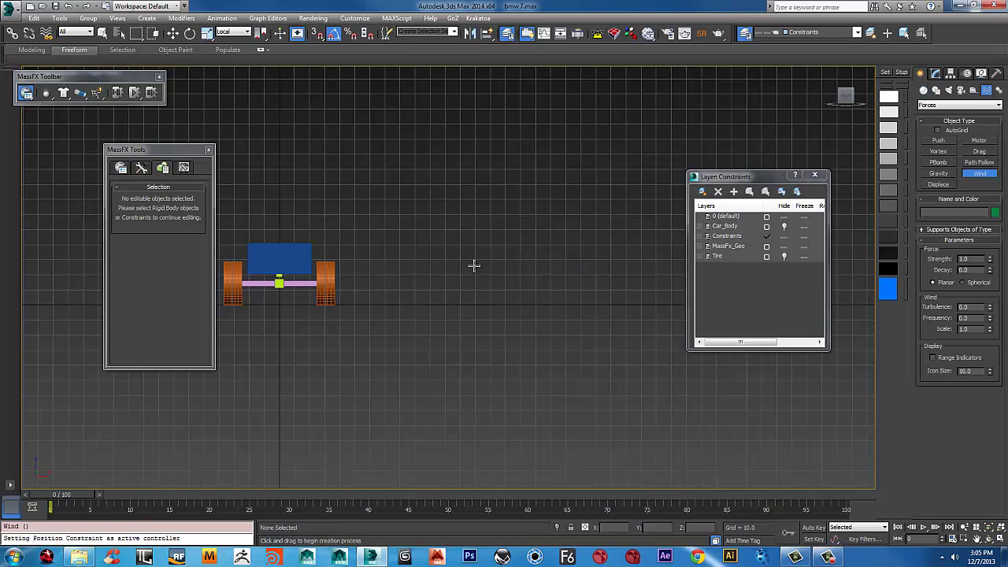
{"action": "left_click_drag", "start_coordinate": [454, 251], "coordinate": [512, 301]}
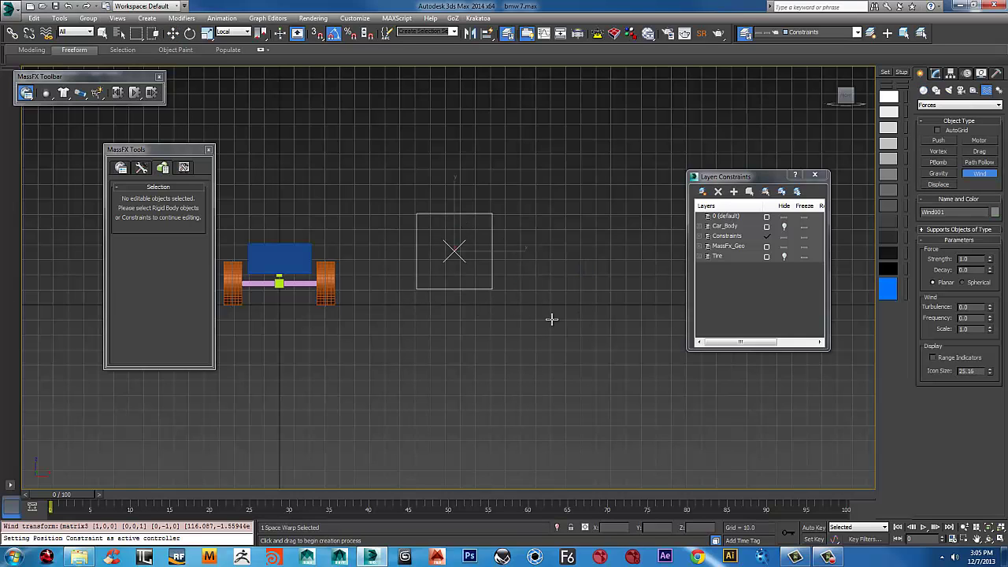
{"action": "key", "text": "w"}
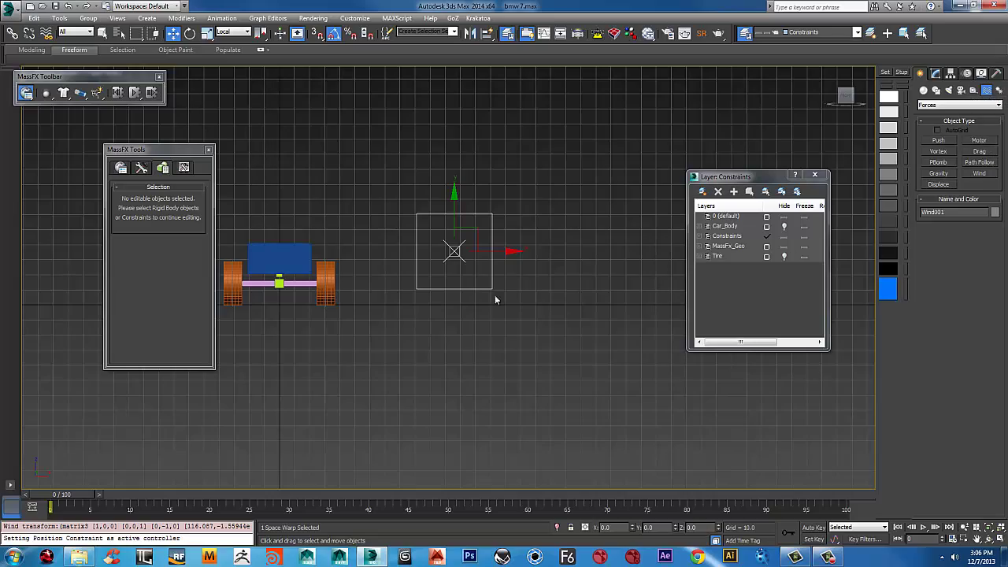
{"action": "middle_click_drag", "start_coordinate": [495, 300], "coordinate": [490, 290], "text": "alt"}
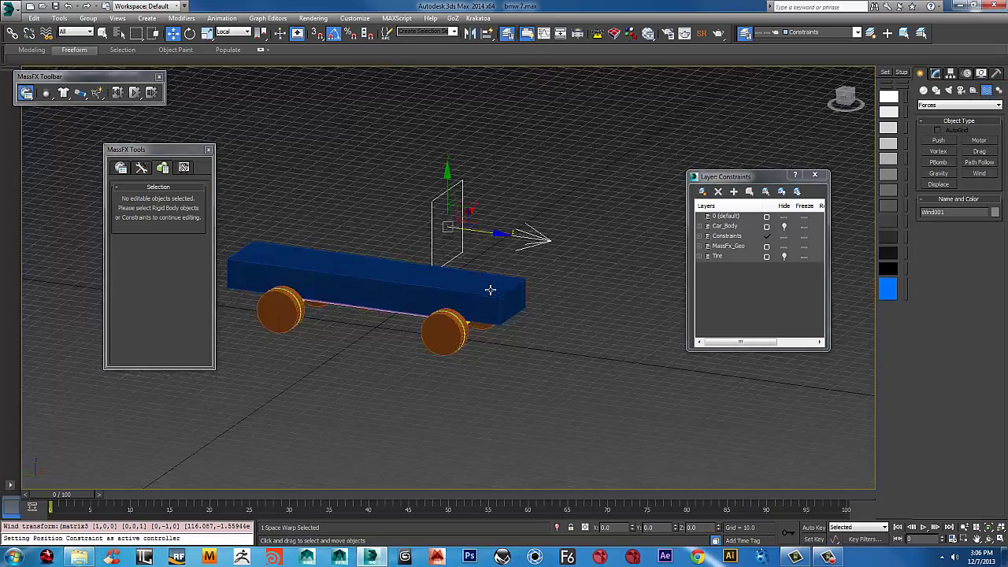
{"action": "scroll", "coordinate": [490, 290], "scroll_direction": "up", "scroll_amount": 3}
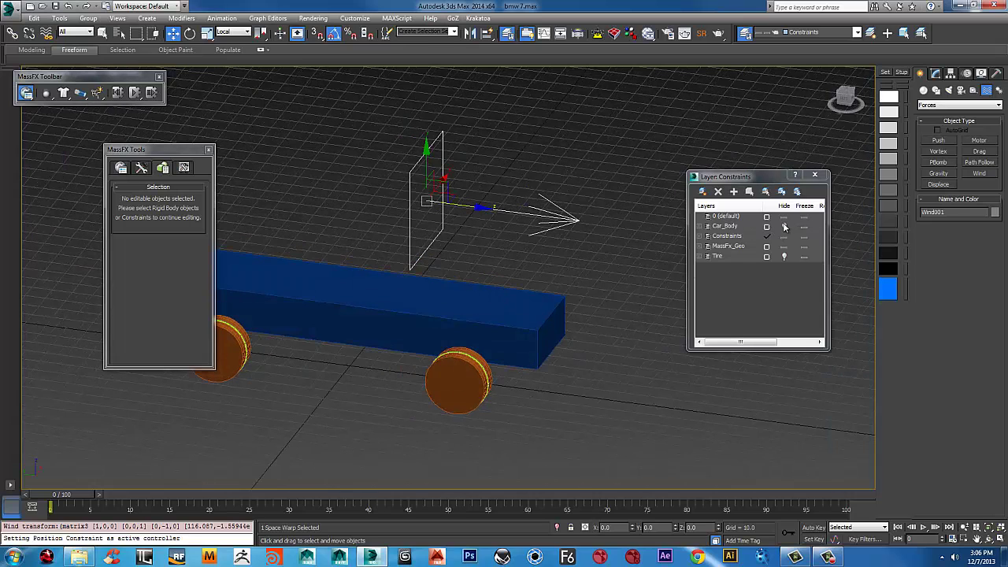
{"action": "left_click", "coordinate": [785, 227]}
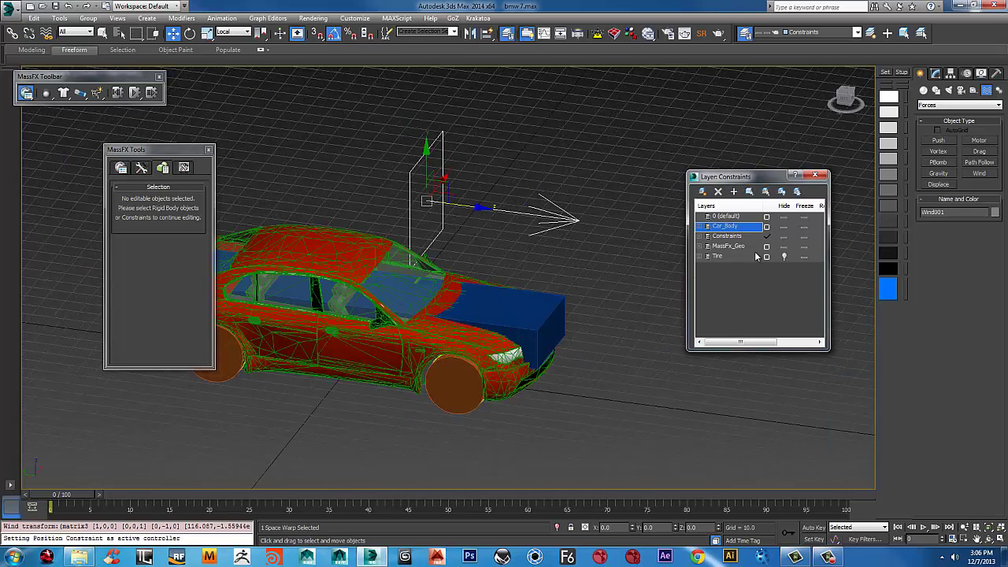
{"action": "left_click", "coordinate": [784, 228]}
{"action": "scroll", "coordinate": [541, 294], "scroll_direction": "down", "scroll_amount": 4}
{"action": "middle_click_drag", "start_coordinate": [542, 294], "coordinate": [558, 255]}
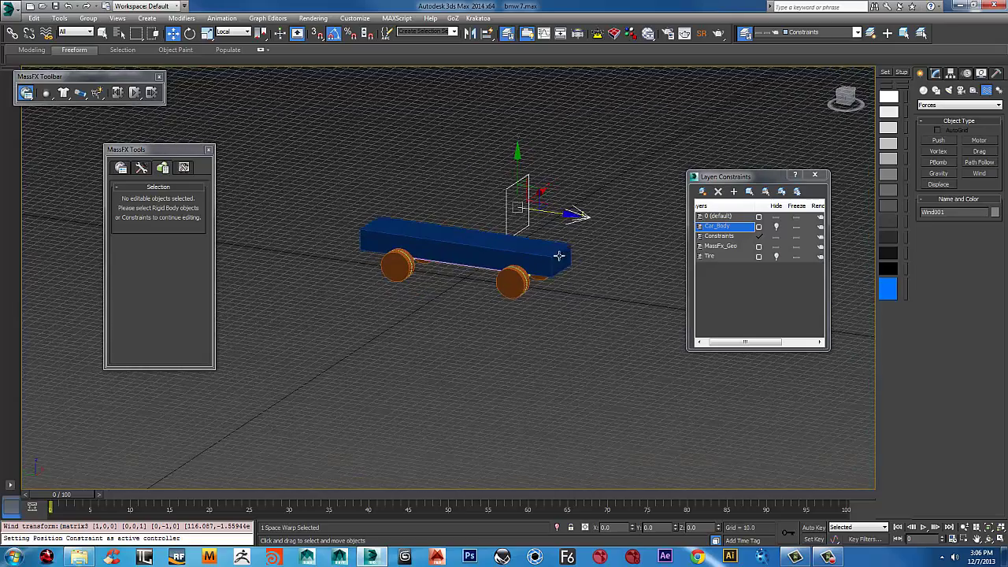
{"action": "scroll", "coordinate": [554, 260], "scroll_direction": "up", "scroll_amount": 4}
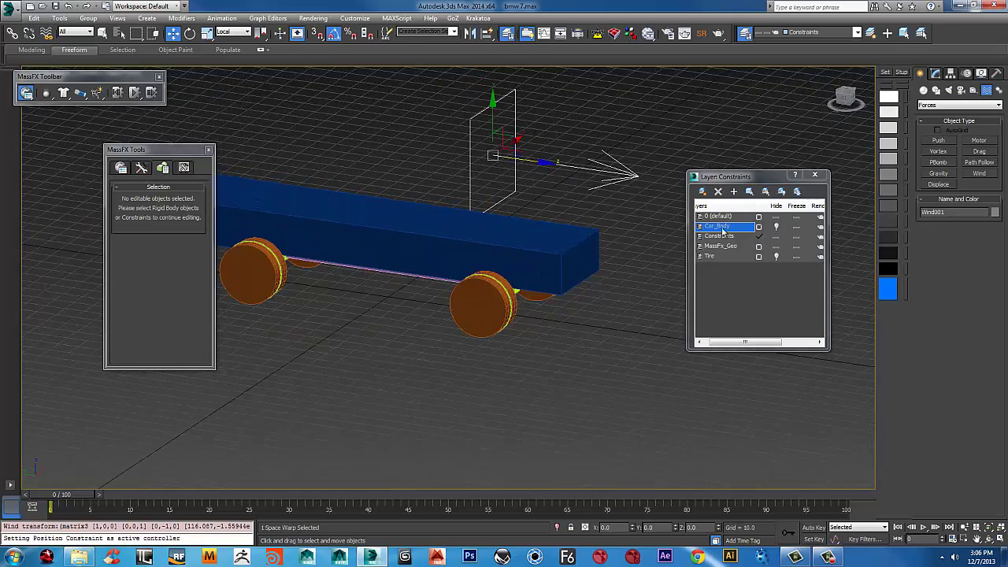
- Unhide the Car_Body layer, link the bmw7 body mesh to the MassFX_CarBody box, and hide the layer again
{"action": "left_click", "coordinate": [775, 228]}
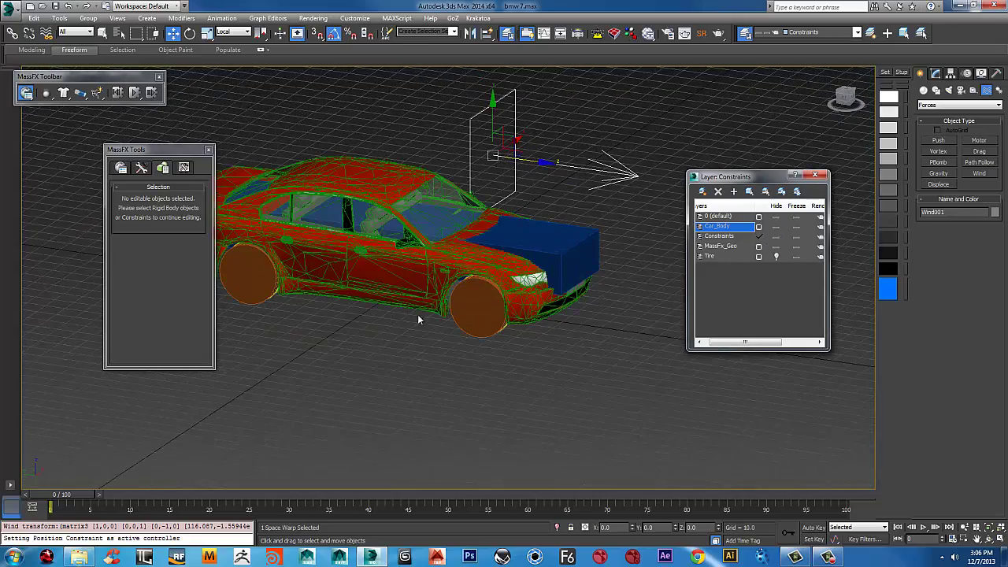
{"action": "scroll", "coordinate": [418, 320], "scroll_direction": "up", "scroll_amount": 3}
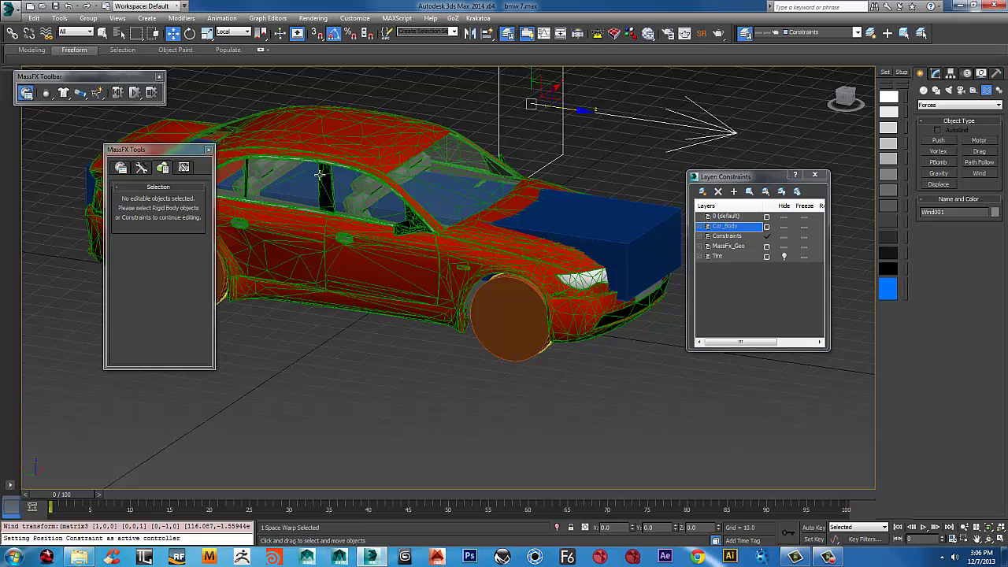
{"action": "left_click", "coordinate": [12, 34]}
{"action": "left_click_drag", "start_coordinate": [385, 143], "coordinate": [657, 220]}
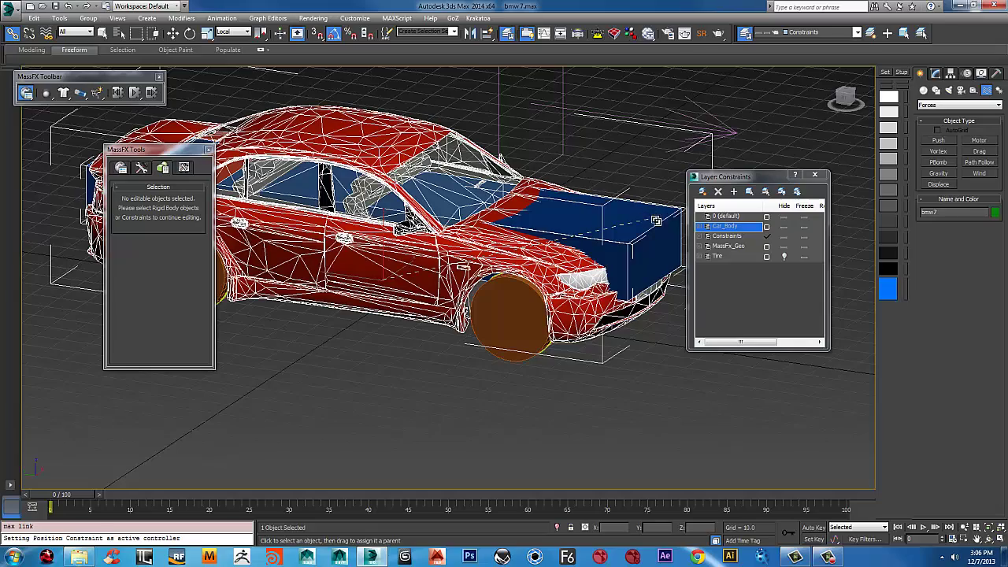
{"action": "scroll", "coordinate": [493, 324], "scroll_direction": "up", "scroll_amount": 3}
{"action": "middle_click_drag", "start_coordinate": [493, 324], "coordinate": [461, 292]}
{"action": "scroll", "coordinate": [461, 292], "scroll_direction": "down", "scroll_amount": 3}
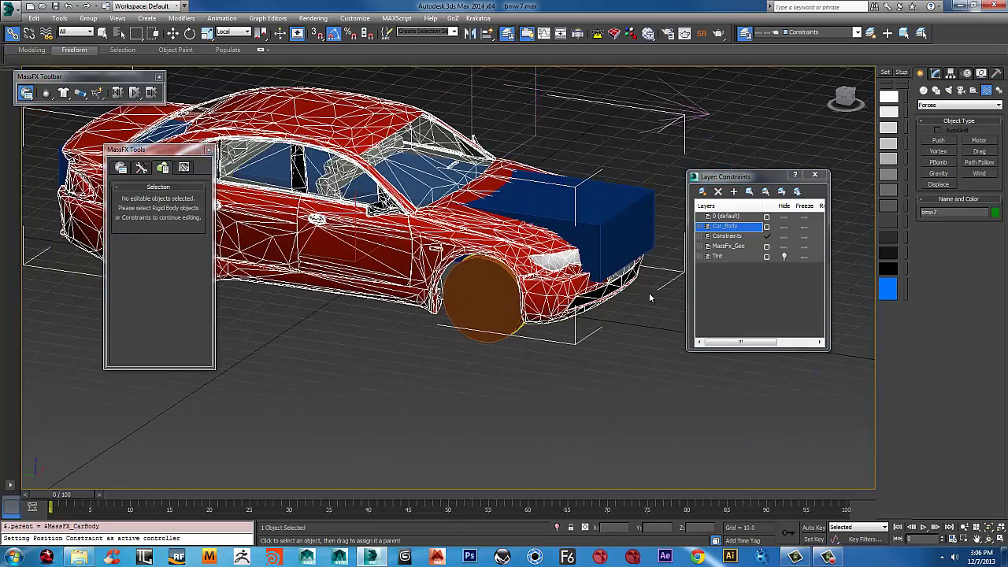
{"action": "left_click", "coordinate": [784, 227]}
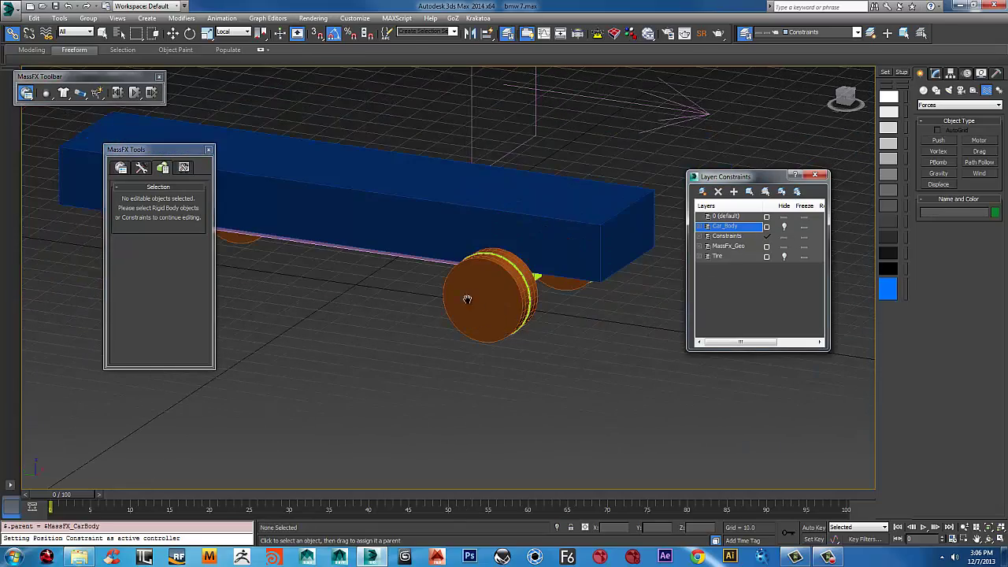
- Unhide the Tire layer, show the scene in wireframe, and link the near front tire mesh to its surrounding MassFX tire
{"action": "left_click", "coordinate": [786, 258]}
{"action": "scroll", "coordinate": [504, 285], "scroll_direction": "up", "scroll_amount": 6}
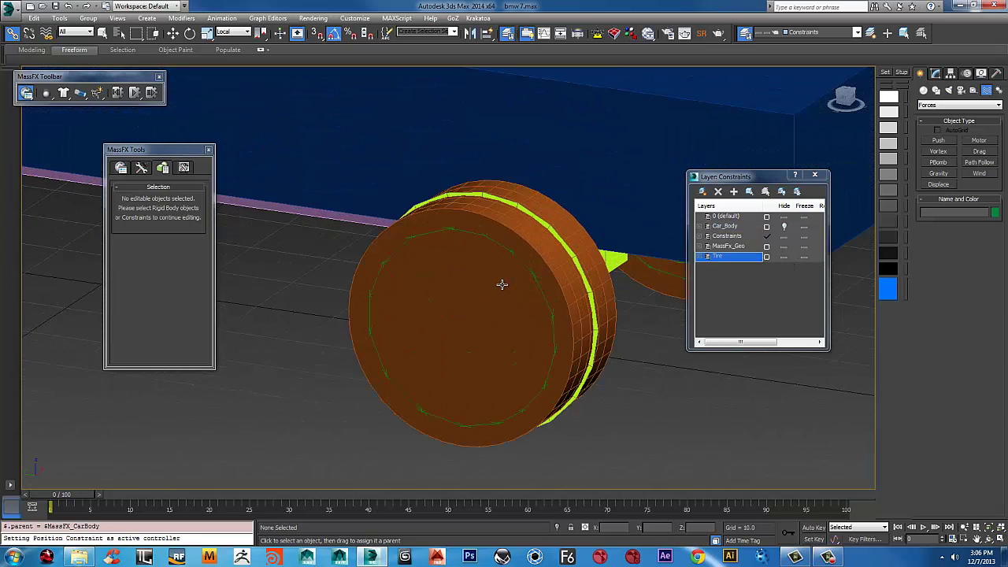
{"action": "key", "text": "F3"}
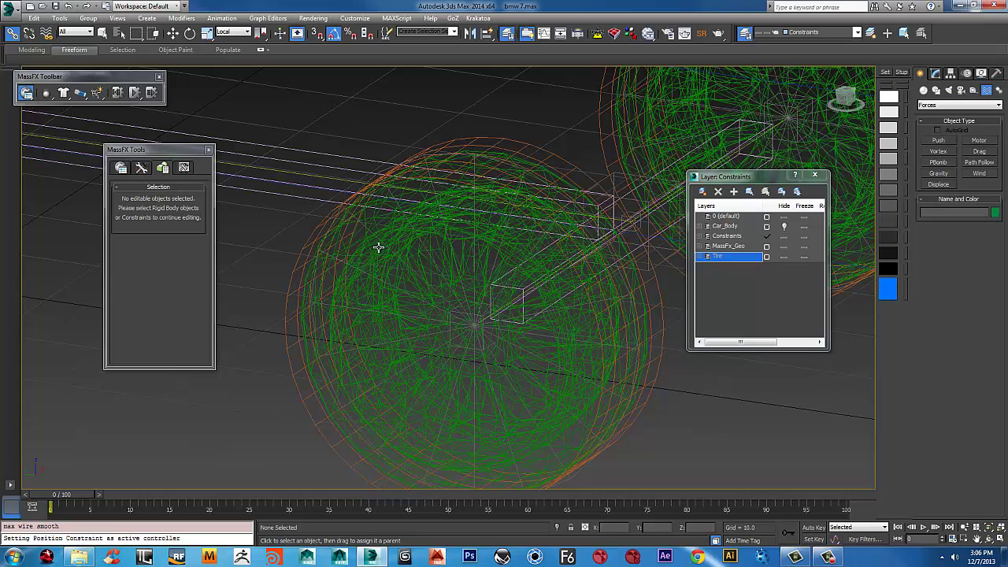
{"action": "left_click", "coordinate": [381, 246]}
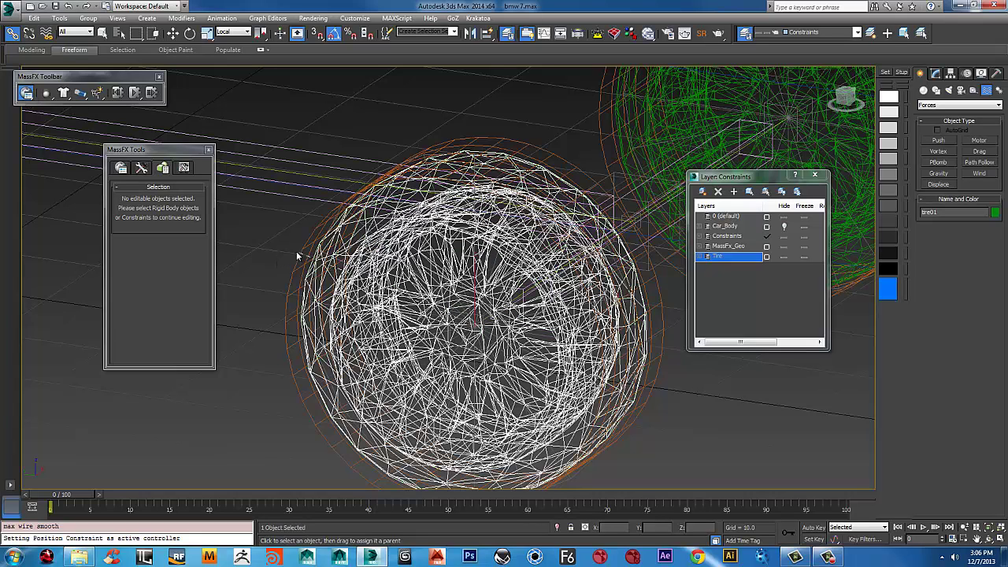
{"action": "left_click_drag", "start_coordinate": [296, 251], "coordinate": [304, 253]}
- Link the rear tire mesh Object001 on the same side to its surrounding MassFX tire
{"action": "scroll", "coordinate": [304, 253], "scroll_direction": "down", "scroll_amount": 4}
{"action": "middle_click_drag", "start_coordinate": [221, 256], "coordinate": [676, 301]}
{"action": "scroll", "coordinate": [517, 257], "scroll_direction": "up", "scroll_amount": 3}
{"action": "left_click", "coordinate": [440, 191]}
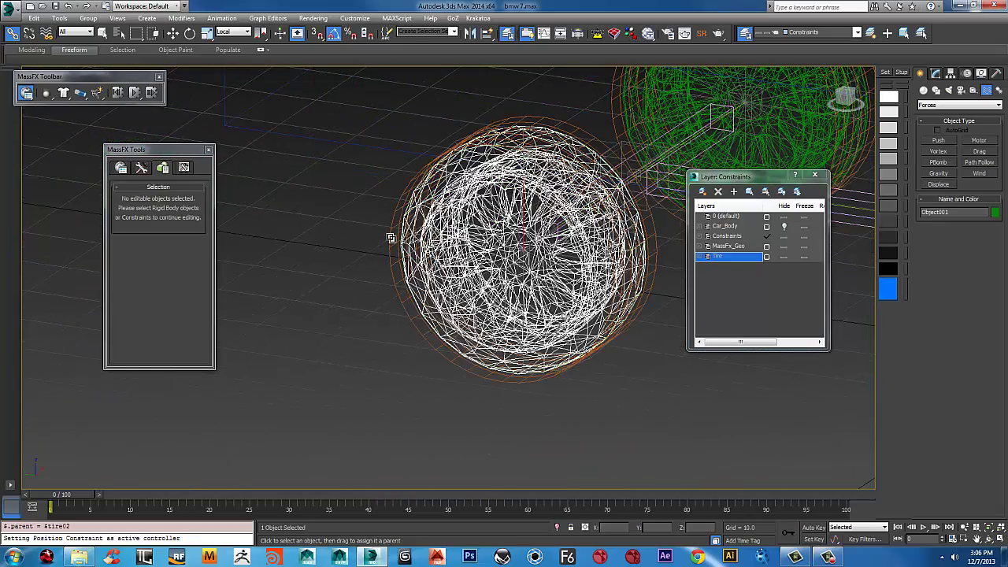
{"action": "left_click_drag", "start_coordinate": [390, 238], "coordinate": [393, 238]}
- Link the front tire mesh on the opposite side of the car to its surrounding MassFX tire
{"action": "scroll", "coordinate": [517, 237], "scroll_direction": "down", "scroll_amount": 5}
{"action": "middle_click_drag", "start_coordinate": [612, 241], "coordinate": [485, 273], "text": "alt"}
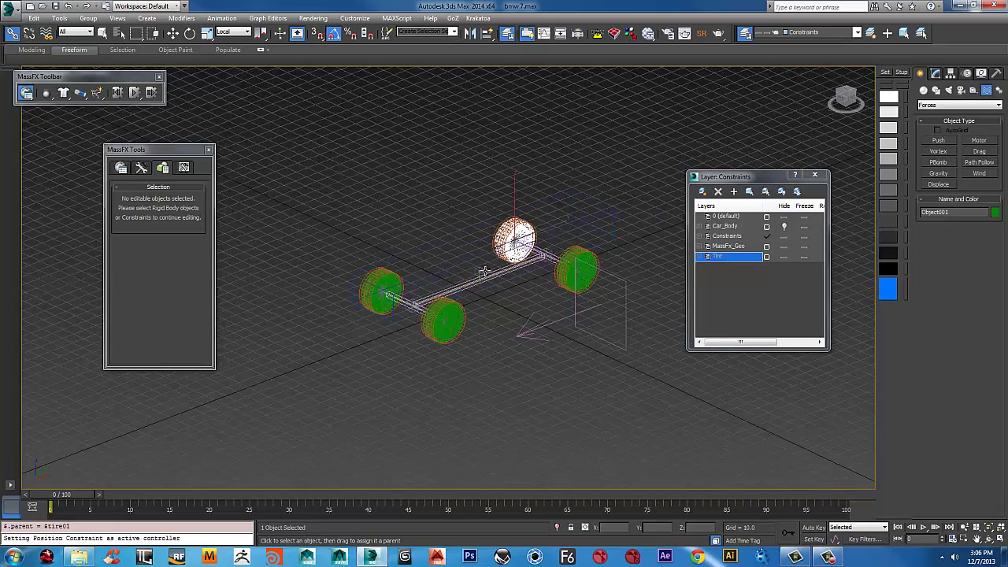
{"action": "scroll", "coordinate": [446, 308], "scroll_direction": "up", "scroll_amount": 3}
{"action": "scroll", "coordinate": [460, 402], "scroll_direction": "up", "scroll_amount": 3}
{"action": "left_click", "coordinate": [422, 363]}
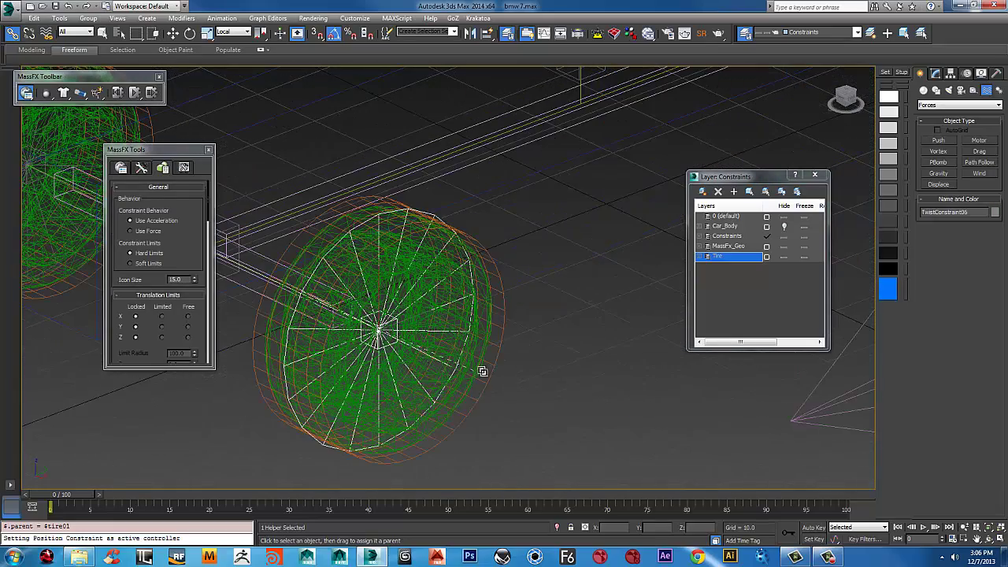
{"action": "left_click_drag", "start_coordinate": [412, 352], "coordinate": [573, 406]}
{"action": "left_click", "coordinate": [553, 339]}
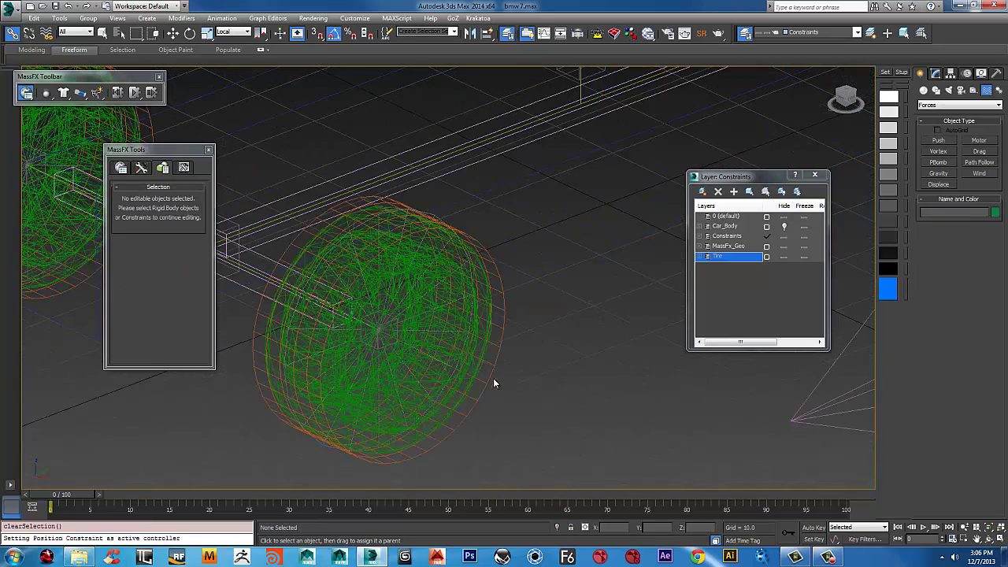
{"action": "left_click", "coordinate": [473, 369]}
{"action": "left_click_drag", "start_coordinate": [506, 290], "coordinate": [504, 289]}
- Link the remaining rear tire mesh Object002 to its surrounding MassFX tire
{"action": "scroll", "coordinate": [537, 295], "scroll_direction": "down", "scroll_amount": 4}
{"action": "middle_click_drag", "start_coordinate": [577, 270], "coordinate": [246, 334]}
{"action": "scroll", "coordinate": [475, 218], "scroll_direction": "up", "scroll_amount": 3}
{"action": "middle_click_drag", "start_coordinate": [475, 218], "coordinate": [295, 277]}
{"action": "left_click", "coordinate": [398, 252]}
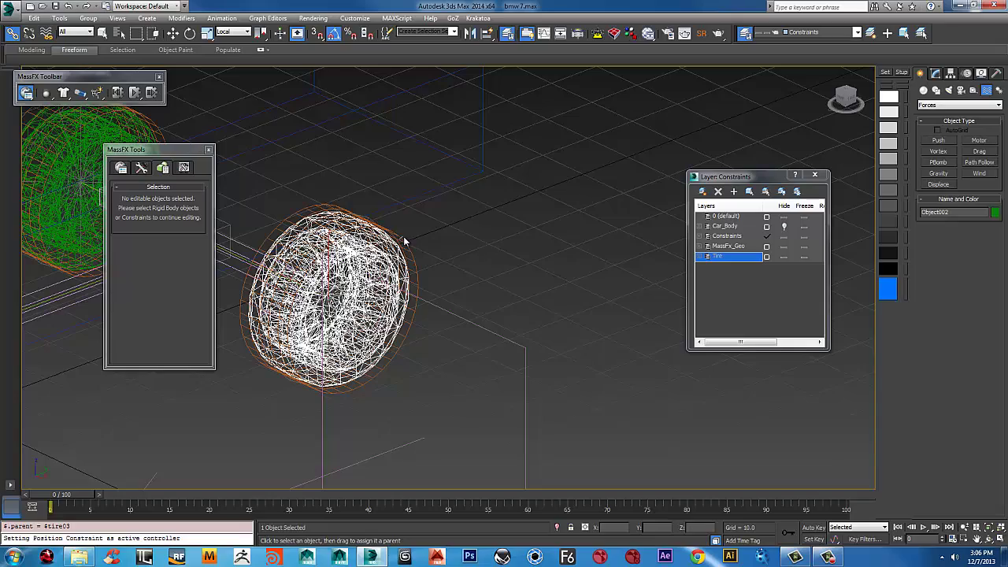
- Hide the Tire layer and return the viewport to shaded display
{"action": "scroll", "coordinate": [441, 260], "scroll_direction": "down", "scroll_amount": 5}
{"action": "middle_click_drag", "start_coordinate": [490, 270], "coordinate": [567, 295], "text": "alt"}
{"action": "scroll", "coordinate": [531, 255], "scroll_direction": "up", "scroll_amount": 4}
{"action": "middle_click_drag", "start_coordinate": [530, 255], "coordinate": [537, 254]}
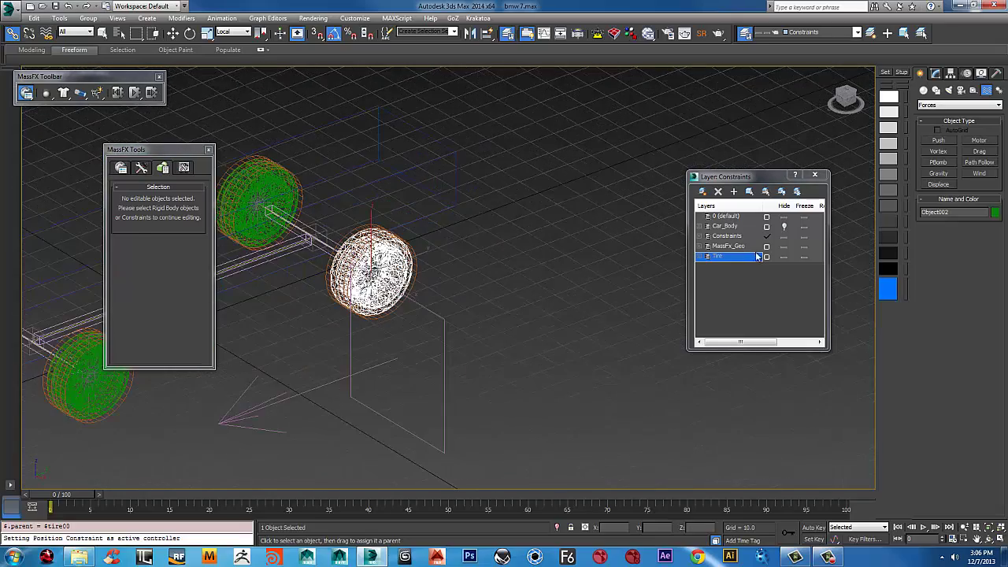
{"action": "left_click", "coordinate": [782, 258]}
{"action": "mouse_move", "coordinate": [637, 260]}
{"action": "middle_mouse_down", "text": "alt"}
{"action": "mouse_move", "coordinate": [476, 321]}
{"action": "mouse_move", "coordinate": [479, 292]}
{"action": "mouse_move", "coordinate": [345, 322]}
{"action": "middle_mouse_up", "text": "alt"}
{"action": "key", "text": "F3"}
- Add Wind001 to the scene forces applied to the center bar's MassFX rigid body
{"action": "left_click", "coordinate": [331, 271]}
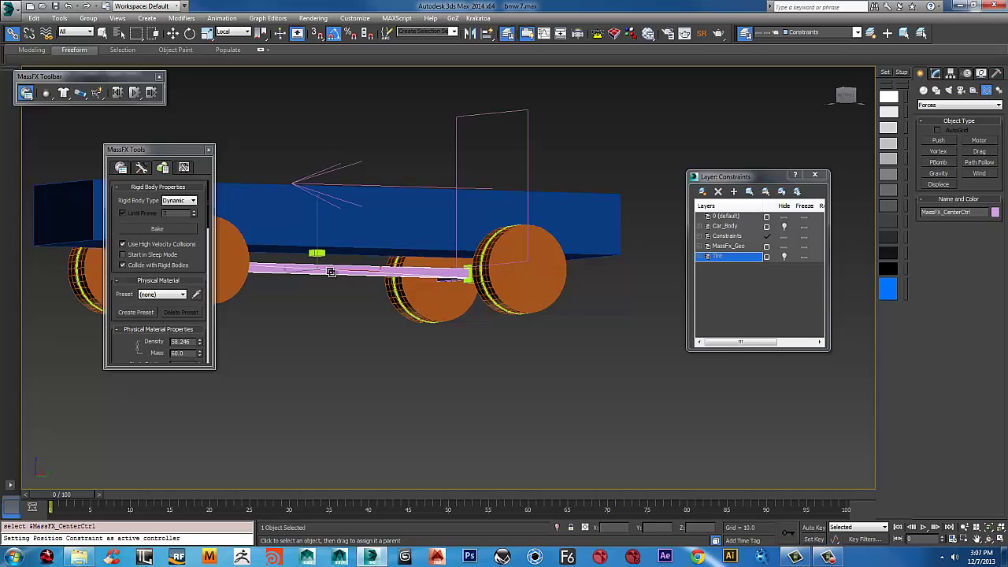
{"action": "key", "text": "w"}
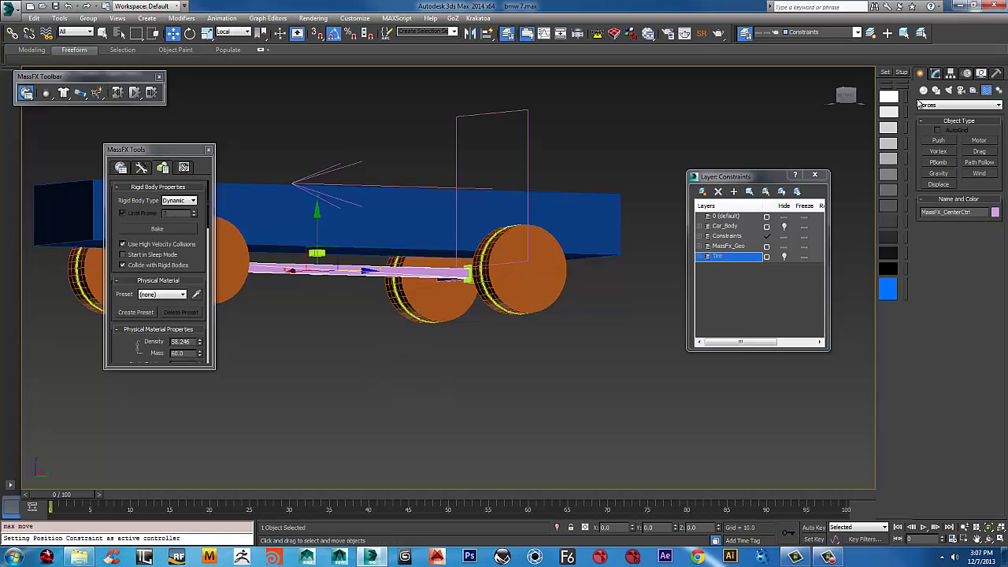
{"action": "left_click", "coordinate": [935, 74]}
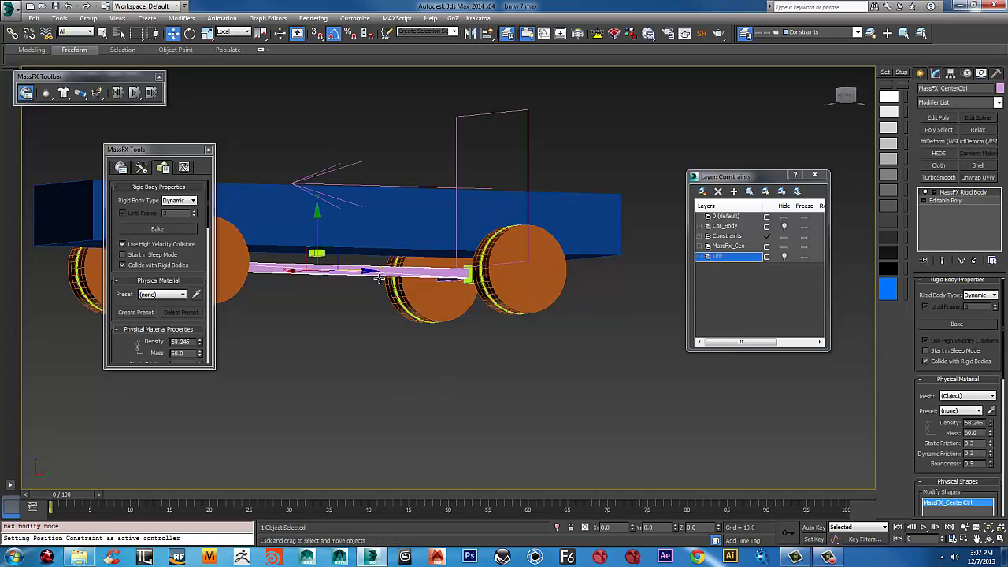
{"action": "scroll", "coordinate": [957, 410], "scroll_direction": "down", "scroll_amount": 6}
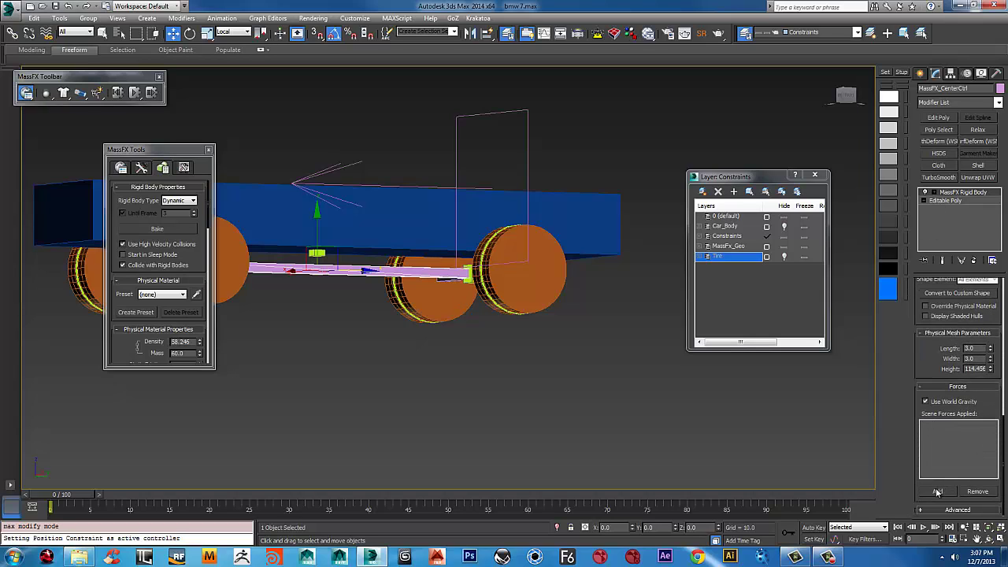
{"action": "left_click", "coordinate": [937, 493]}
{"action": "left_click", "coordinate": [522, 112]}
{"action": "middle_click_drag", "start_coordinate": [310, 306], "coordinate": [350, 332]}
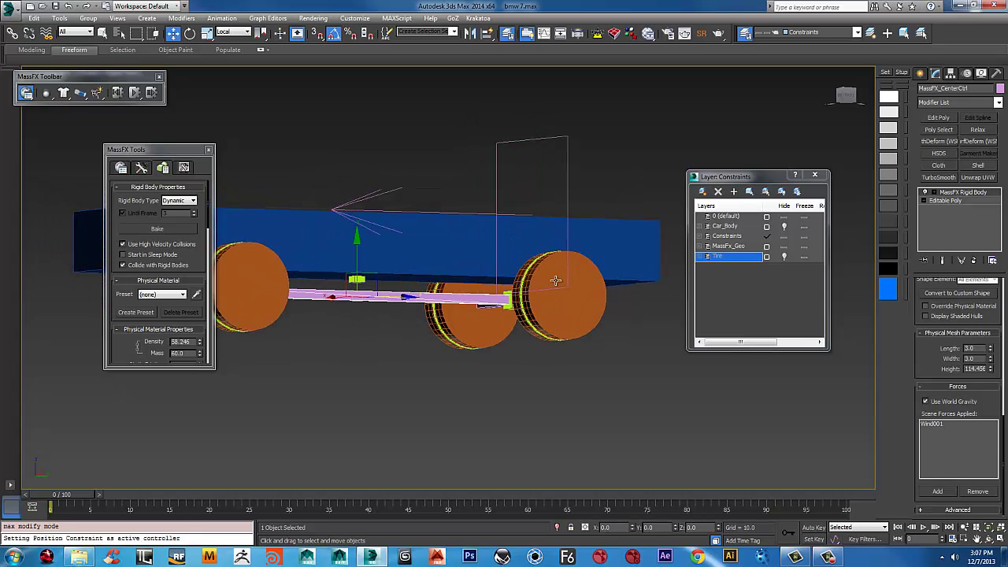
- Set Wind001's strength to 500 and run the simulation to test how the wind drives the car
{"action": "mouse_move", "coordinate": [479, 268]}
{"action": "middle_mouse_down", "text": "alt"}
{"action": "mouse_move", "coordinate": [532, 249]}
{"action": "mouse_move", "coordinate": [483, 257]}
{"action": "middle_mouse_up", "text": "alt"}
{"action": "scroll", "coordinate": [483, 257], "scroll_direction": "down", "scroll_amount": 3}
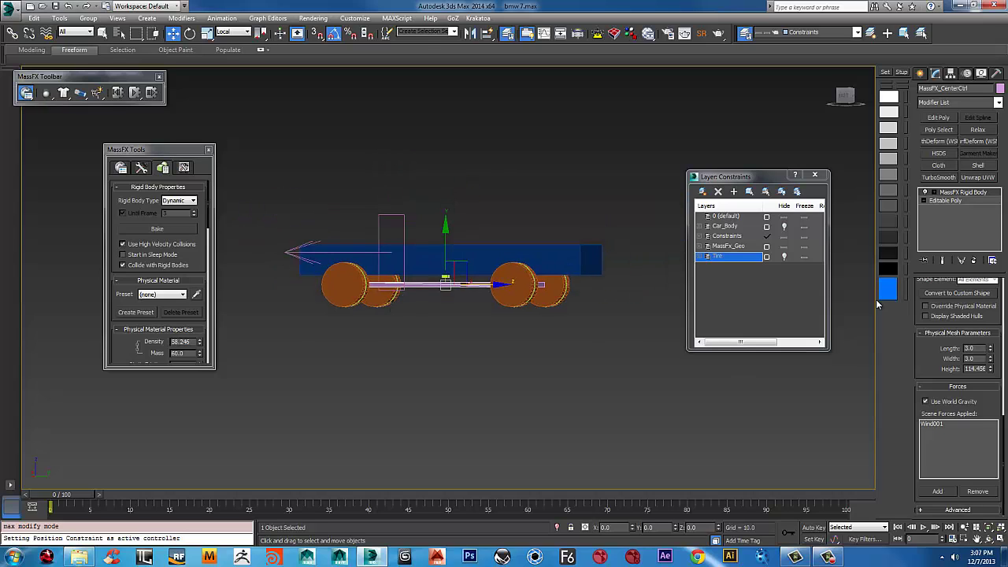
{"action": "left_click_drag", "start_coordinate": [398, 179], "coordinate": [370, 225]}
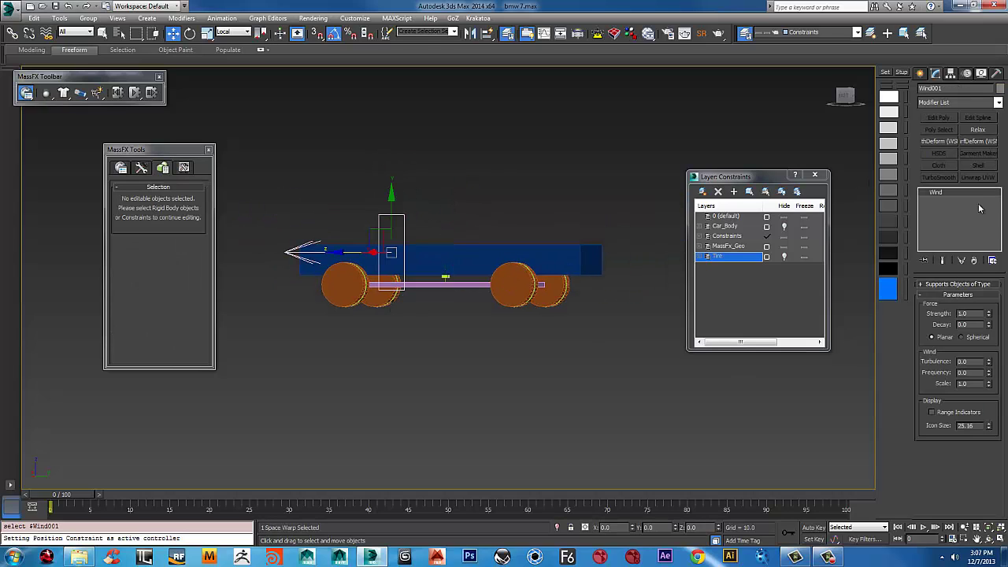
{"action": "double_click", "coordinate": [976, 313]}
{"action": "key", "text": "Return"}
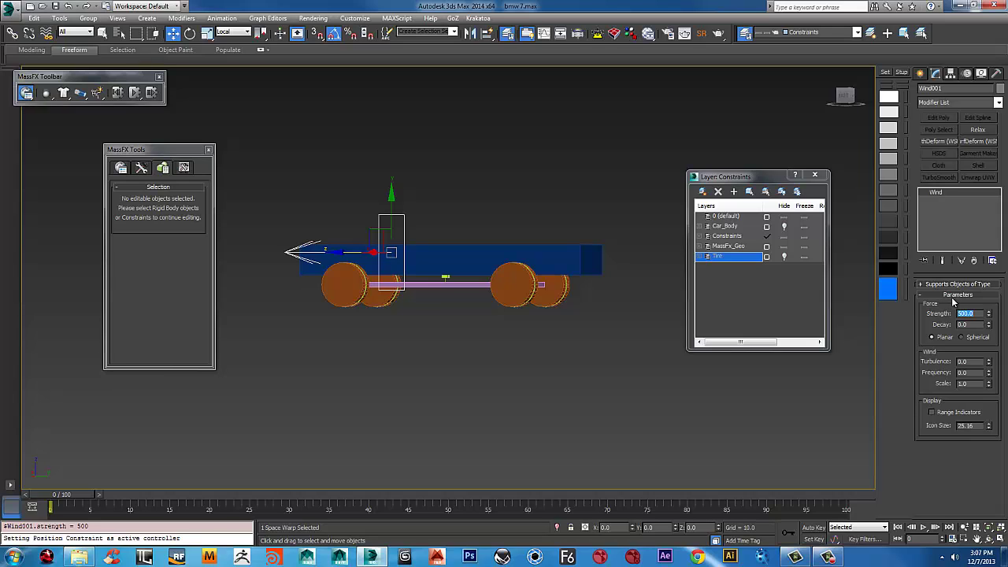
{"action": "scroll", "coordinate": [453, 126], "scroll_direction": "down", "scroll_amount": 4}
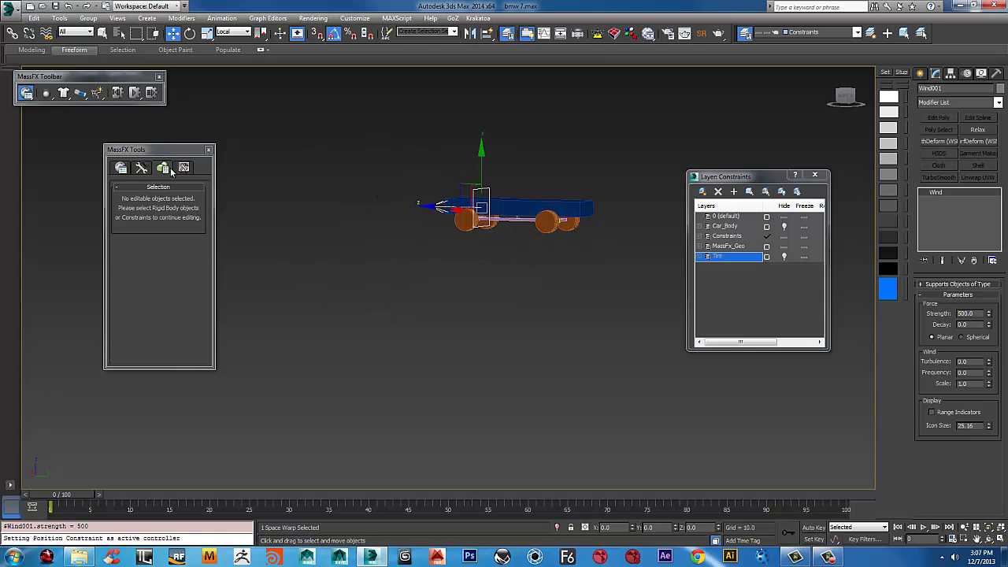
{"action": "left_click", "coordinate": [134, 93]}
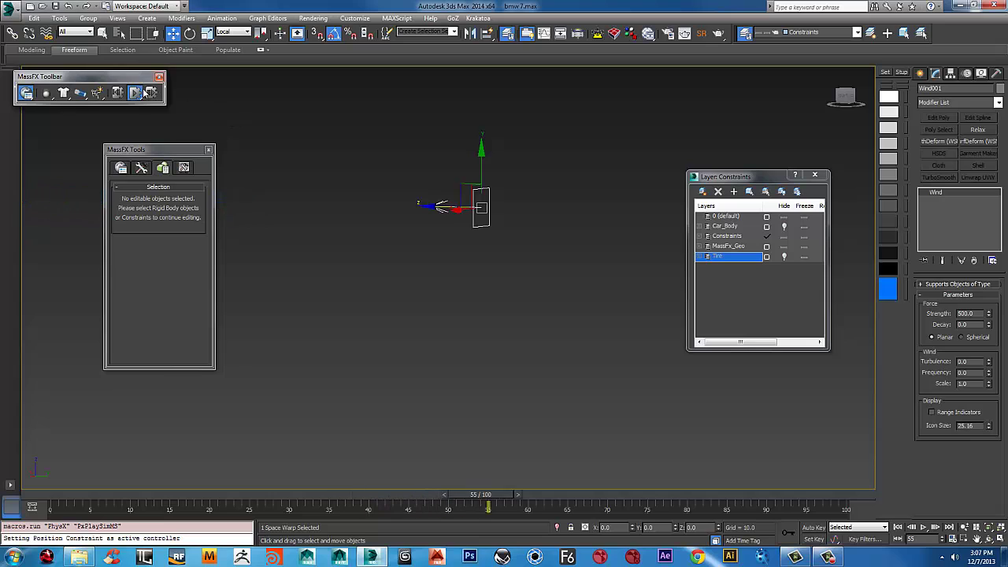
- Reset the MassFX simulation so the car rig returns to its starting state
{"action": "left_click", "coordinate": [116, 92]}
{"action": "scroll", "coordinate": [405, 204], "scroll_direction": "down", "scroll_amount": 2}
{"action": "middle_click_drag", "start_coordinate": [406, 204], "coordinate": [405, 240]}
{"action": "middle_click_drag", "start_coordinate": [405, 240], "coordinate": [423, 243], "text": "alt"}
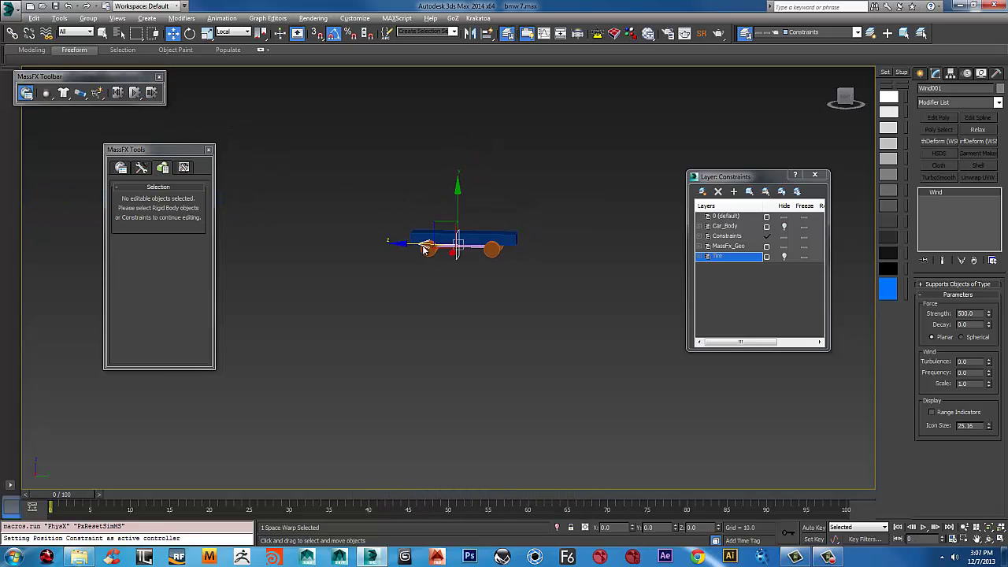
{"action": "scroll", "coordinate": [506, 263], "scroll_direction": "up", "scroll_amount": 4}
{"action": "middle_click_drag", "start_coordinate": [507, 262], "coordinate": [548, 343]}
{"action": "scroll", "coordinate": [548, 342], "scroll_direction": "up", "scroll_amount": 2}
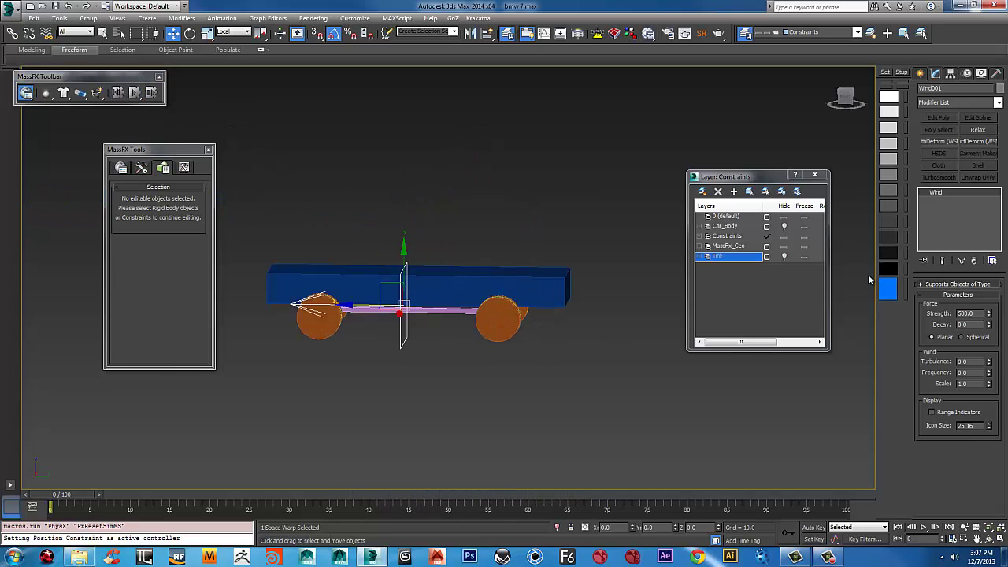
- Hide the MassFx_Geo and Constraints layers, and show the Car_Body and Tire layers without edged faces
{"action": "left_click", "coordinate": [785, 248]}
{"action": "left_click", "coordinate": [785, 236]}
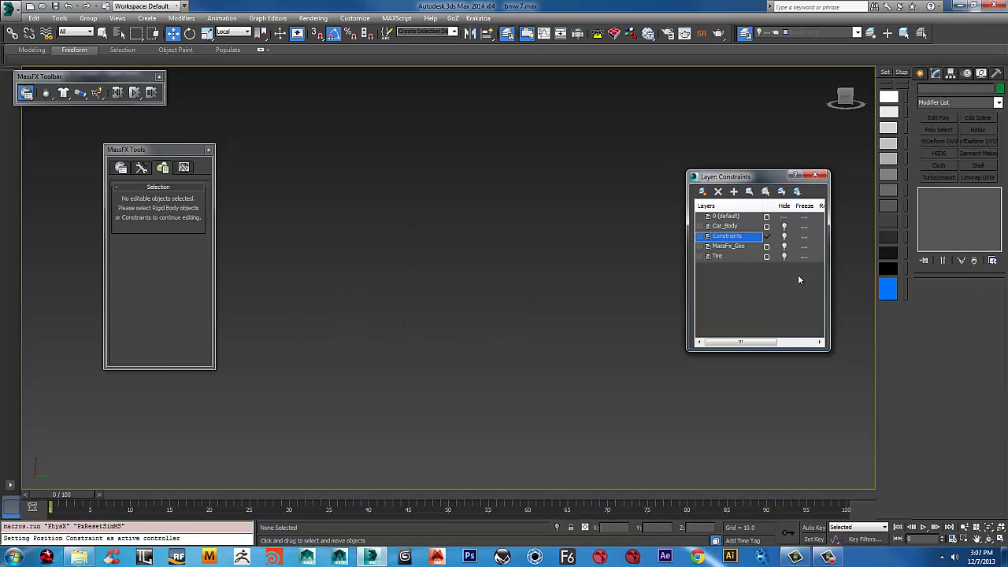
{"action": "left_click", "coordinate": [785, 227]}
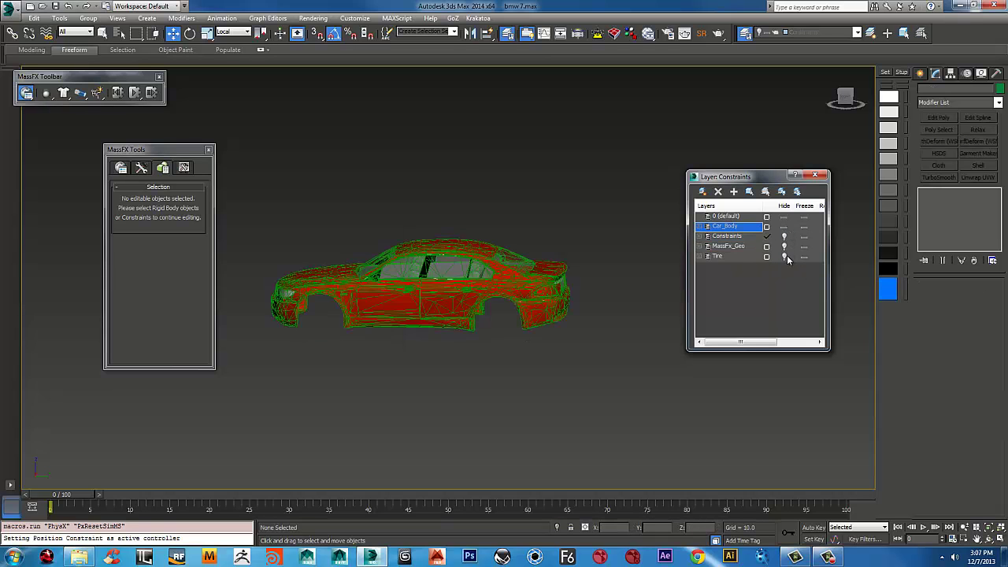
{"action": "left_click", "coordinate": [785, 257]}
{"action": "key", "text": "F4"}
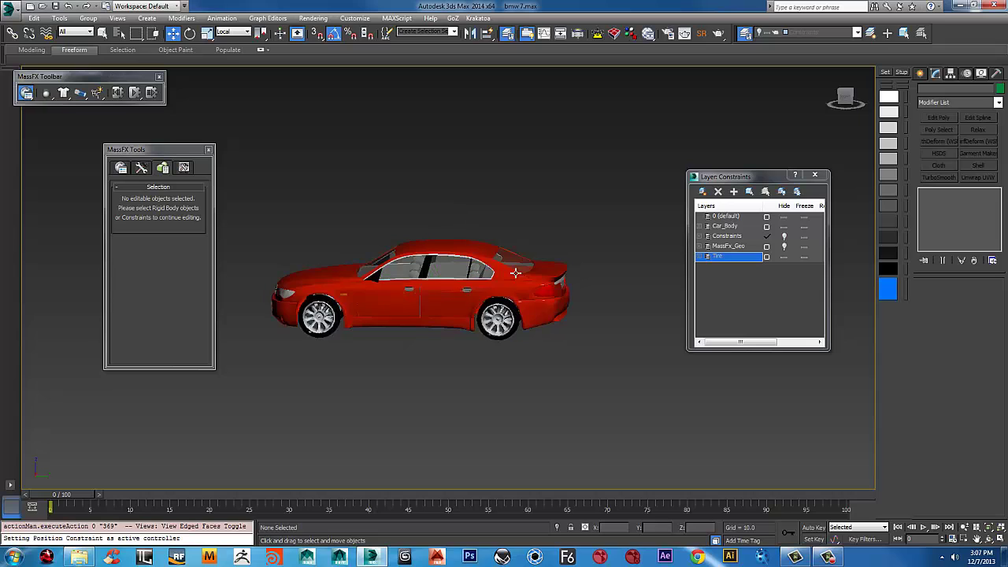
- Run the simulation to check the car body and tires in motion, and reset it
{"action": "middle_click_drag", "start_coordinate": [461, 299], "coordinate": [513, 323]}
{"action": "scroll", "coordinate": [490, 313], "scroll_direction": "up", "scroll_amount": 3}
{"action": "key", "text": "z"}
{"action": "scroll", "coordinate": [460, 303], "scroll_direction": "down", "scroll_amount": 2}
{"action": "scroll", "coordinate": [470, 307], "scroll_direction": "down", "scroll_amount": 2}
{"action": "scroll", "coordinate": [513, 322], "scroll_direction": "down", "scroll_amount": 2}
{"action": "middle_click_drag", "start_coordinate": [514, 323], "coordinate": [519, 331], "text": "alt"}
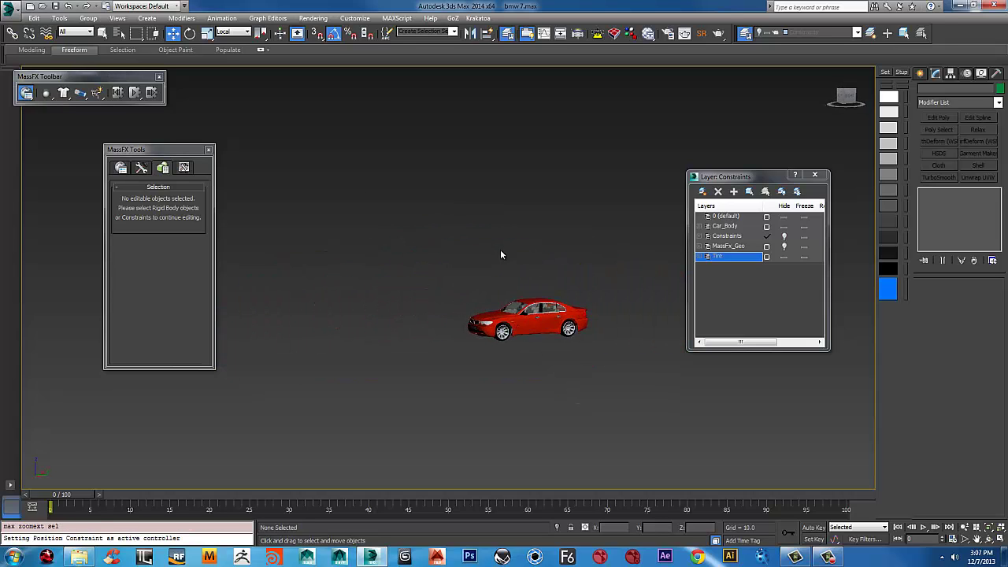
{"action": "left_click", "coordinate": [135, 92]}
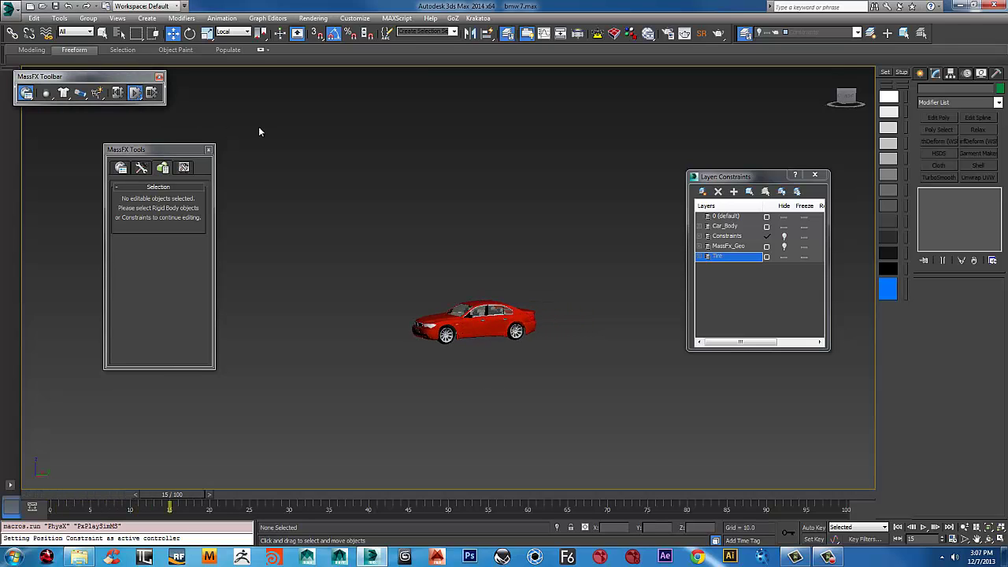
{"action": "left_click", "coordinate": [117, 93]}
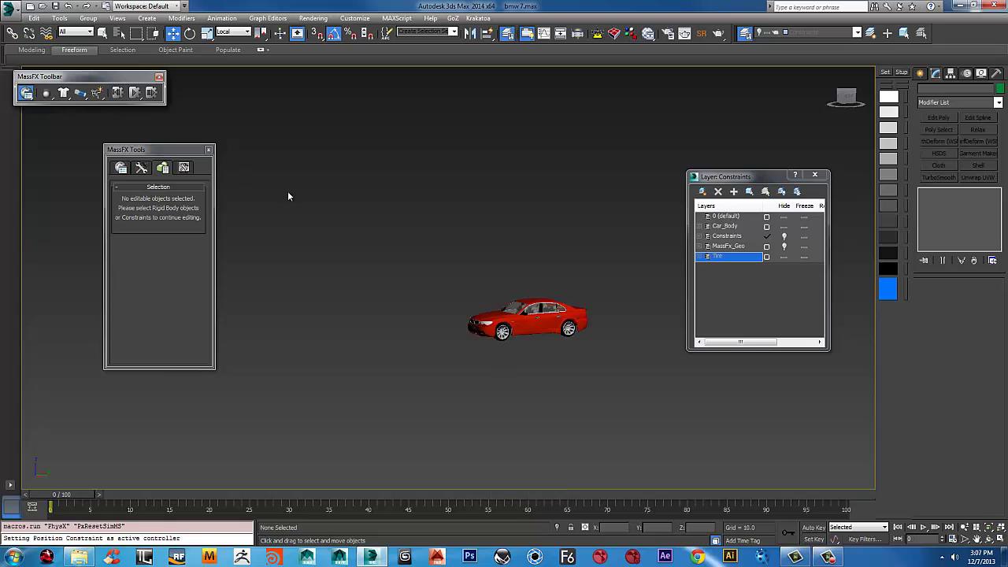
{"action": "scroll", "coordinate": [493, 273], "scroll_direction": "down", "scroll_amount": 2}
{"action": "middle_click_drag", "start_coordinate": [493, 272], "coordinate": [490, 344], "text": "alt"}
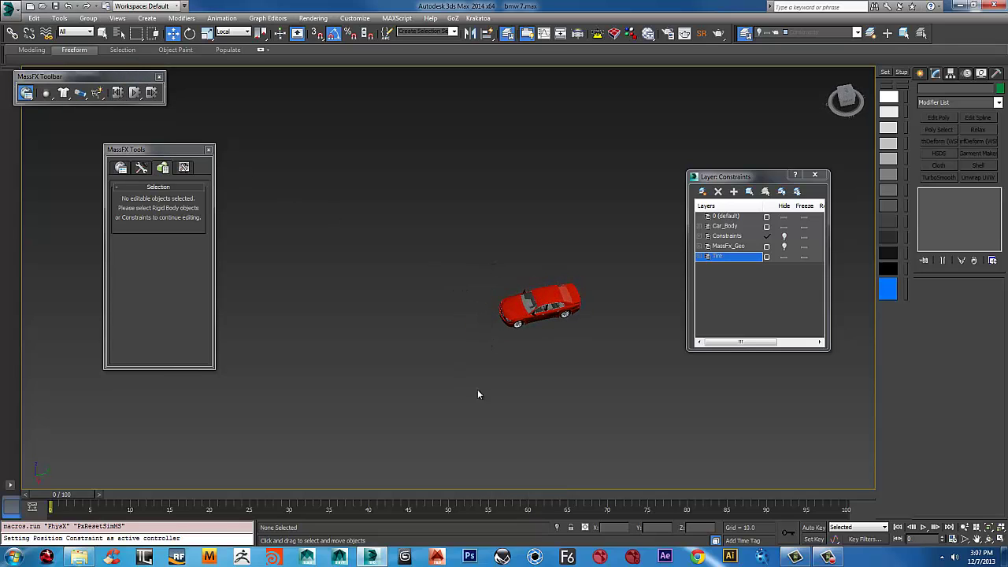
{"action": "middle_click_drag", "start_coordinate": [478, 390], "coordinate": [371, 301], "text": "alt"}
{"action": "right_click", "coordinate": [385, 298]}
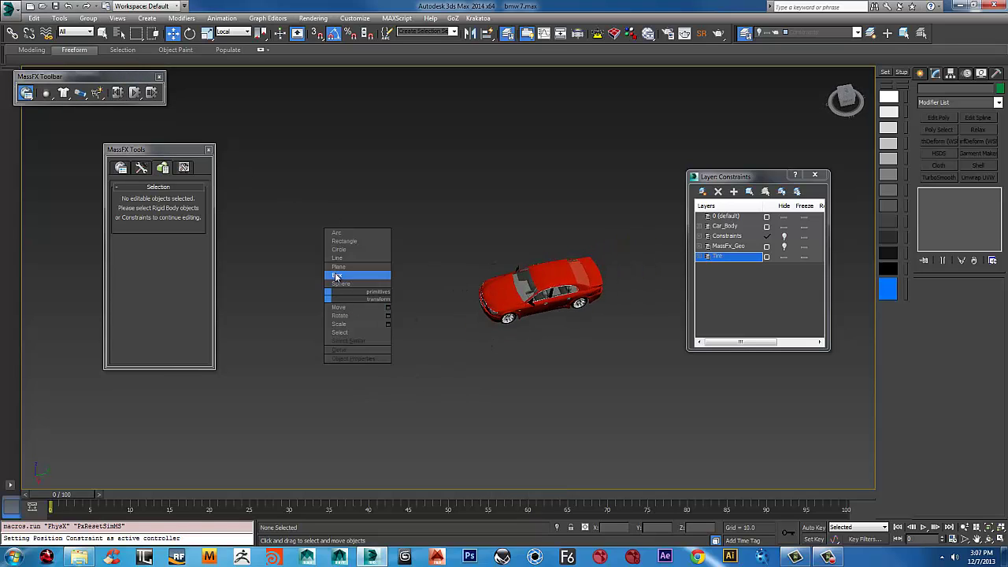
{"action": "left_click", "coordinate": [337, 275]}
{"action": "scroll", "coordinate": [363, 317], "scroll_direction": "down", "scroll_amount": 2}
{"action": "left_click_drag", "start_coordinate": [335, 288], "coordinate": [395, 293]}
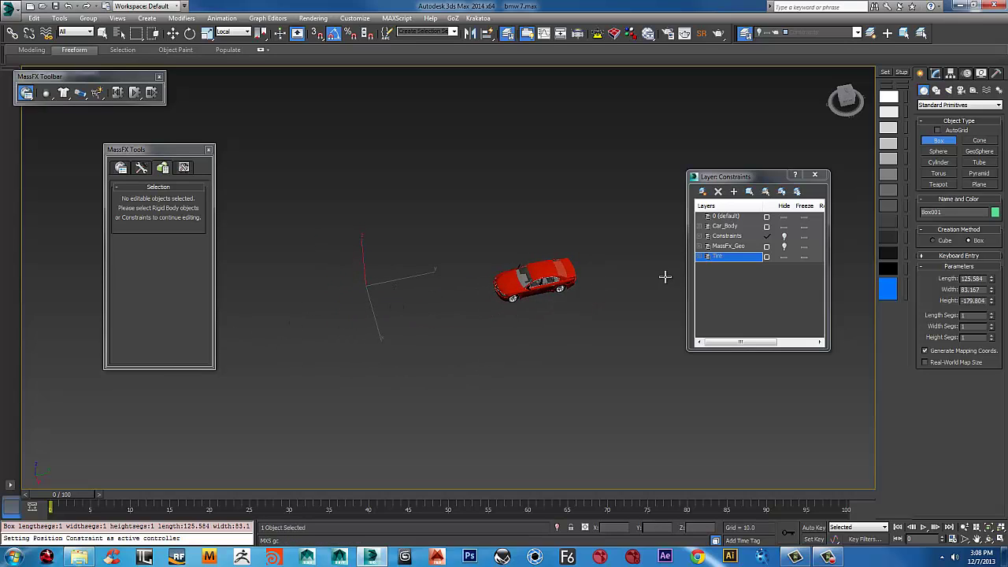
{"action": "left_click", "coordinate": [749, 247]}
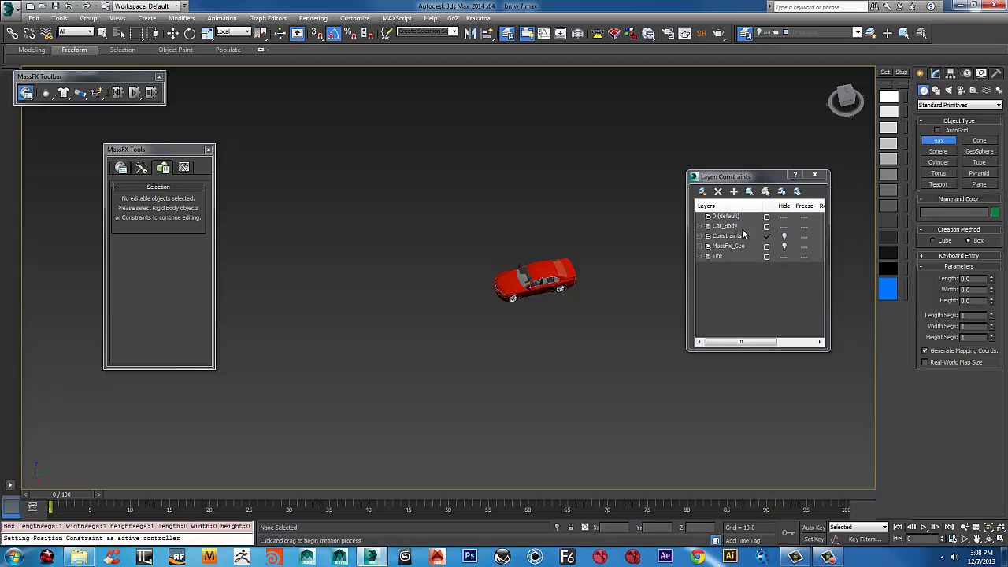
- Create a new layer named collision and close the layer manager
{"action": "left_click", "coordinate": [699, 236]}
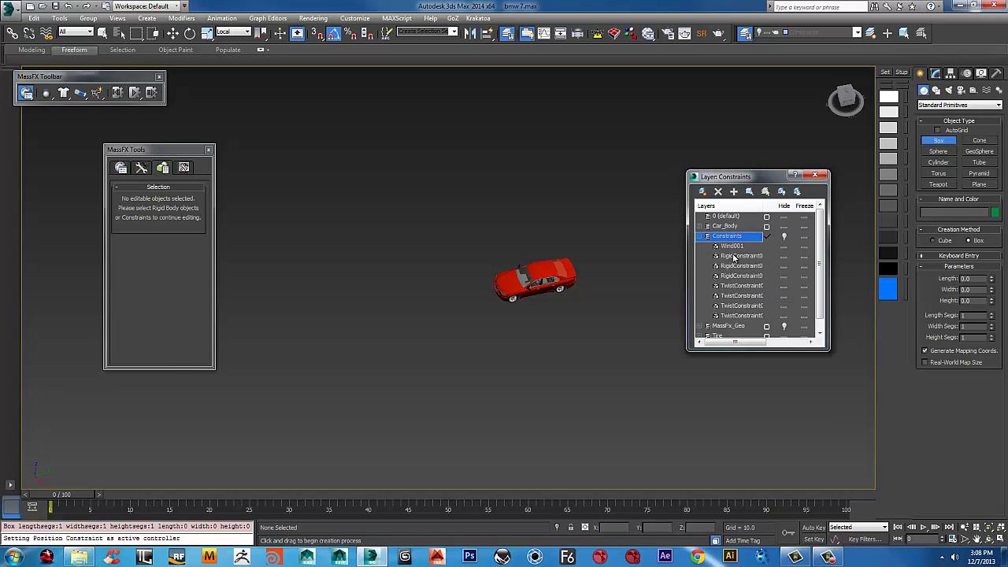
{"action": "left_click", "coordinate": [697, 236]}
{"action": "left_click", "coordinate": [705, 282]}
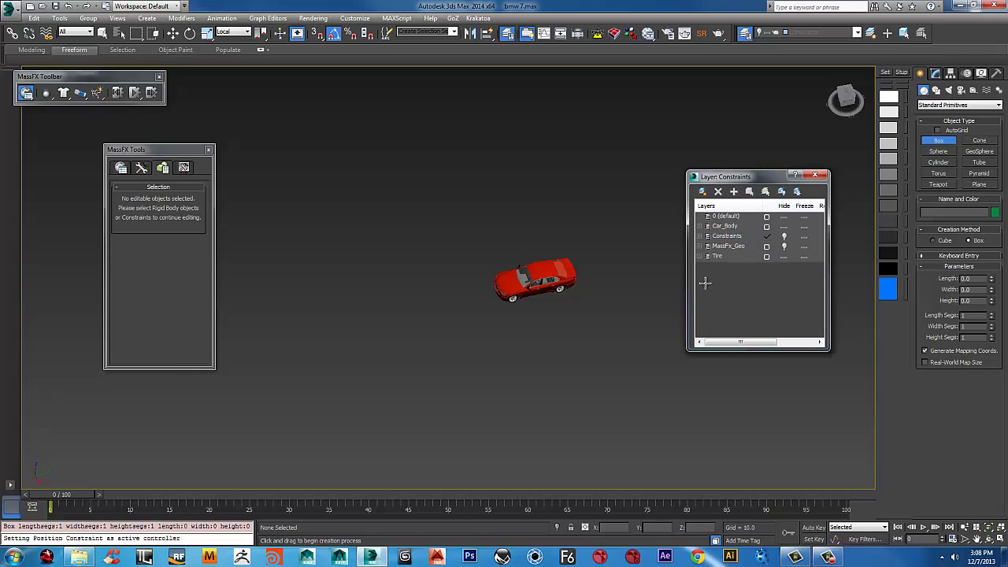
{"action": "left_click", "coordinate": [702, 191]}
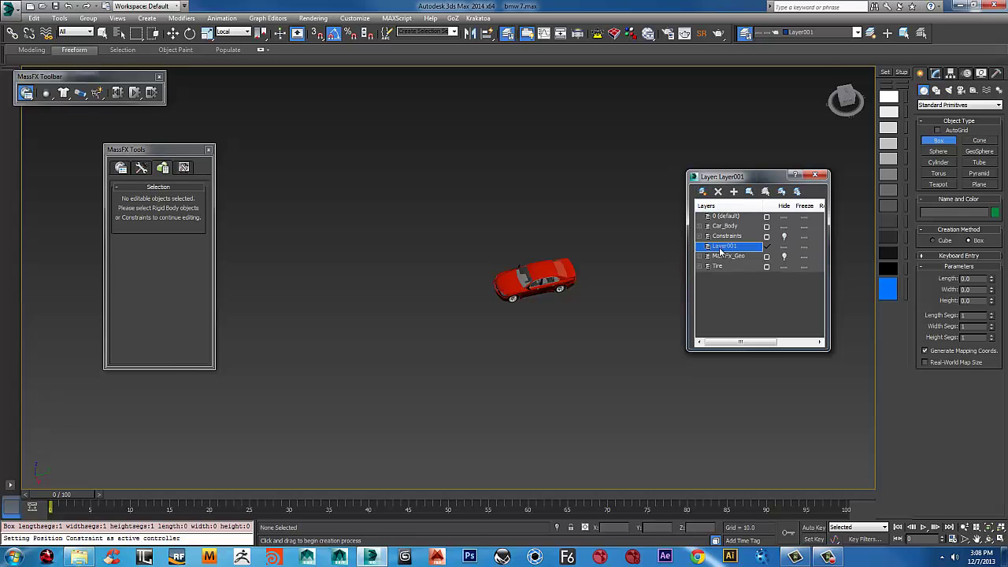
{"action": "right_click", "coordinate": [724, 247]}
{"action": "left_click", "coordinate": [744, 250]}
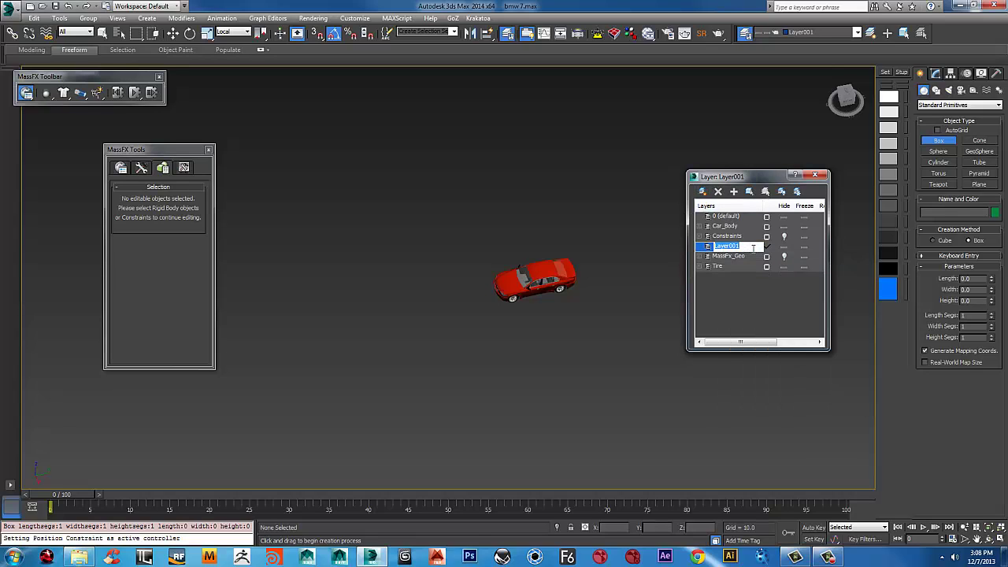
{"action": "type", "text": "collision"}
{"action": "left_click", "coordinate": [748, 311]}
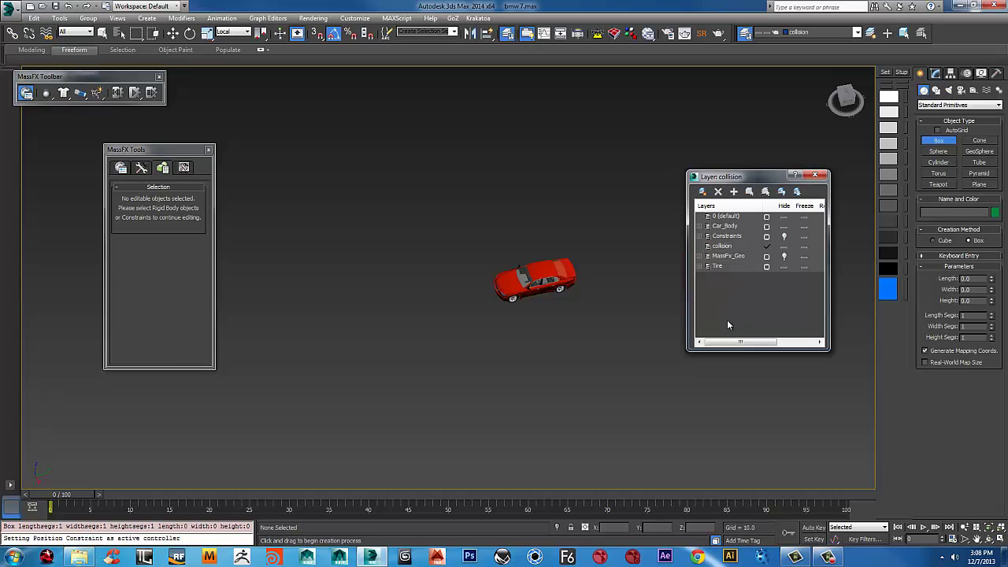
{"action": "left_click_drag", "start_coordinate": [761, 351], "coordinate": [773, 307]}
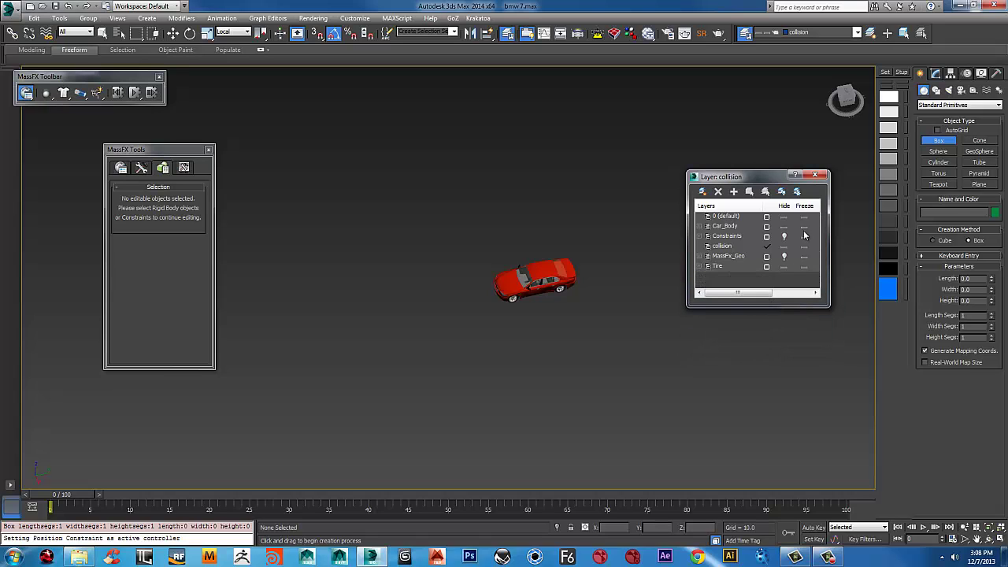
{"action": "left_click", "coordinate": [820, 174]}
- Create a thin wall box about 377 wide, 5 thick and 85 high across the path ahead of the car
{"action": "middle_click_drag", "start_coordinate": [528, 348], "coordinate": [591, 331]}
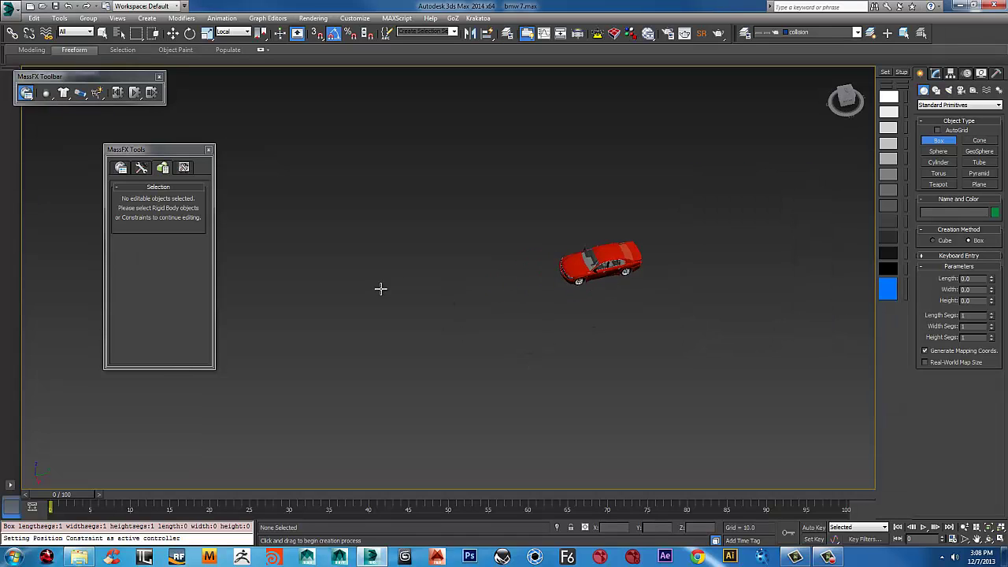
{"action": "mouse_move", "coordinate": [387, 276]}
{"action": "left_mouse_down"}
{"action": "mouse_move", "coordinate": [355, 346]}
{"action": "mouse_move", "coordinate": [427, 401]}
{"action": "left_mouse_up"}
{"action": "left_click", "coordinate": [423, 368]}
{"action": "key", "text": "w"}
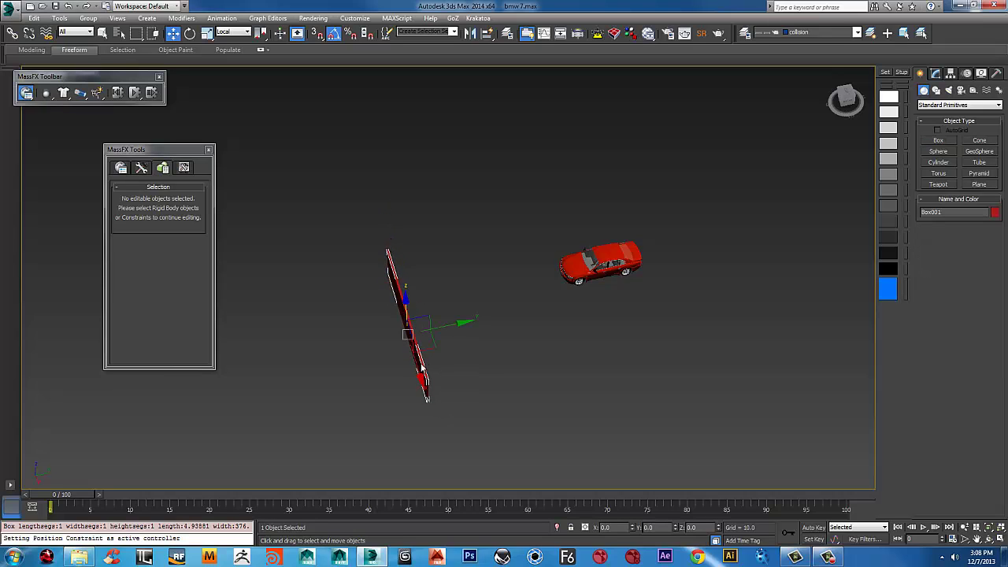
- Move the wall box about 92 units sideways along X to center it on the car's path, and color it dark gray
{"action": "middle_click_drag", "start_coordinate": [491, 356], "coordinate": [379, 314], "text": "alt"}
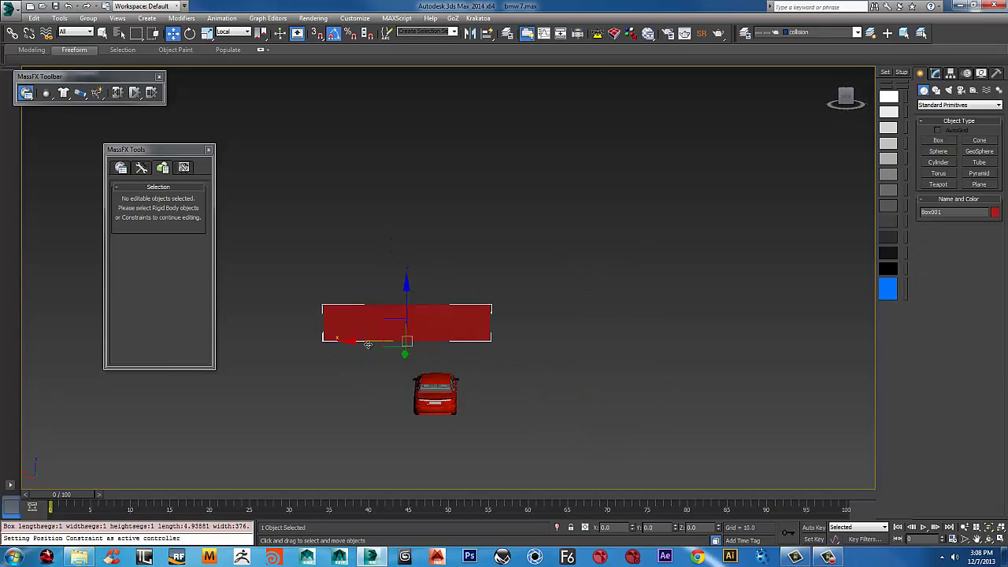
{"action": "left_click_drag", "start_coordinate": [367, 344], "coordinate": [407, 344]}
{"action": "middle_click_drag", "start_coordinate": [460, 337], "coordinate": [530, 340], "text": "alt"}
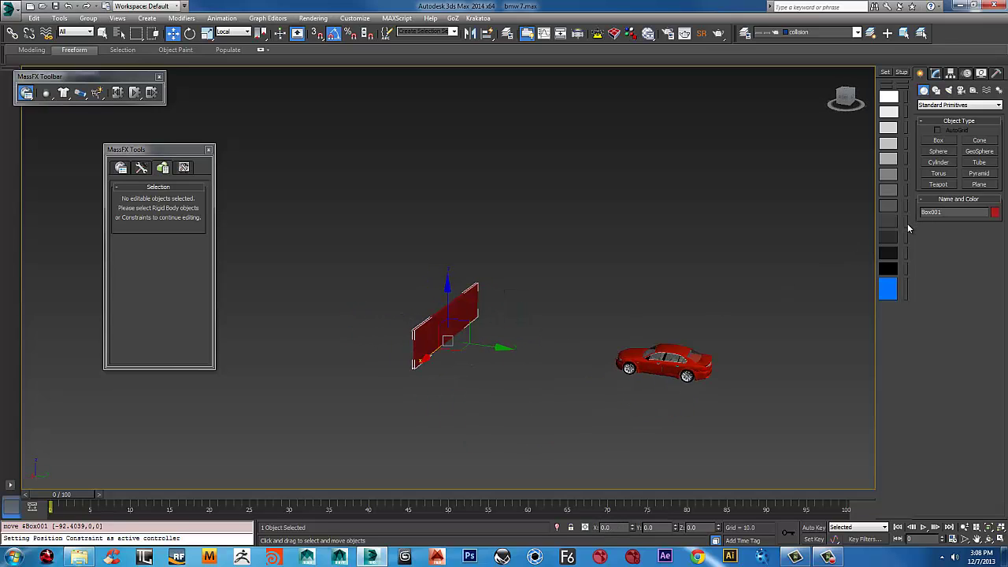
{"action": "left_click", "coordinate": [890, 225]}
{"action": "middle_click_drag", "start_coordinate": [567, 336], "coordinate": [611, 236], "text": "alt"}
{"action": "left_click", "coordinate": [617, 339]}
- Create a large flat ground box beneath the car and wall, and give it a gray color
{"action": "right_click", "coordinate": [644, 254], "text": "ctrl"}
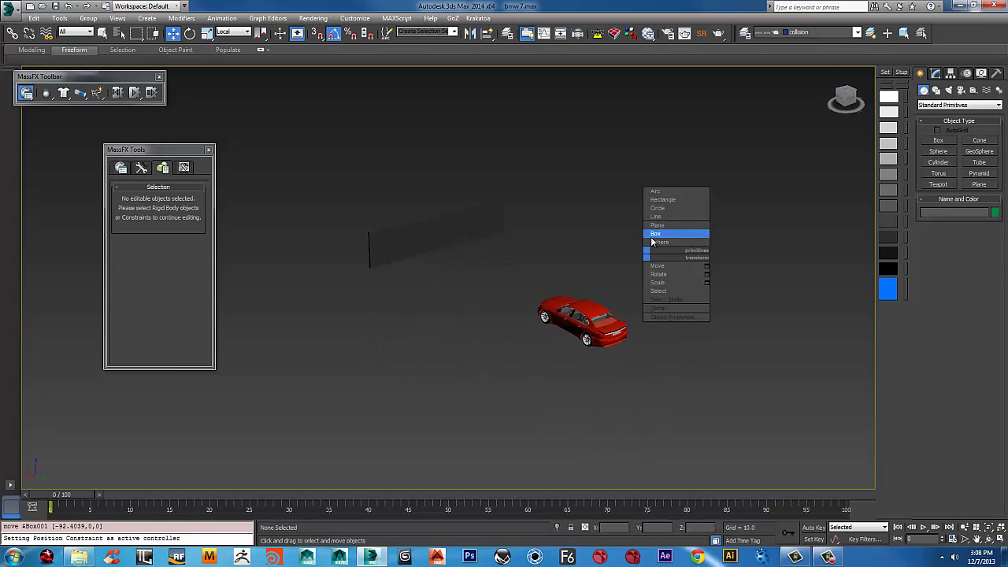
{"action": "left_click", "coordinate": [654, 235]}
{"action": "scroll", "coordinate": [509, 297], "scroll_direction": "down", "scroll_amount": 5}
{"action": "middle_click_drag", "start_coordinate": [509, 296], "coordinate": [490, 344], "text": "alt"}
{"action": "left_click_drag", "start_coordinate": [536, 242], "coordinate": [422, 529]}
{"action": "left_click", "coordinate": [422, 529]}
{"action": "middle_click_drag", "start_coordinate": [423, 396], "coordinate": [592, 295], "text": "alt"}
{"action": "key", "text": "w"}
{"action": "left_click", "coordinate": [905, 174]}
{"action": "left_click", "coordinate": [592, 295]}
- Switch to the perspective view and make the wall box a static MassFX rigid body
{"action": "scroll", "coordinate": [587, 322], "scroll_direction": "up", "scroll_amount": 6}
{"action": "middle_click_drag", "start_coordinate": [583, 337], "coordinate": [830, 216]}
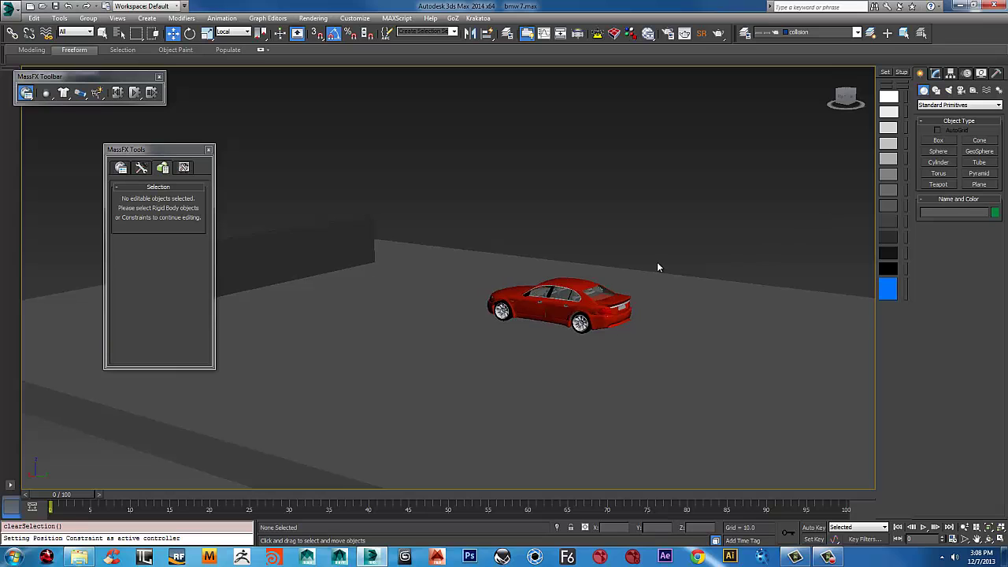
{"action": "key", "text": "p"}
{"action": "scroll", "coordinate": [527, 269], "scroll_direction": "up", "scroll_amount": 4}
{"action": "middle_click_drag", "start_coordinate": [527, 270], "coordinate": [611, 271]}
{"action": "middle_click_drag", "start_coordinate": [612, 271], "coordinate": [576, 361], "text": "alt"}
{"action": "scroll", "coordinate": [665, 264], "scroll_direction": "down", "scroll_amount": 4}
{"action": "scroll", "coordinate": [545, 334], "scroll_direction": "up", "scroll_amount": 4}
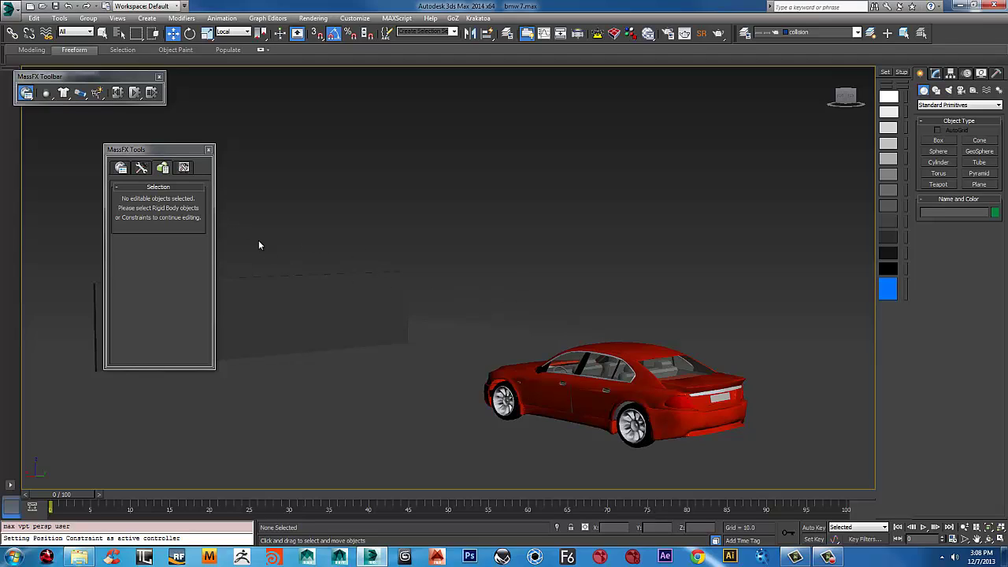
{"action": "left_click", "coordinate": [333, 299]}
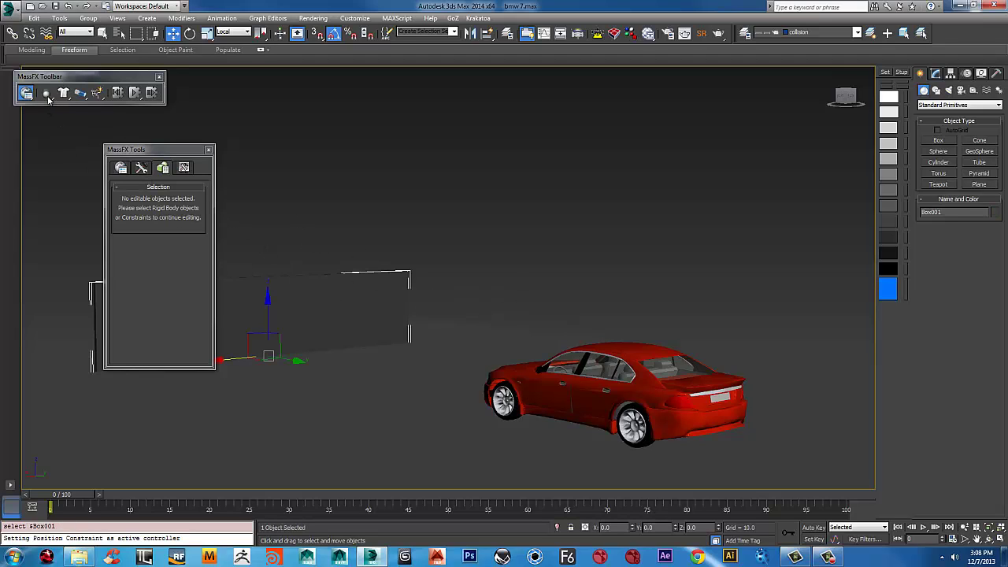
{"action": "left_click_drag", "start_coordinate": [48, 99], "coordinate": [528, 118]}
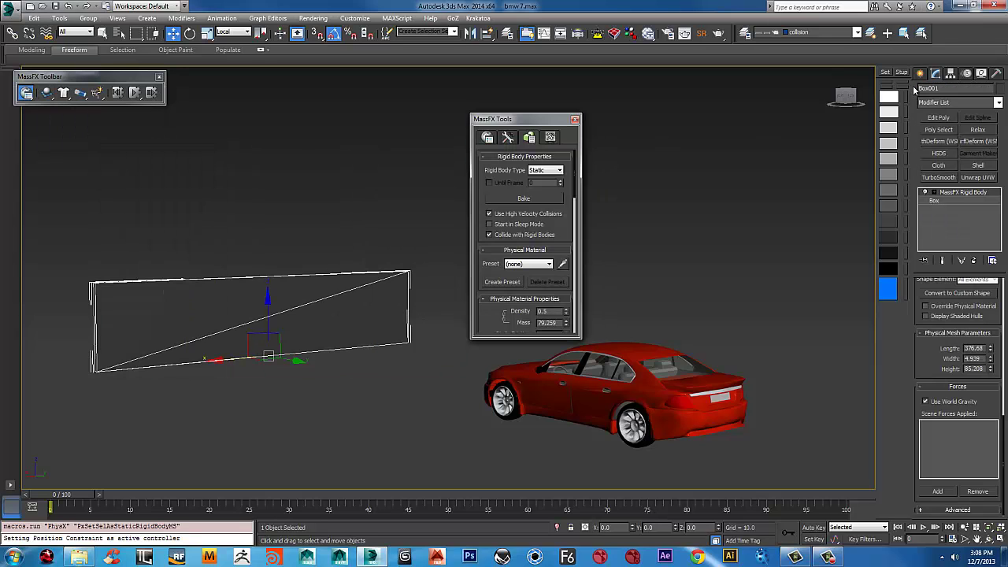
- Rename the static wall box as Wall
{"action": "left_click", "coordinate": [945, 89]}
{"action": "type", "text": "Wall"}
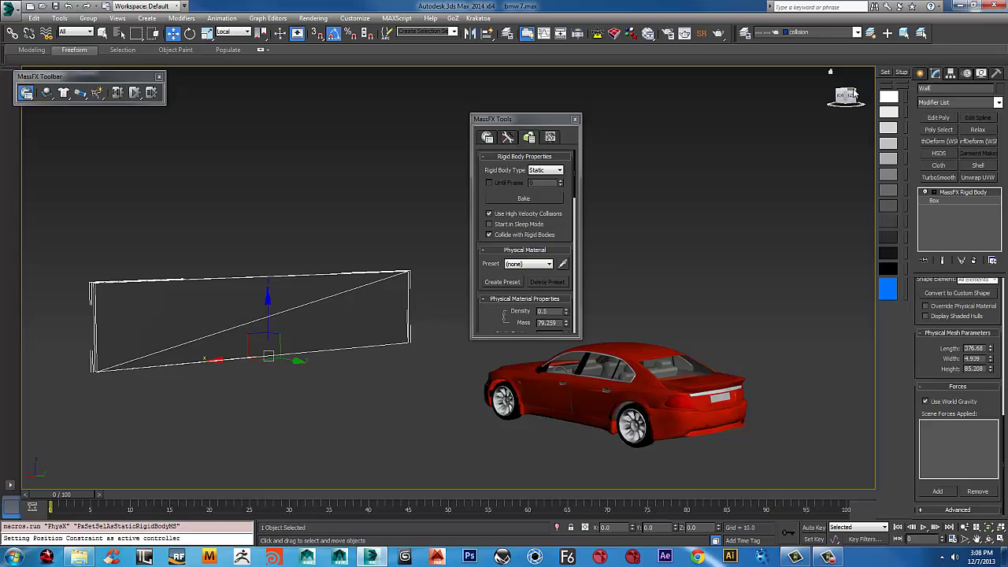
{"action": "key", "text": "Return"}
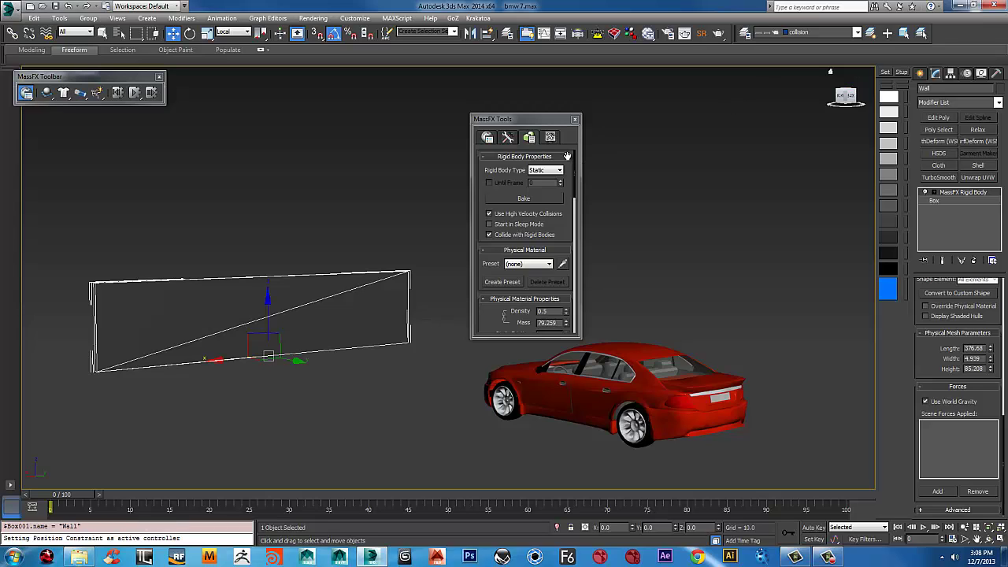
- Run the simulation to test the car driving at the wall, and reset it
{"action": "left_click_drag", "start_coordinate": [543, 118], "coordinate": [725, 85]}
{"action": "left_click", "coordinate": [474, 150]}
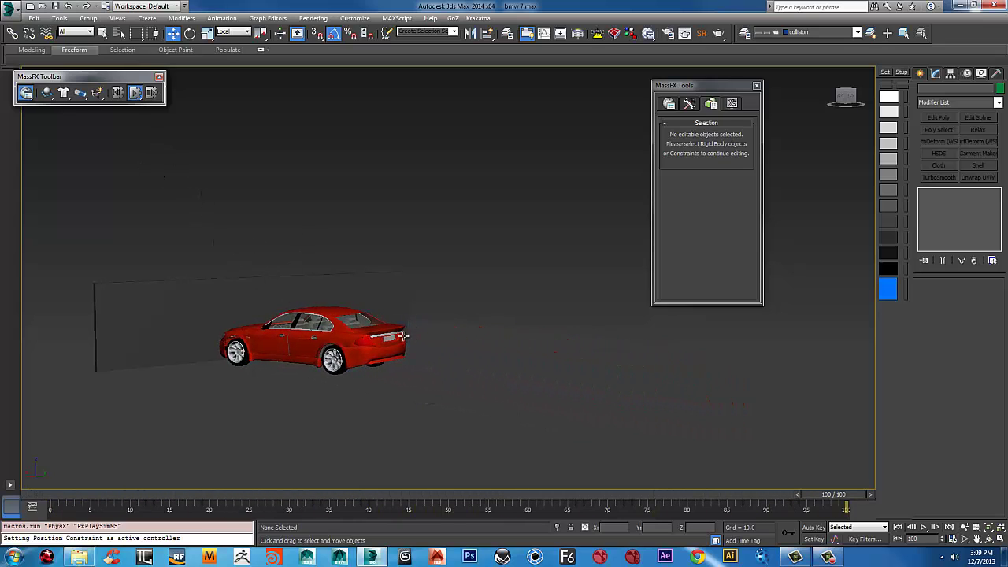
{"action": "left_click", "coordinate": [117, 93]}
- Unhide the MassFx_Geo layer to show the rig geometry, and open the layer manager
{"action": "scroll", "coordinate": [326, 245], "scroll_direction": "down", "scroll_amount": 5}
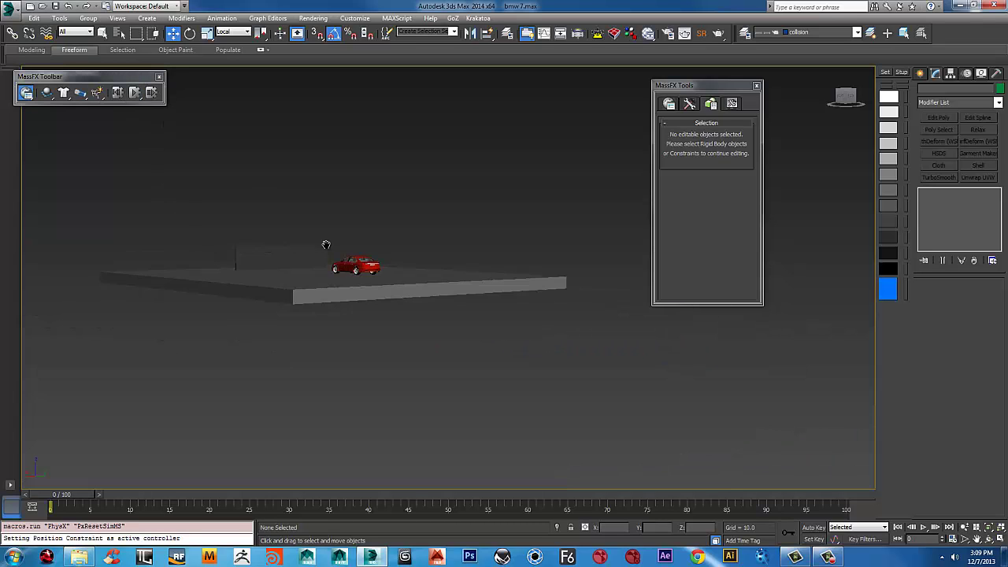
{"action": "middle_click_drag", "start_coordinate": [334, 243], "coordinate": [454, 265], "text": "alt"}
{"action": "scroll", "coordinate": [455, 265], "scroll_direction": "up", "scroll_amount": 4}
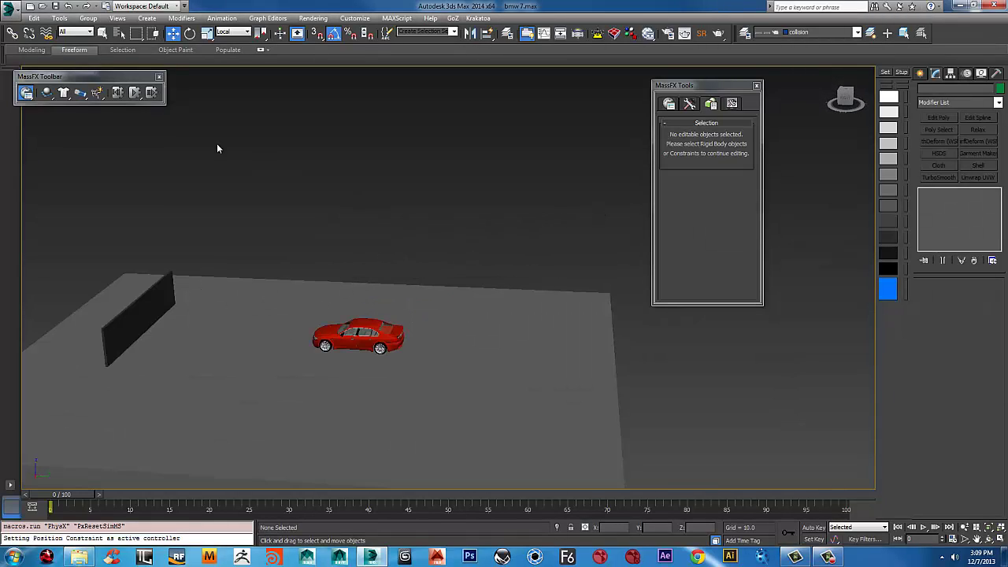
{"action": "left_click", "coordinate": [857, 32]}
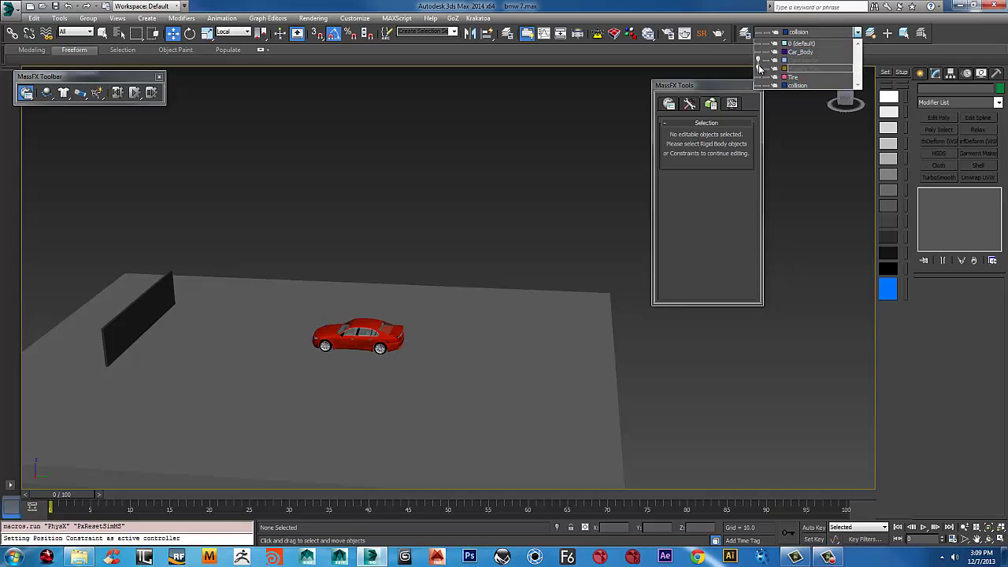
{"action": "left_click", "coordinate": [759, 70]}
{"action": "middle_click_drag", "start_coordinate": [517, 237], "coordinate": [787, 104], "text": "alt"}
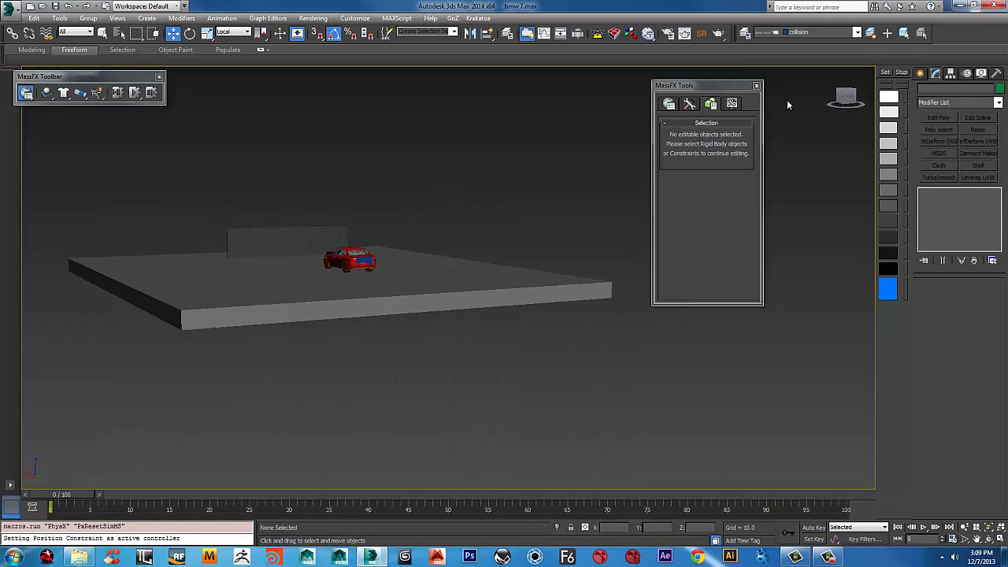
{"action": "left_click", "coordinate": [512, 36]}
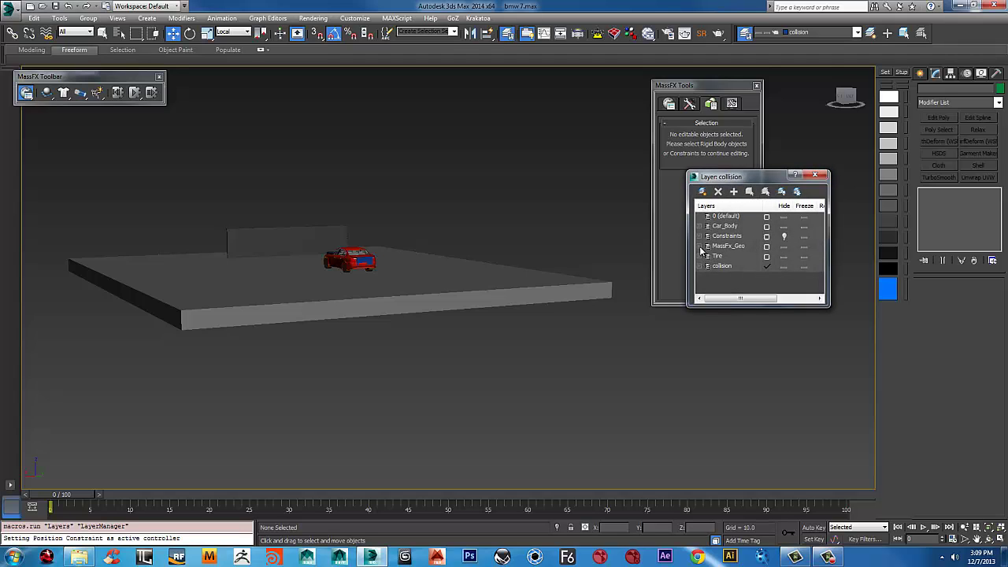
- Unhide the Constraints layer and move Wind001 from it to the 0 (default) layer
{"action": "left_click", "coordinate": [699, 227]}
{"action": "left_click", "coordinate": [699, 227]}
{"action": "left_click", "coordinate": [700, 236]}
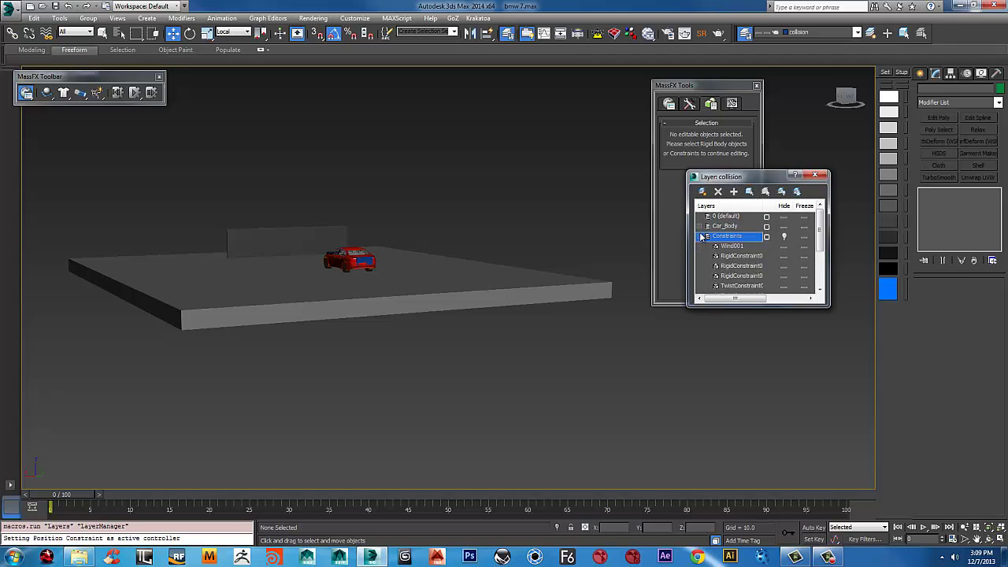
{"action": "left_click", "coordinate": [733, 247]}
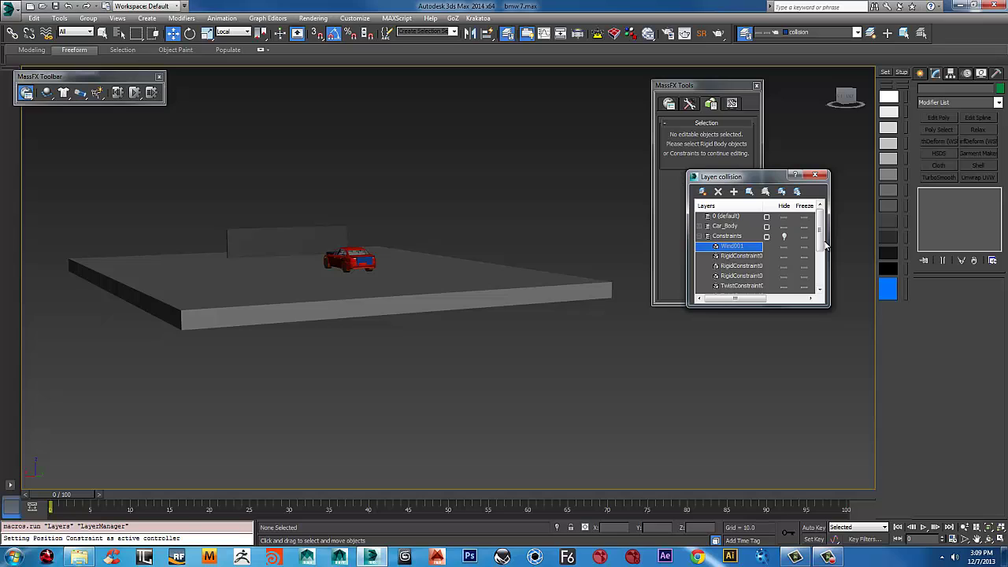
{"action": "right_click", "coordinate": [732, 247]}
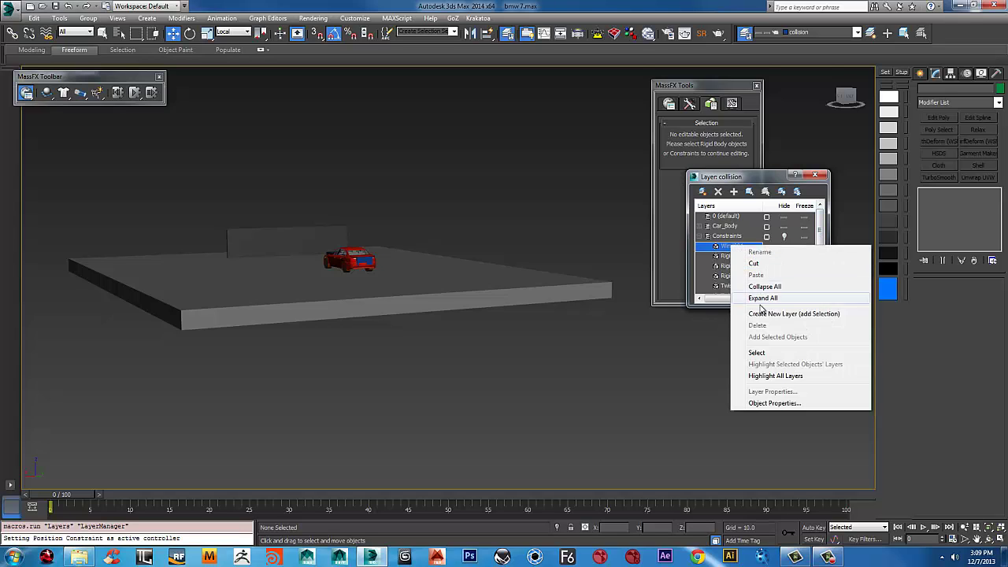
{"action": "left_click", "coordinate": [756, 352]}
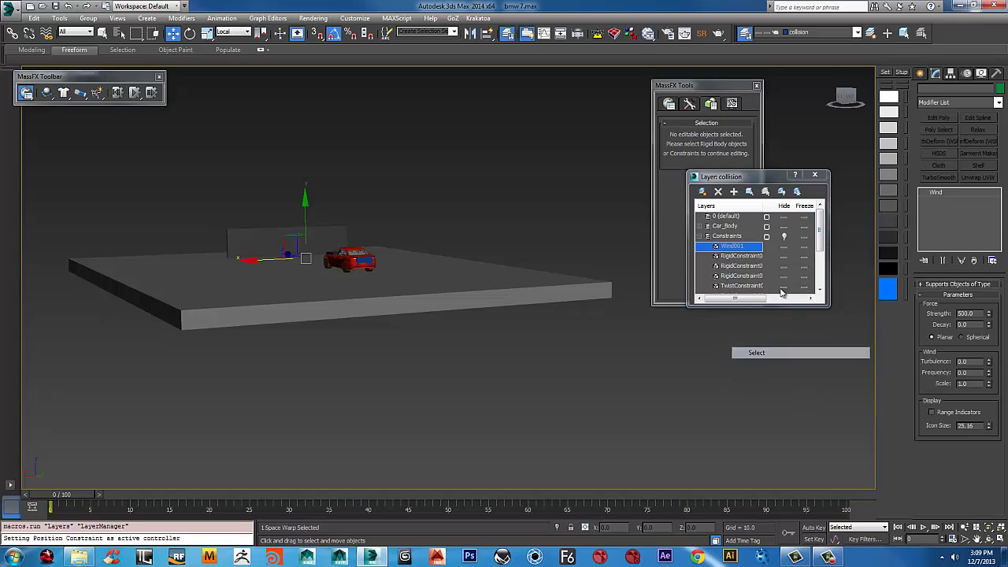
{"action": "left_click", "coordinate": [785, 238]}
{"action": "left_click", "coordinate": [315, 249]}
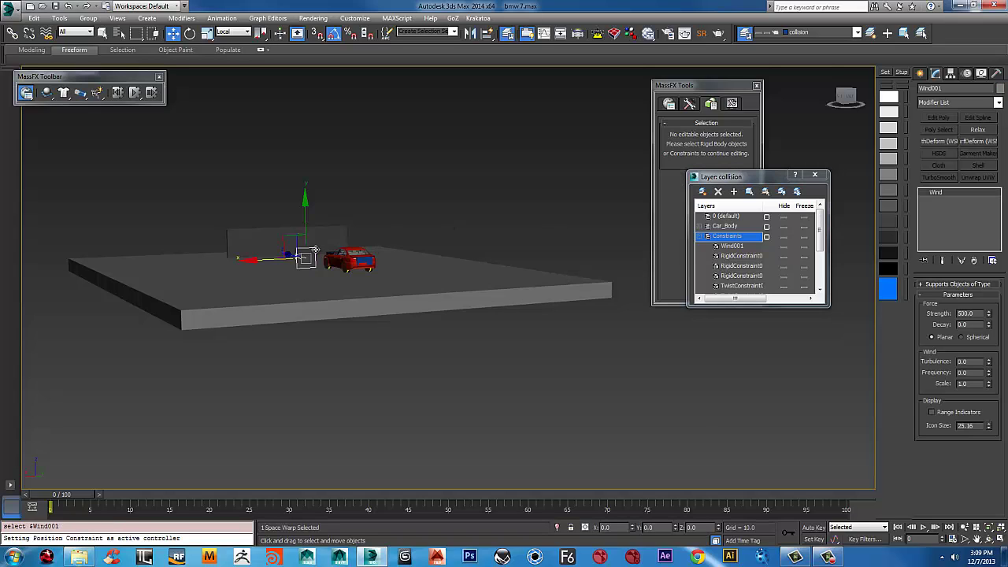
{"action": "left_click", "coordinate": [732, 217]}
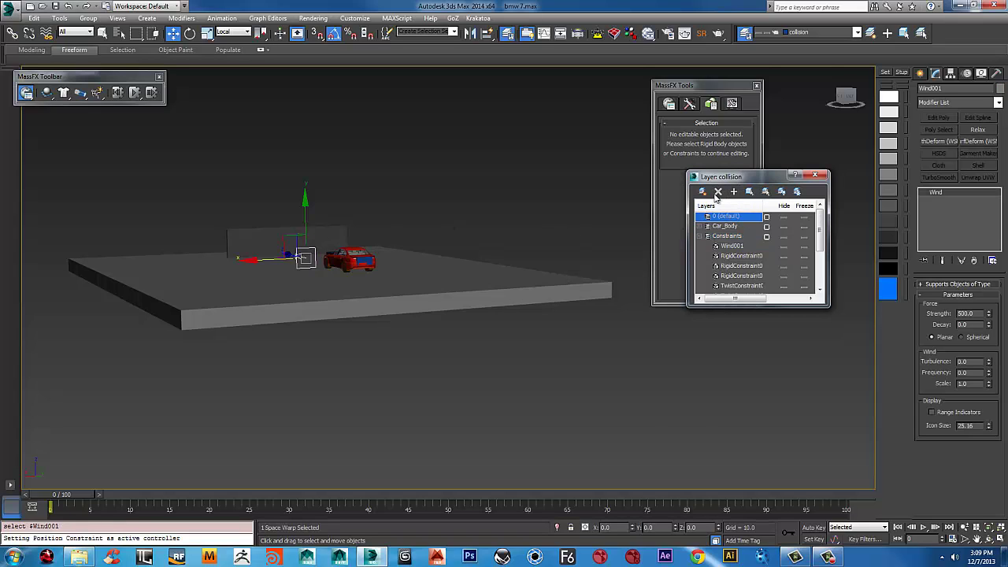
{"action": "left_click", "coordinate": [733, 191]}
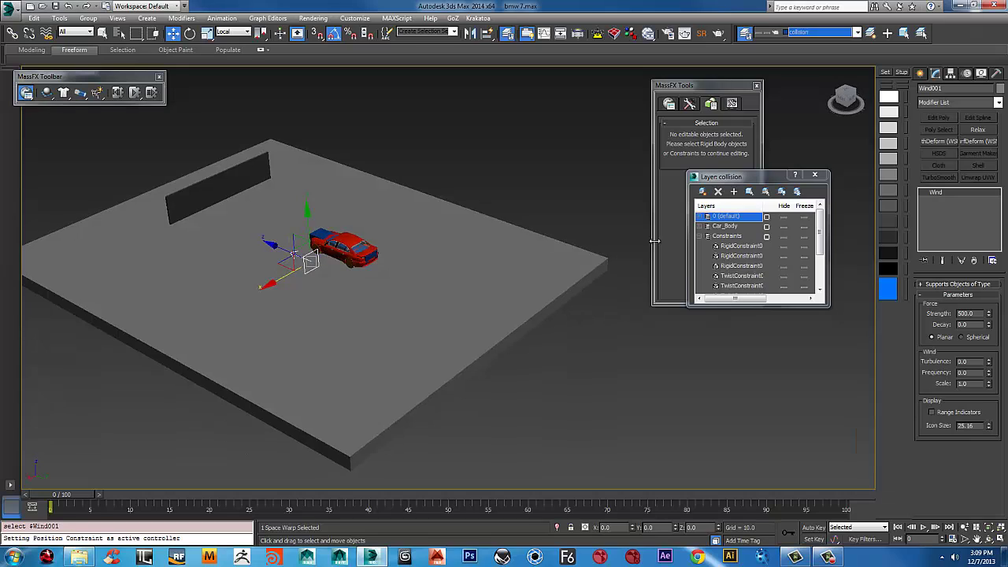
- Run the simulation to watch the car drive into the wall, and return to frame 0
{"action": "left_click_drag", "start_coordinate": [85, 495], "coordinate": [36, 494]}
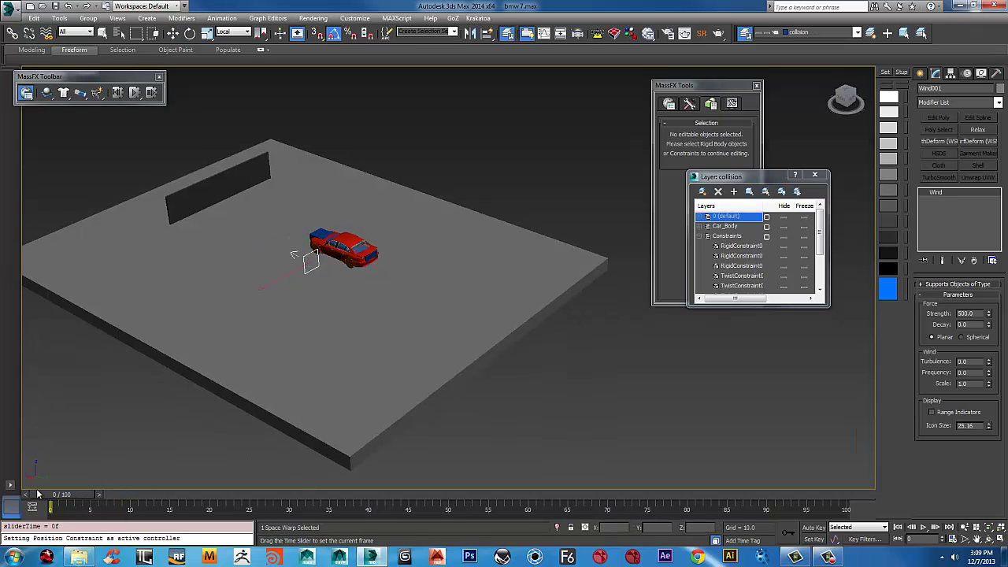
{"action": "key", "text": "w"}
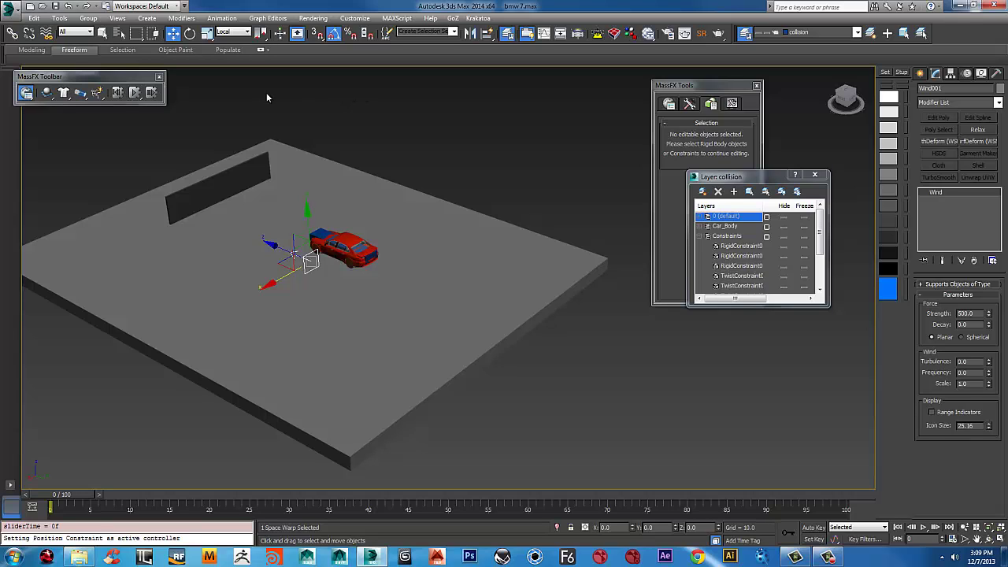
{"action": "left_click", "coordinate": [134, 93]}
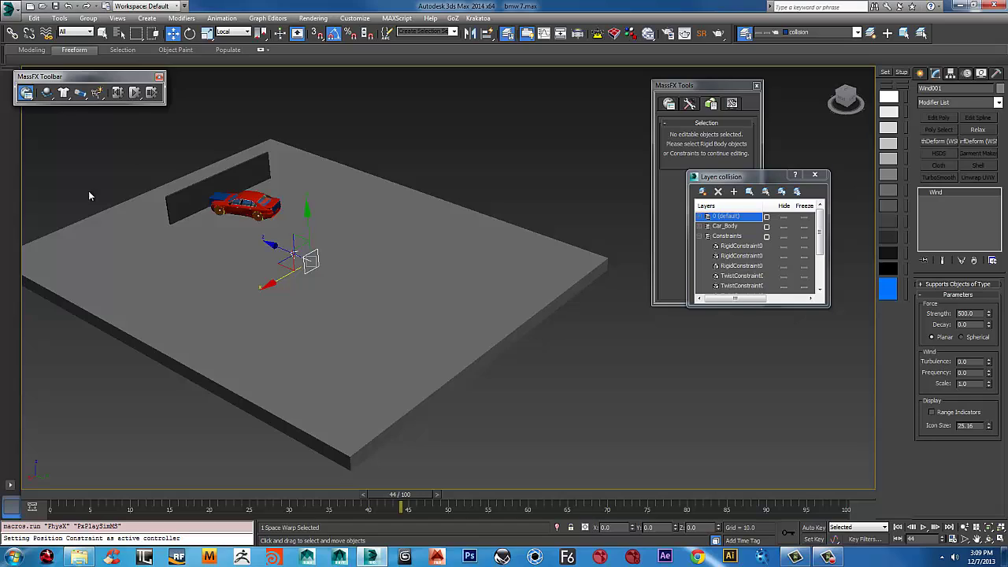
{"action": "left_click", "coordinate": [159, 77]}
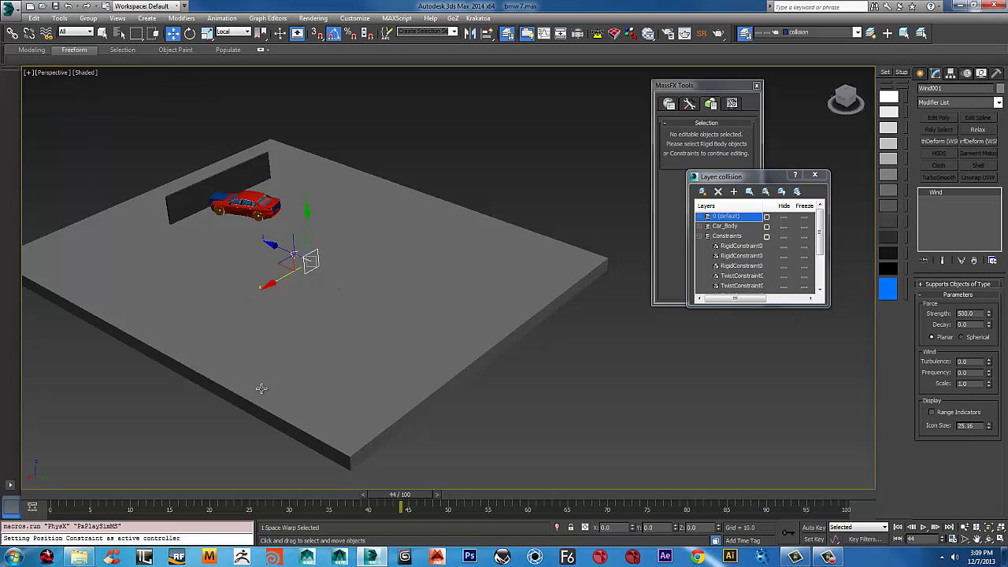
{"action": "left_click_drag", "start_coordinate": [402, 494], "coordinate": [57, 482]}
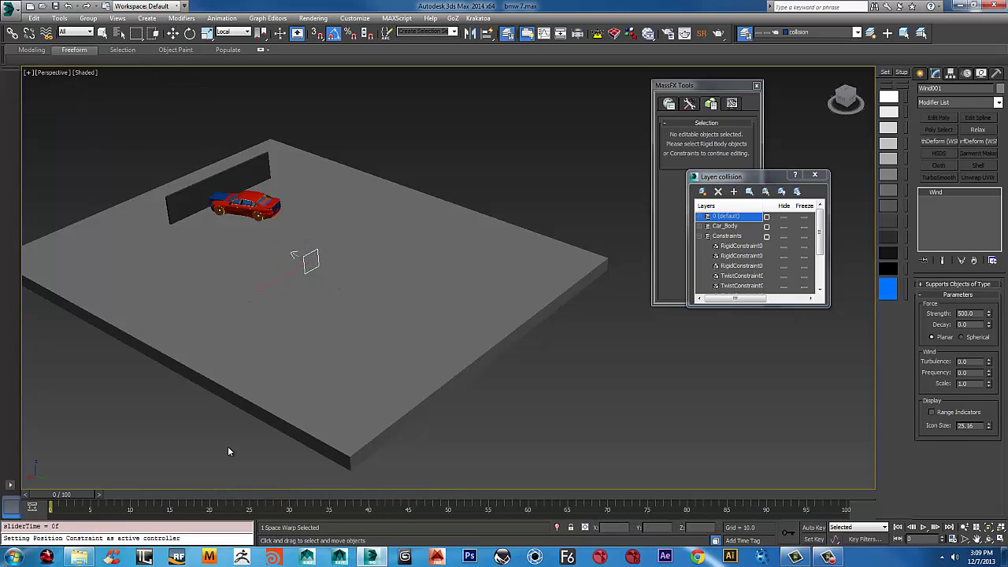
{"action": "key", "text": "w"}
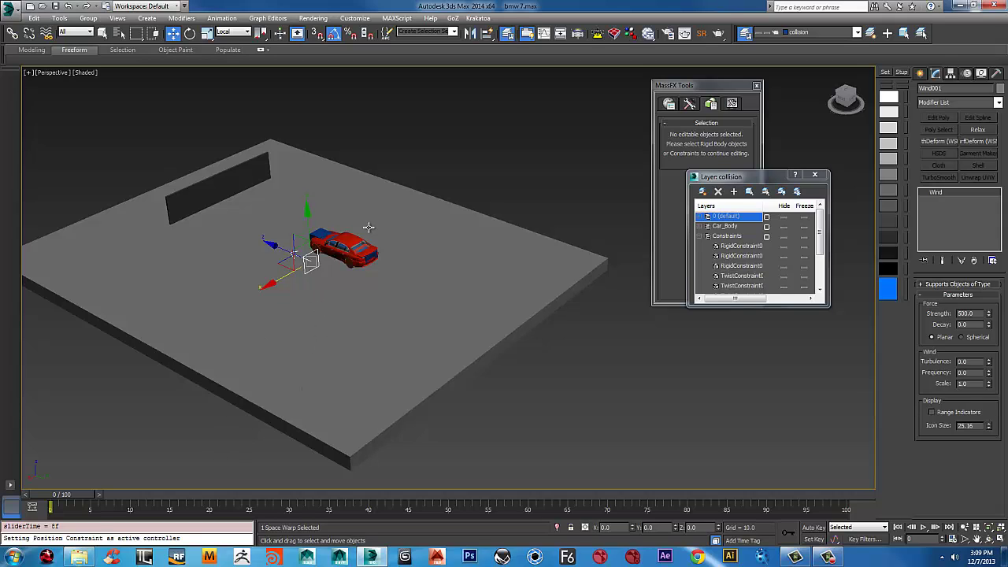
- Turn on Auto Key and key the wind's strength at 500 on frame 24, deleting the unneeded key
{"action": "key", "text": "n"}
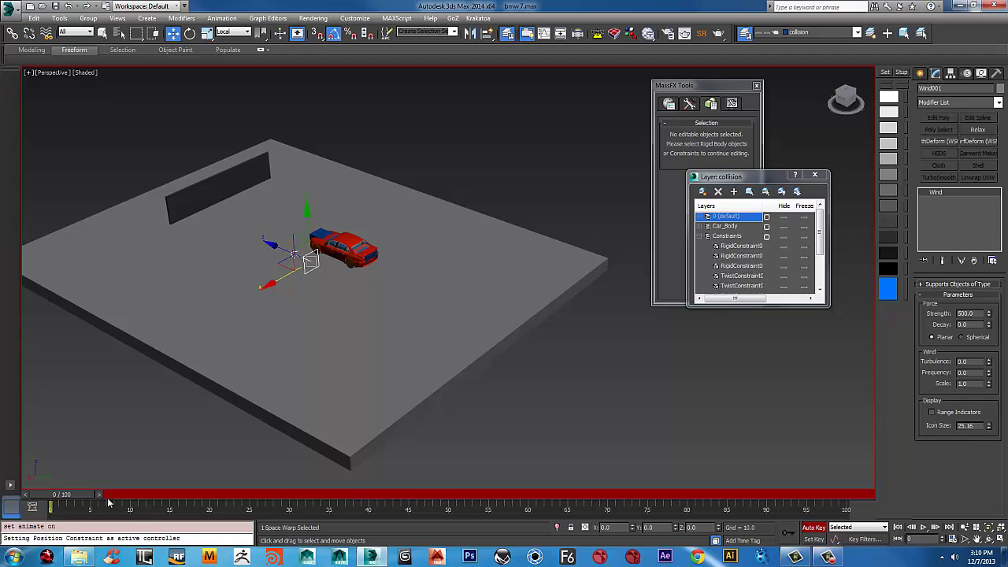
{"action": "left_click_drag", "start_coordinate": [79, 498], "coordinate": [250, 500]}
{"action": "key", "text": "w"}
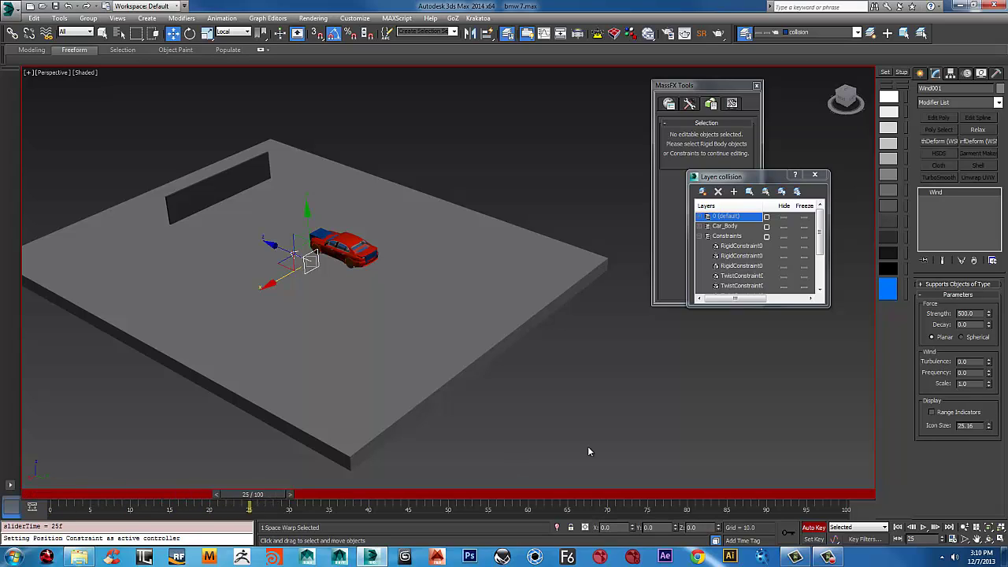
{"action": "left_click", "coordinate": [990, 313]}
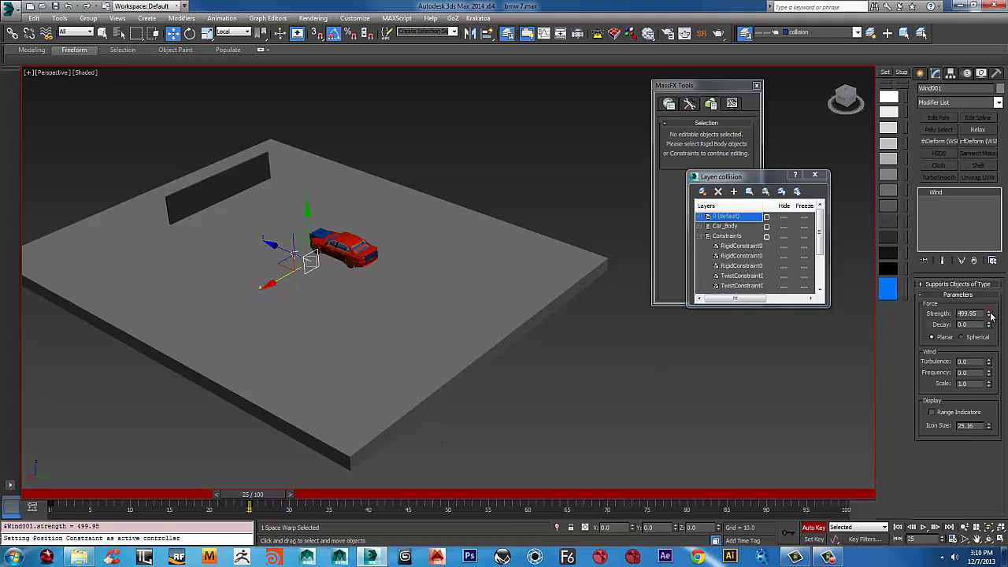
{"action": "left_click", "coordinate": [990, 313]}
{"action": "double_click", "coordinate": [977, 312]}
{"action": "key", "text": "Return"}
{"action": "left_click_drag", "start_coordinate": [48, 506], "coordinate": [257, 500]}
{"action": "left_click", "coordinate": [249, 506]}
{"action": "right_click", "coordinate": [989, 315]}
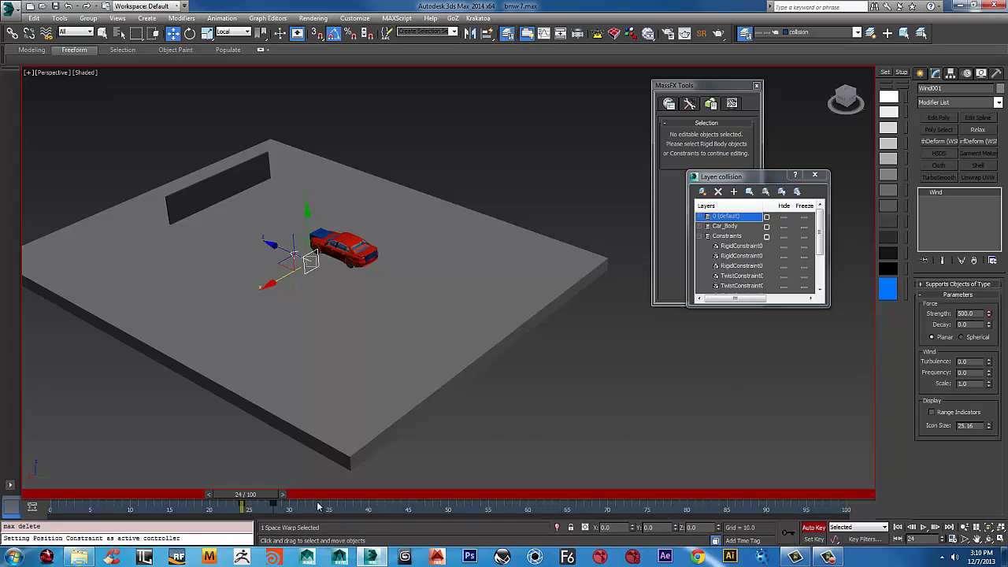
{"action": "key", "text": "Delete"}
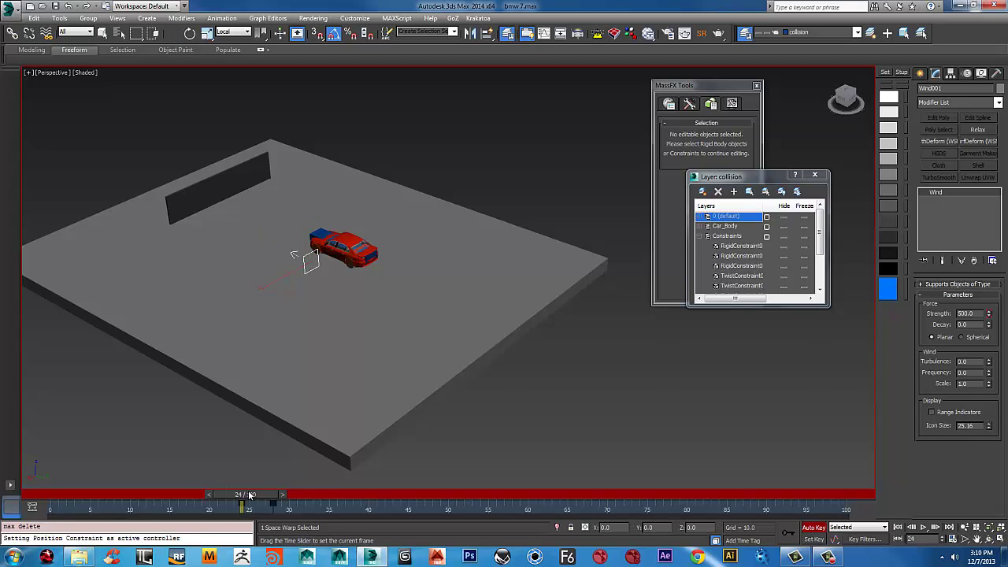
- Set the wind's strength to 0 at frame 28
{"action": "left_click_drag", "start_coordinate": [237, 495], "coordinate": [276, 496]}
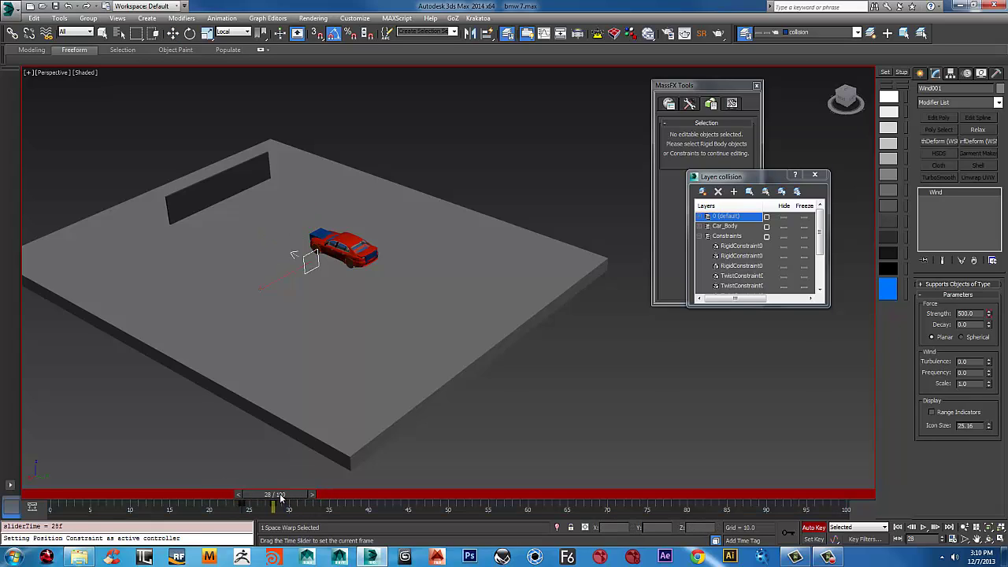
{"action": "key", "text": "w"}
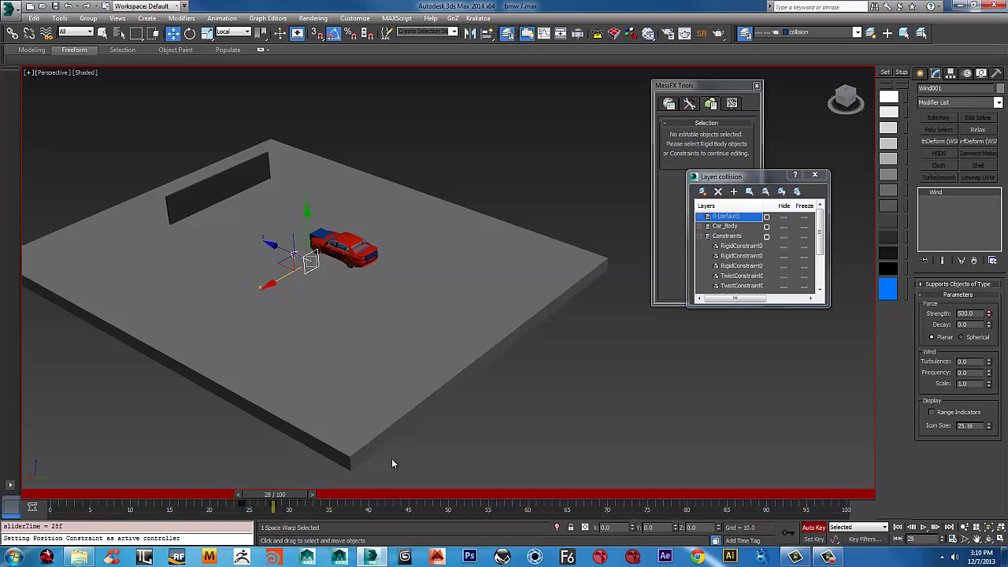
{"action": "right_click", "coordinate": [990, 316]}
{"action": "left_click_drag", "start_coordinate": [287, 501], "coordinate": [256, 502]}
{"action": "middle_click_drag", "start_coordinate": [544, 287], "coordinate": [576, 305], "text": "alt"}
- Close the MassFX Tools window and display the MassFX Toolbar again
{"action": "left_click", "coordinate": [756, 85]}
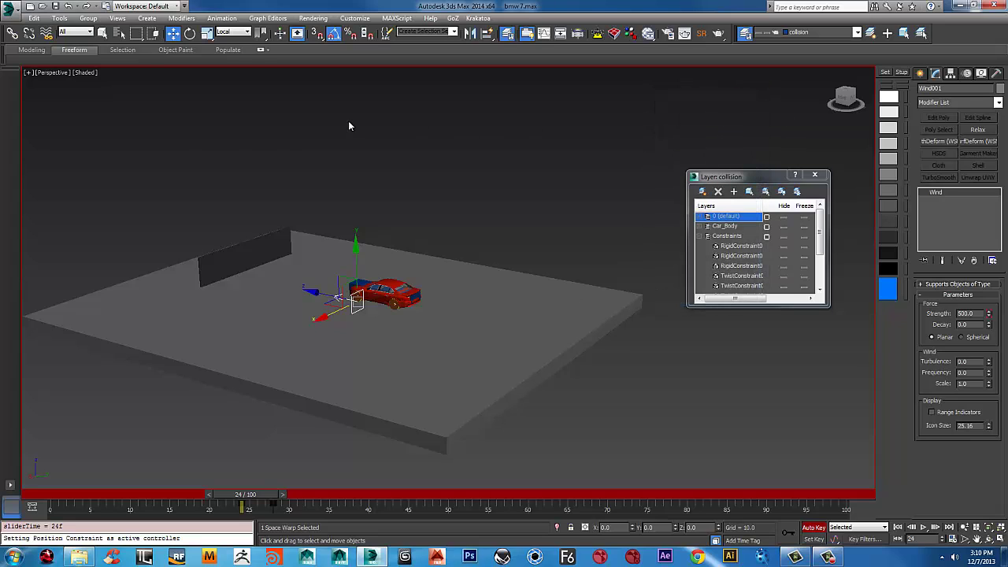
{"action": "right_click", "coordinate": [234, 38]}
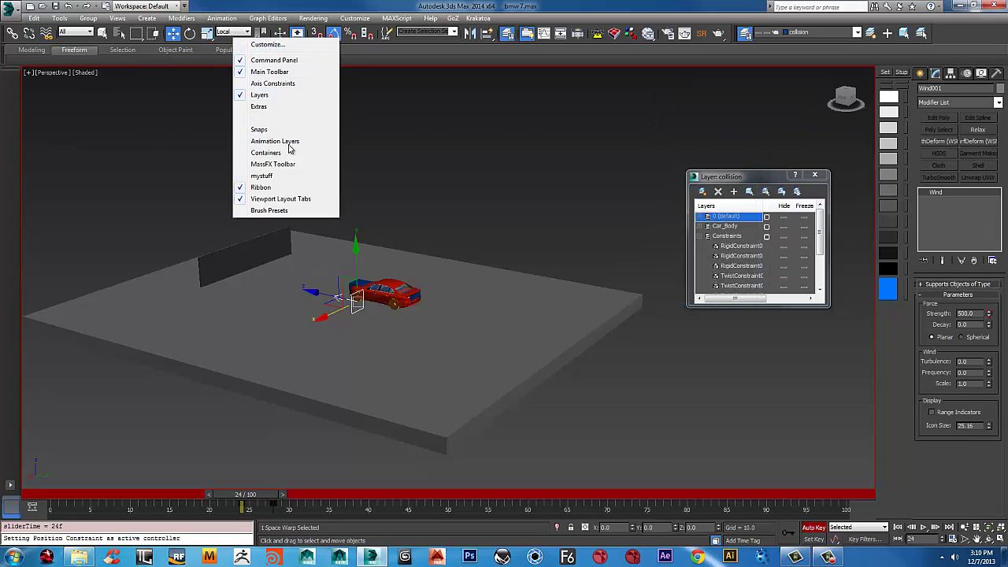
{"action": "left_click", "coordinate": [273, 164]}
- Run the simulation with the keyed wind, and turn off Auto Key before returning to frame 0
{"action": "left_click", "coordinate": [116, 92]}
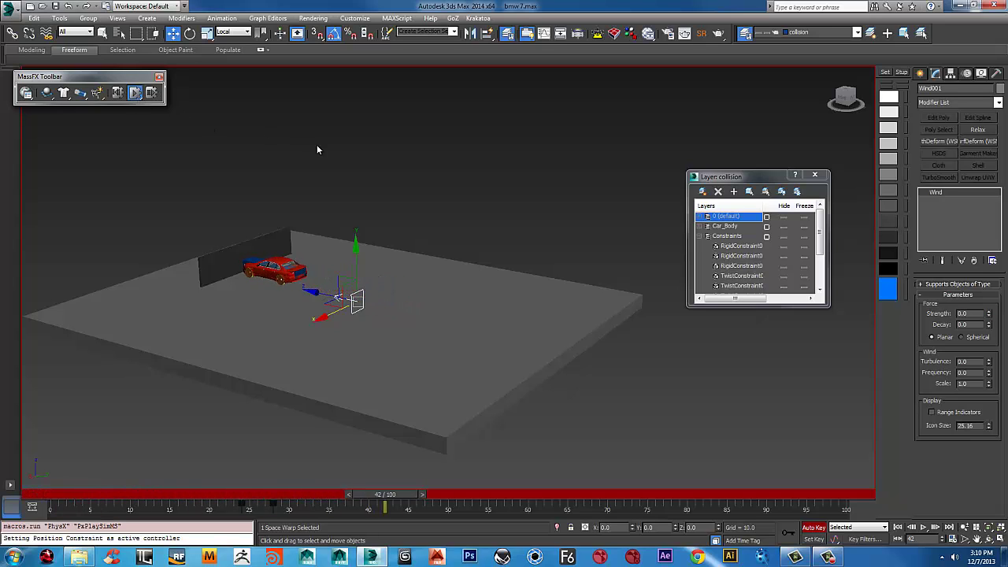
{"action": "left_click", "coordinate": [814, 527]}
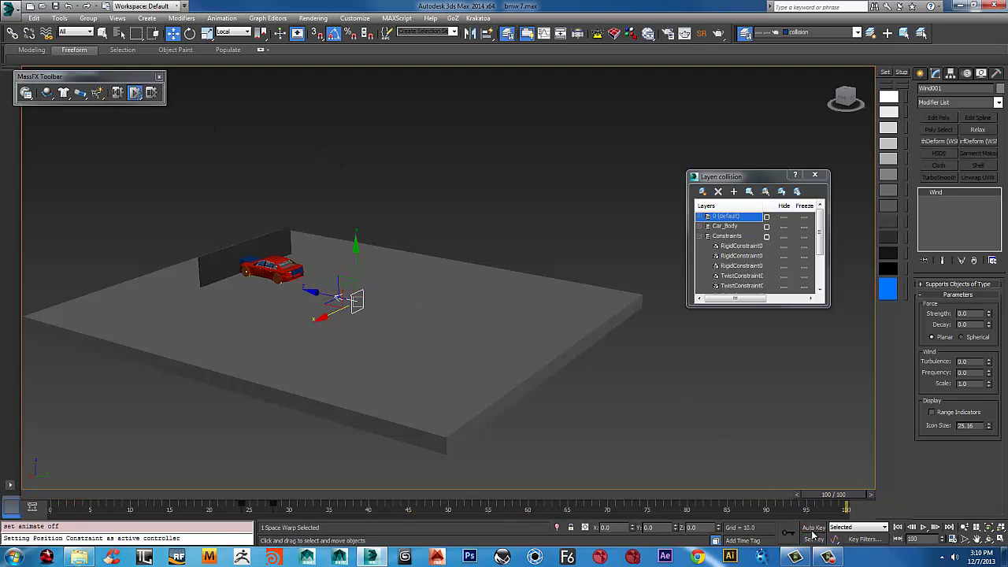
{"action": "left_click_drag", "start_coordinate": [821, 496], "coordinate": [228, 469]}
{"action": "key", "text": "Home"}
{"action": "key", "text": "w"}
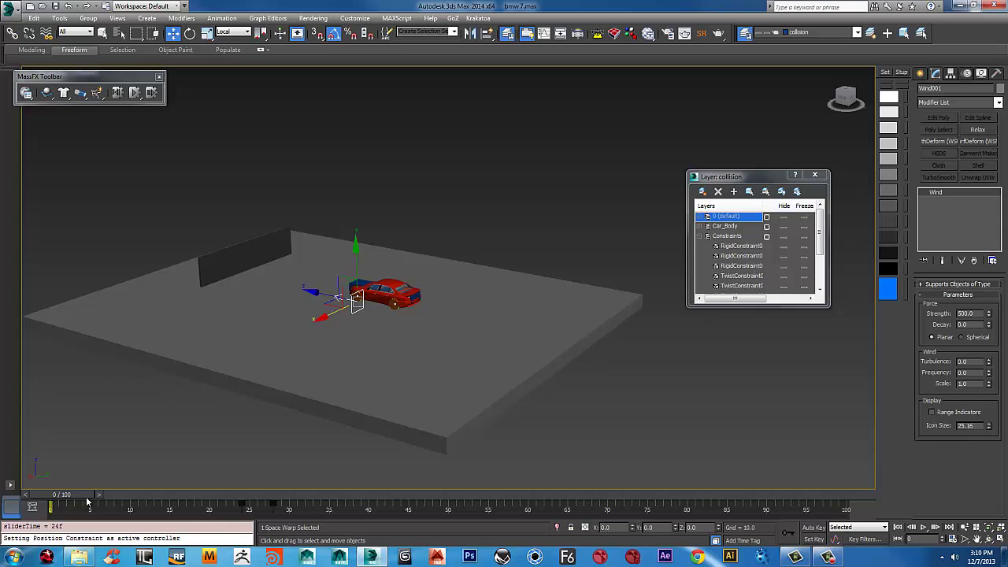
- Set the wind's strength to 1000 at frame 24 with Auto Key on, and turn Auto Key off
{"action": "left_click_drag", "start_coordinate": [87, 500], "coordinate": [235, 509]}
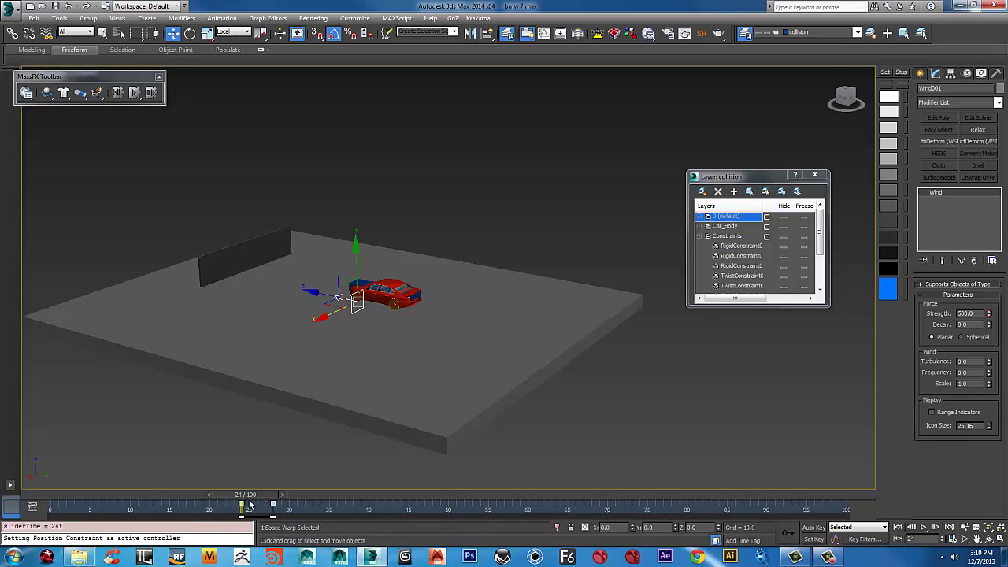
{"action": "left_click", "coordinate": [251, 513]}
{"action": "key", "text": "n"}
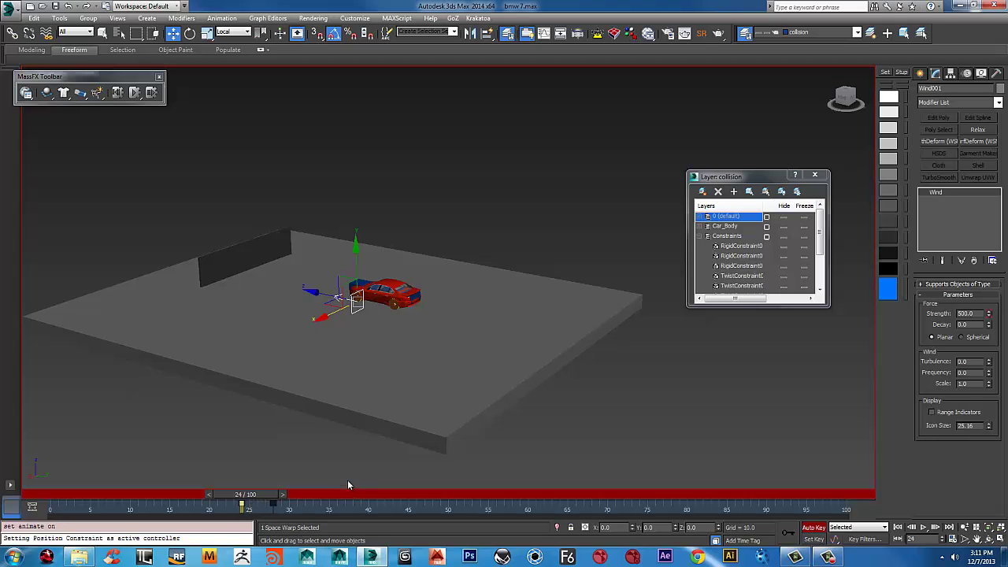
{"action": "double_click", "coordinate": [966, 314]}
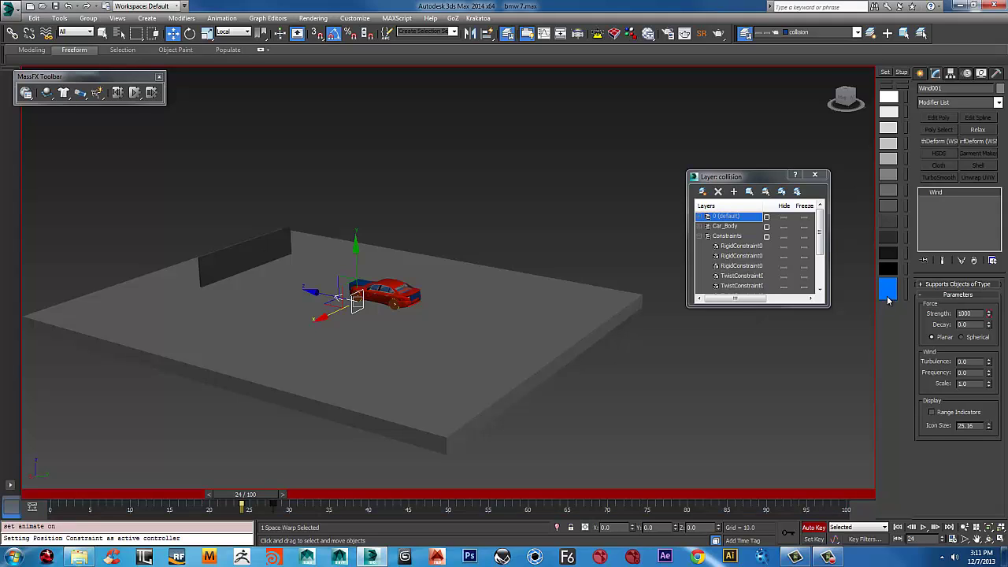
{"action": "key", "text": "Return"}
{"action": "left_click", "coordinate": [823, 527]}
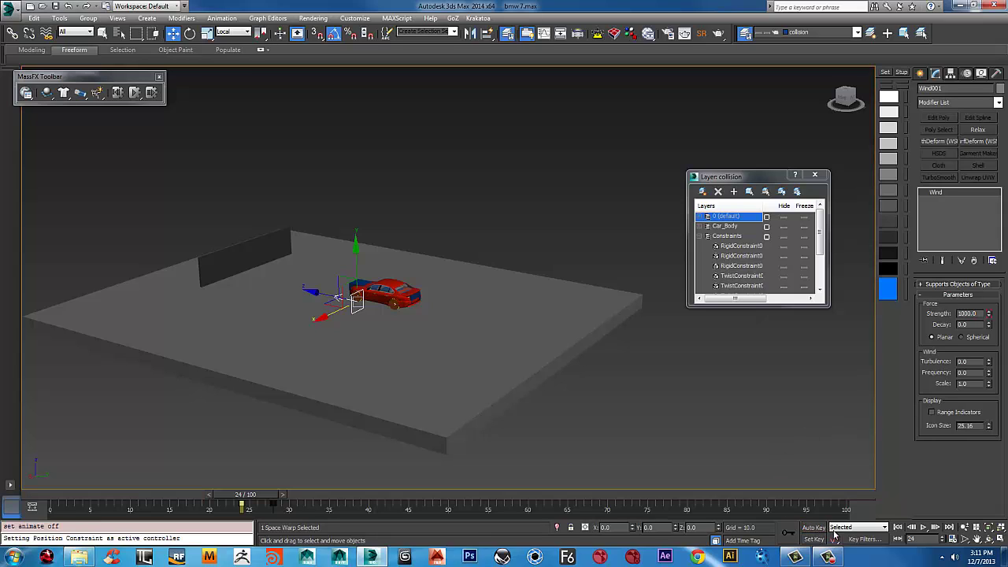
- Run the simulation with the stronger wind and inspect the car up close near the wall
{"action": "left_click", "coordinate": [135, 93]}
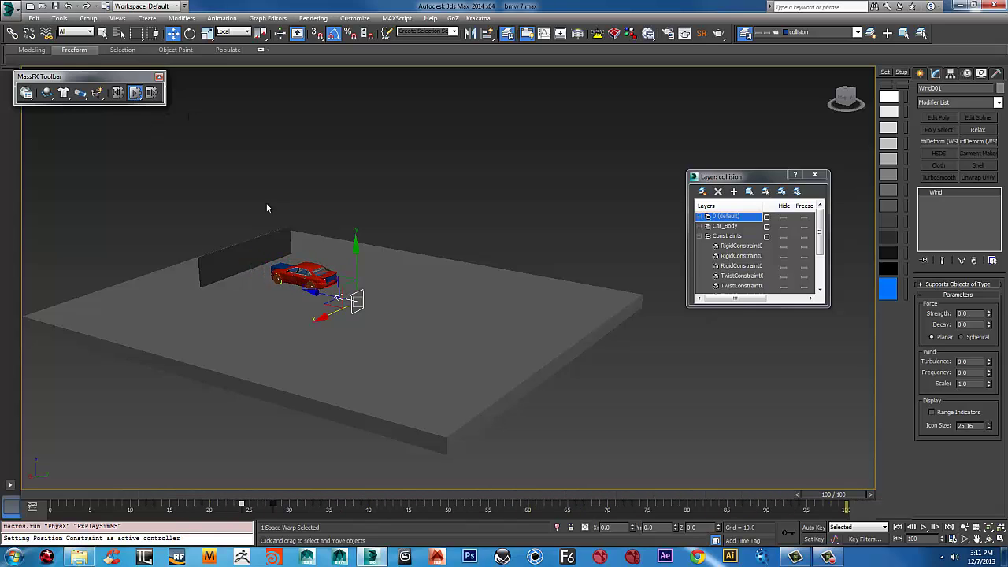
{"action": "scroll", "coordinate": [266, 203], "scroll_direction": "up", "scroll_amount": 5}
{"action": "scroll", "coordinate": [465, 306], "scroll_direction": "down", "scroll_amount": 2}
{"action": "middle_click_drag", "start_coordinate": [466, 306], "coordinate": [512, 228]}
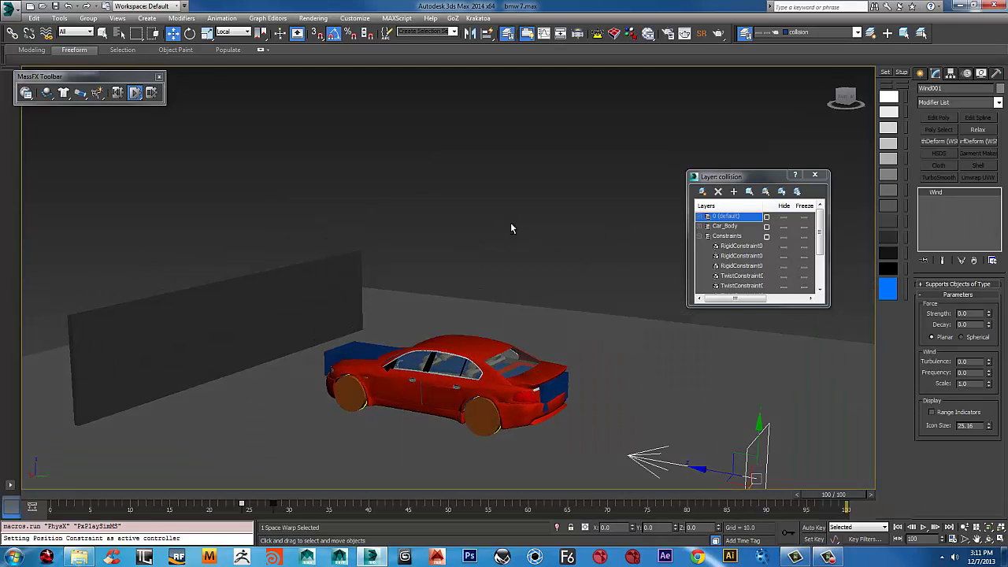
- Hide the Constraints and MassFx_Geo layers and make 0 (default) the current layer
{"action": "left_click", "coordinate": [707, 236]}
{"action": "left_click", "coordinate": [767, 237]}
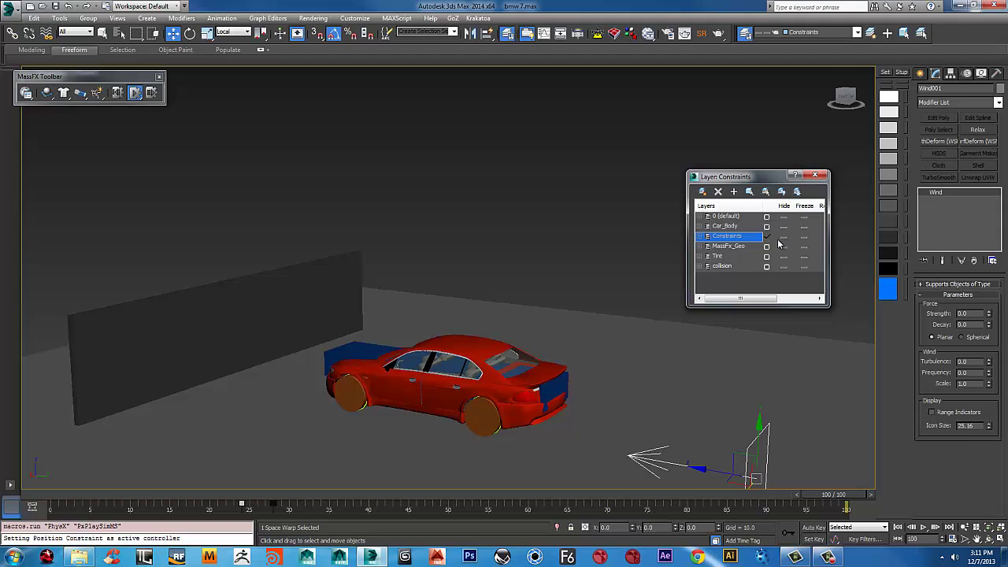
{"action": "left_click", "coordinate": [783, 237]}
{"action": "left_click", "coordinate": [766, 218]}
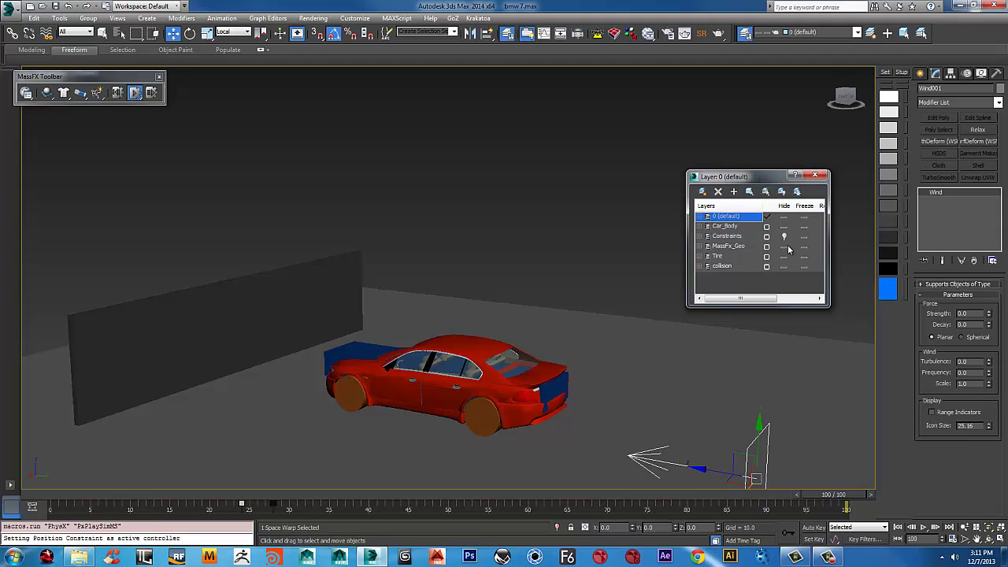
{"action": "left_click", "coordinate": [784, 248]}
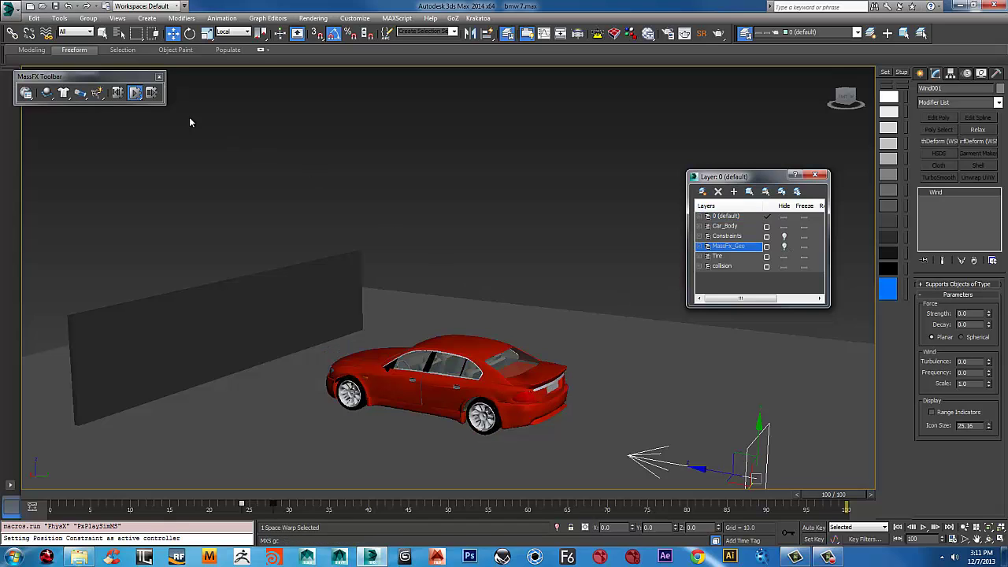
- Reset and rerun the simulation to watch the car without its rig geometry
{"action": "left_click", "coordinate": [117, 92]}
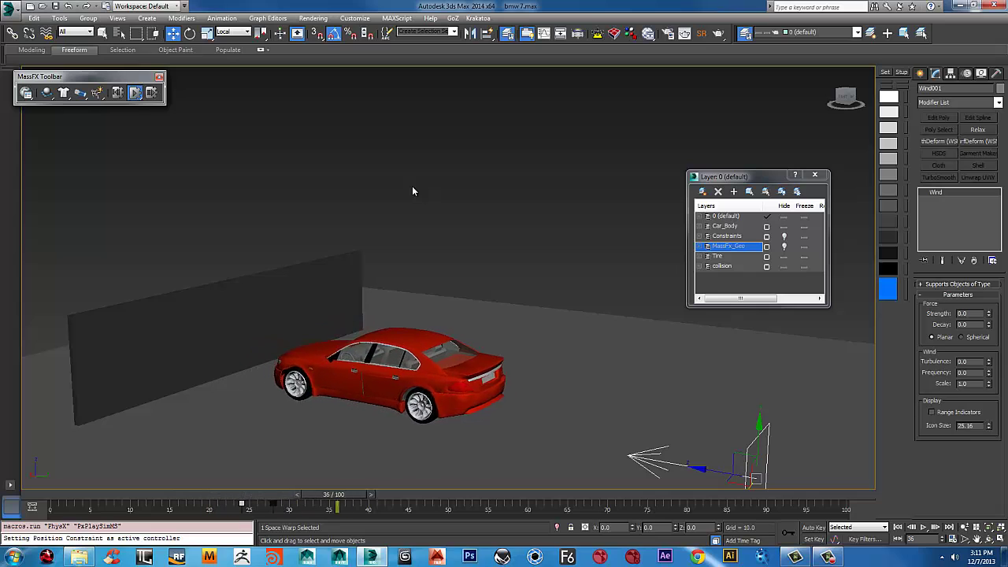
- Replay the MassFX simulation from the start to watch the car hit the wall again, and reset it
{"action": "left_click", "coordinate": [117, 92]}
{"action": "left_click", "coordinate": [134, 93]}
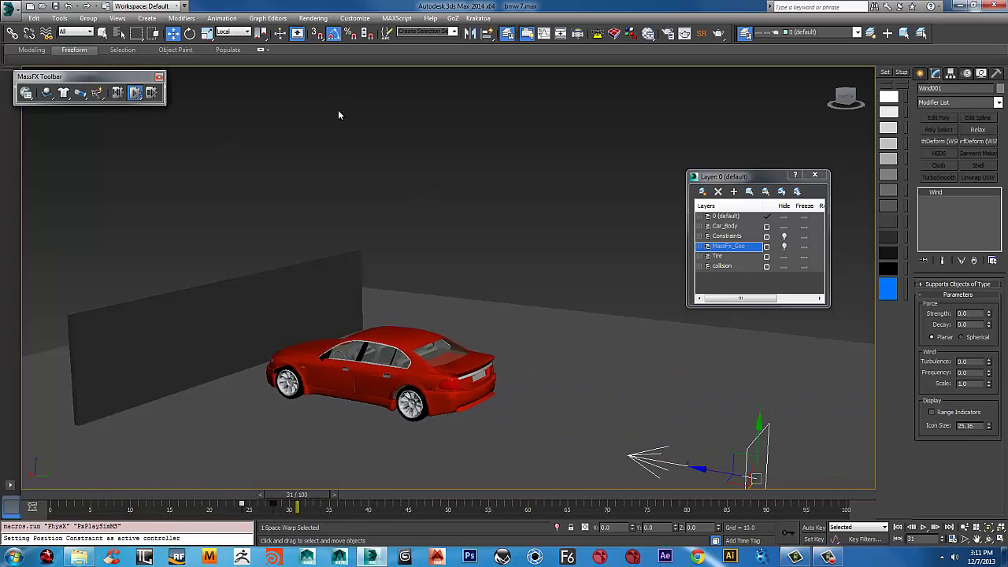
{"action": "left_click", "coordinate": [116, 92]}
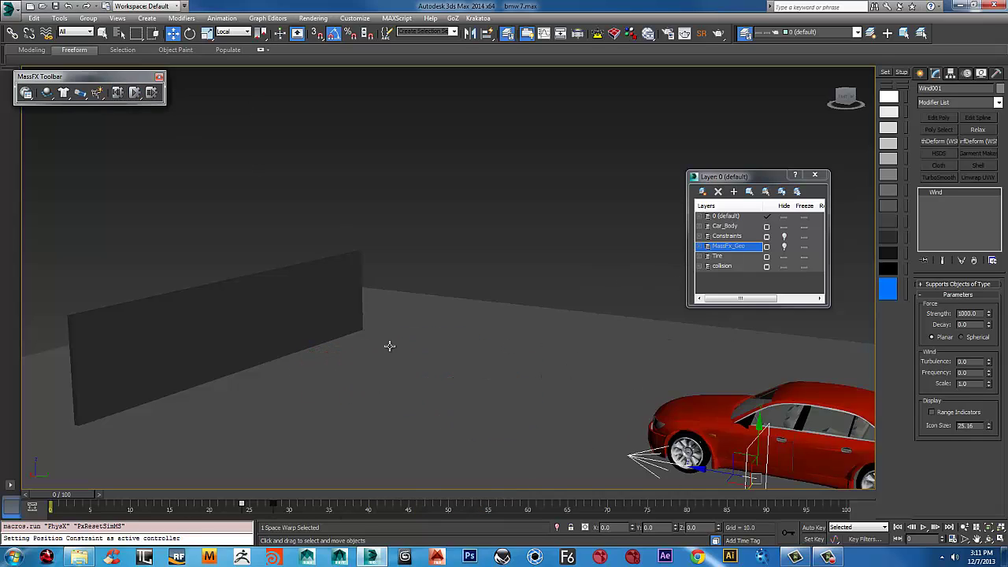
- Key the wind's strength at 600 on frame 24 with Auto Key on, and turn Auto Key off
{"action": "left_click_drag", "start_coordinate": [70, 494], "coordinate": [252, 495]}
{"action": "key", "text": "n"}
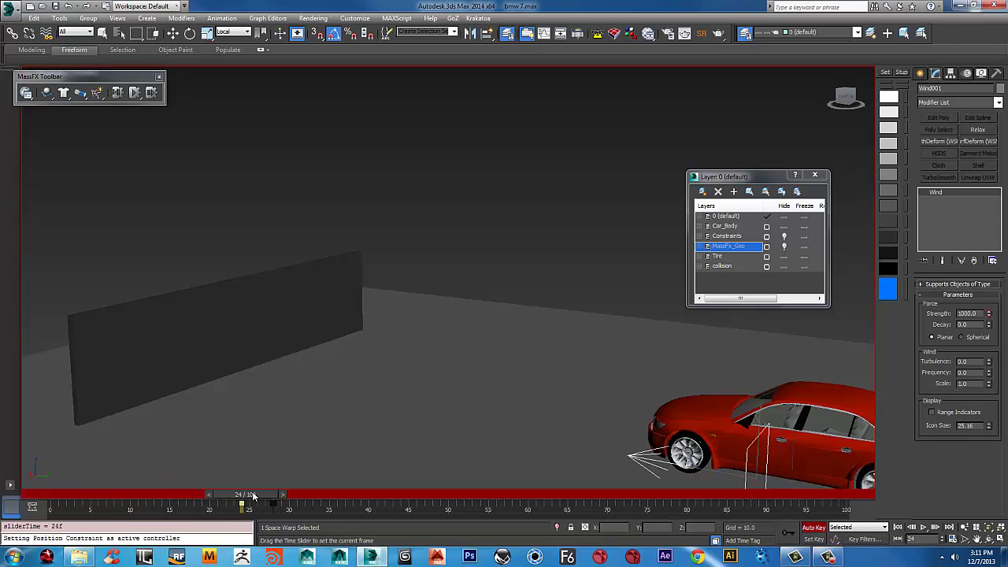
{"action": "key", "text": "w"}
{"action": "left_click_drag", "start_coordinate": [976, 313], "coordinate": [929, 316]}
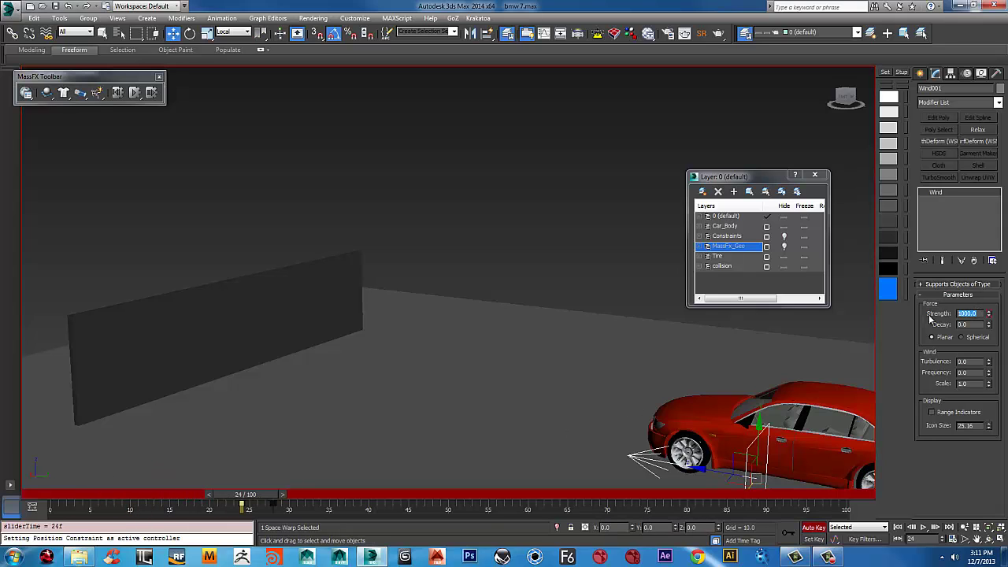
{"action": "type", "text": "600"}
{"action": "key", "text": "Return"}
{"action": "left_click", "coordinate": [817, 527]}
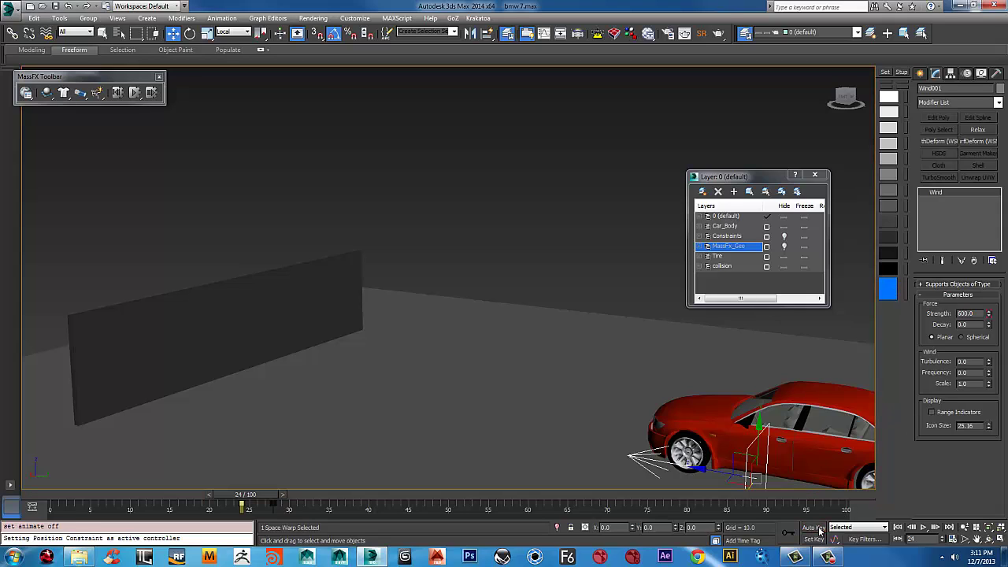
- Run the simulation with the weaker wind, reset it, and examine the car and wall from the car's front side
{"action": "left_click", "coordinate": [134, 92]}
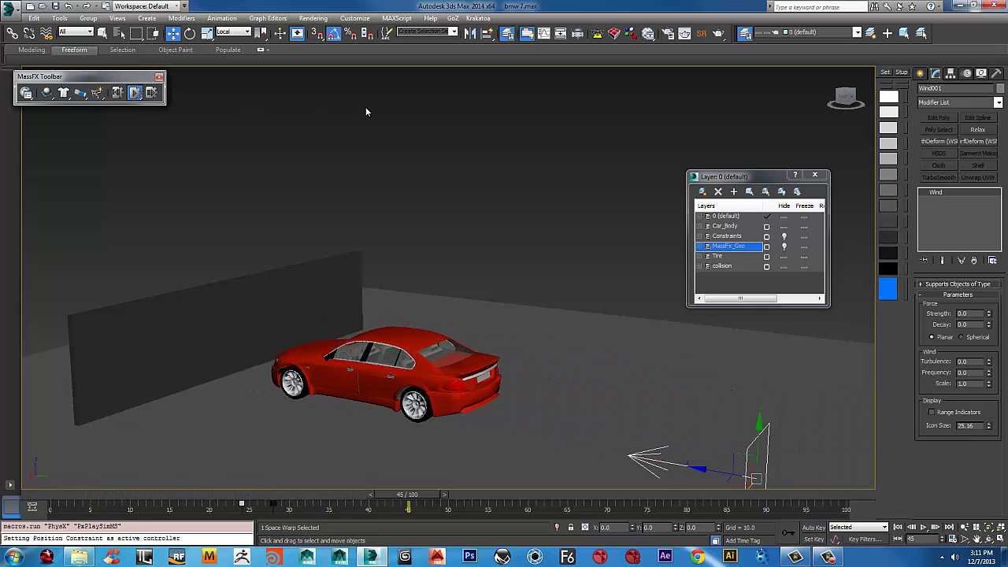
{"action": "left_click", "coordinate": [117, 92]}
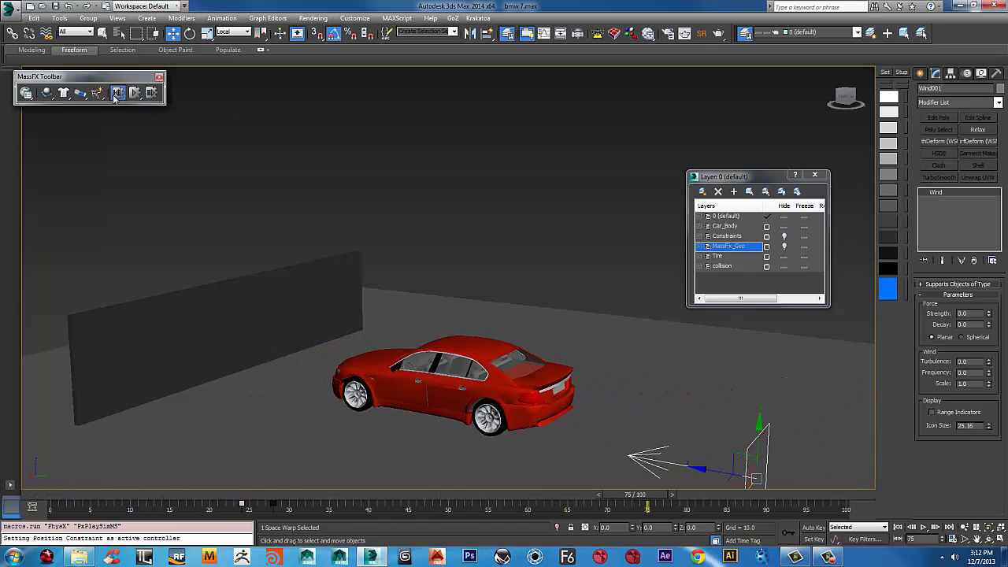
{"action": "left_click", "coordinate": [116, 93]}
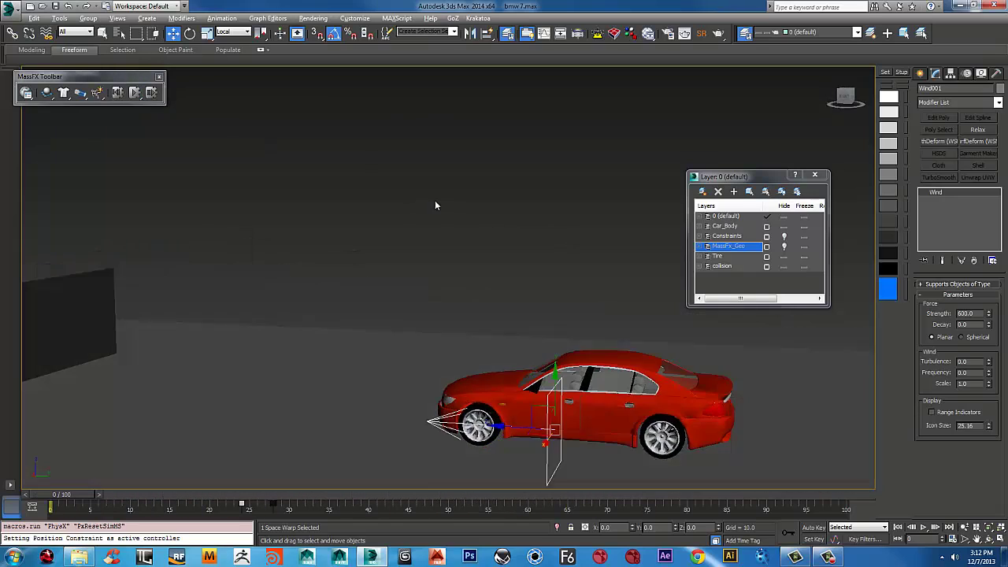
{"action": "middle_click_drag", "start_coordinate": [435, 204], "coordinate": [482, 227], "text": "alt"}
{"action": "scroll", "coordinate": [382, 239], "scroll_direction": "down", "scroll_amount": 5}
{"action": "scroll", "coordinate": [464, 238], "scroll_direction": "up", "scroll_amount": 5}
{"action": "scroll", "coordinate": [455, 232], "scroll_direction": "down", "scroll_amount": 5}
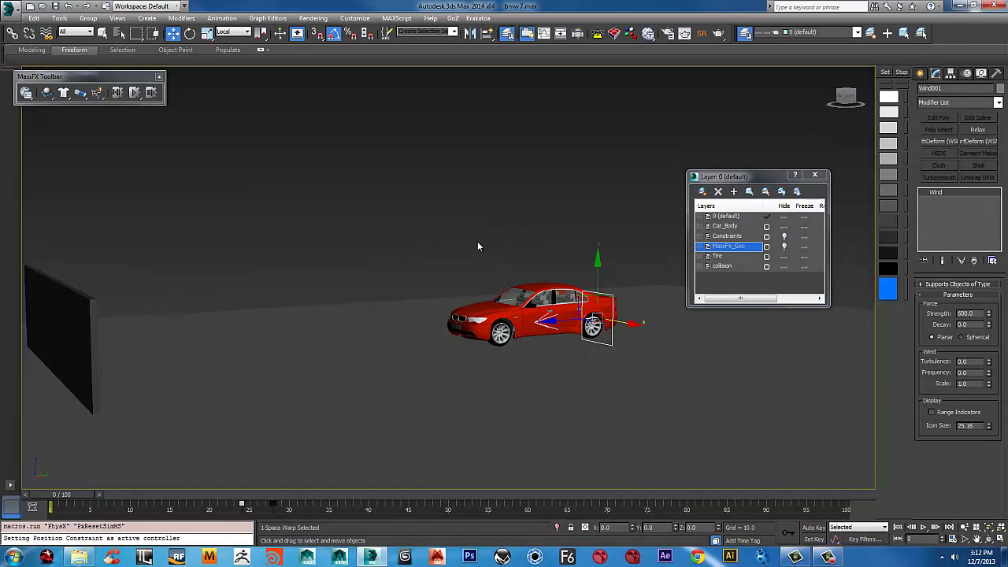